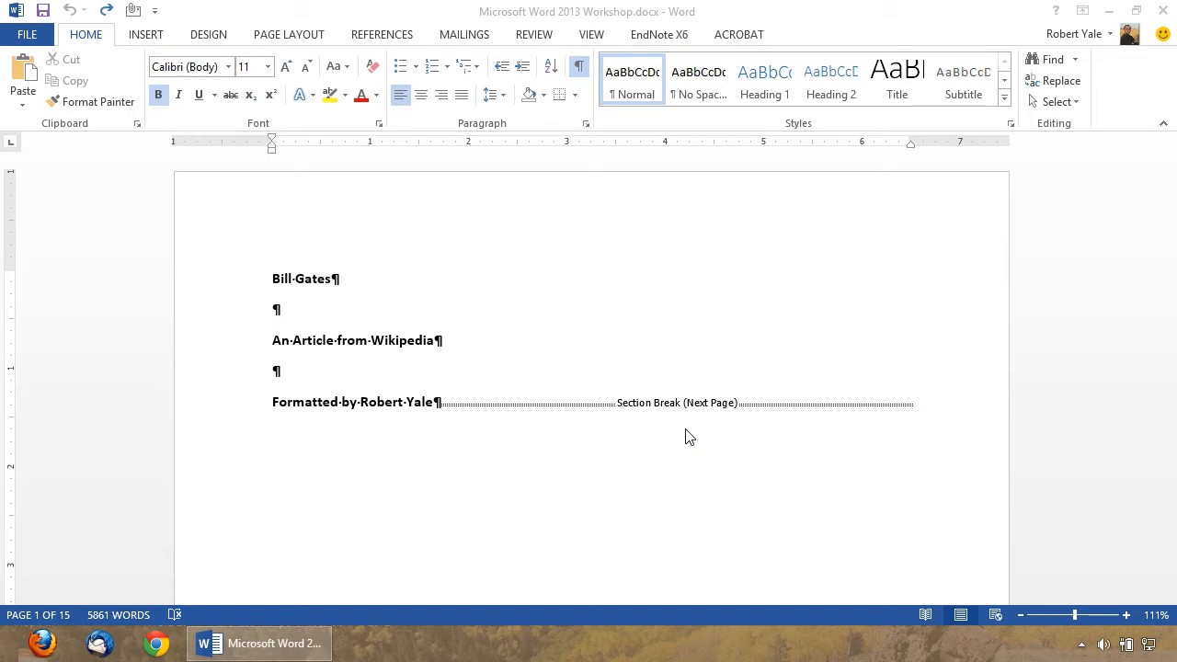
Look over the three title page lines and the Table of Contents heading, checking which style their text uses.
click(651, 469)
scroll(656, 476, down, 5)
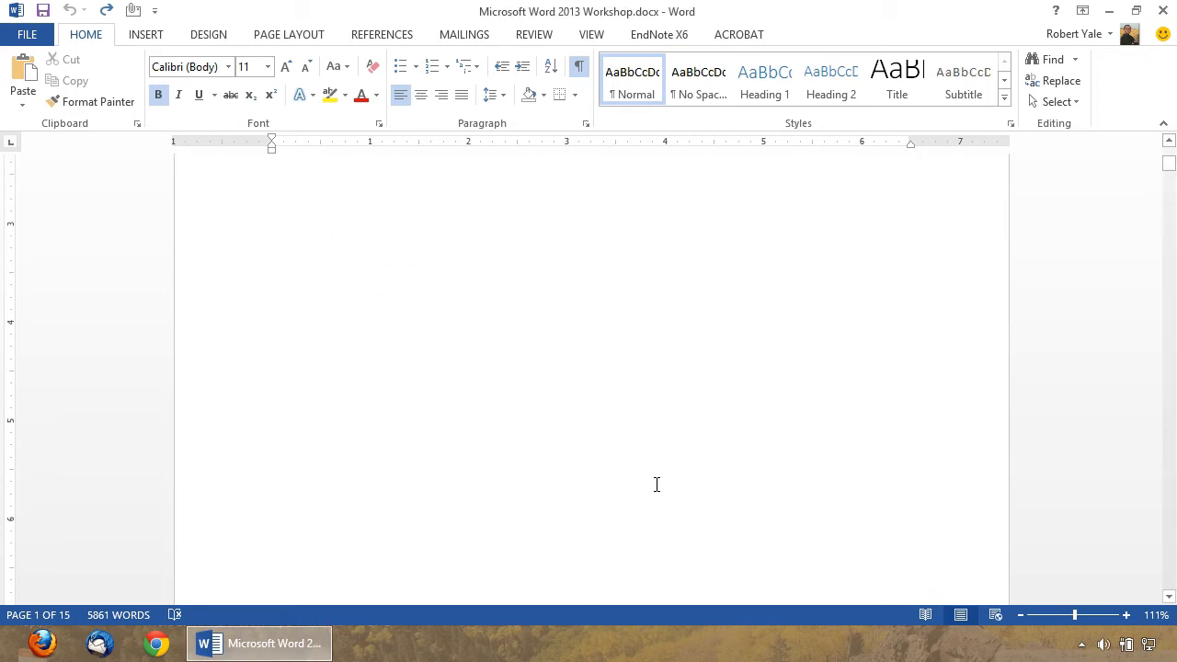
scroll(656, 485, down, 5)
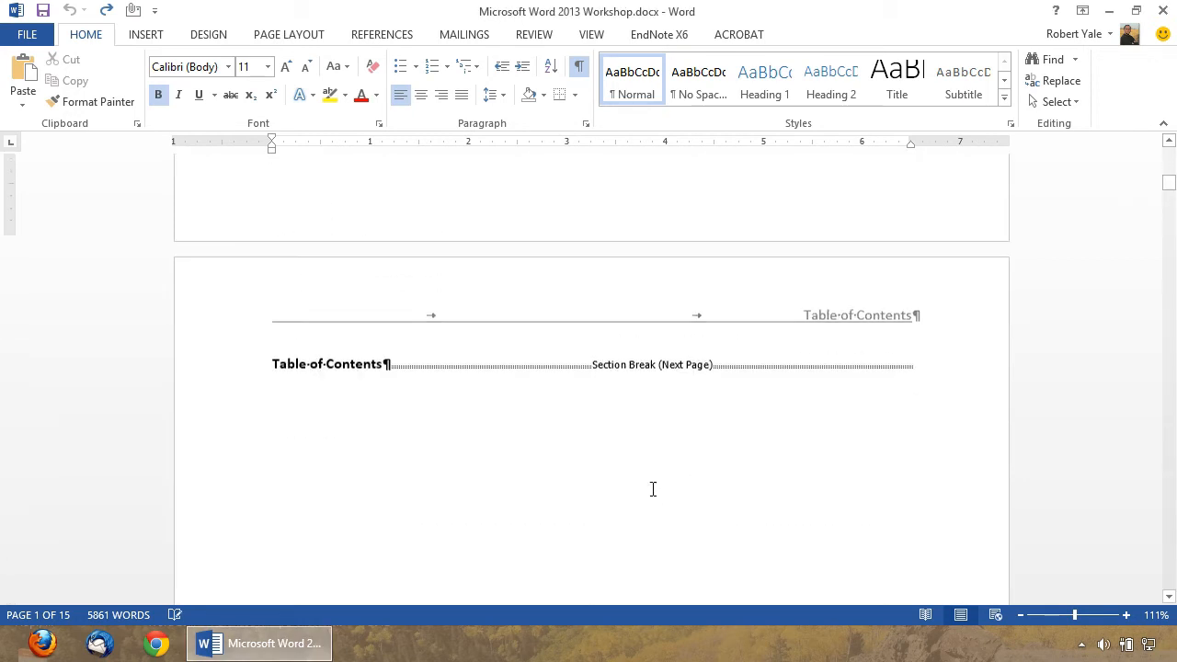
scroll(651, 486, up, 10)
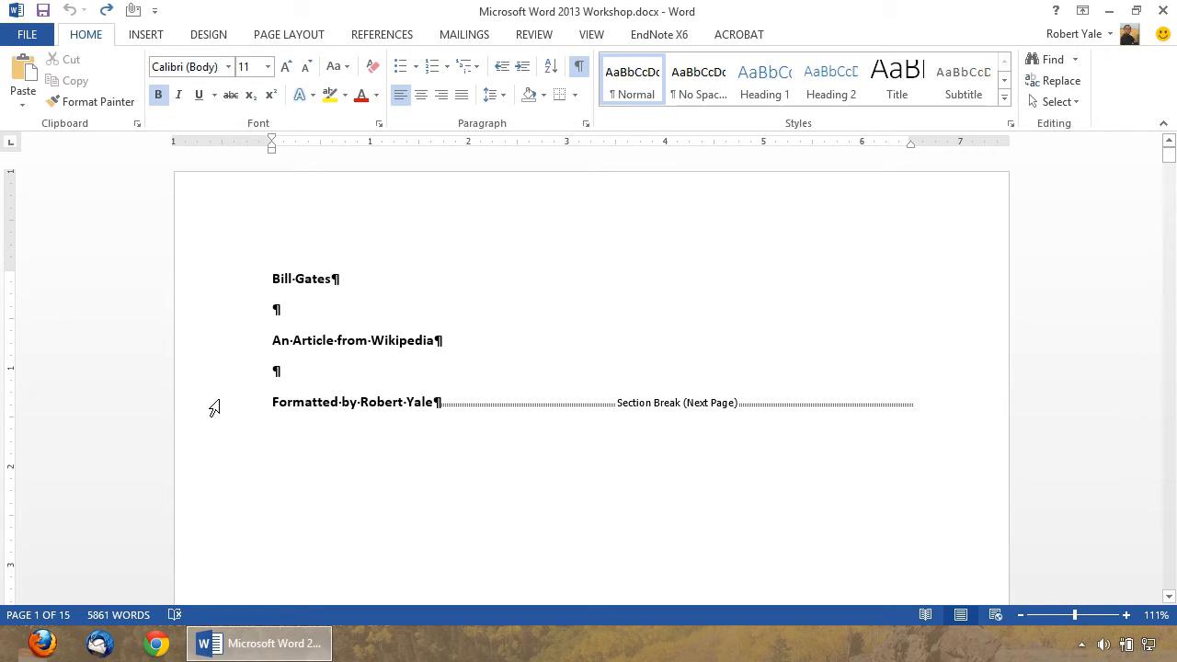
scroll(233, 353, down, 5)
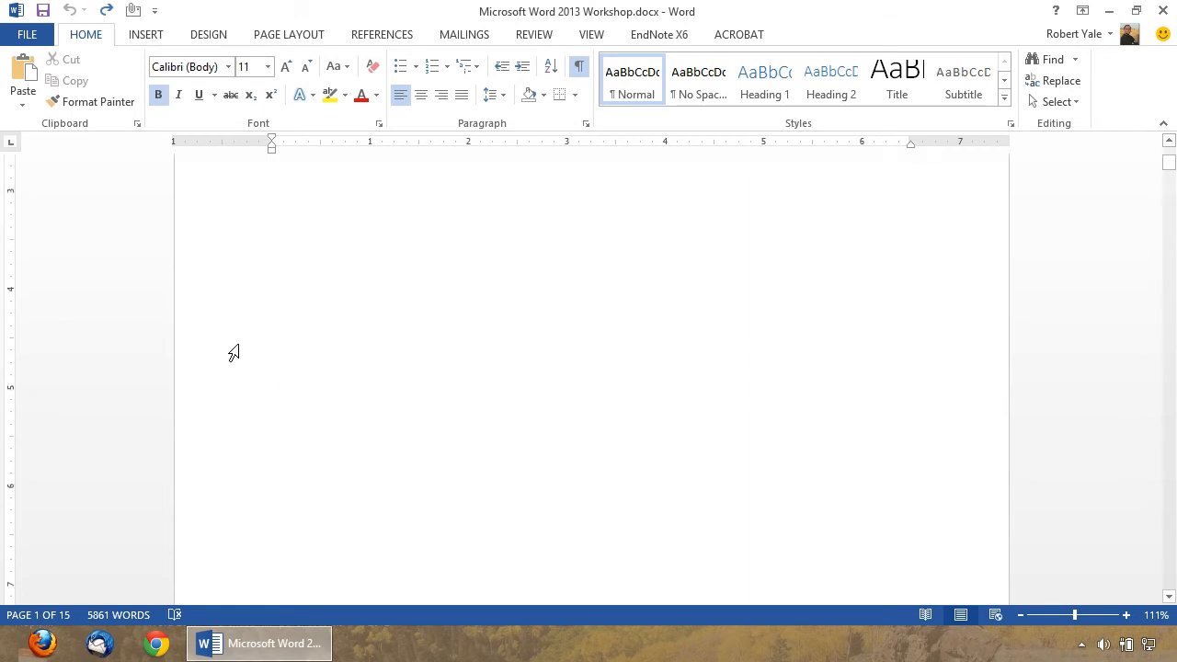
scroll(233, 353, up, 5)
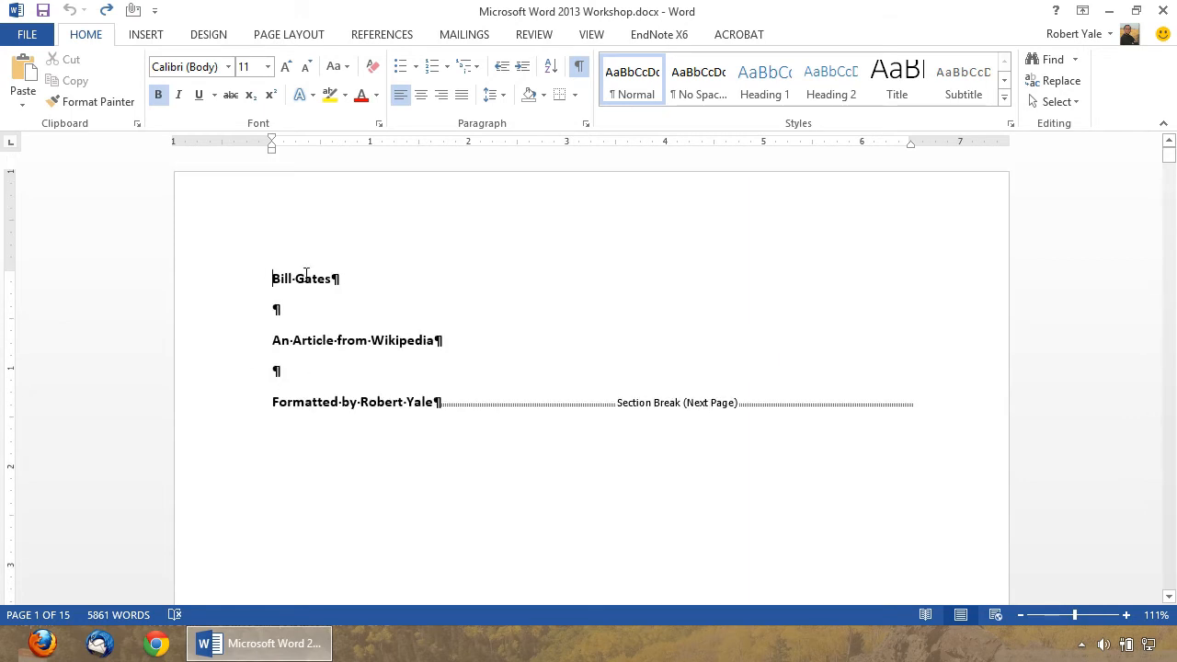
drag(273, 275, 363, 278)
drag(274, 342, 467, 341)
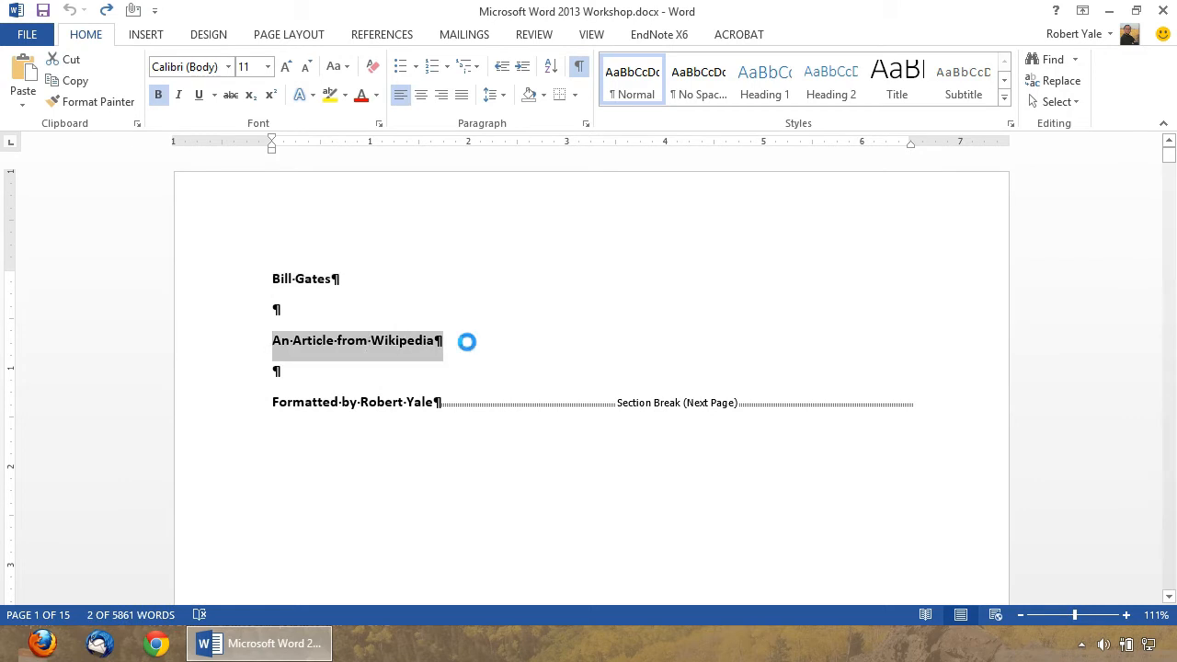
drag(267, 410, 414, 401)
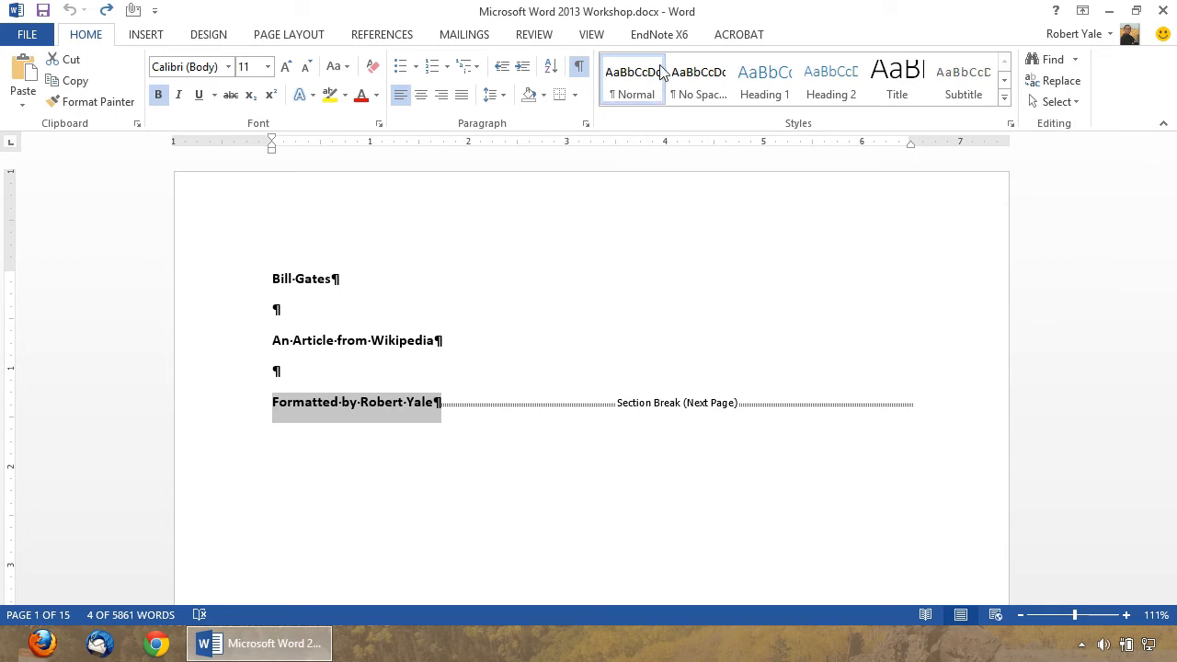
click(429, 428)
scroll(429, 428, down, 15)
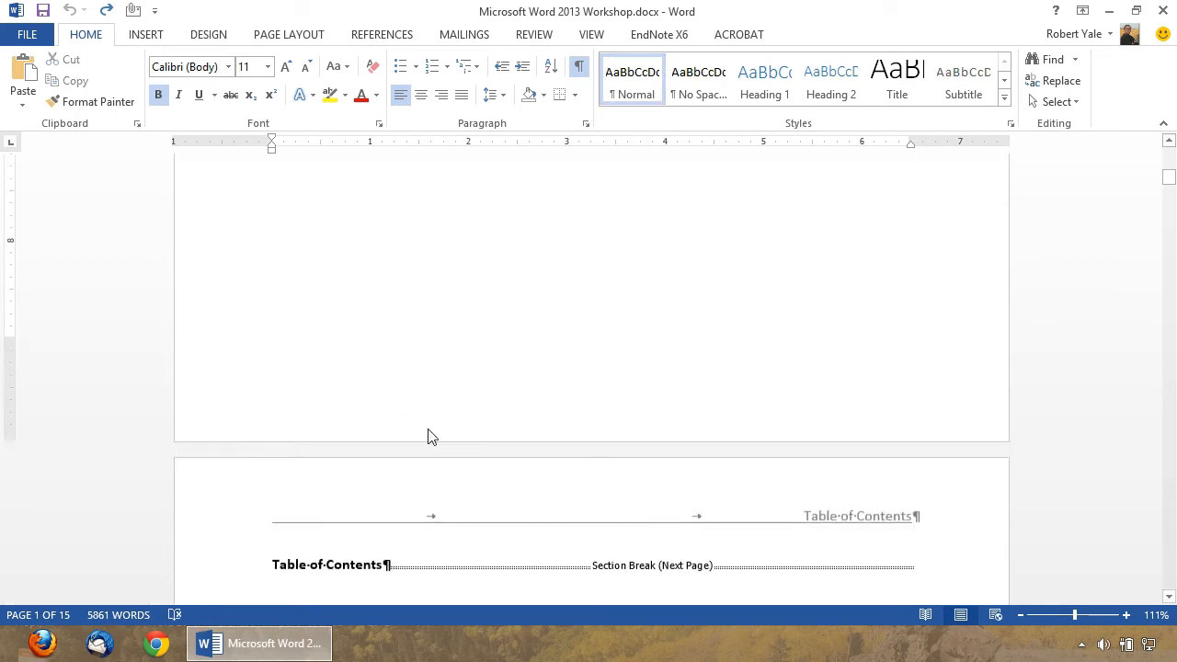
click(325, 306)
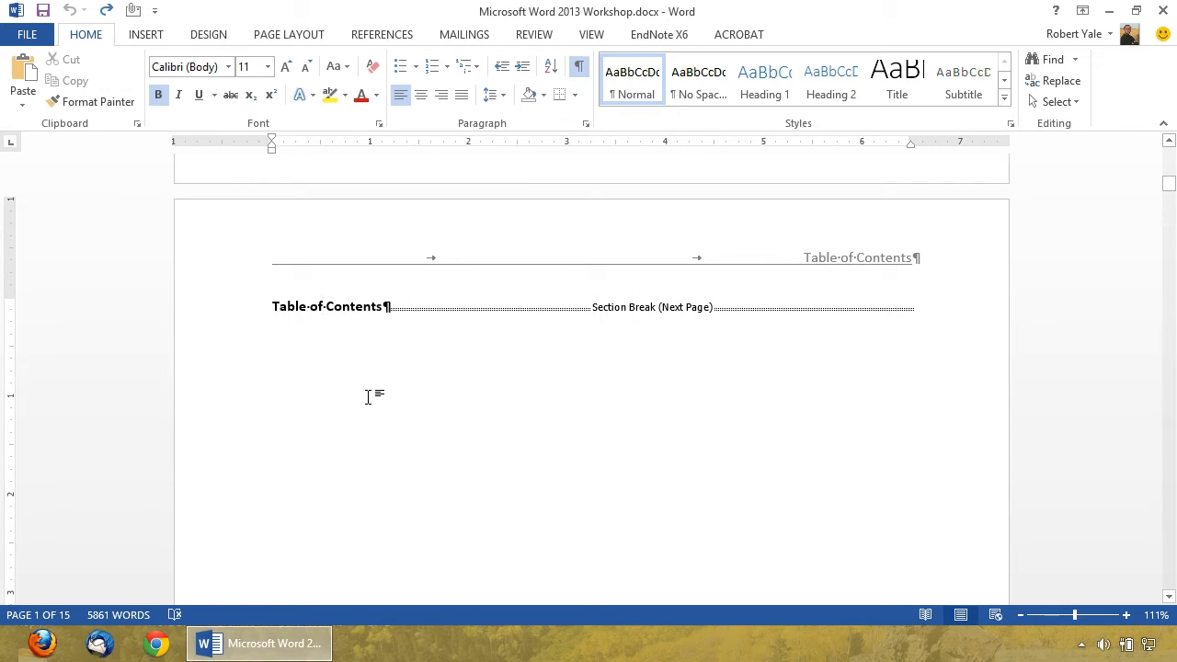
Review the Normal style's settings and format categories from the first Executive Summary paragraph, leaving them unmodified.
scroll(367, 395, down, 15)
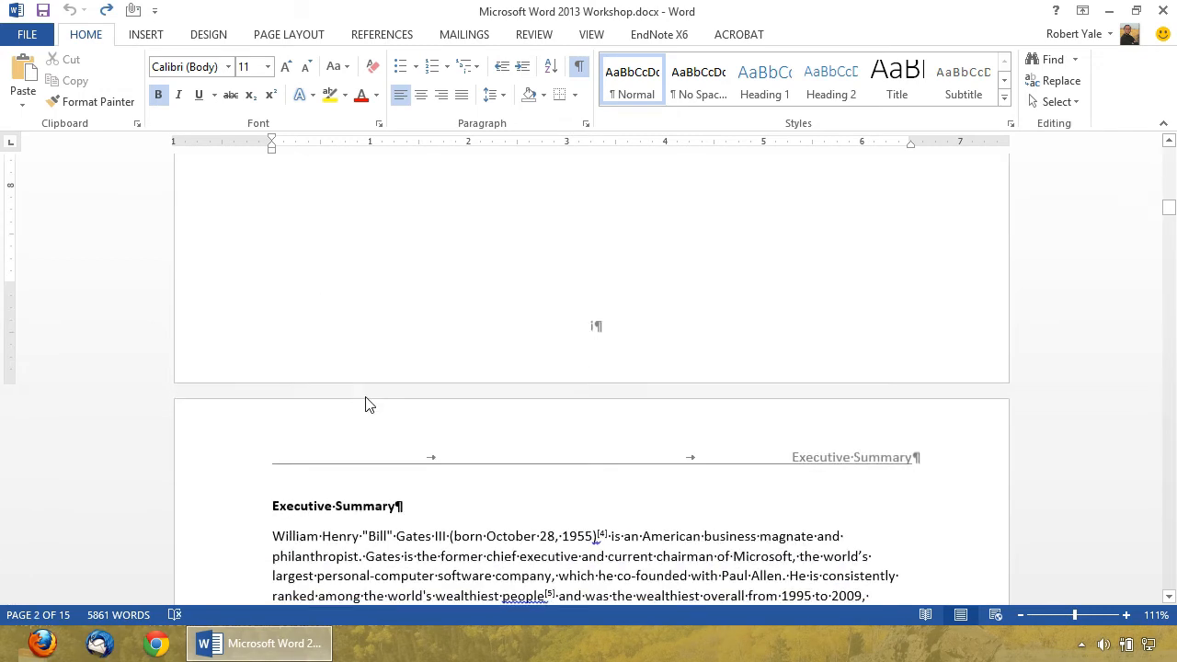
click(336, 373)
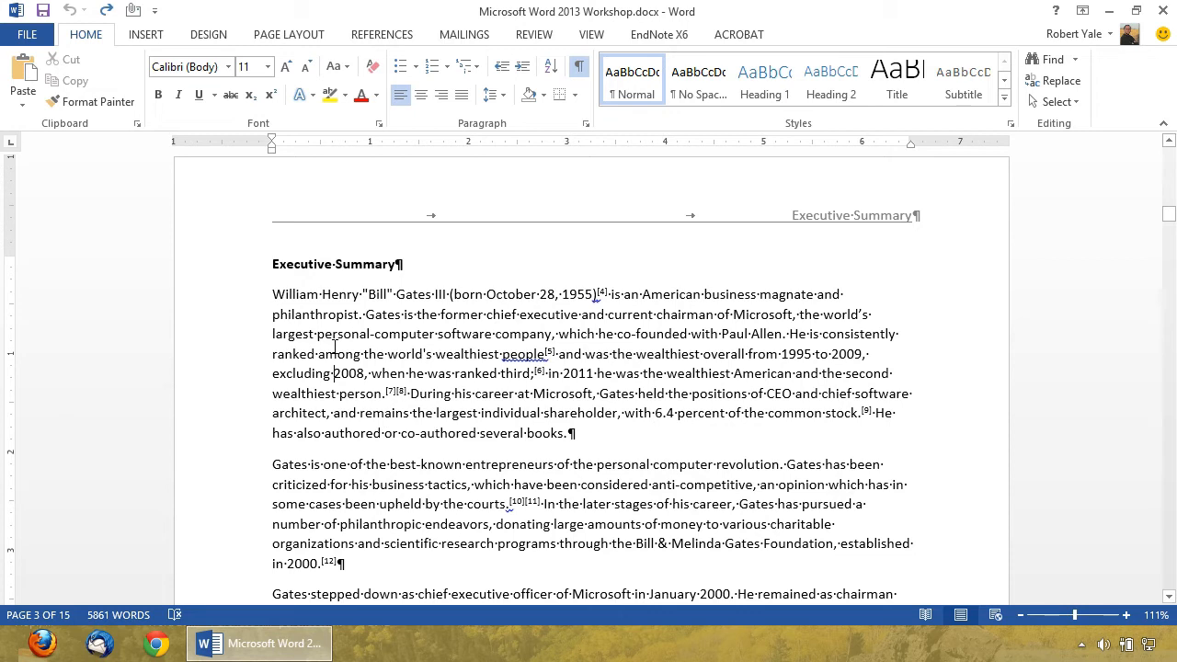
right_click(645, 98)
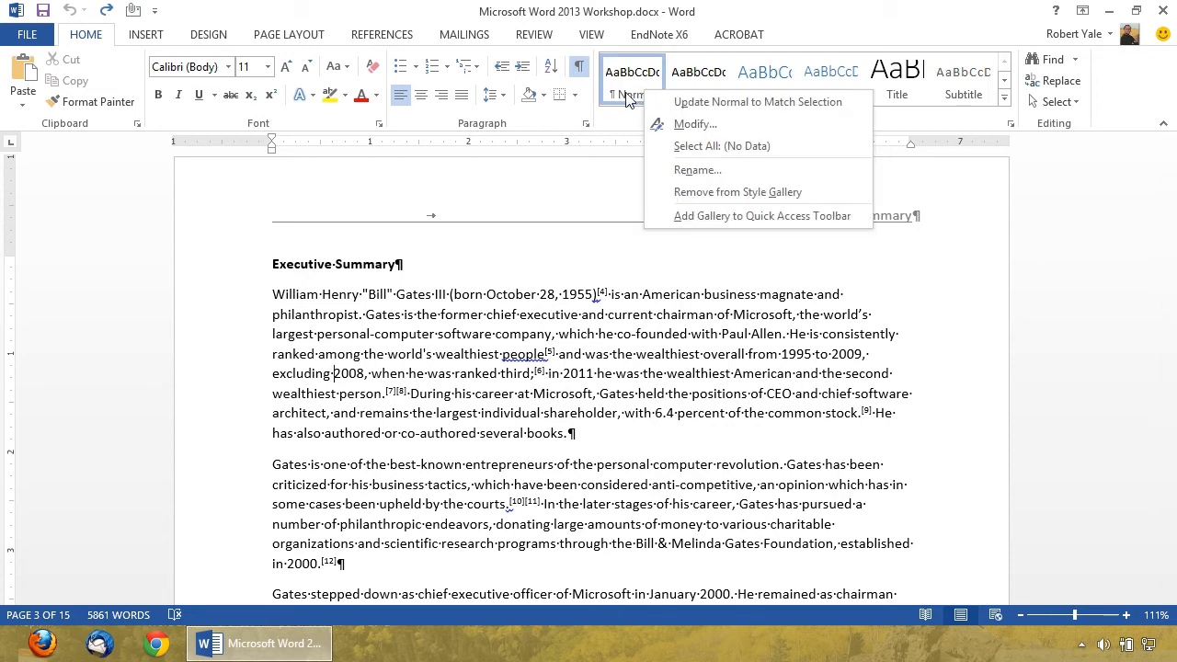
click(718, 127)
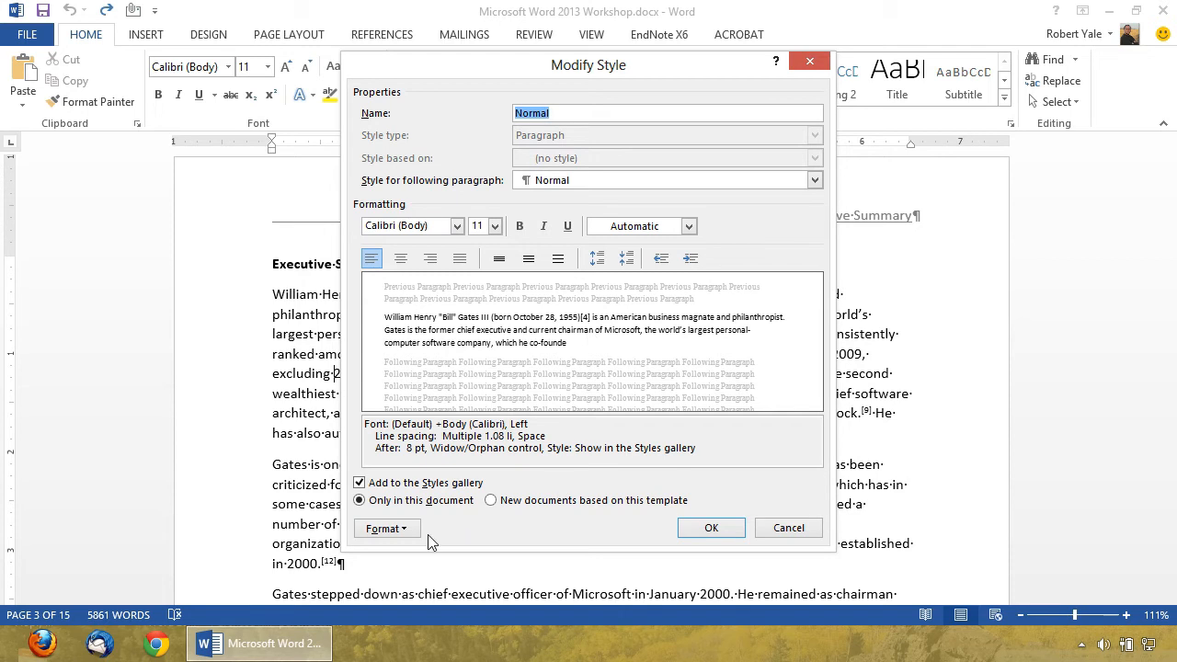
click(402, 530)
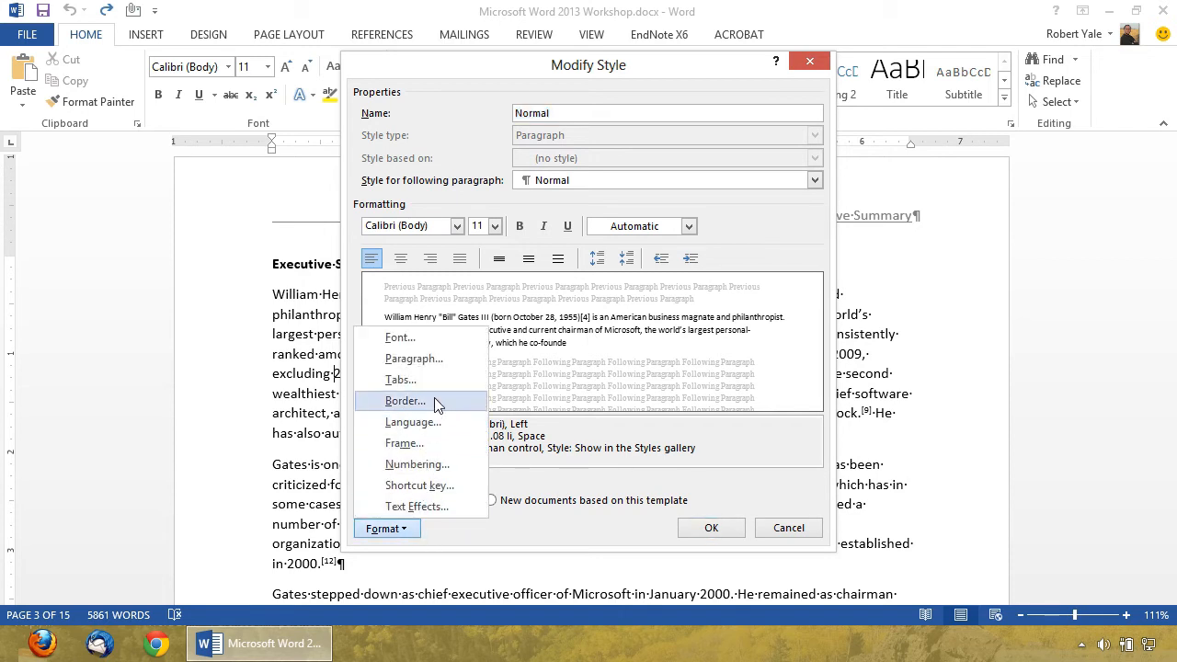
click(704, 434)
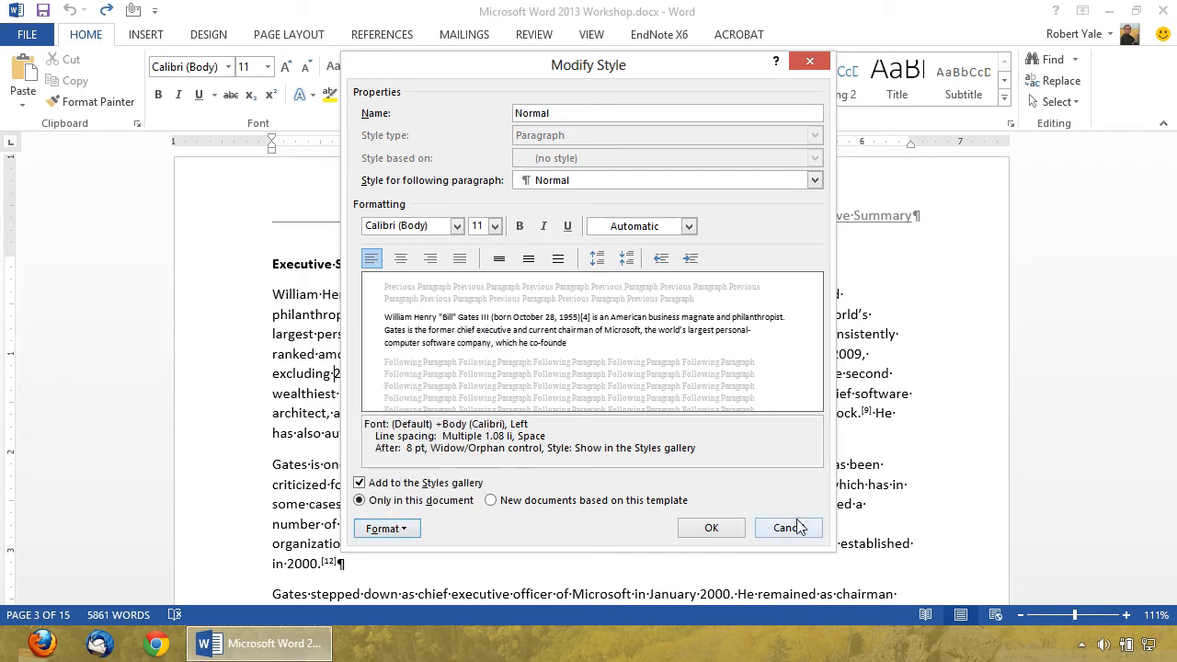
click(788, 528)
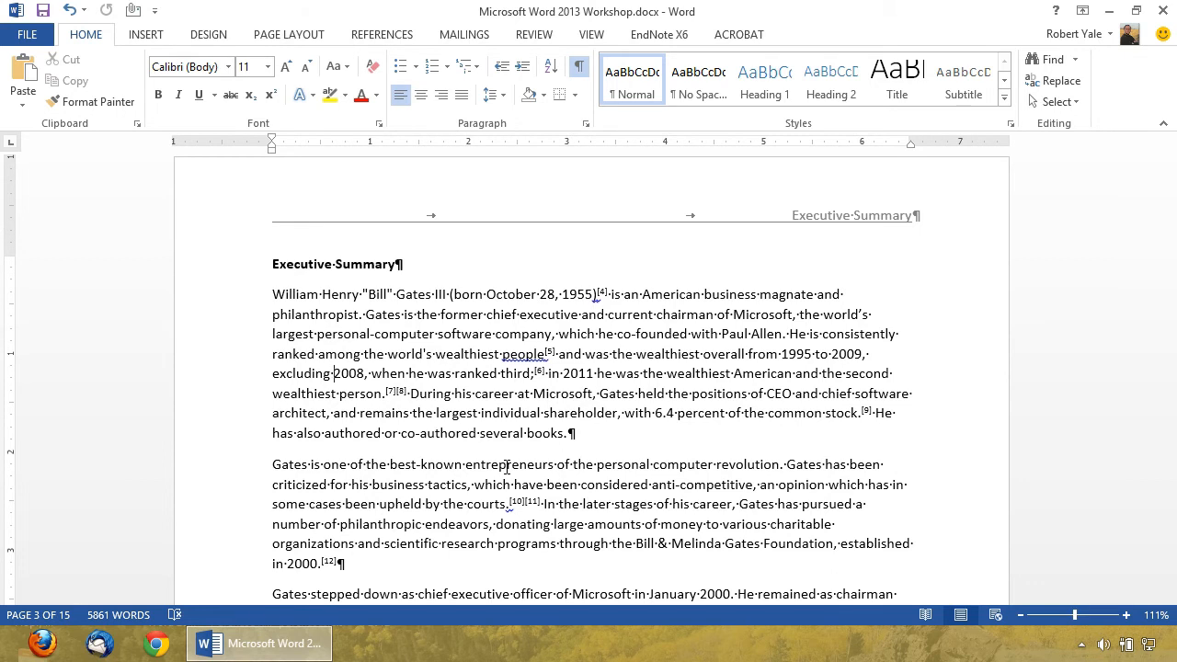
Format the first Executive Summary paragraph in Helvetica at 10 pt.
drag(593, 433, 231, 294)
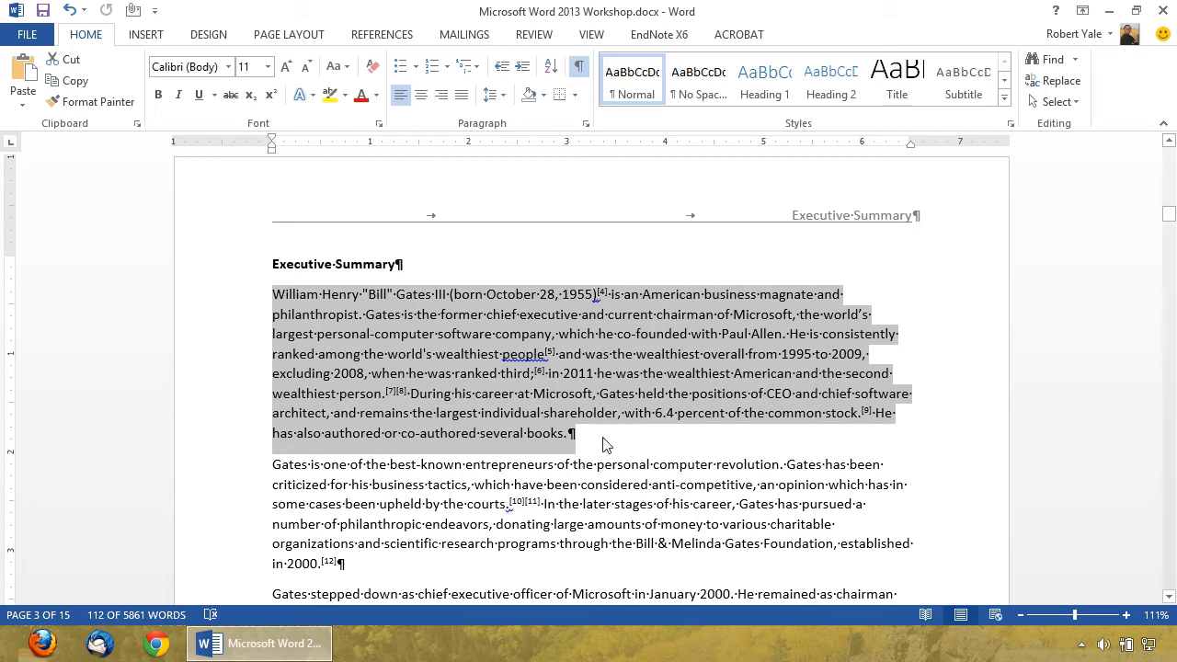
key(ctrl+shift+f)
text(Helvetica)
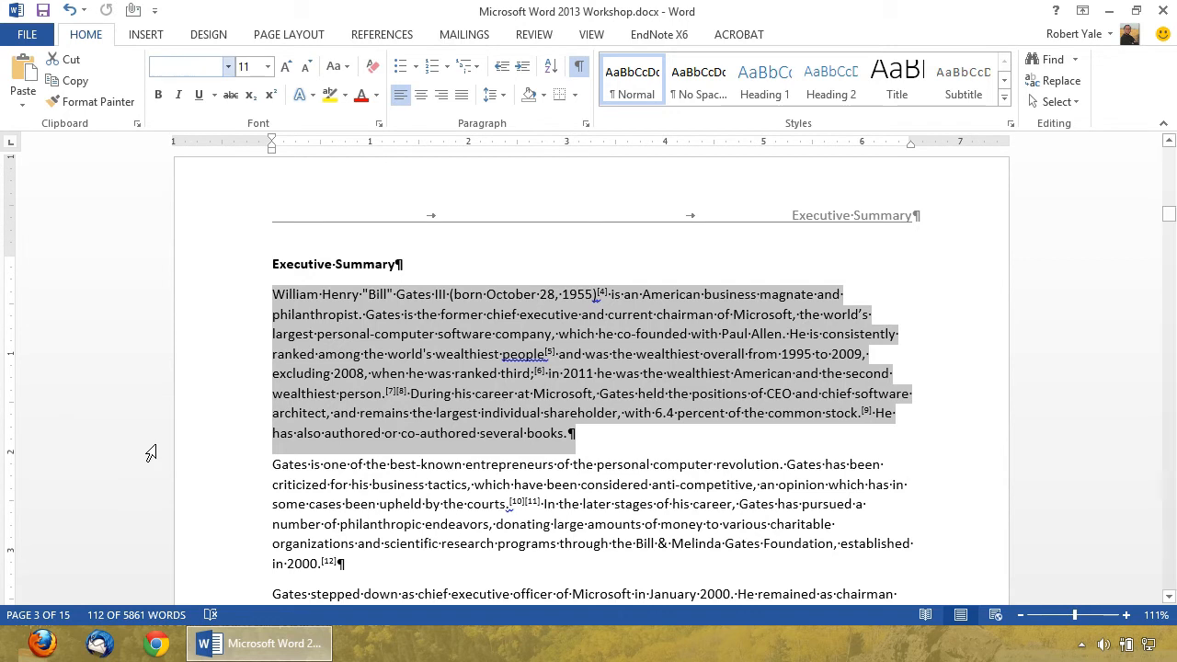
key(Return)
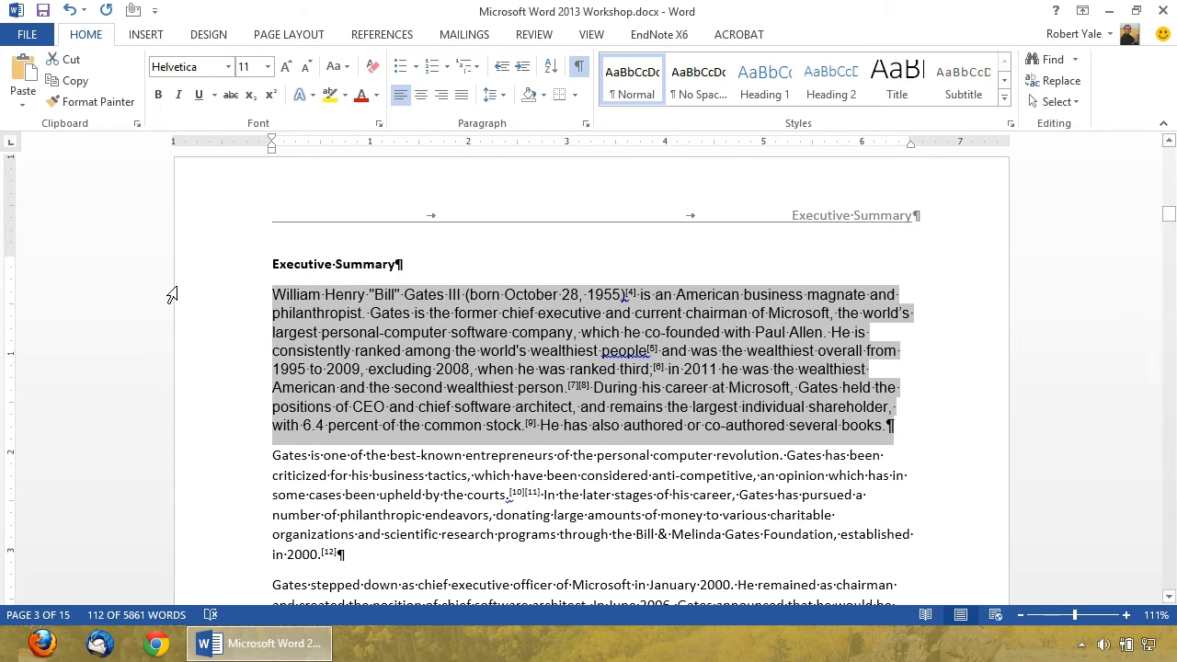
click(307, 67)
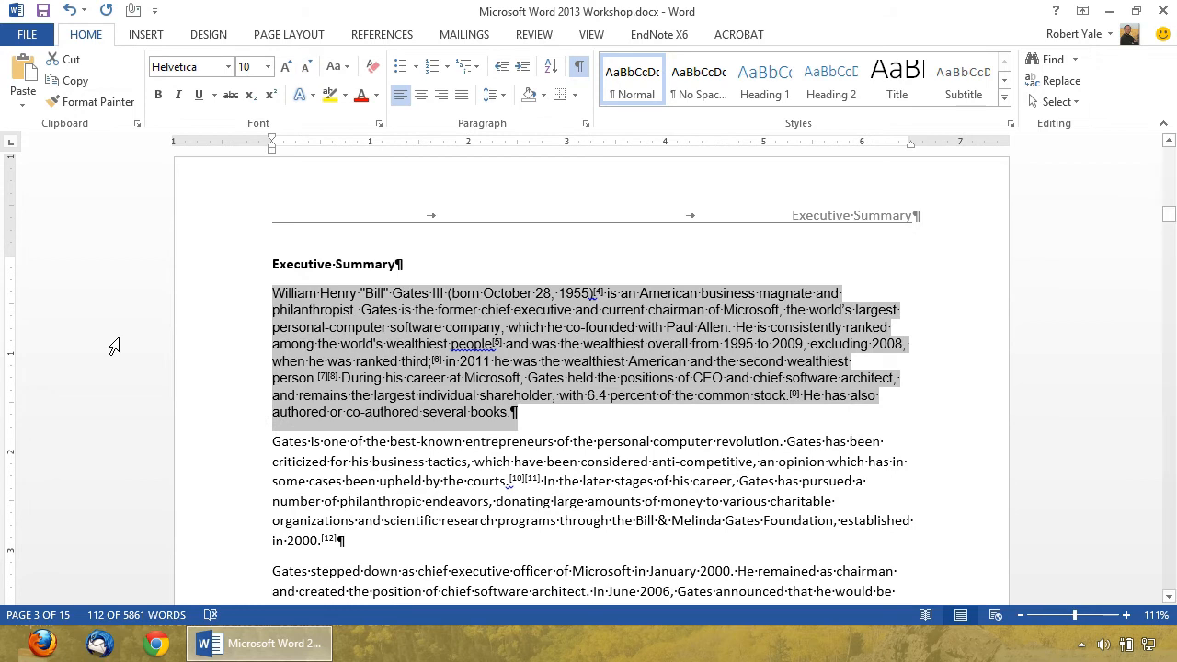
click(585, 123)
drag(588, 74, 829, 95)
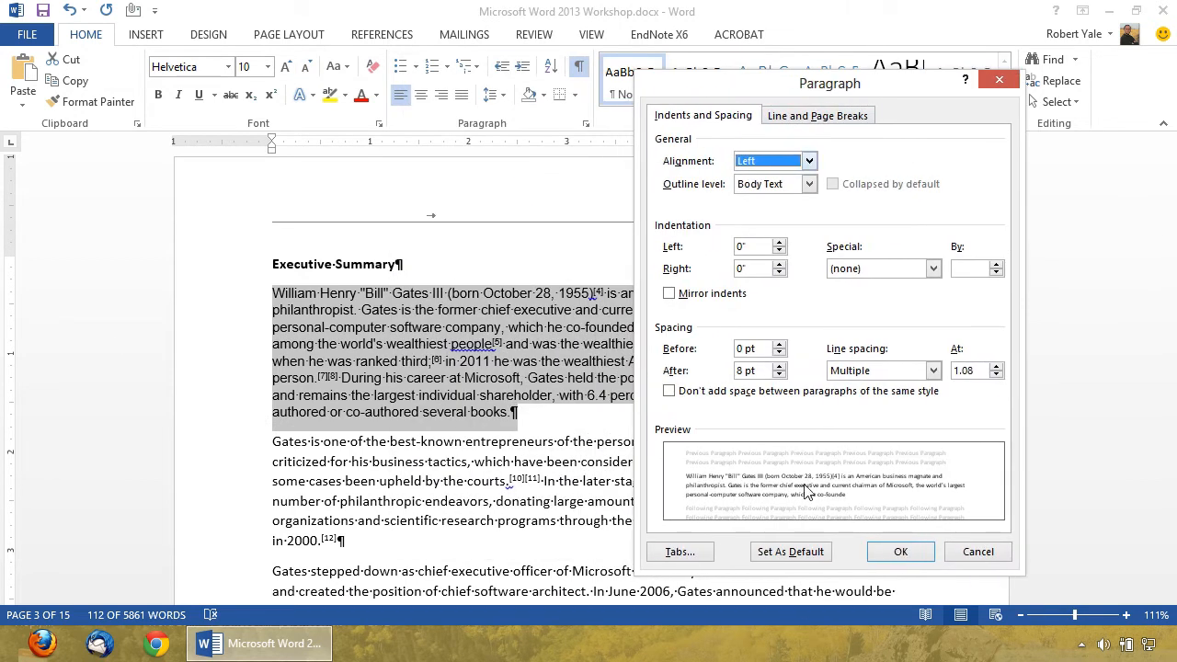
click(899, 551)
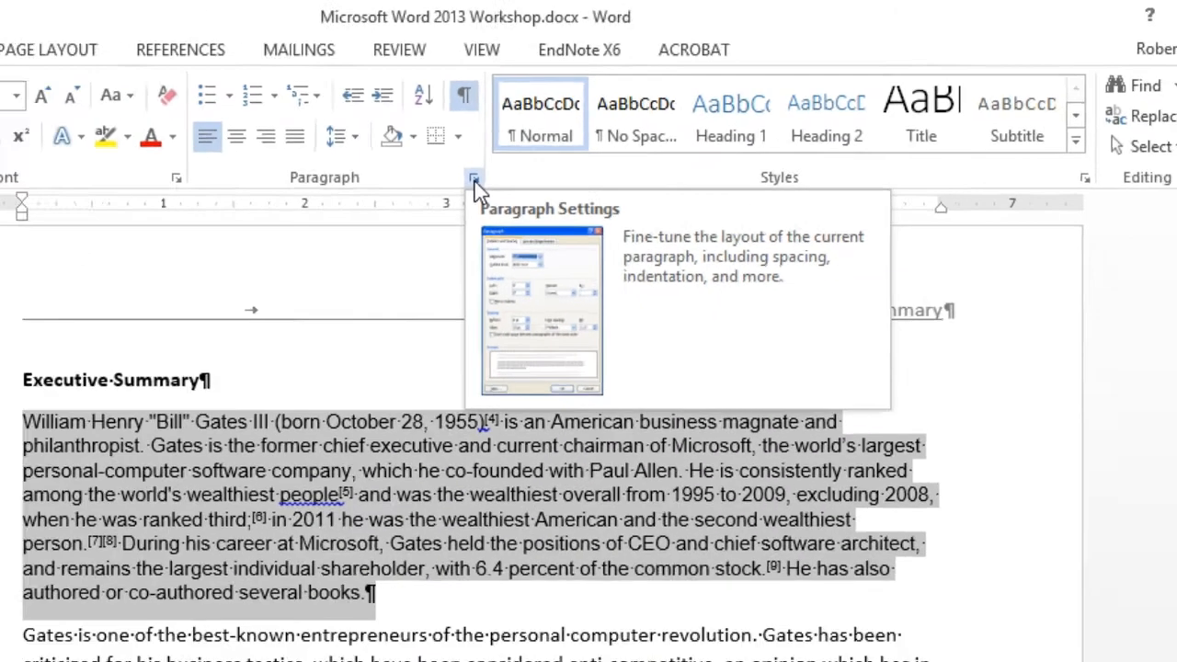
Set the spacing after the first Executive Summary paragraph to 10 pt in the paragraph settings.
click(331, 250)
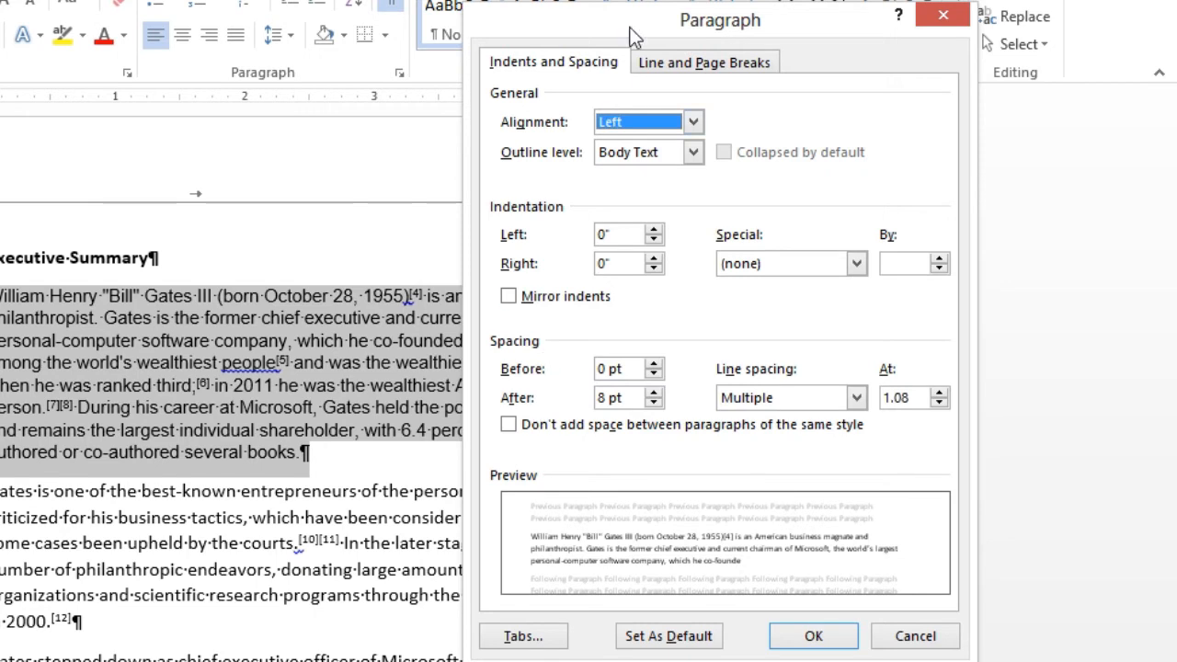
drag(633, 22, 593, 21)
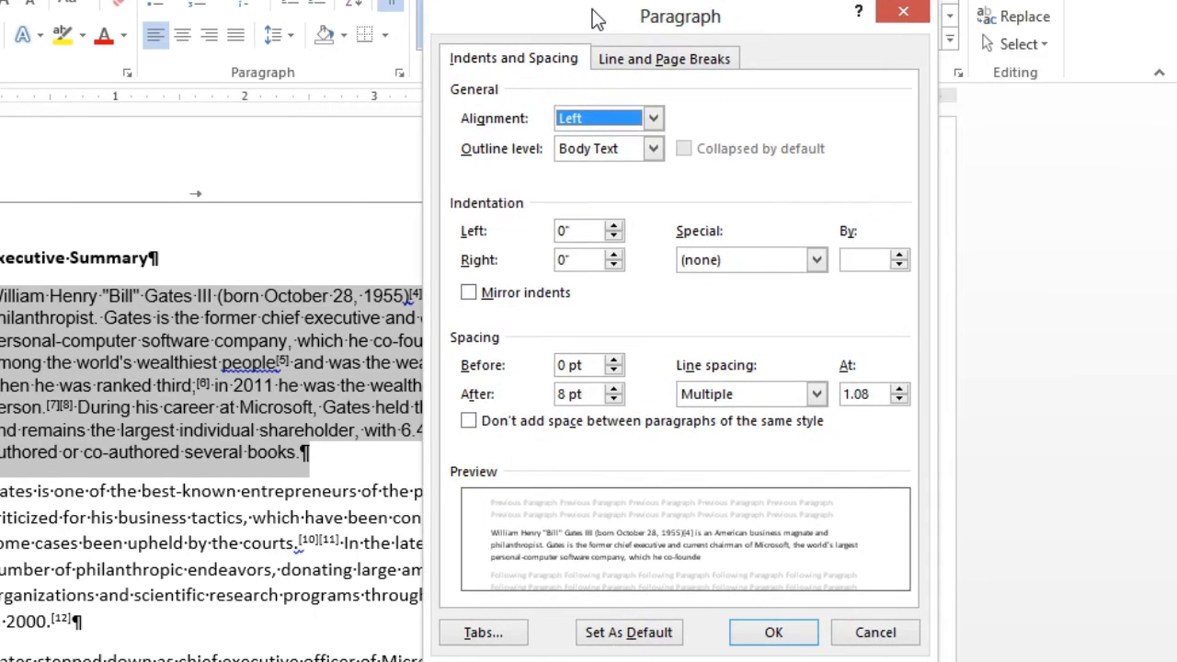
click(614, 390)
double_click(614, 390)
click(614, 389)
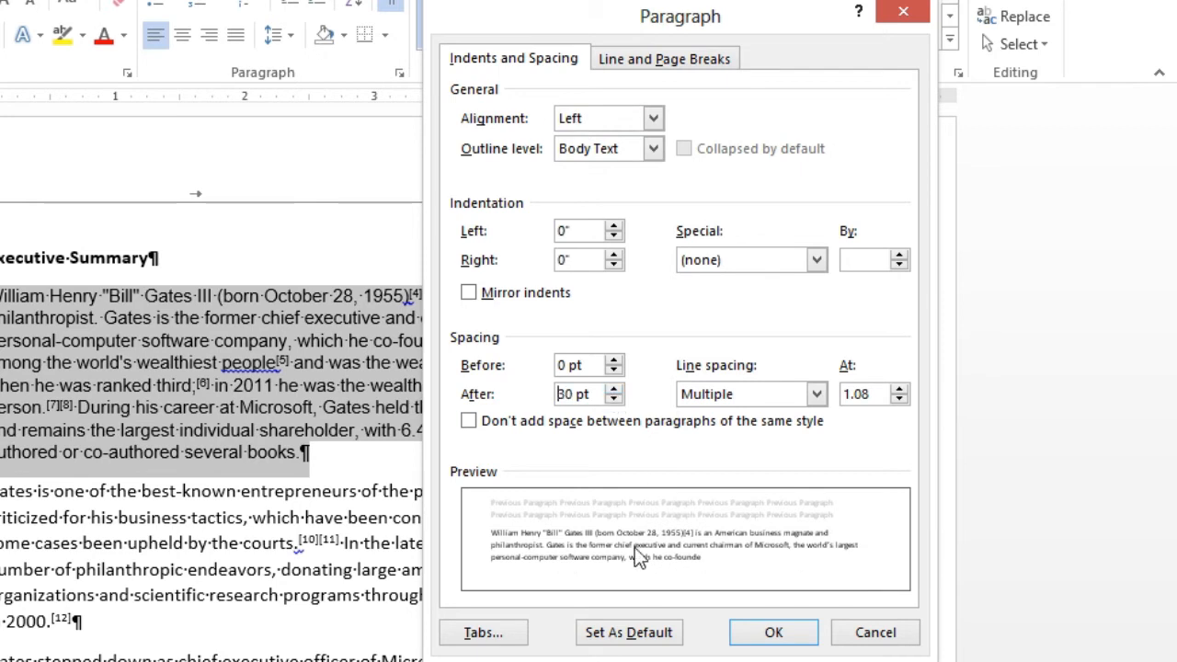
click(614, 399)
click(613, 399)
click(614, 399)
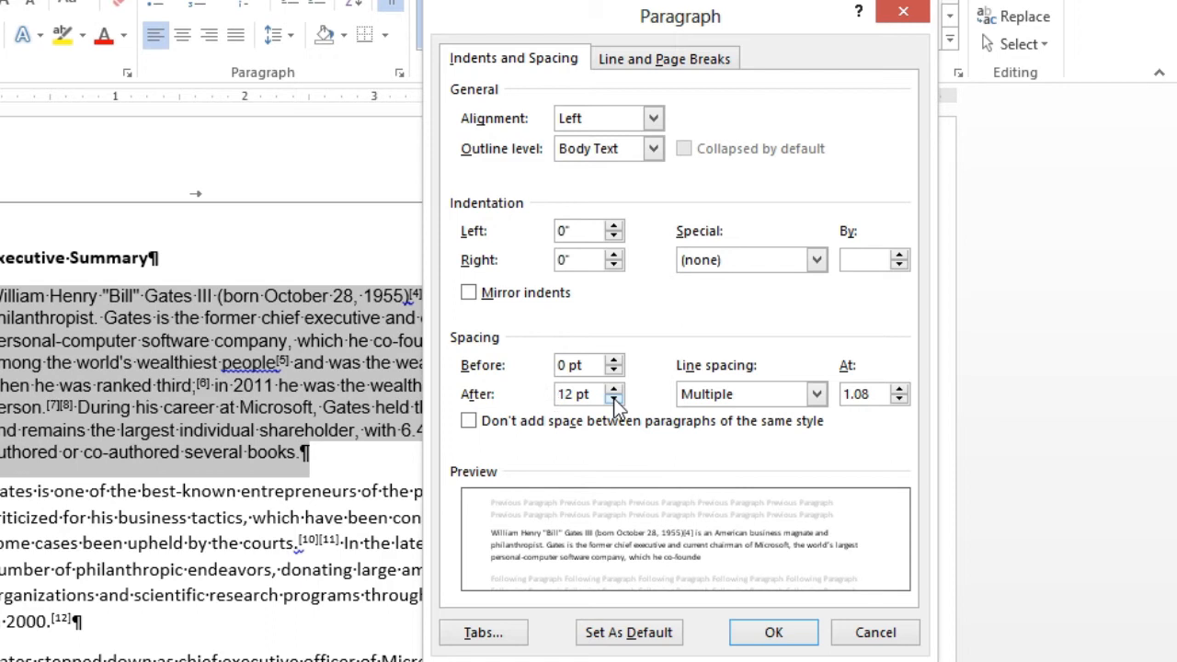
click(613, 398)
click(613, 388)
click(613, 399)
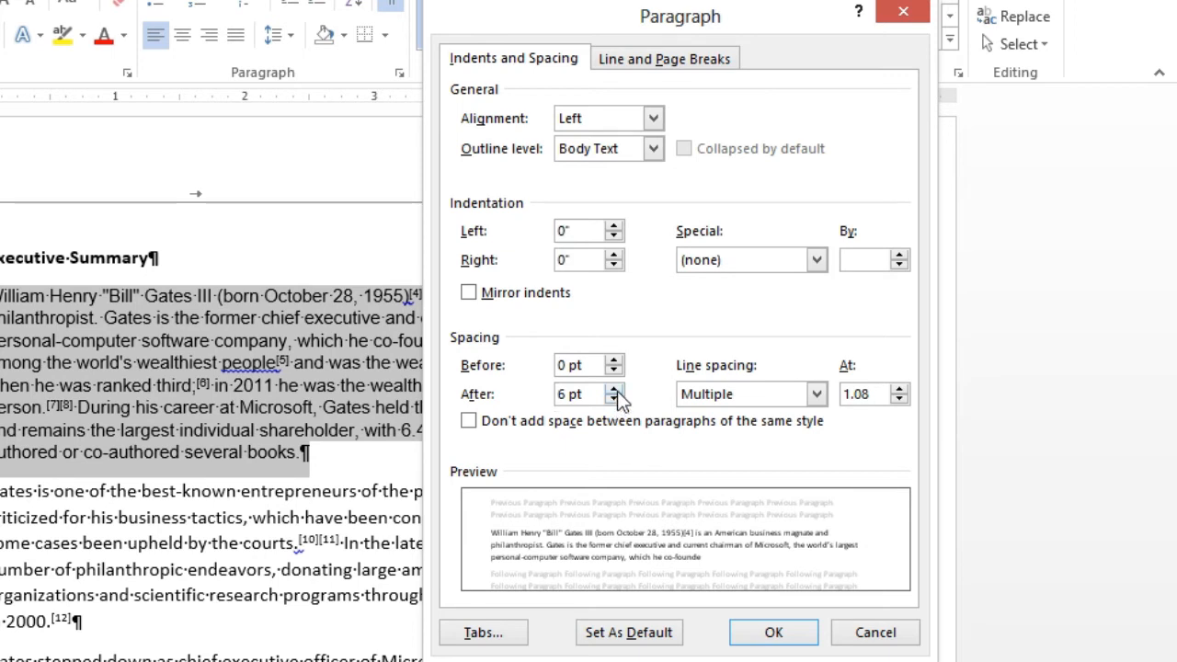
click(613, 388)
text(10 pt)
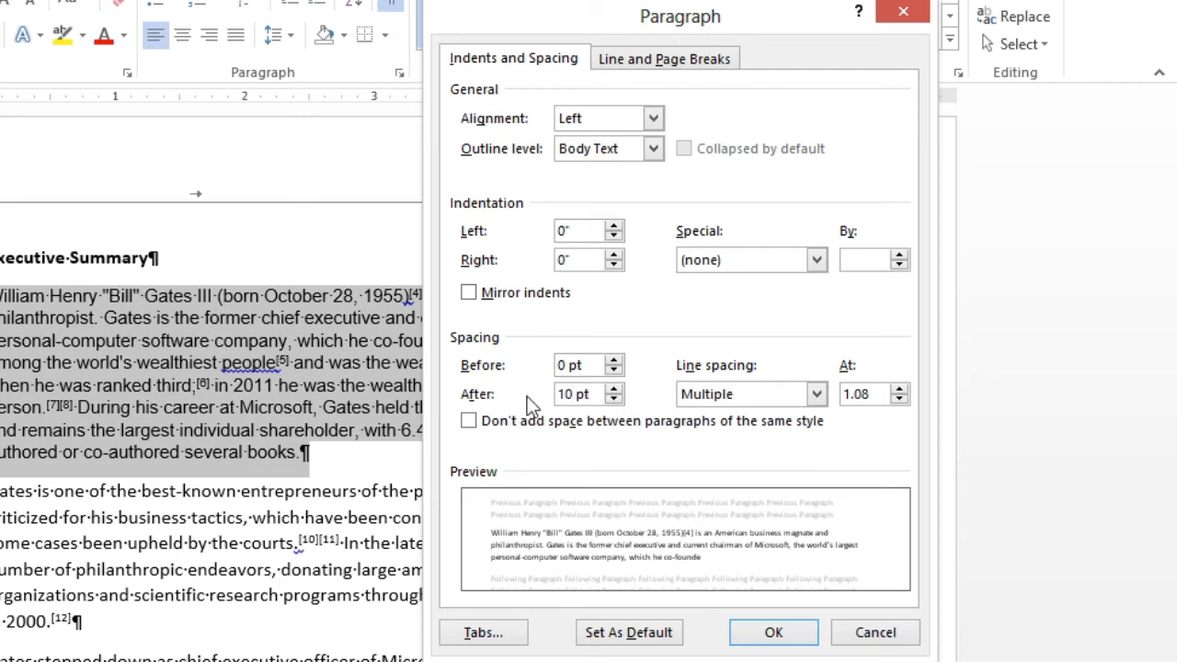
Set the paragraph's line spacing to 1.5 lines and apply the paragraph settings.
click(740, 395)
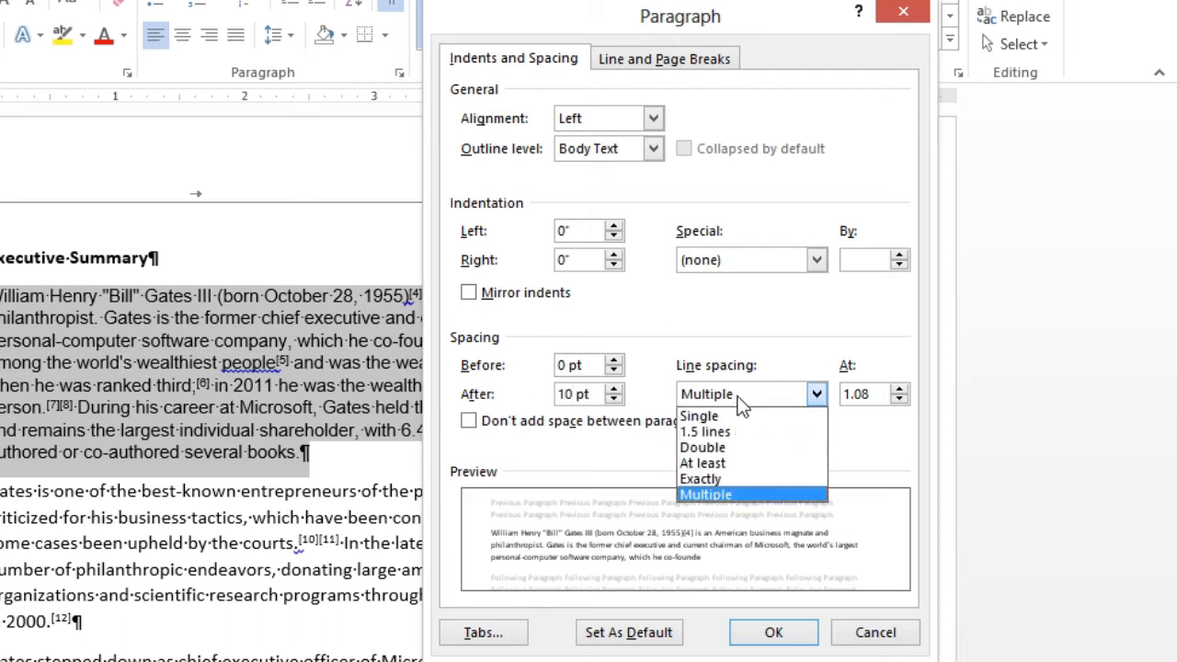
click(741, 430)
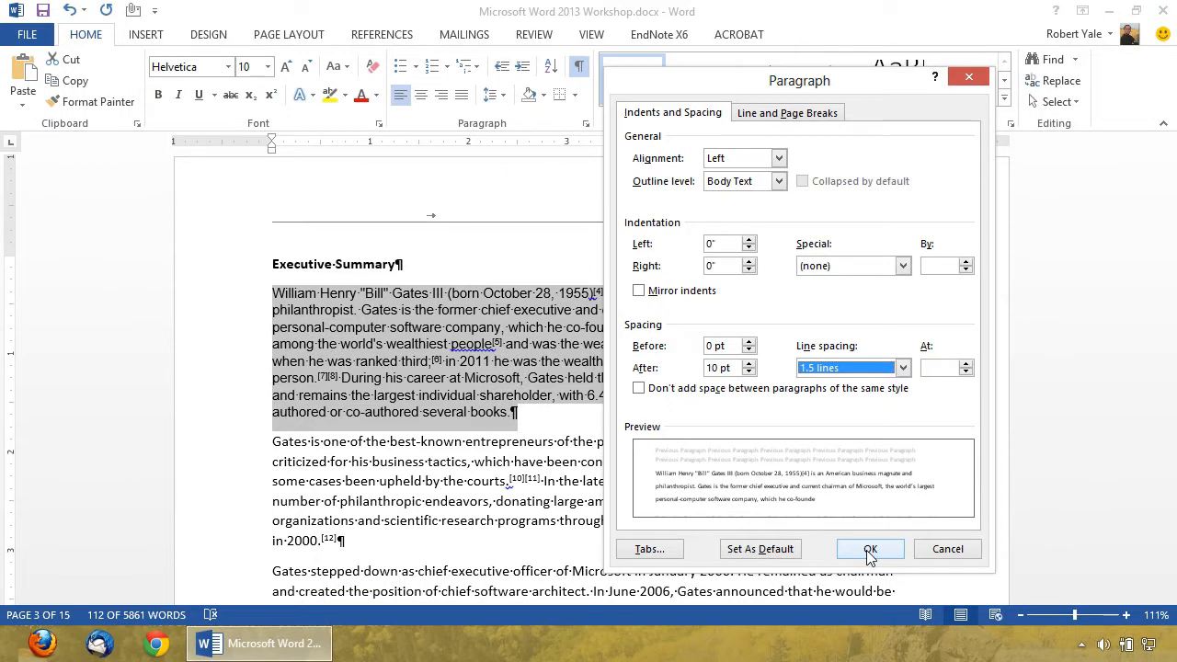
click(868, 549)
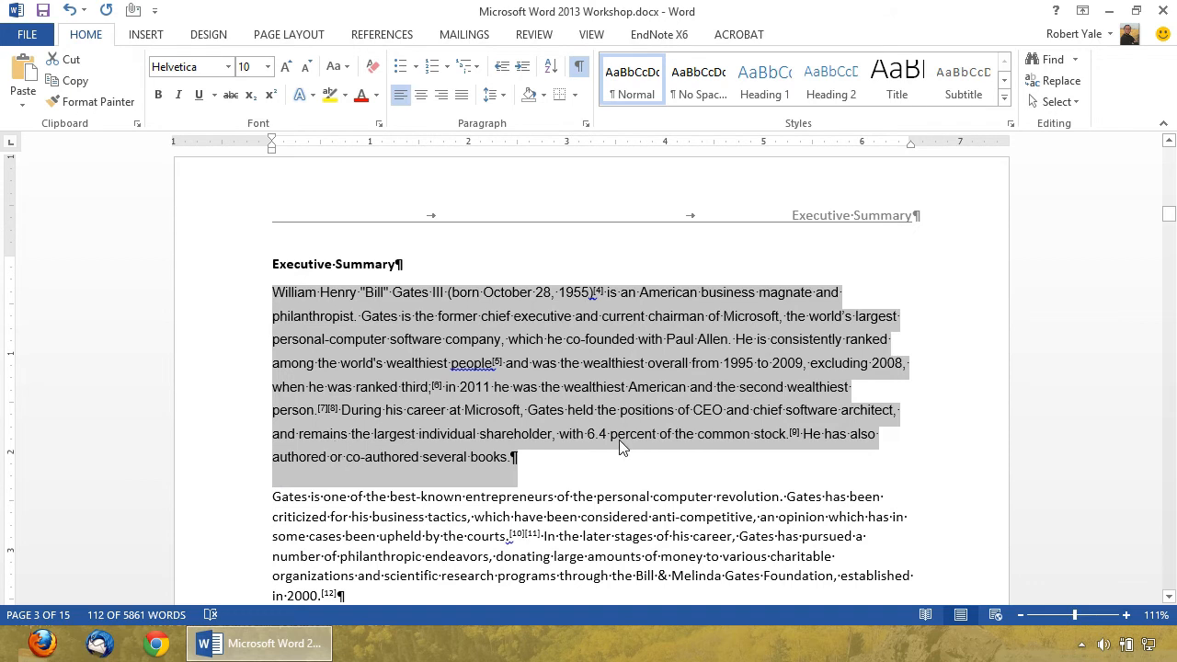
Update the Normal style to match the formatting of the whole first Executive Summary paragraph.
click(562, 462)
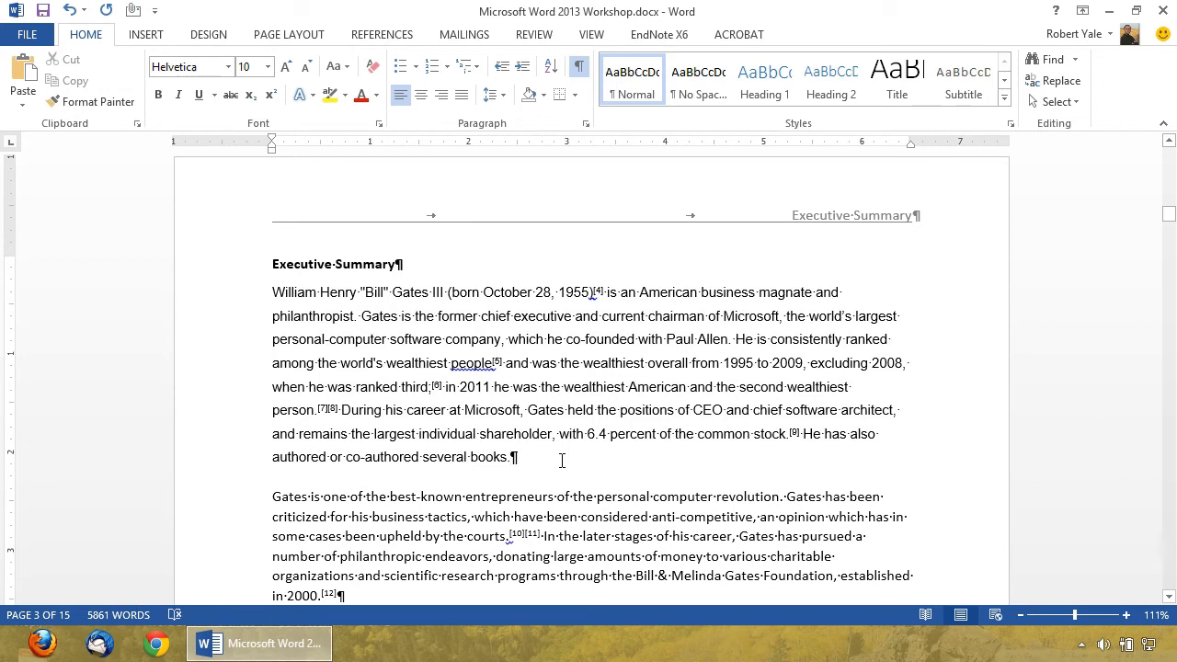
drag(493, 446, 248, 293)
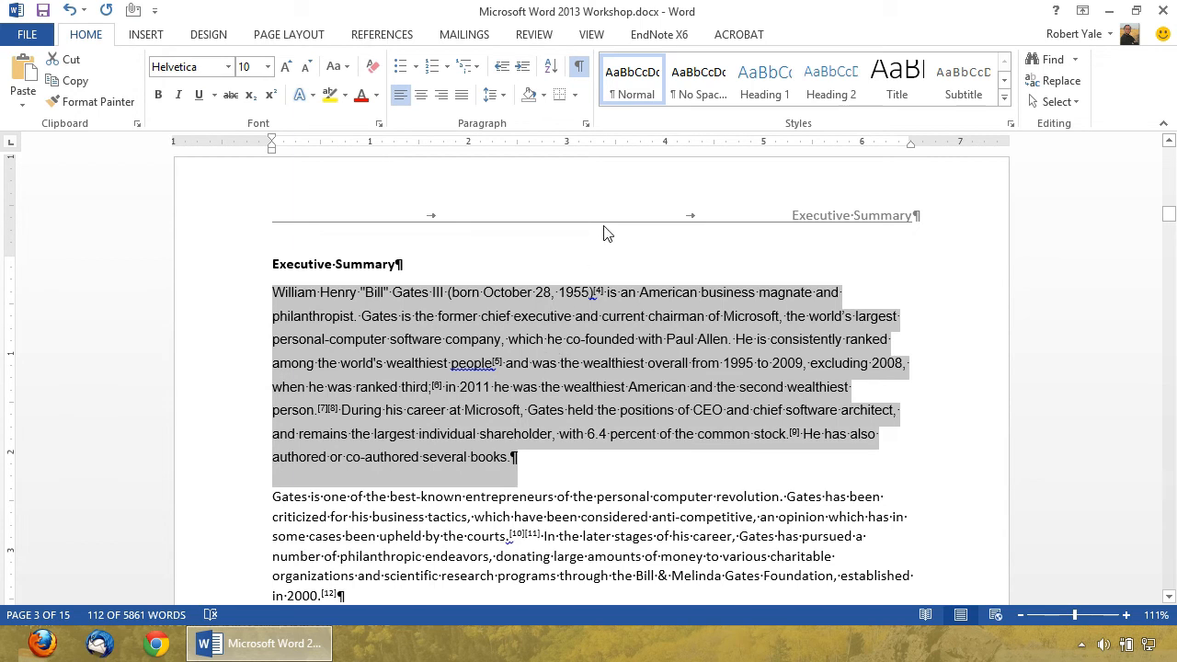
right_click(646, 84)
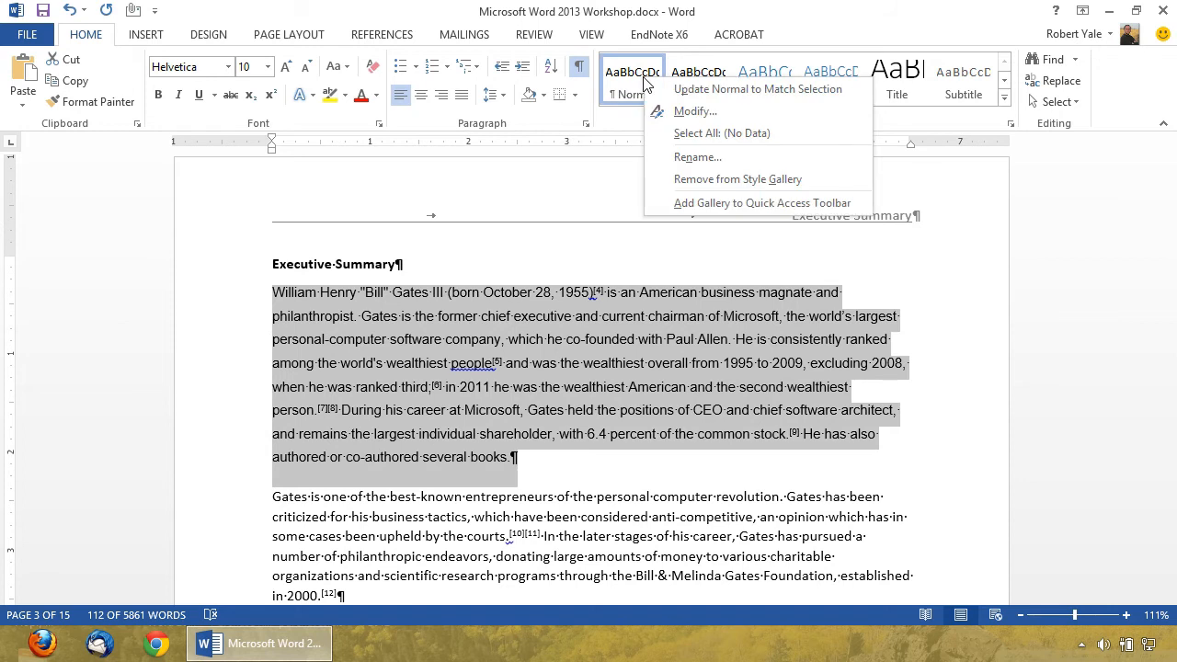
click(773, 94)
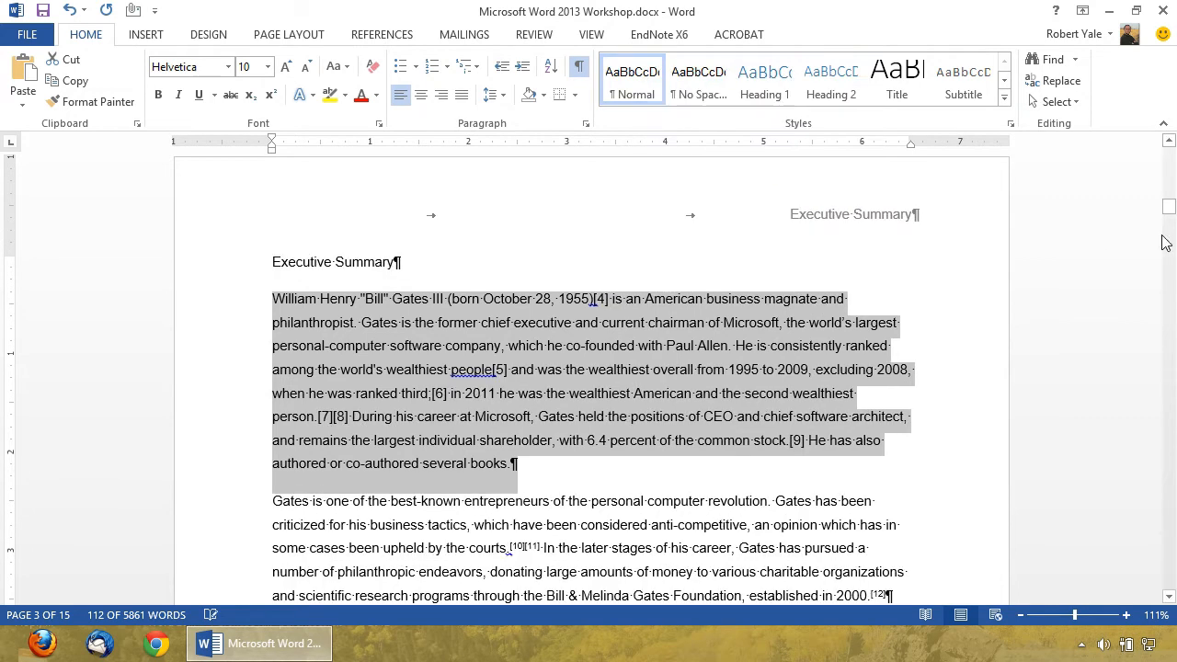
Check the font and line spacing of the first body paragraph under the BASIC heading.
drag(1172, 206, 1170, 268)
click(596, 311)
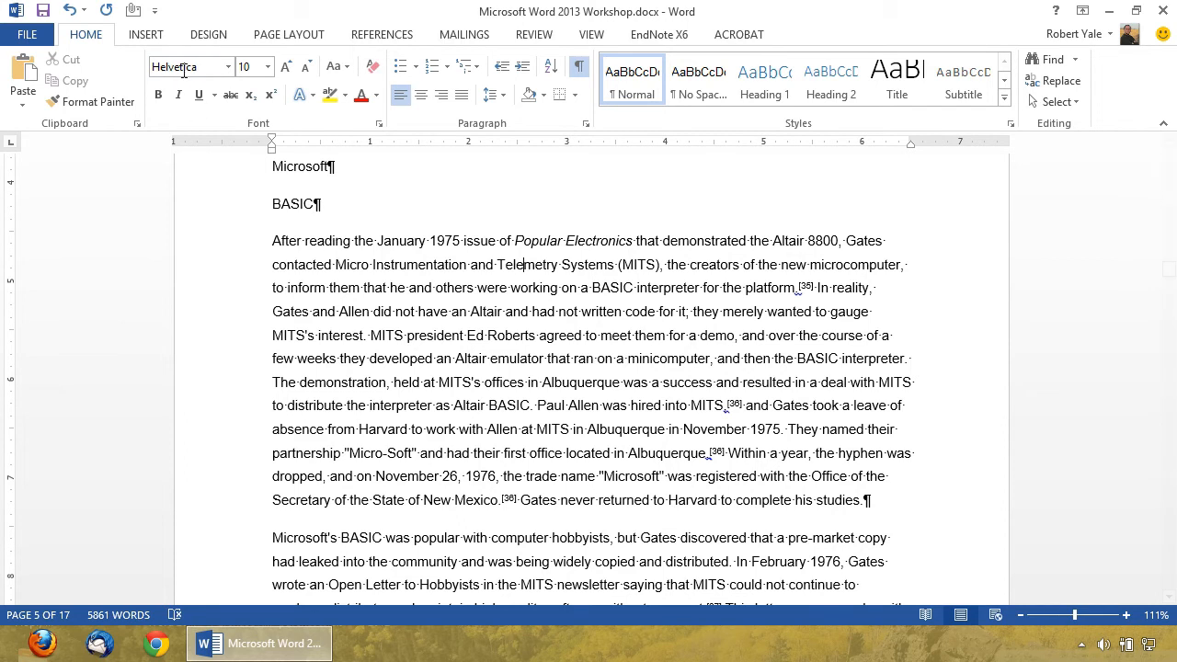
click(495, 96)
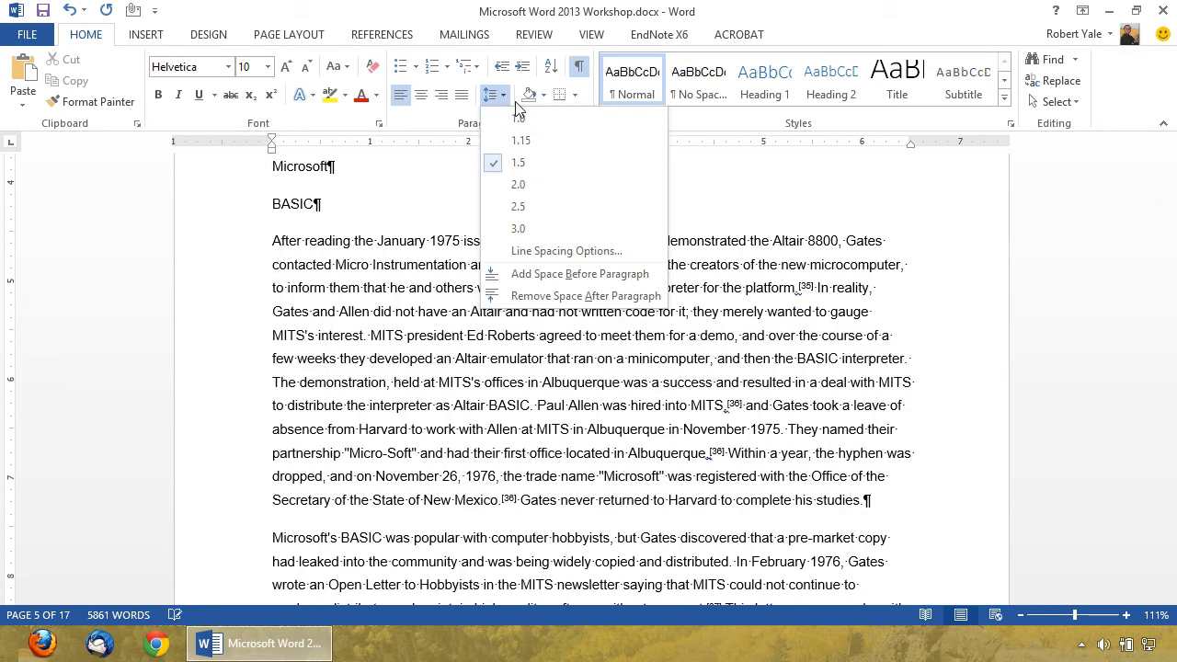
click(504, 97)
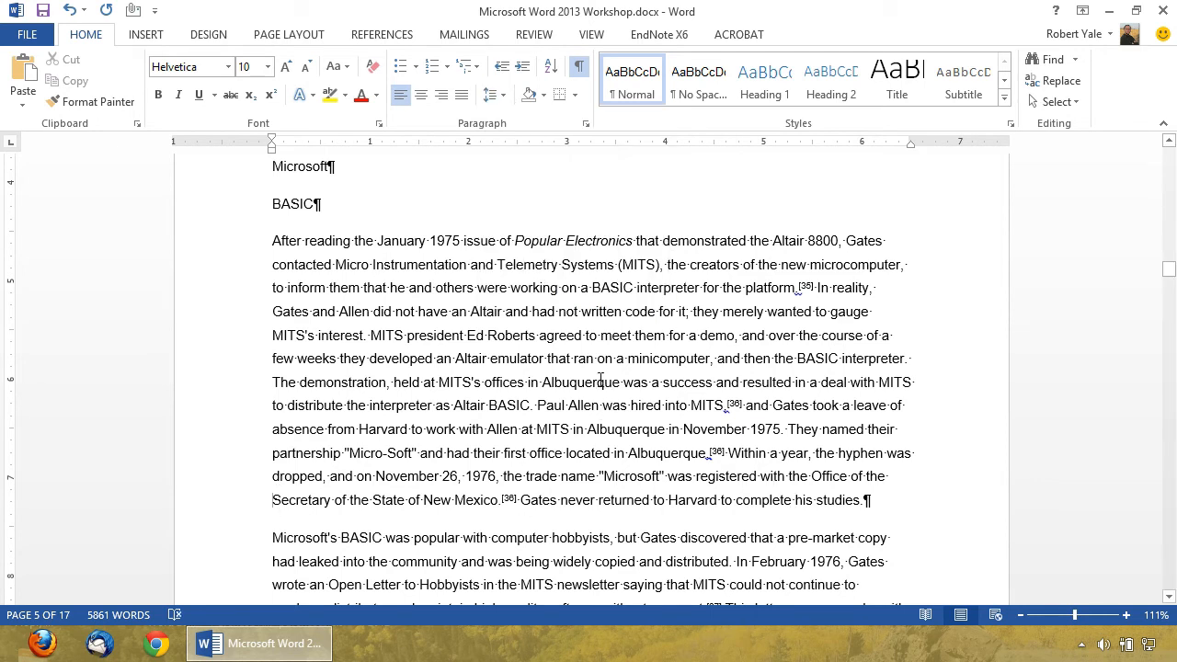
Review how the cover page and the Executive Summary text look with the redefined Normal style.
scroll(602, 386, up, 15)
scroll(600, 378, up, 20)
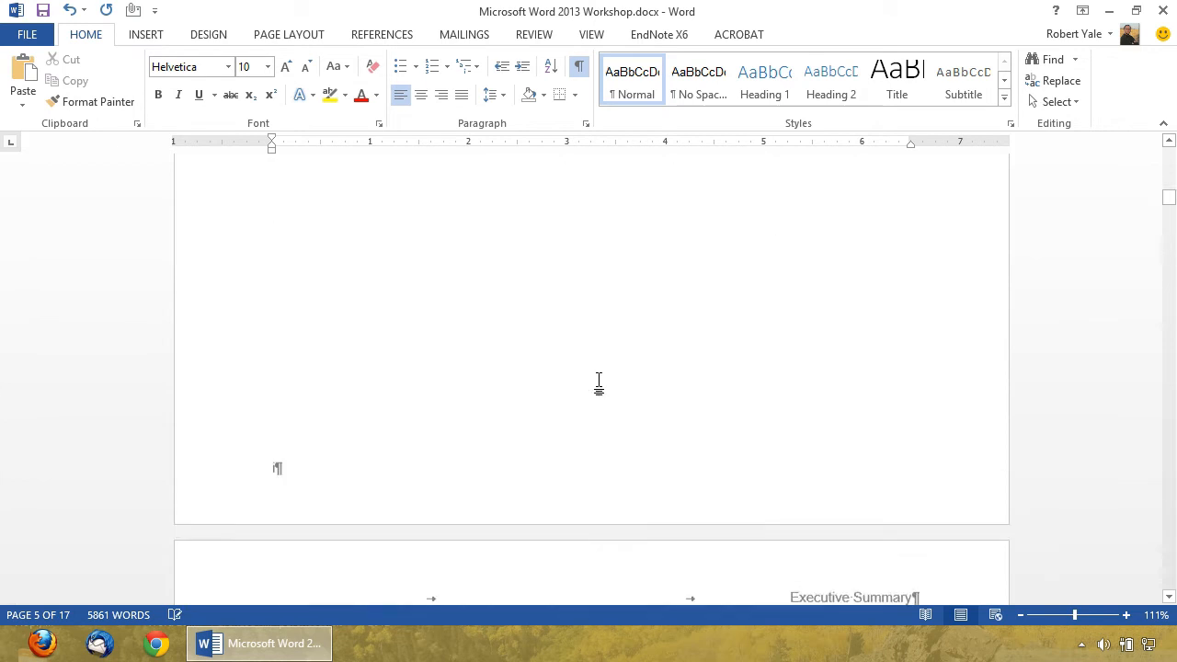
scroll(600, 378, up, 1)
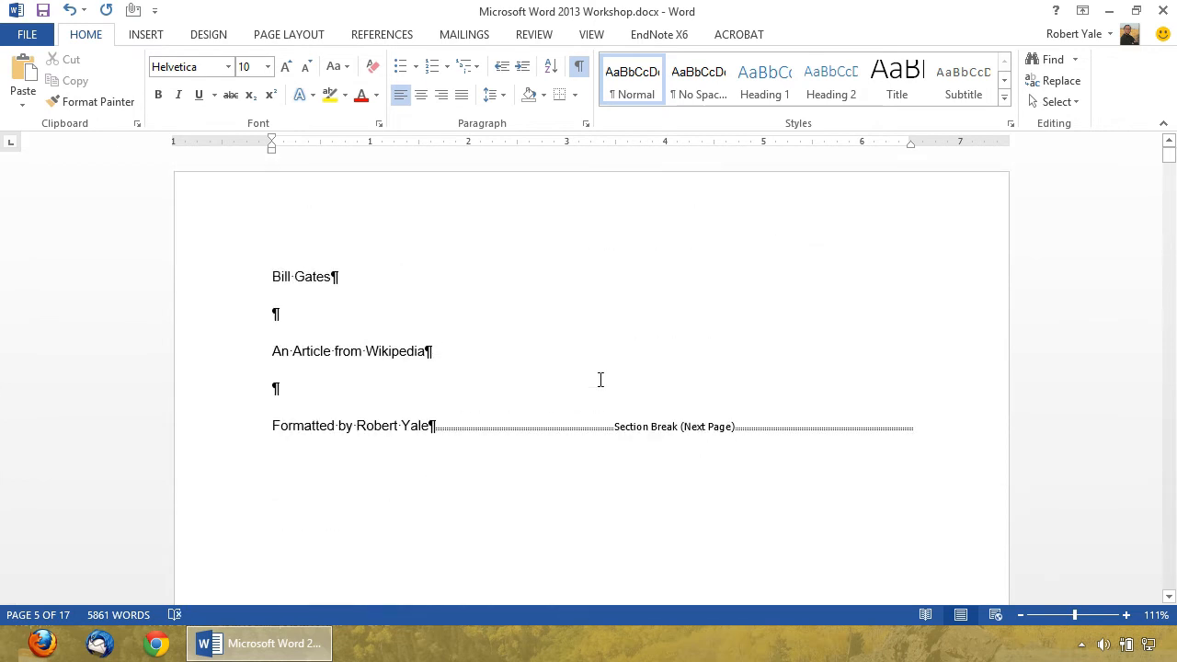
scroll(564, 373, down, 15)
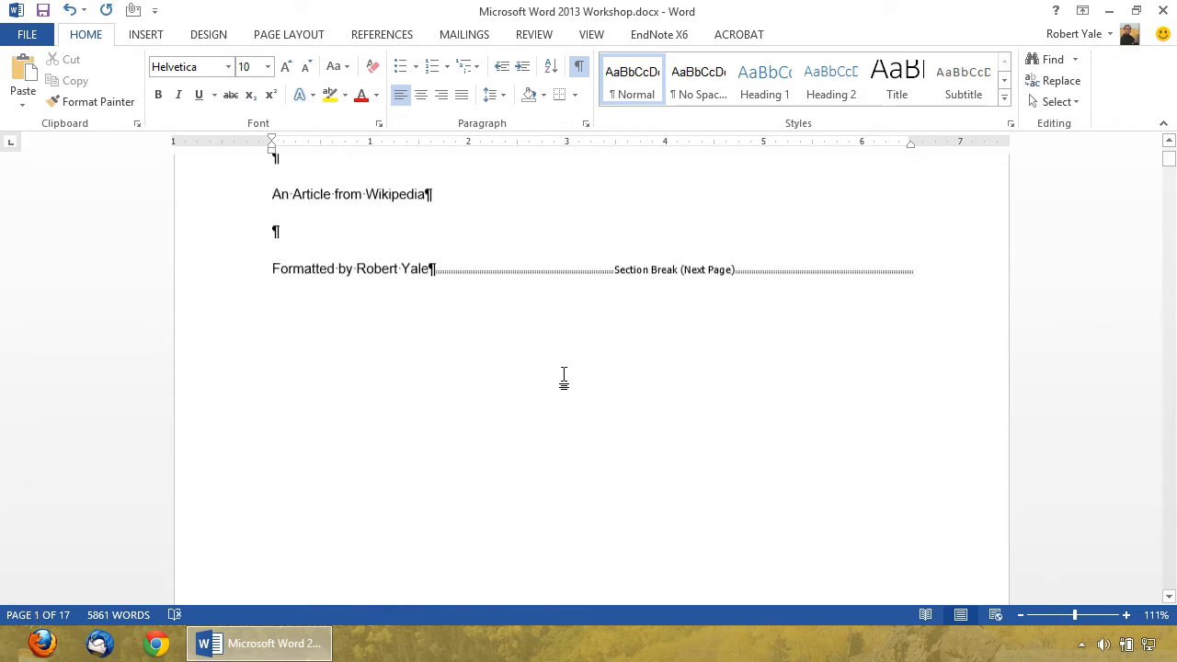
scroll(564, 376, down, 10)
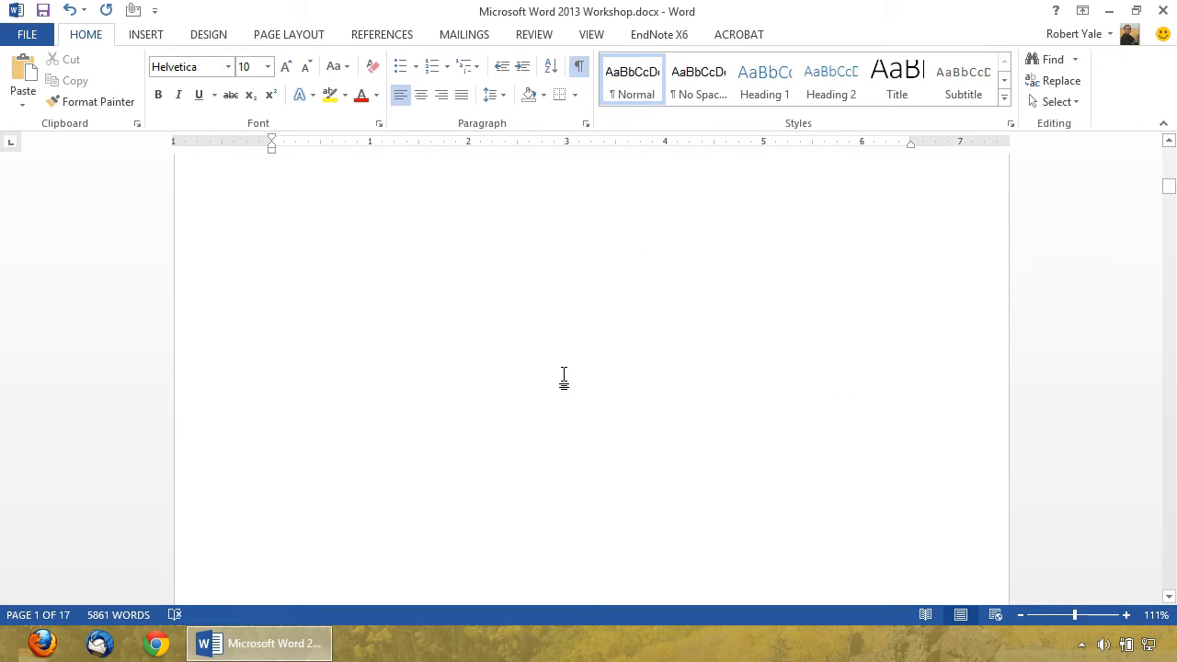
scroll(566, 378, up, 5)
scroll(565, 382, down, 5)
click(553, 434)
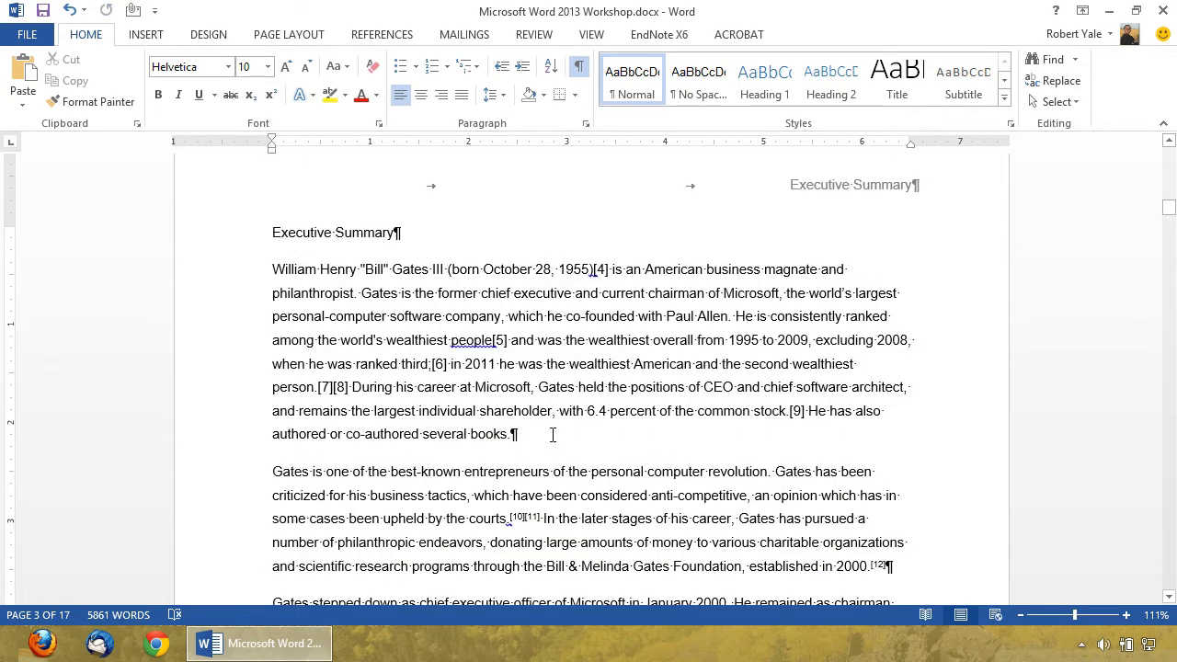
Set the font of the title line on the cover page to Georgia.
scroll(553, 434, up, 12)
scroll(553, 434, up, 6)
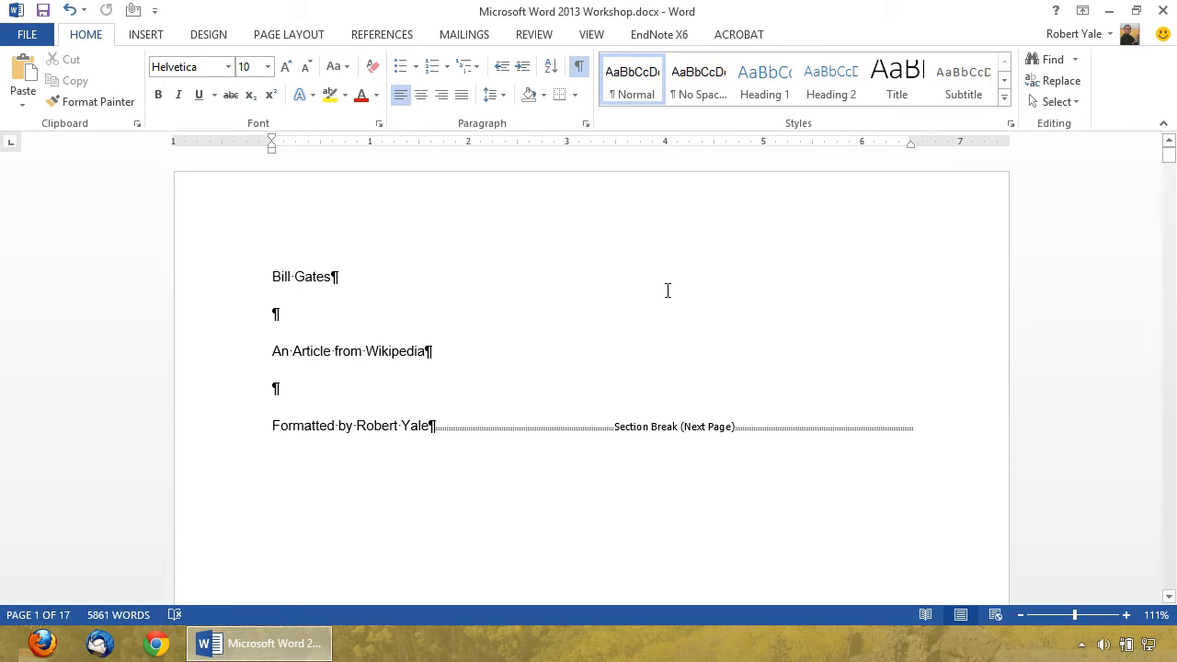
click(190, 269)
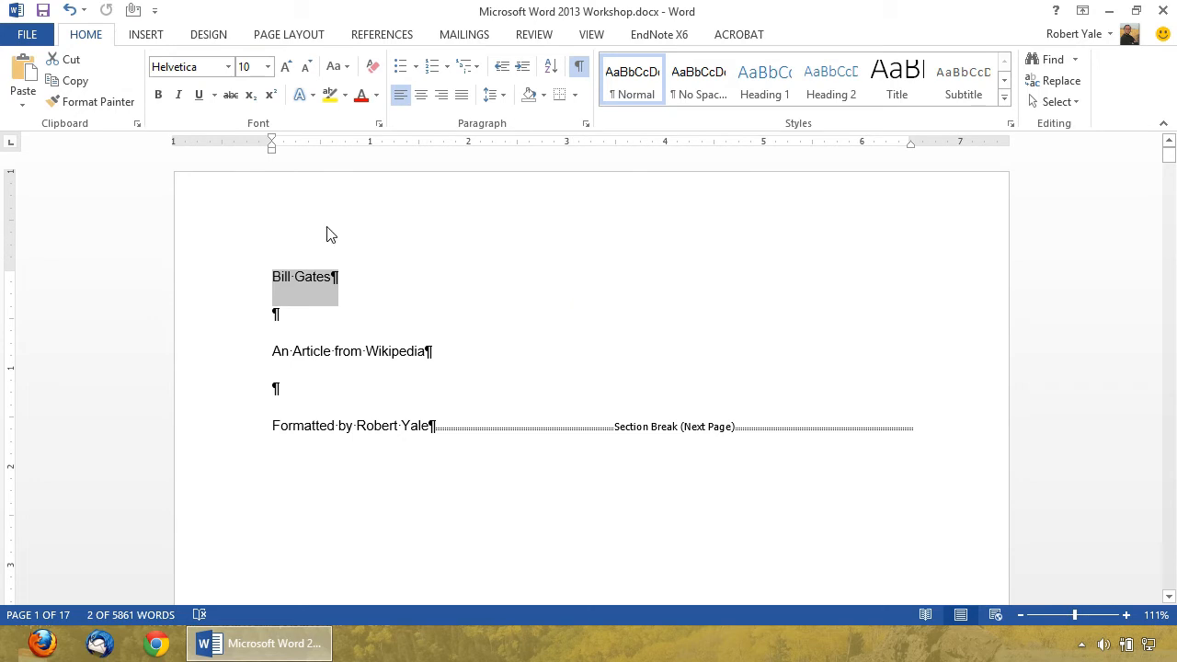
click(228, 67)
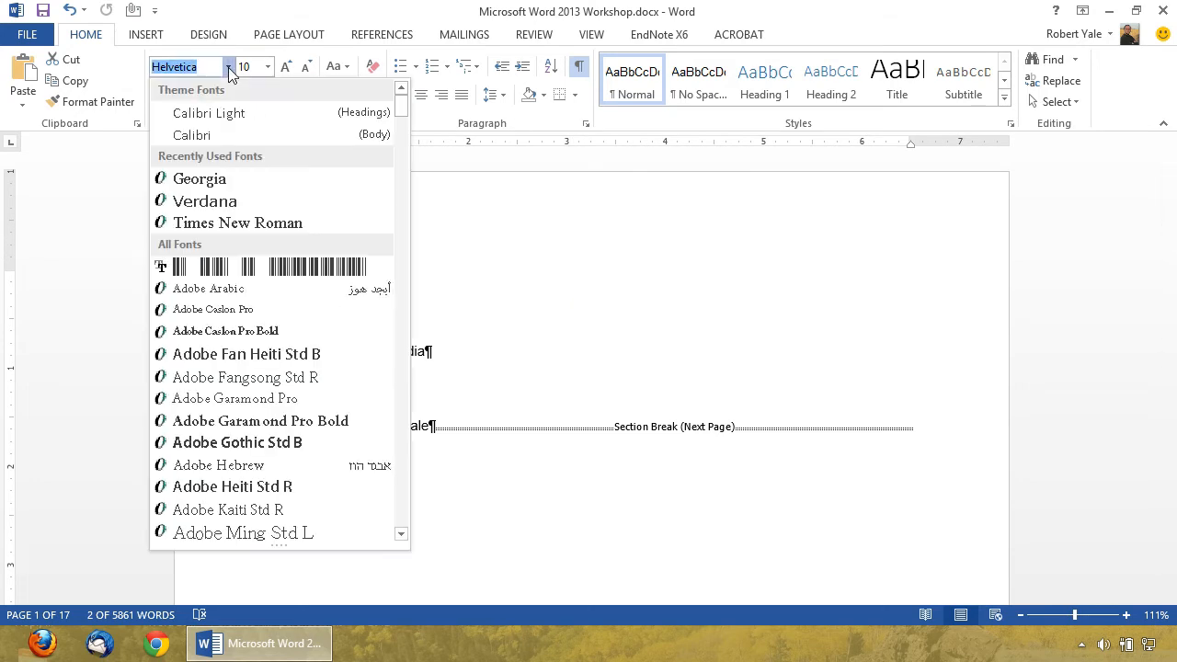
click(211, 190)
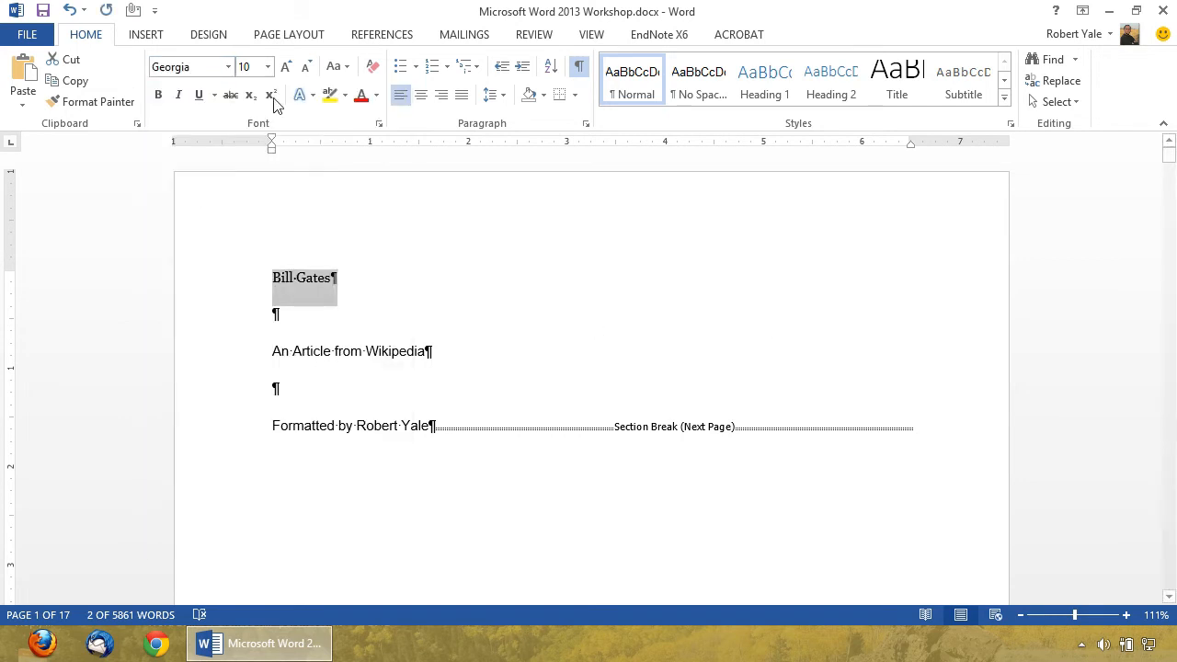
Set the font size of the cover page title to 48 pt.
click(285, 69)
click(285, 69)
click(285, 69)
click(285, 69)
click(285, 69)
click(285, 69)
click(285, 69)
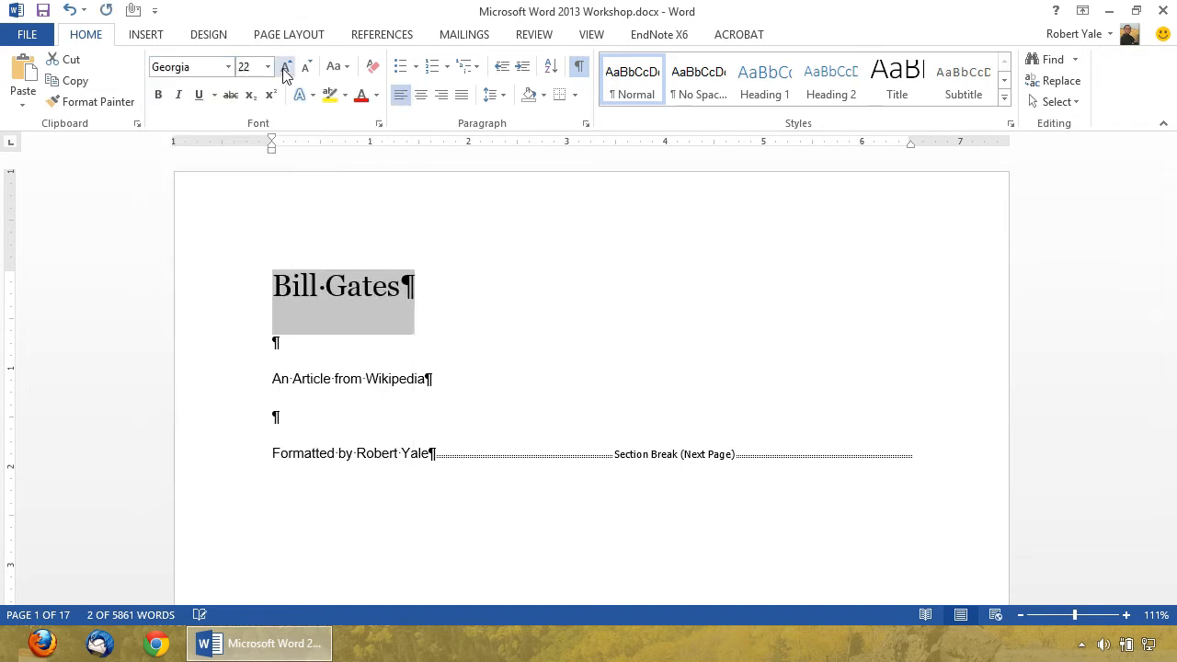
click(285, 69)
click(285, 69)
click(285, 69)
click(285, 69)
click(285, 69)
click(284, 69)
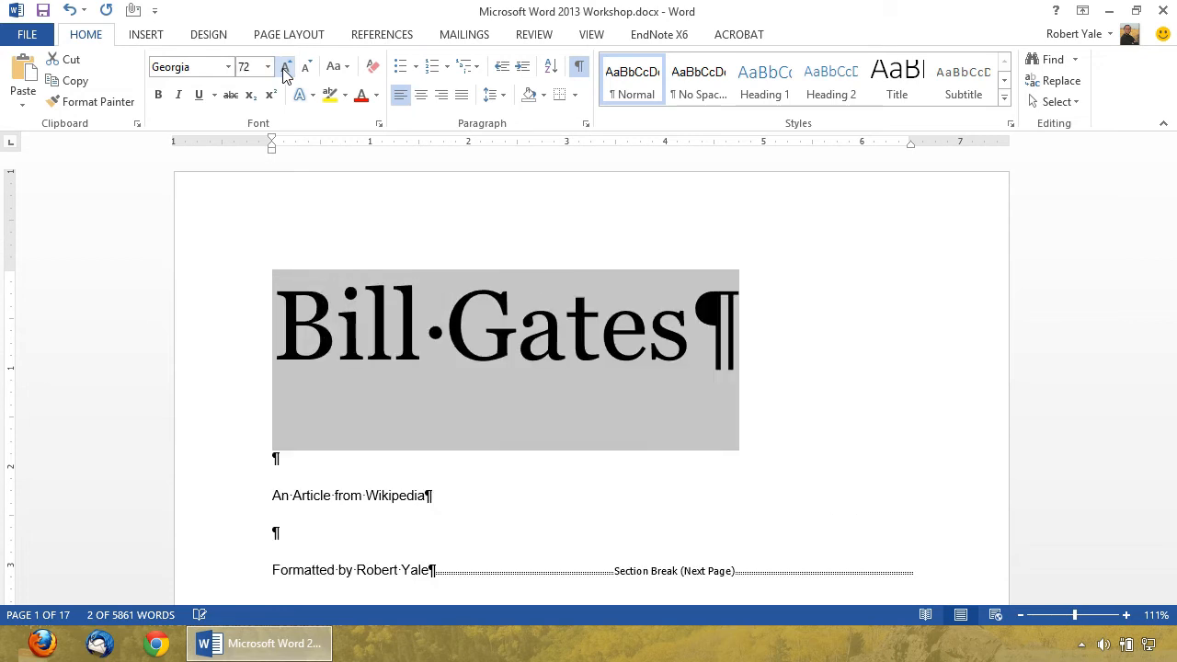
click(306, 68)
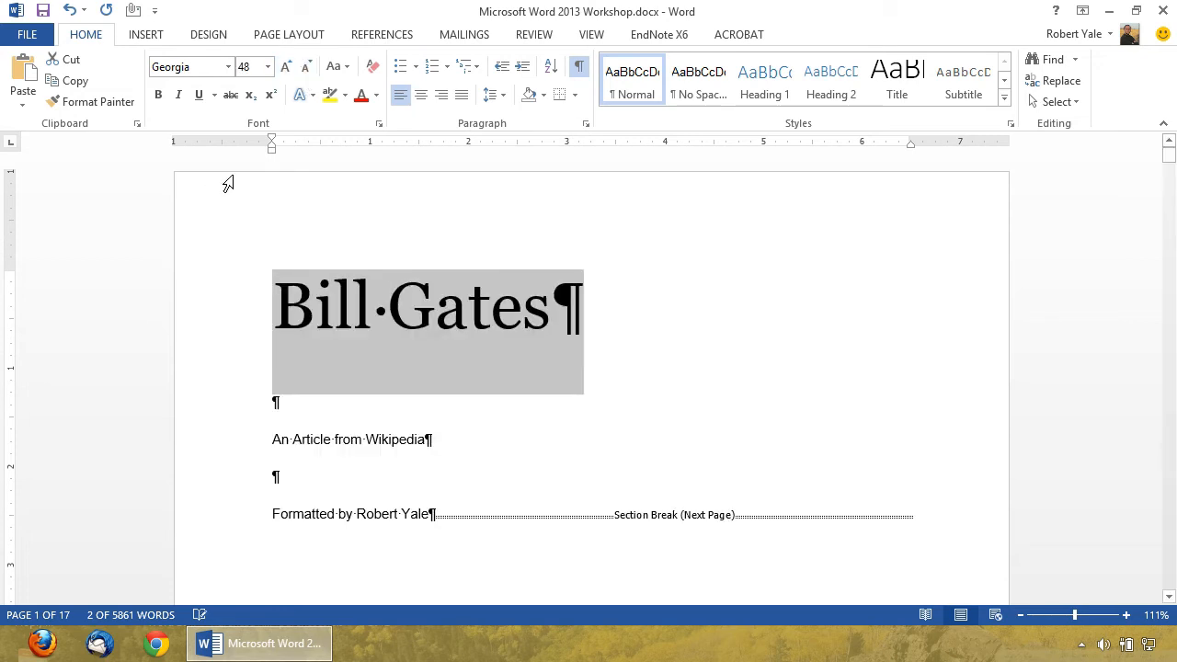
Set the title's spacing after to 0 pt and its line spacing to single in the paragraph settings.
click(586, 125)
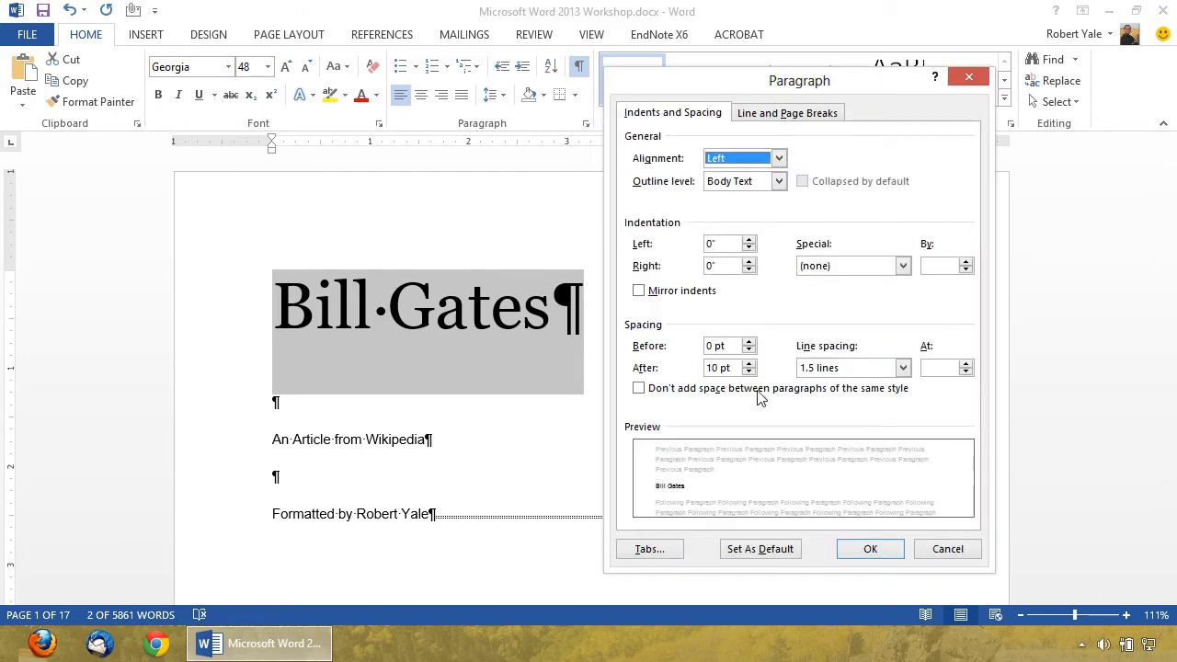
click(748, 372)
click(749, 372)
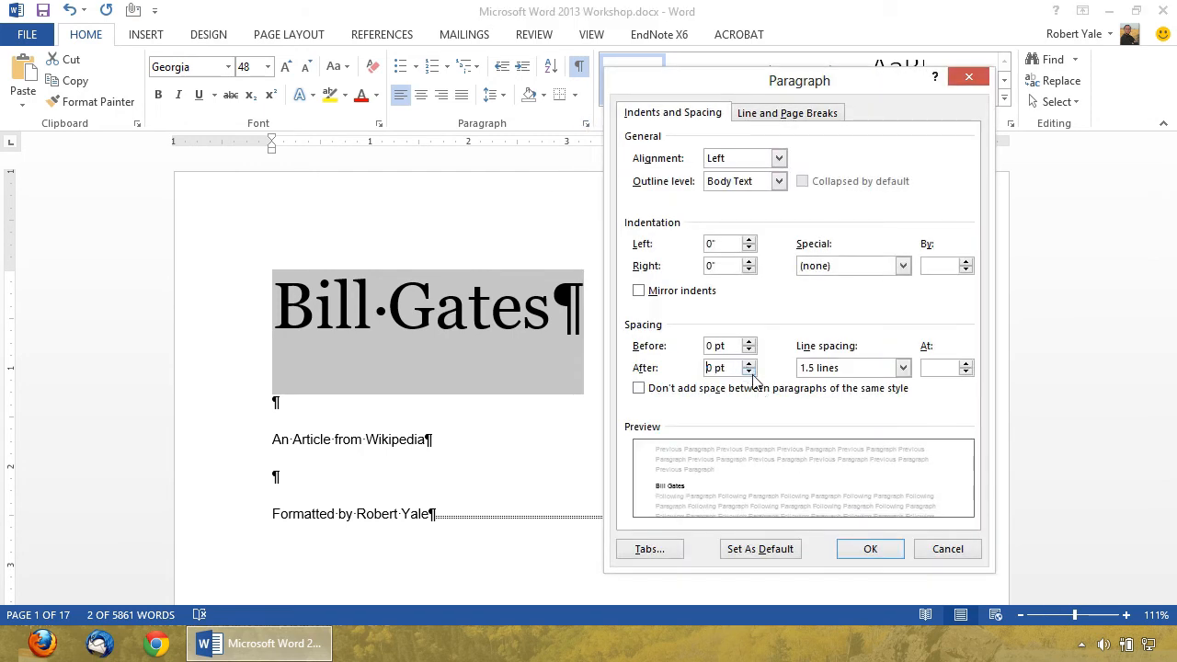
click(833, 369)
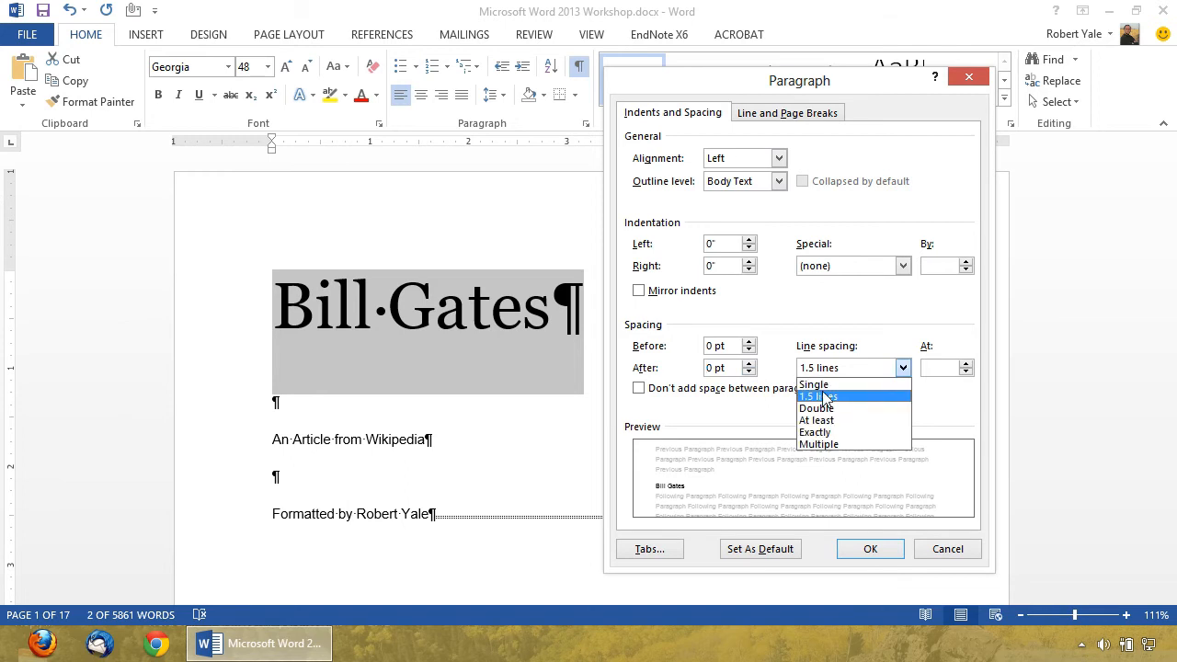
click(823, 387)
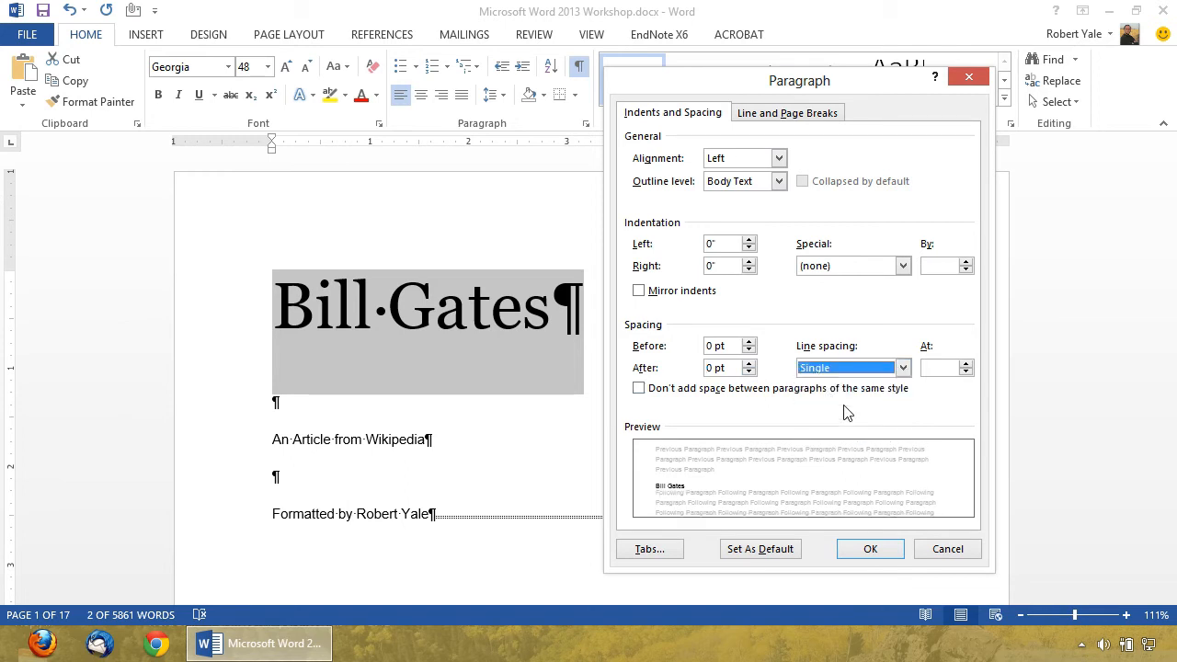
click(867, 549)
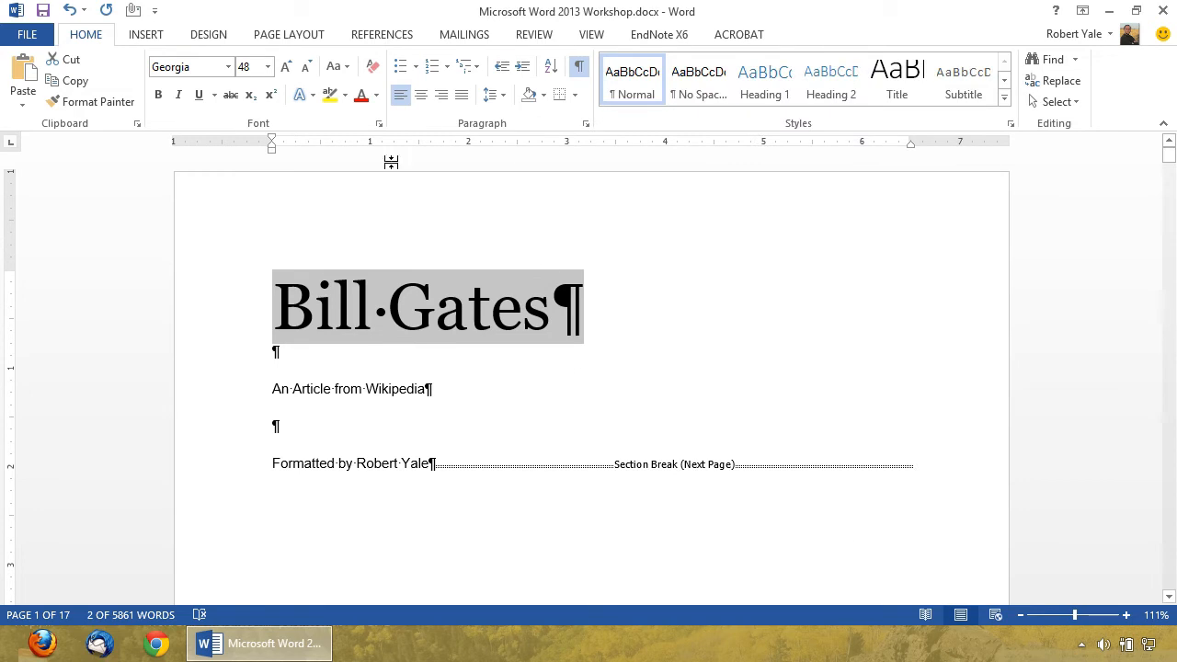
Center the cover page title and update the Title style to match its formatting.
click(421, 95)
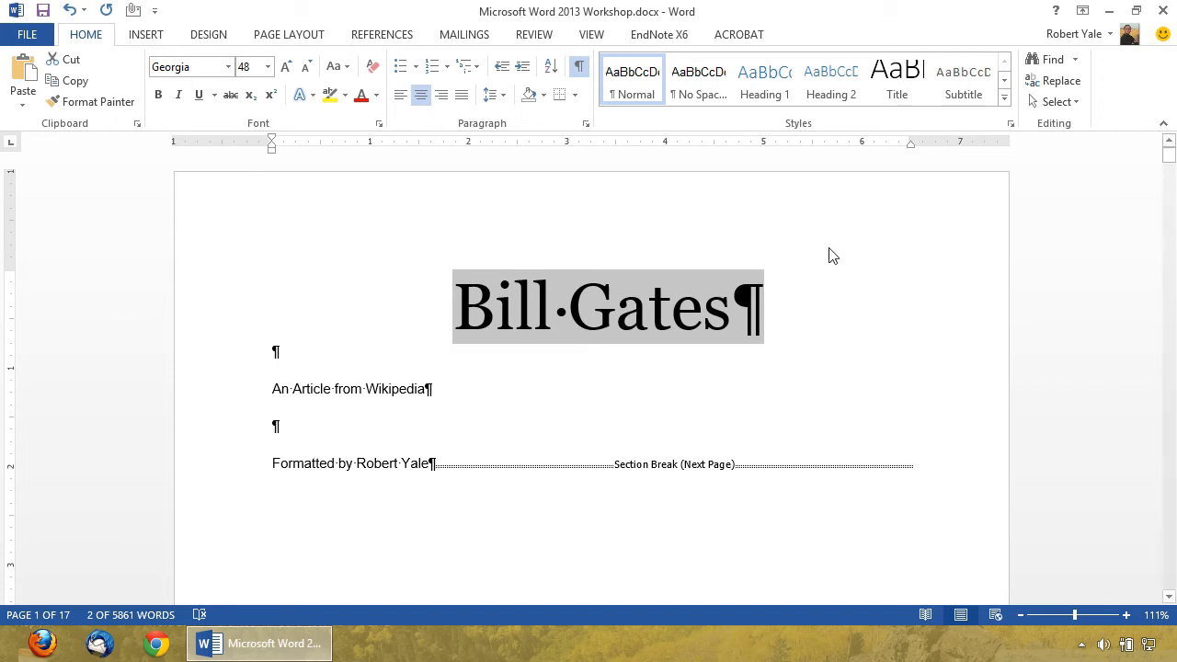
right_click(905, 83)
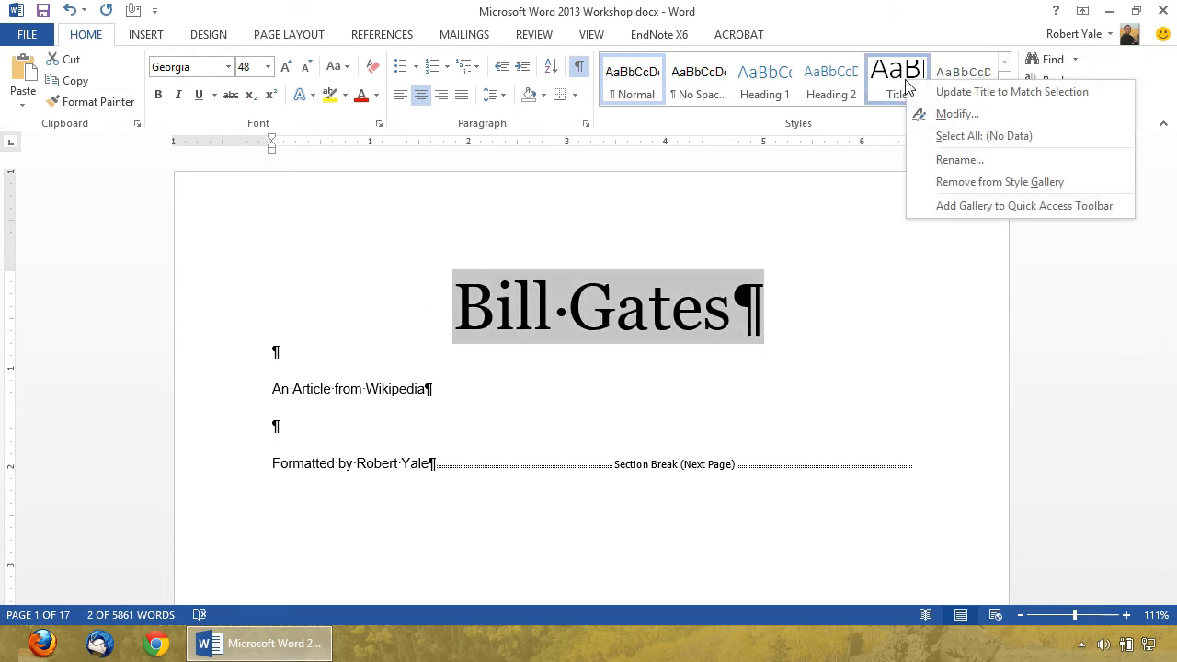
click(1094, 91)
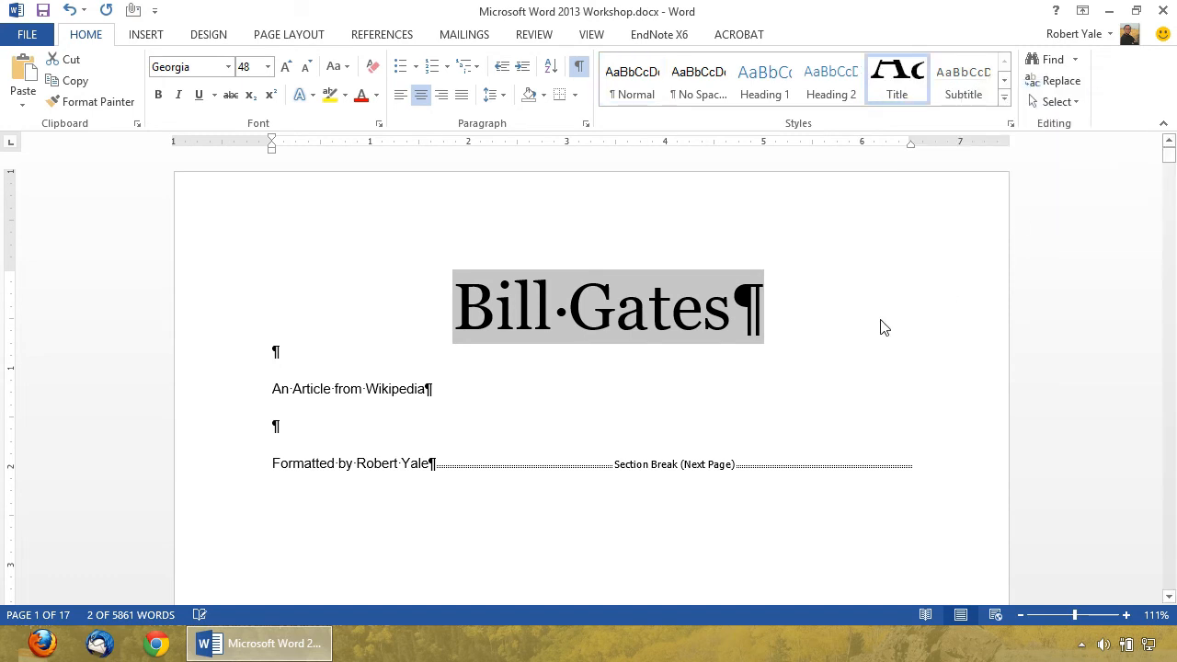
Center the "An Article from Wikipedia" line and format it in Georgia at 14 pt.
click(664, 392)
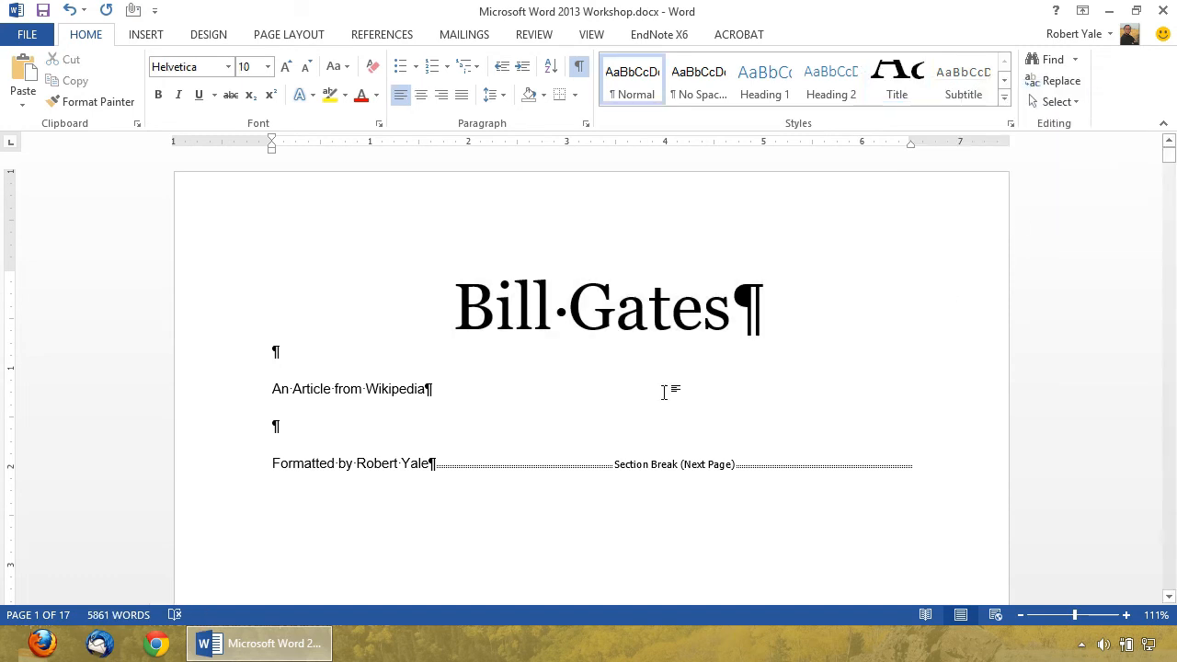
drag(273, 354, 255, 384)
click(267, 396)
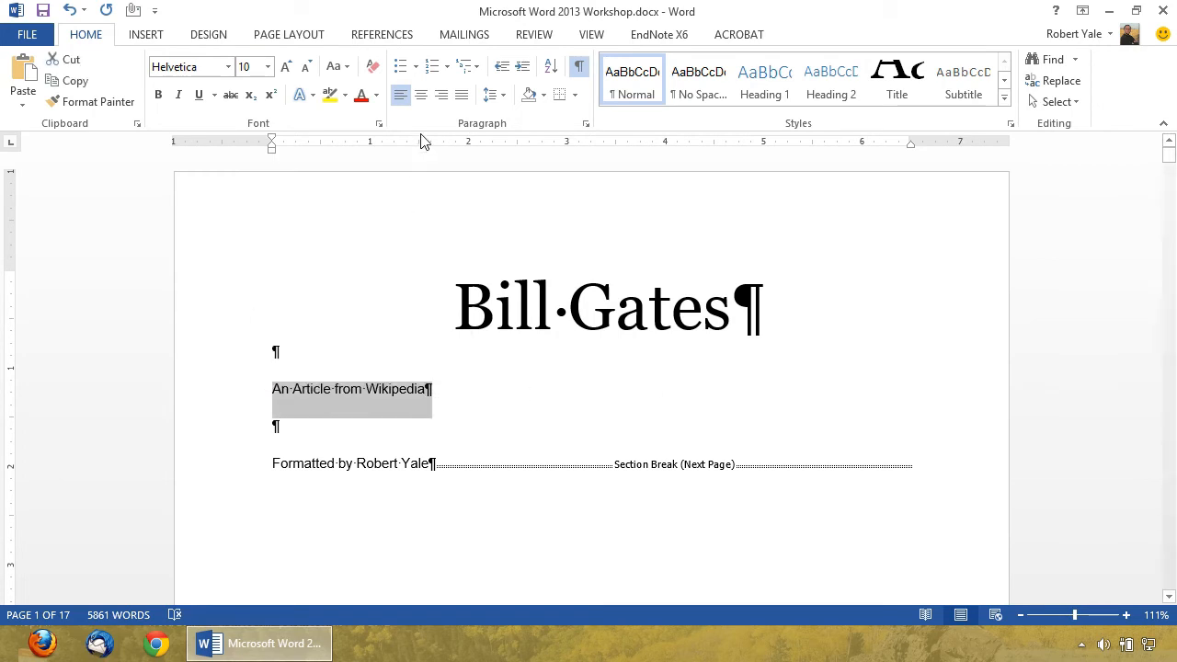
click(424, 100)
click(210, 67)
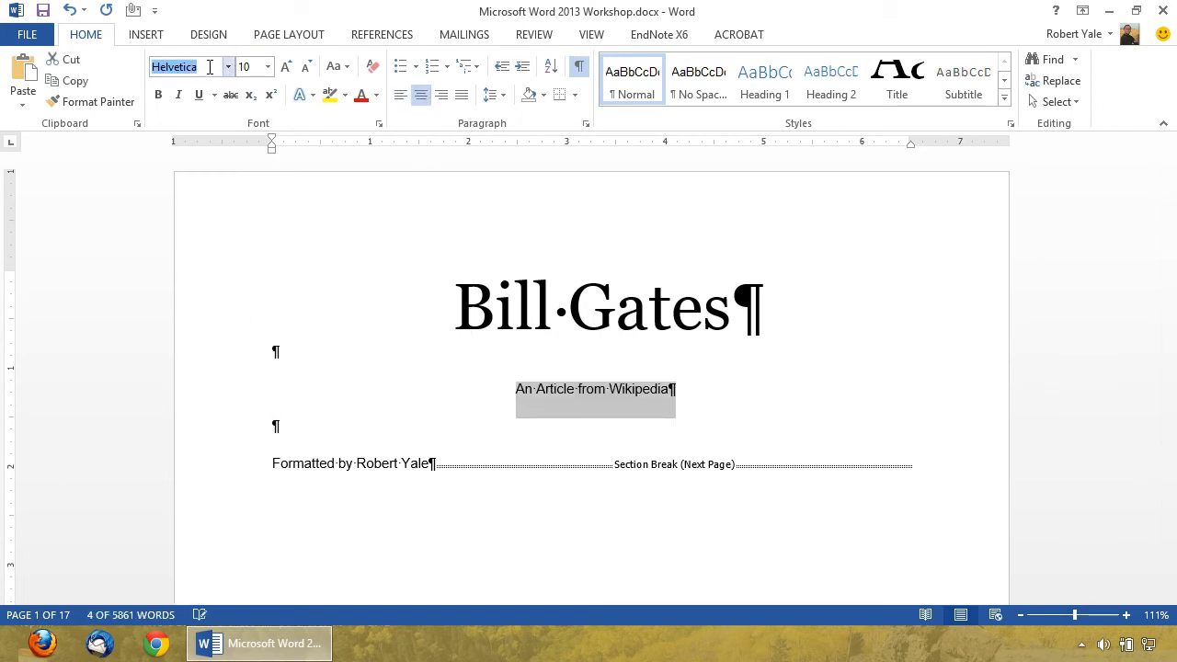
text(Georgia)
key(Return)
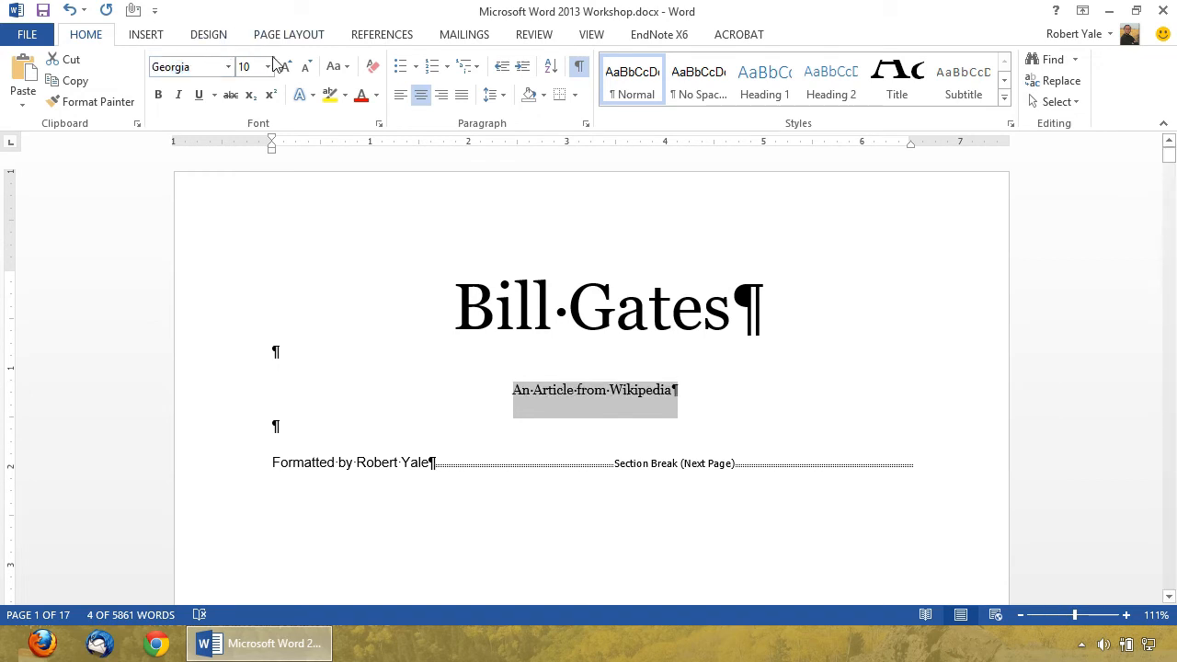
click(286, 68)
click(285, 68)
click(286, 68)
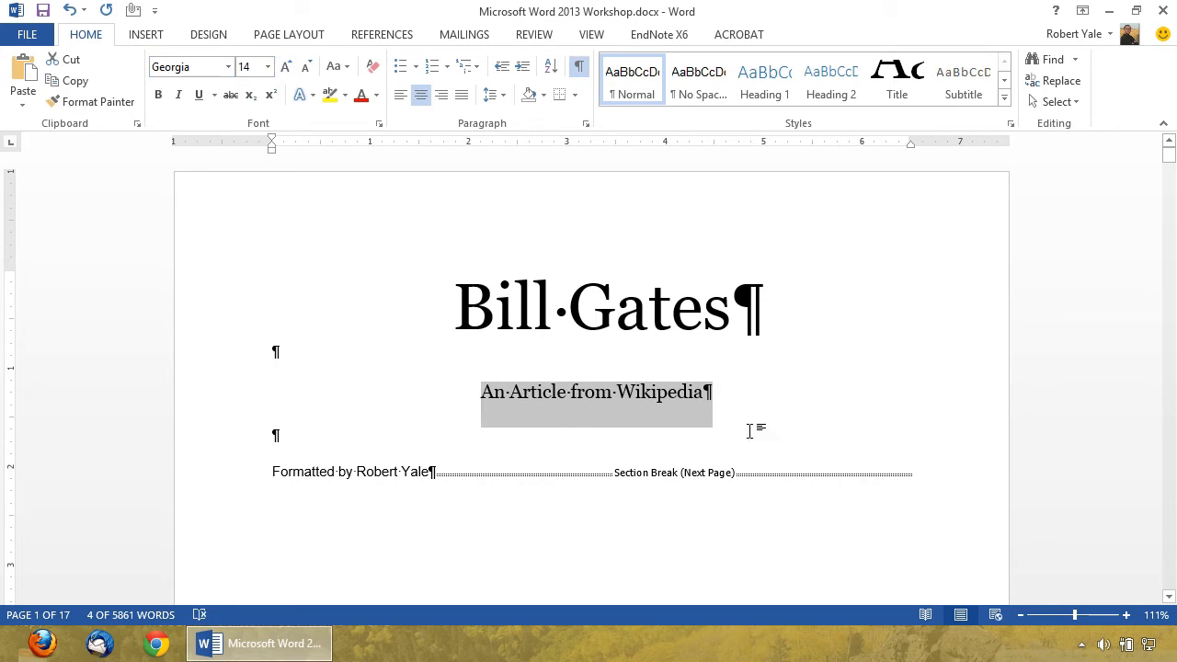
Set the "An Article from Wikipedia" line to 0 pt spacing after and single line spacing.
click(584, 124)
click(749, 372)
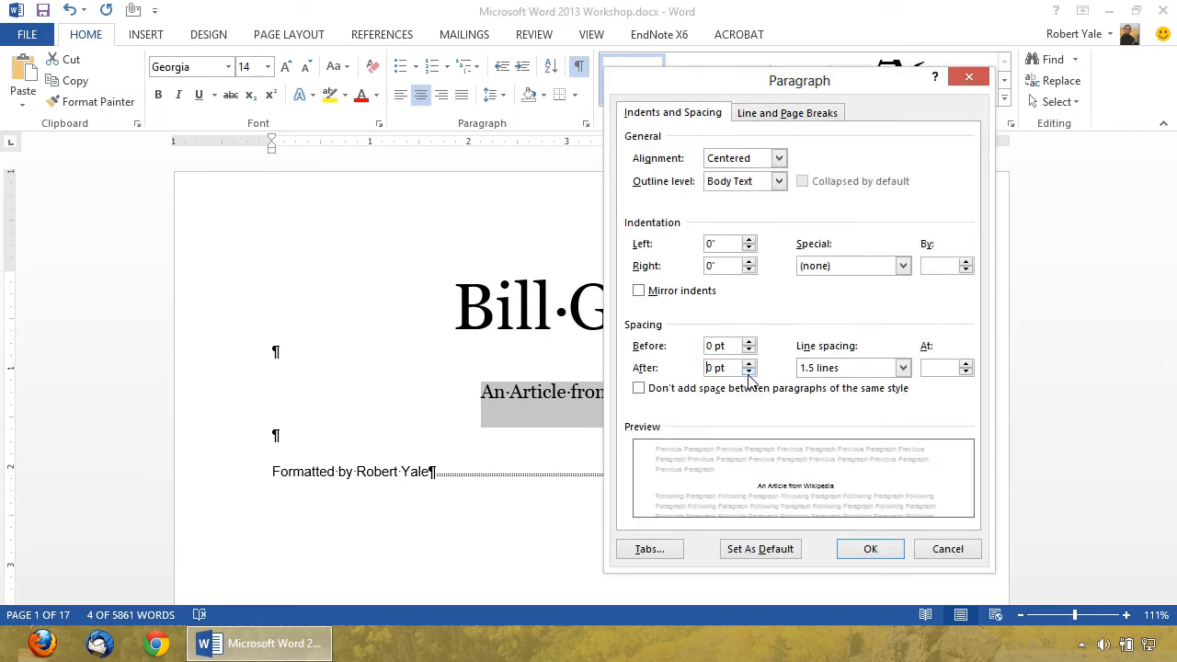
click(816, 367)
click(818, 383)
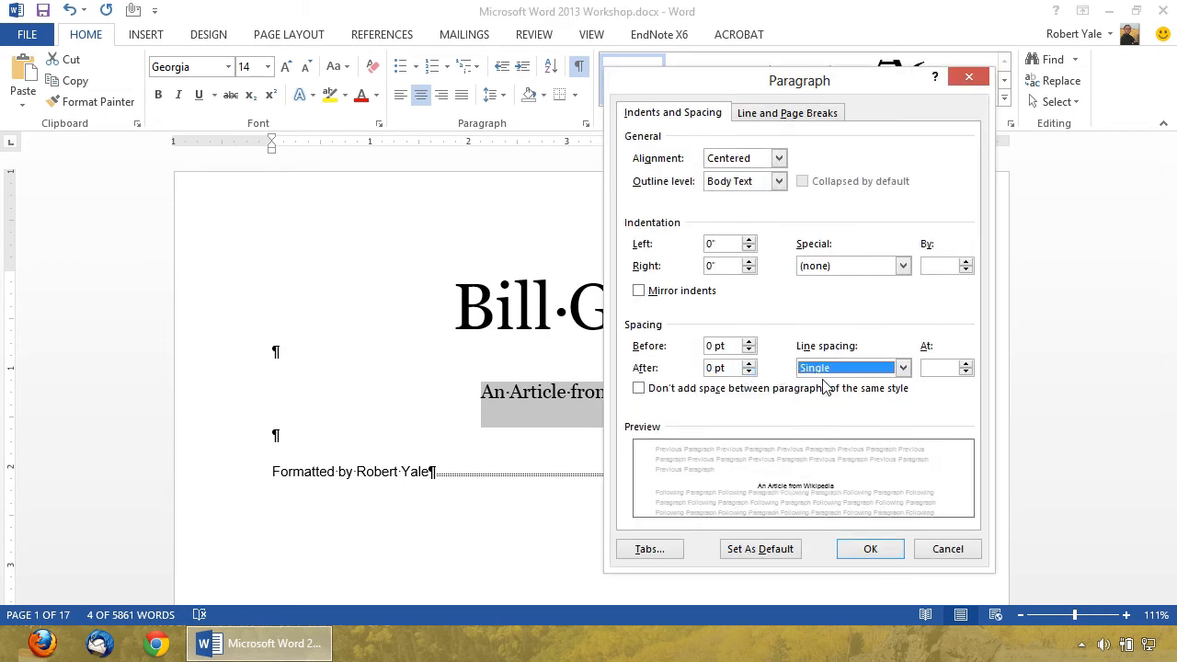
click(870, 549)
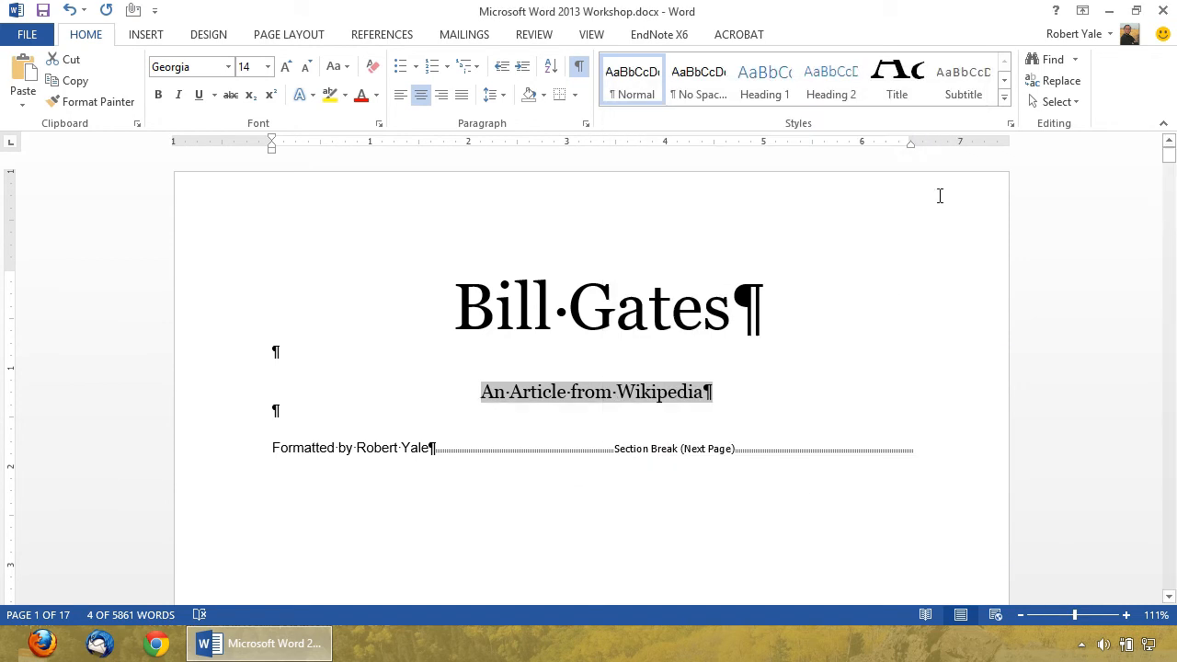
Update the Subtitle style to match the "An Article from Wikipedia" line and apply it to the "Formatted by" line.
right_click(980, 97)
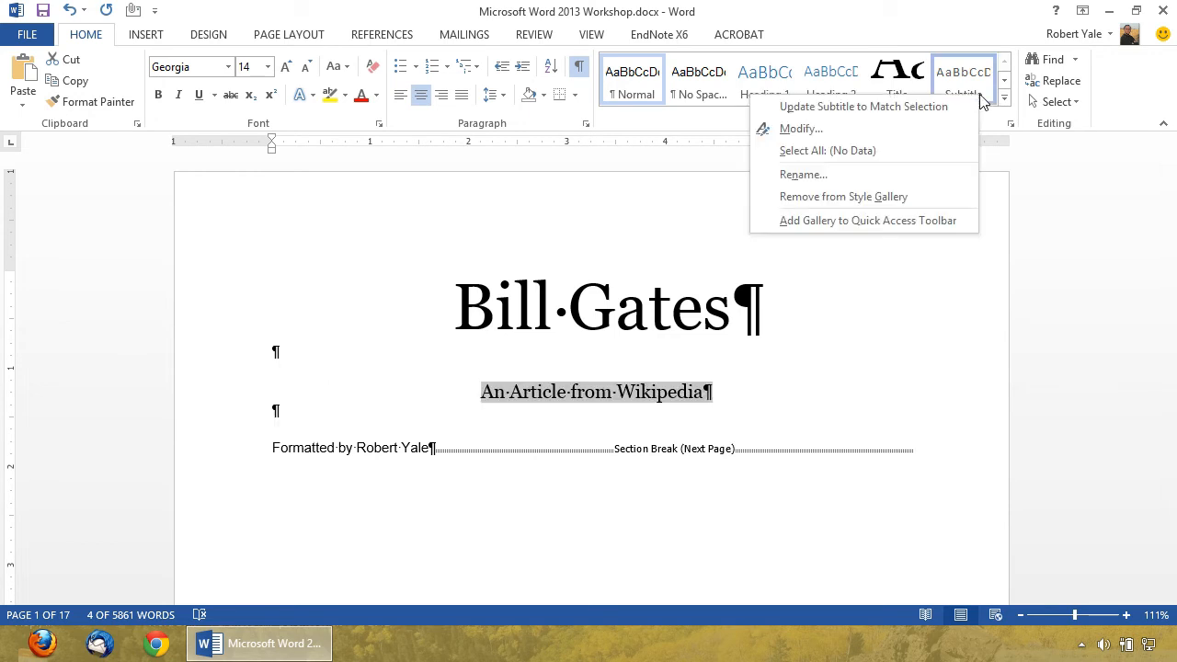
click(915, 107)
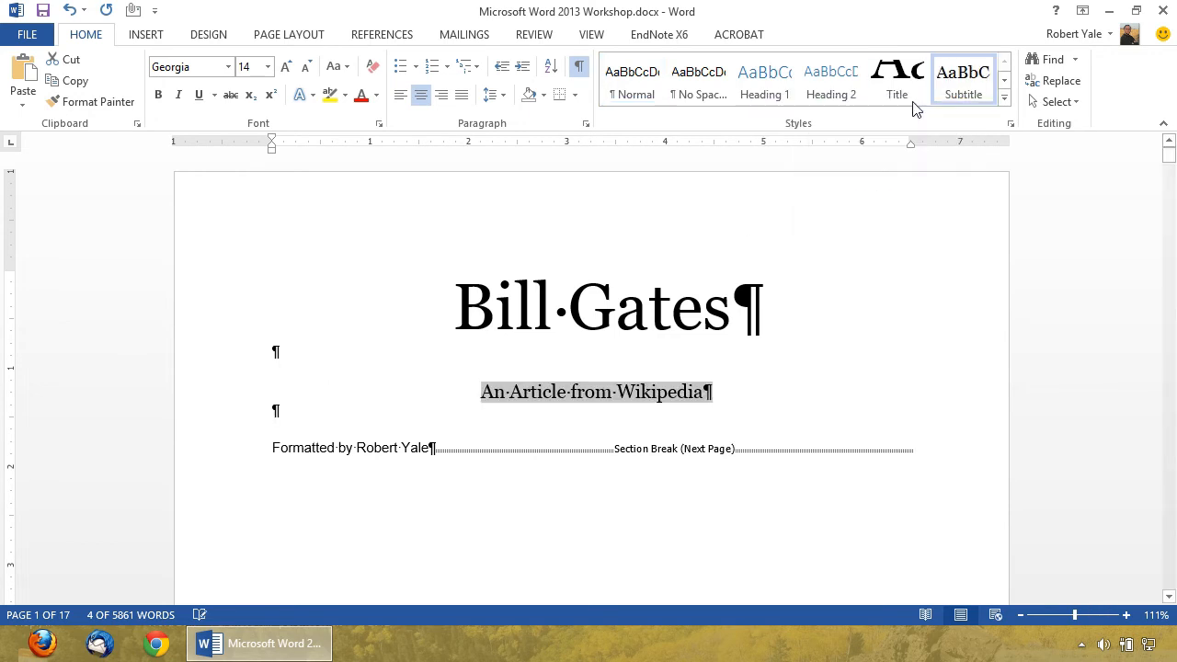
click(565, 468)
drag(268, 445, 443, 443)
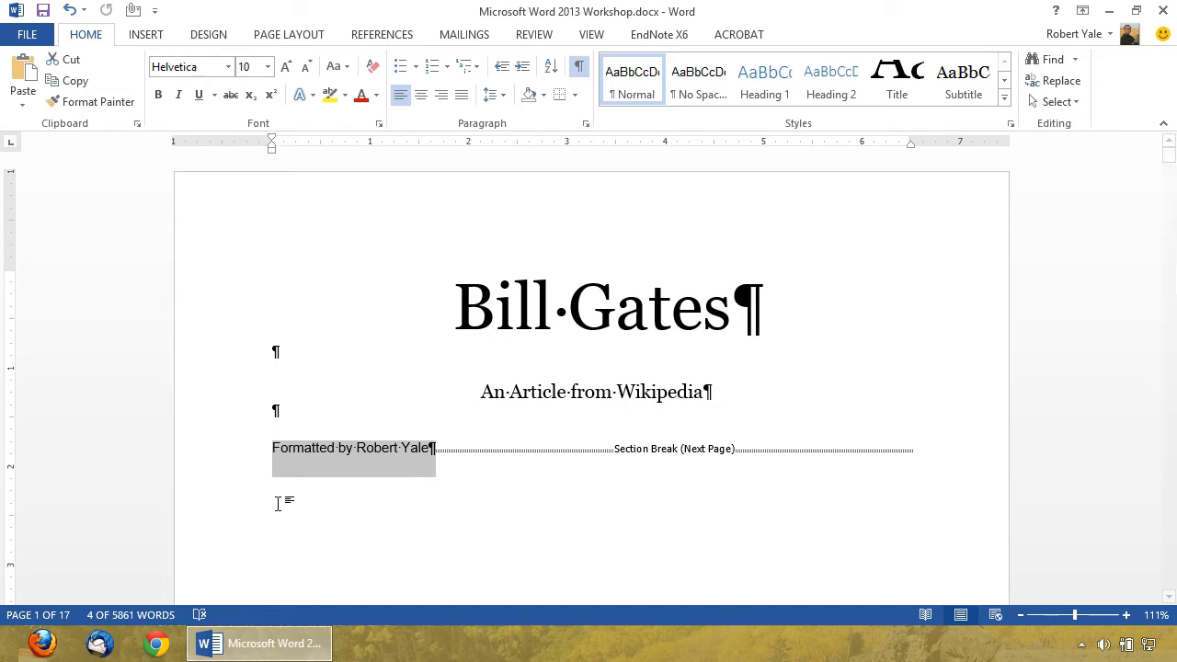
click(962, 83)
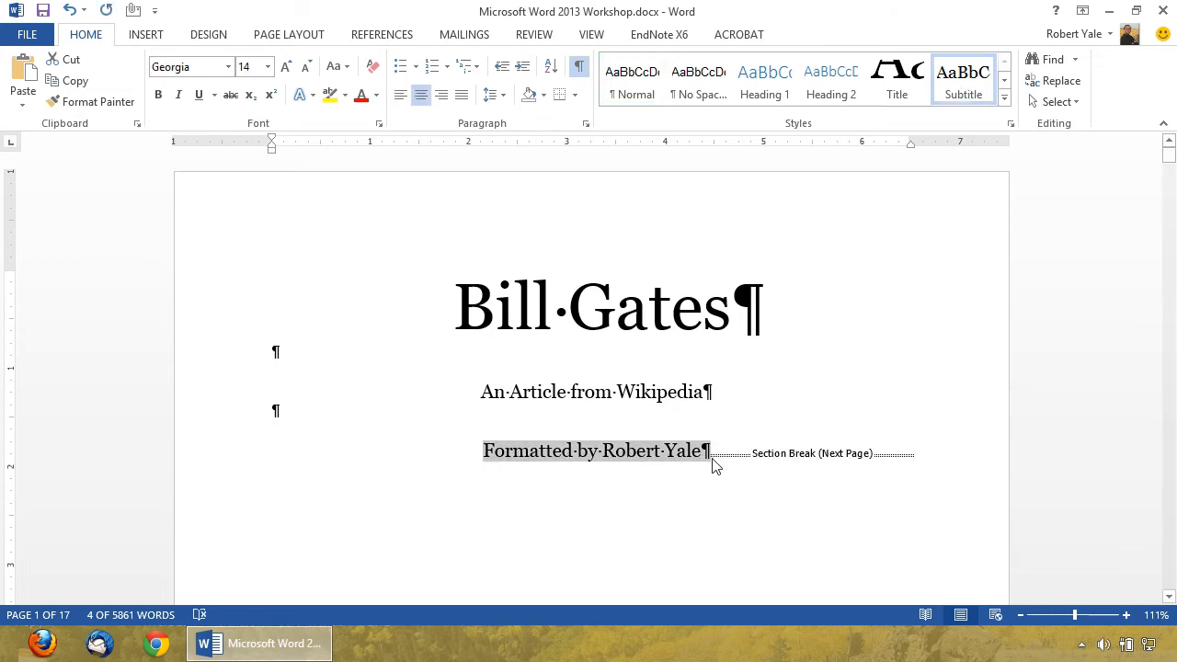
Insert blank paragraphs on the cover page to space out the title, the "An Article from Wikipedia" line and the "Formatted by" line.
click(714, 541)
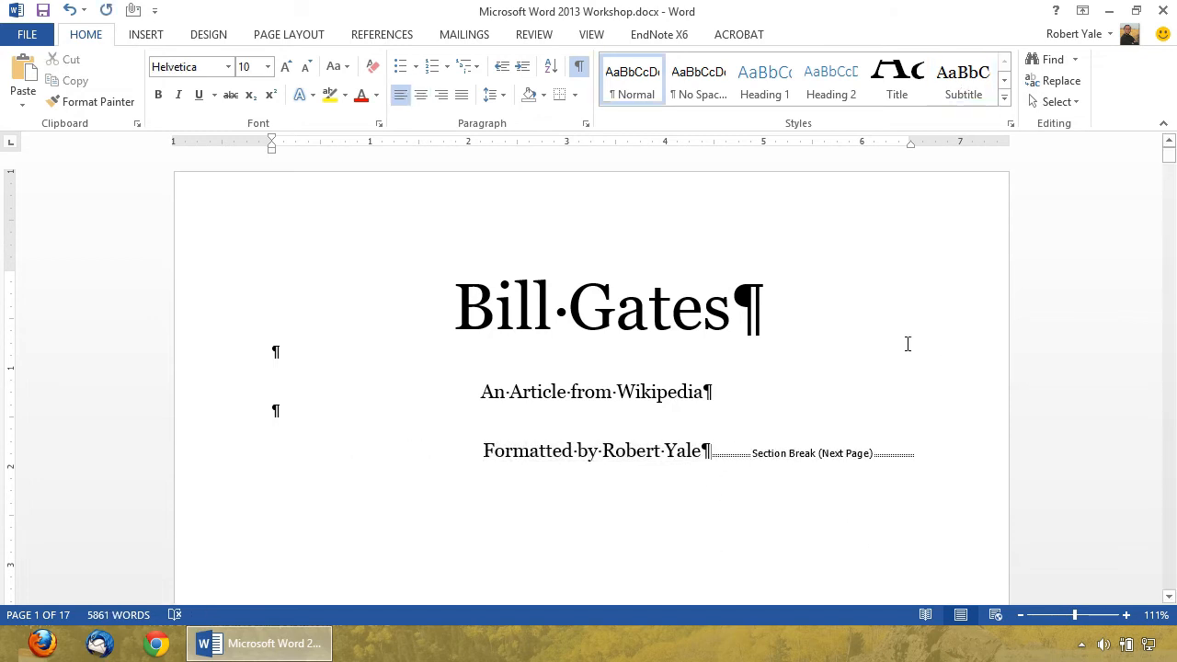
scroll(854, 353, down, 2)
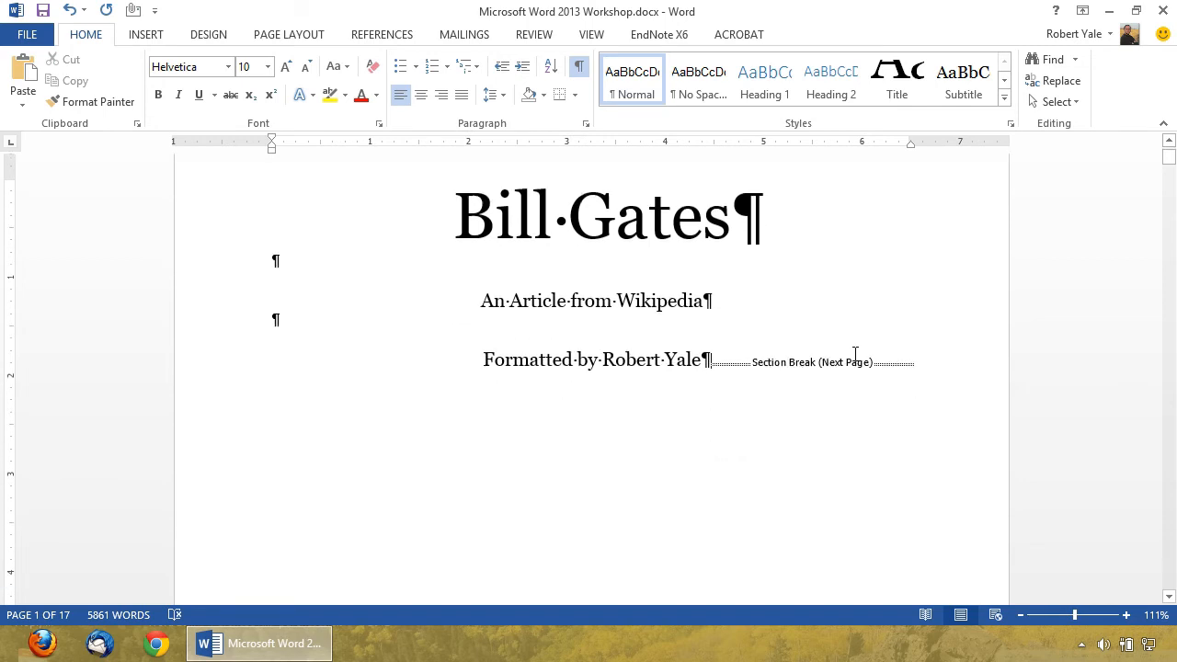
scroll(854, 353, up, 2)
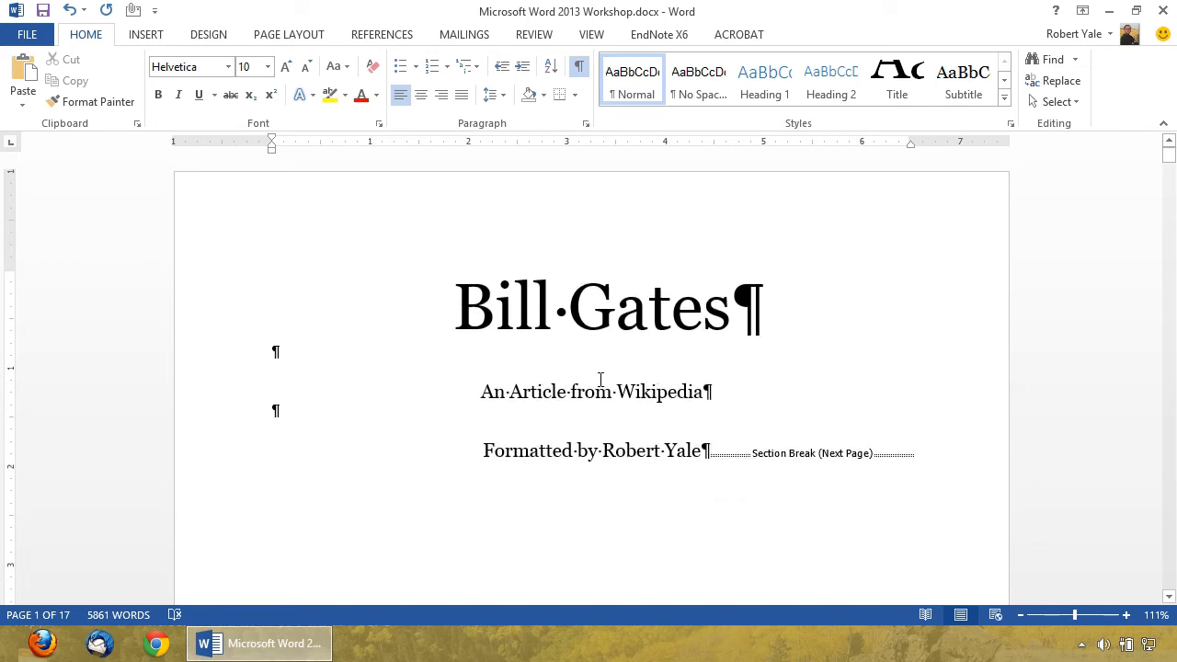
double_click(840, 377)
key(Down)
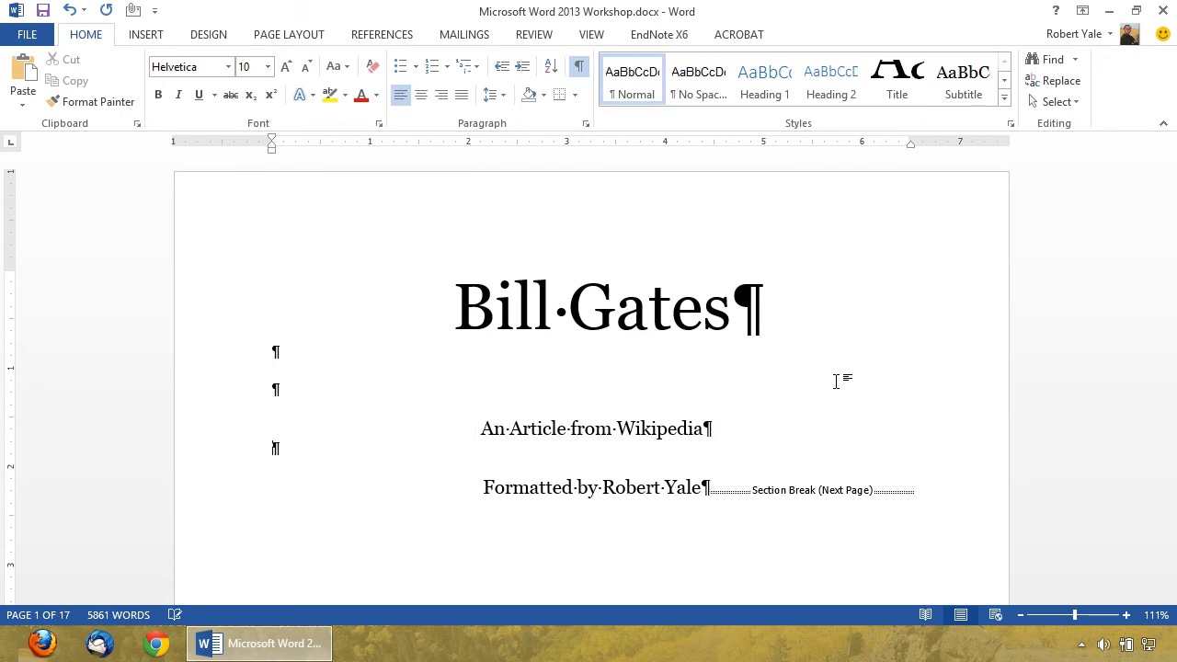
key(Return)
key(Return)
key(Up)
key(Up)
key(Up)
key(Up)
key(Return)
key(Return)
key(Return)
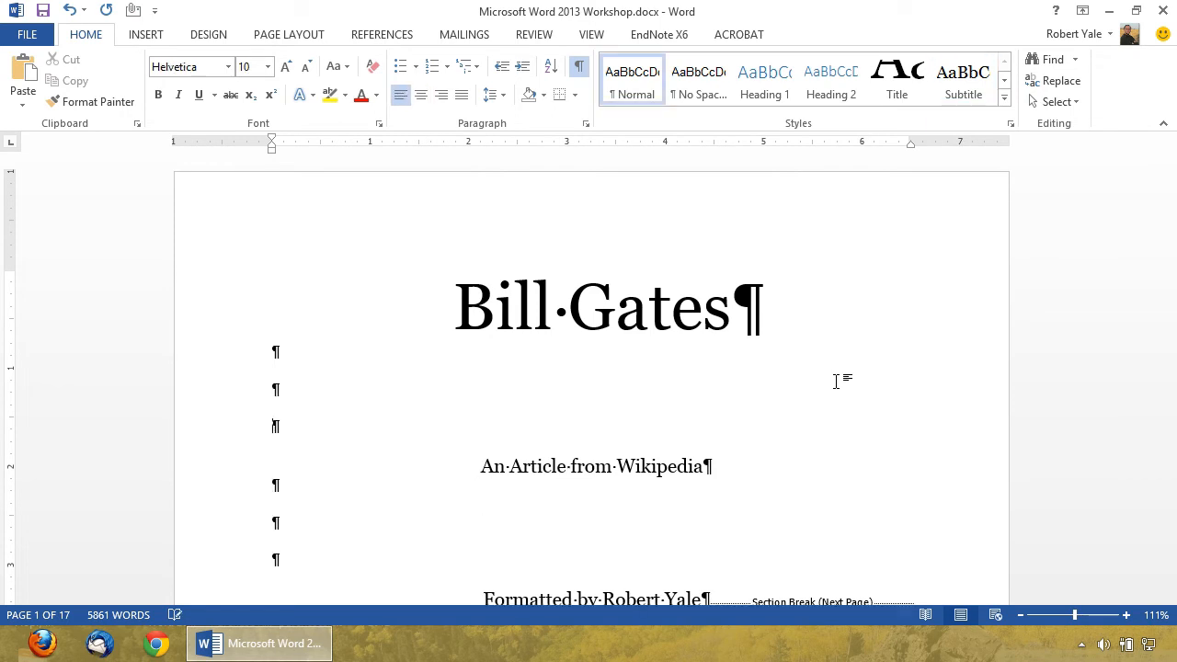
Add six more blank paragraphs above the "An Article from Wikipedia" line and leave two blank paragraphs between it and the "Formatted by" line.
click(595, 37)
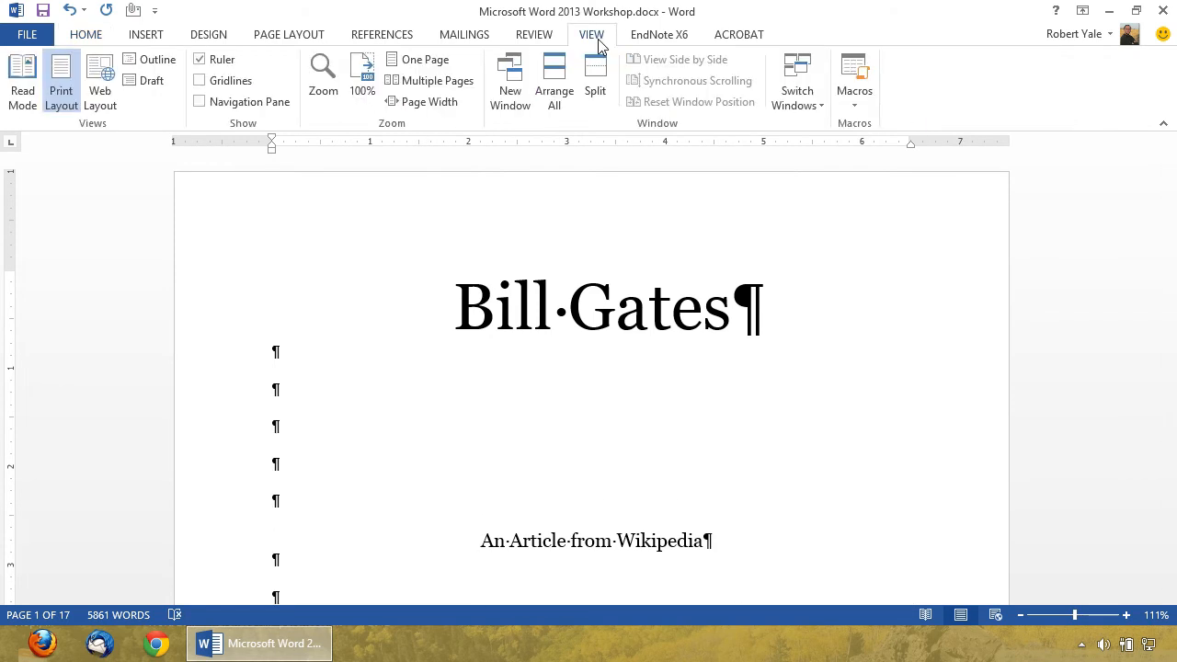
click(422, 61)
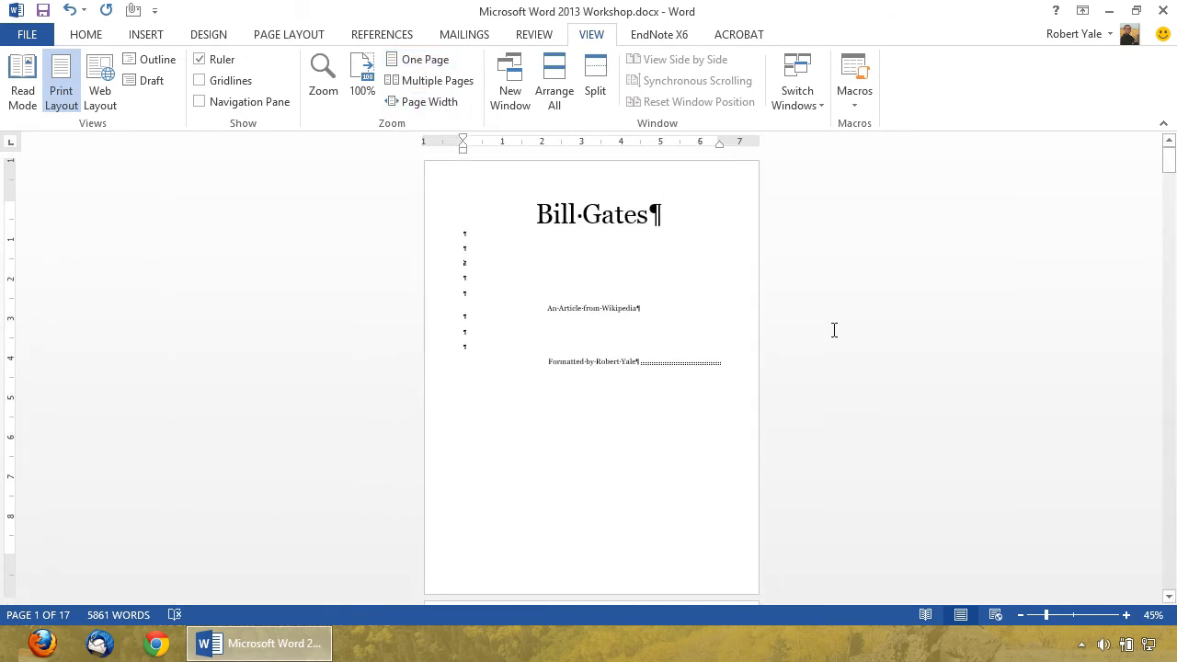
key(Return)
key(Return)
key(Return)
key(Return)
key(Return)
key(Return)
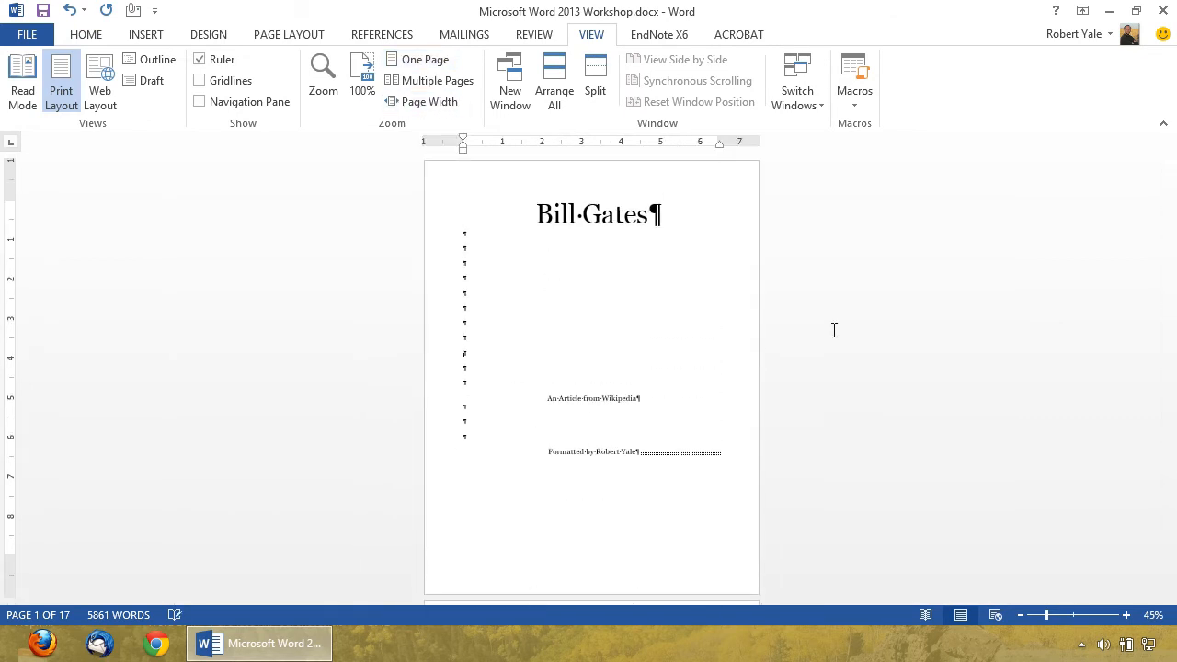
key(BackSpace)
key(Return)
key(BackSpace)
Open the section 2 header for editing and underline its entire "Table of Contents" line, including the tabs.
scroll(705, 318, down, 5)
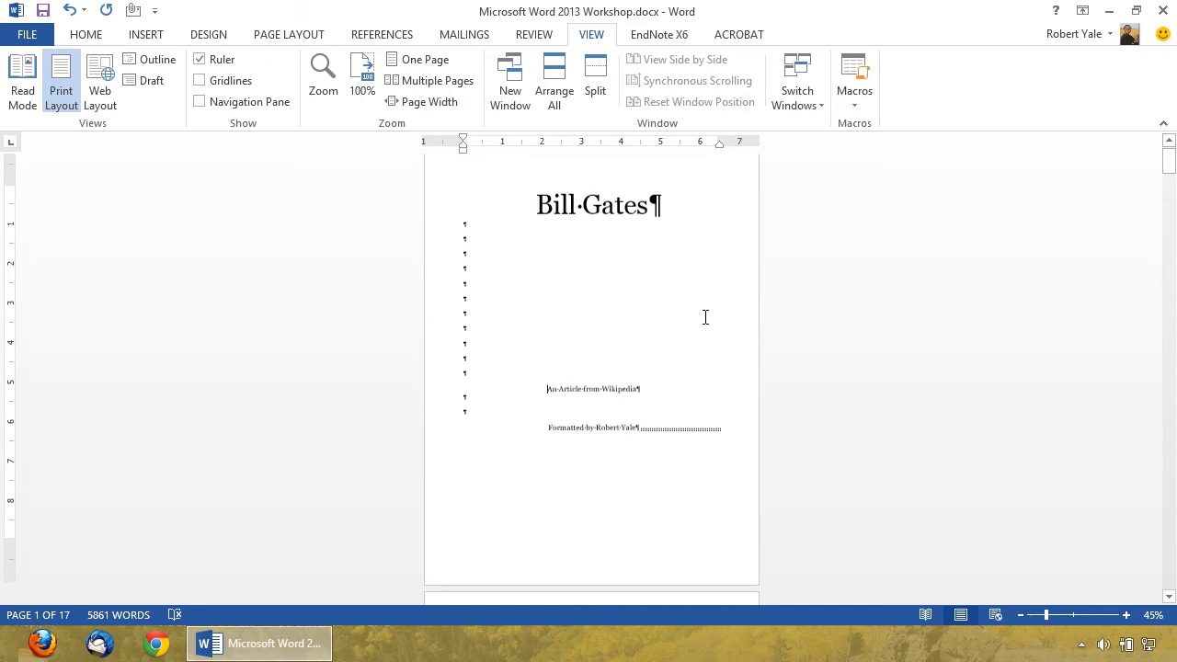
scroll(708, 318, down, 1)
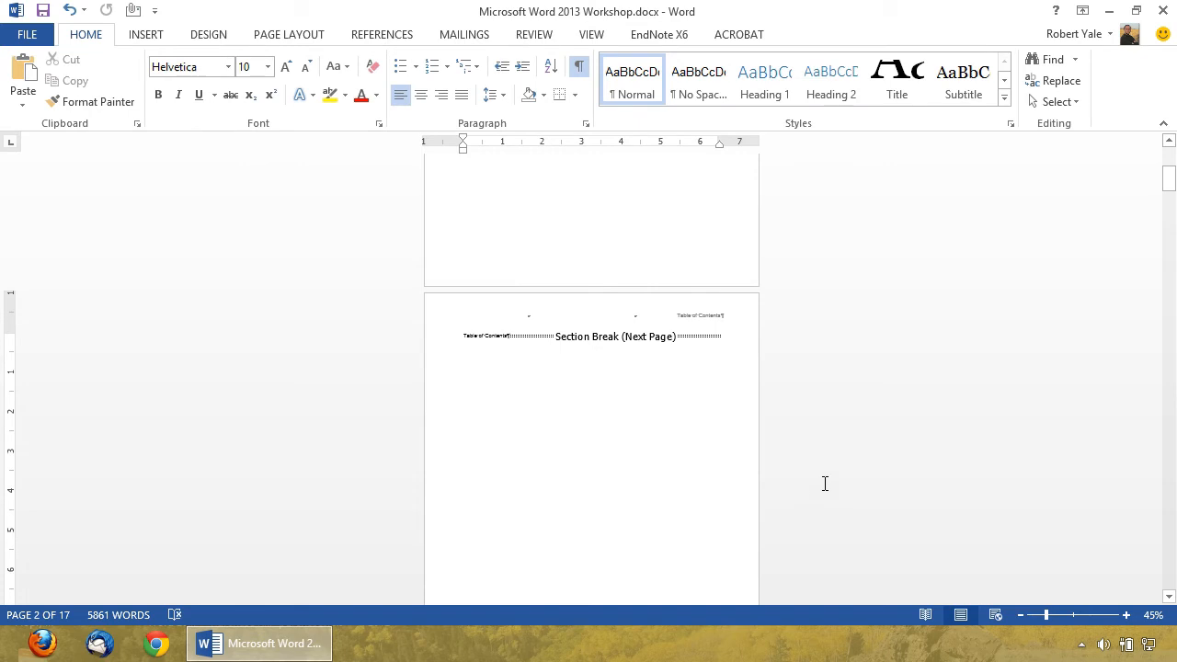
click(591, 34)
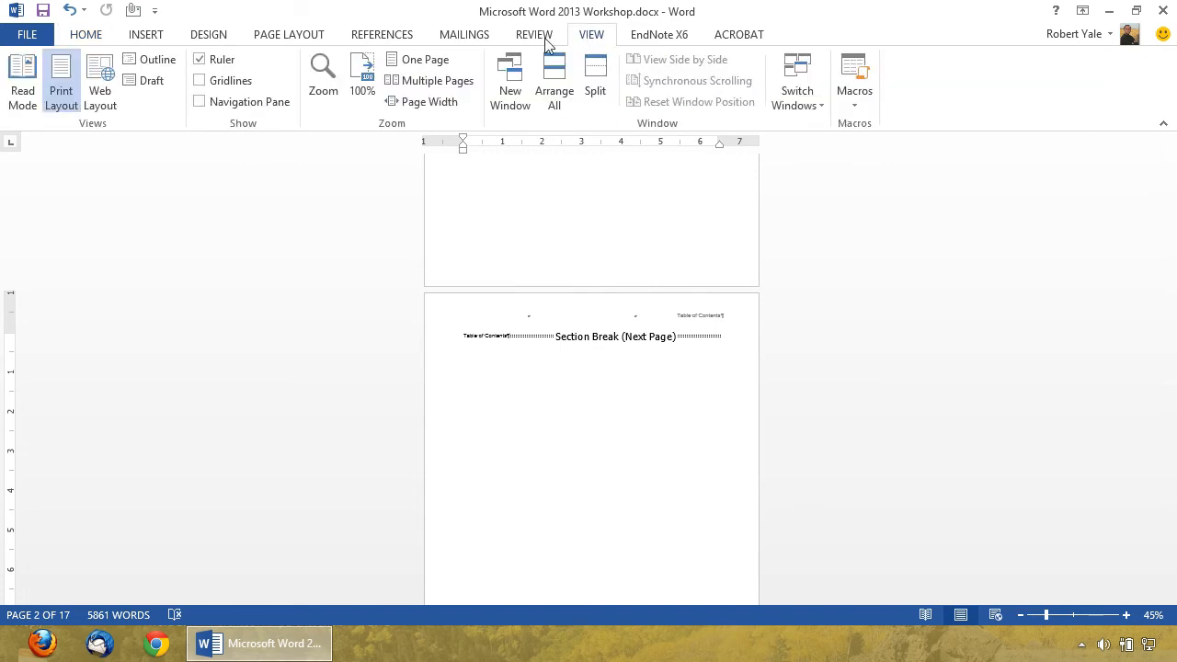
click(403, 61)
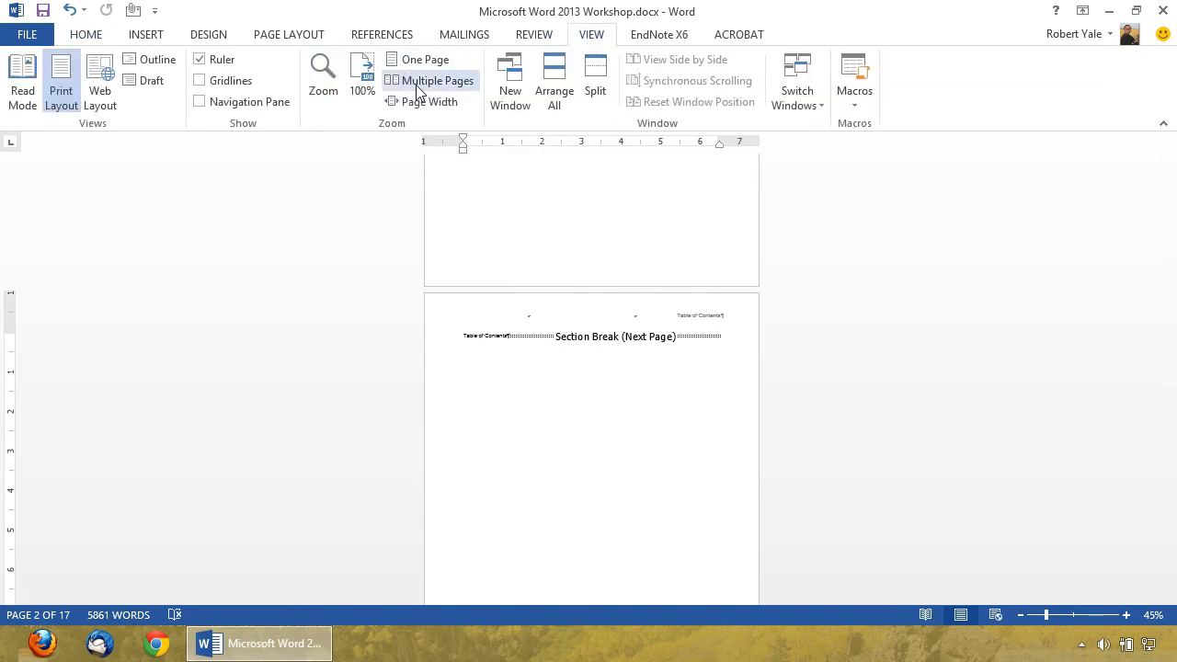
click(416, 103)
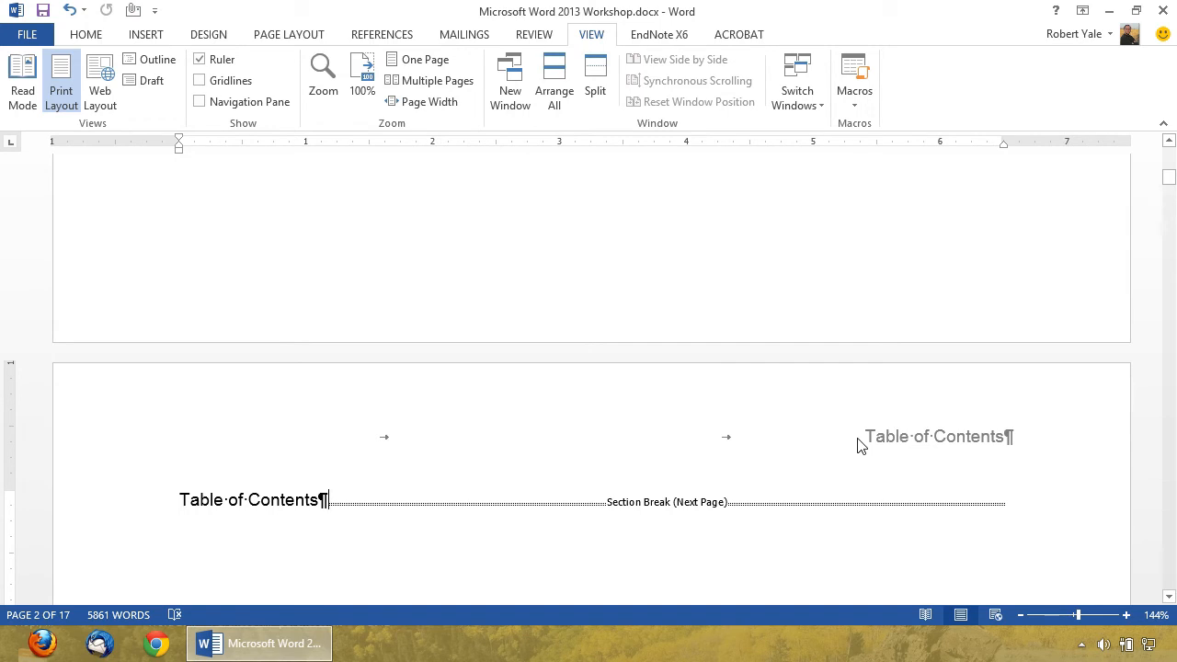
double_click(858, 441)
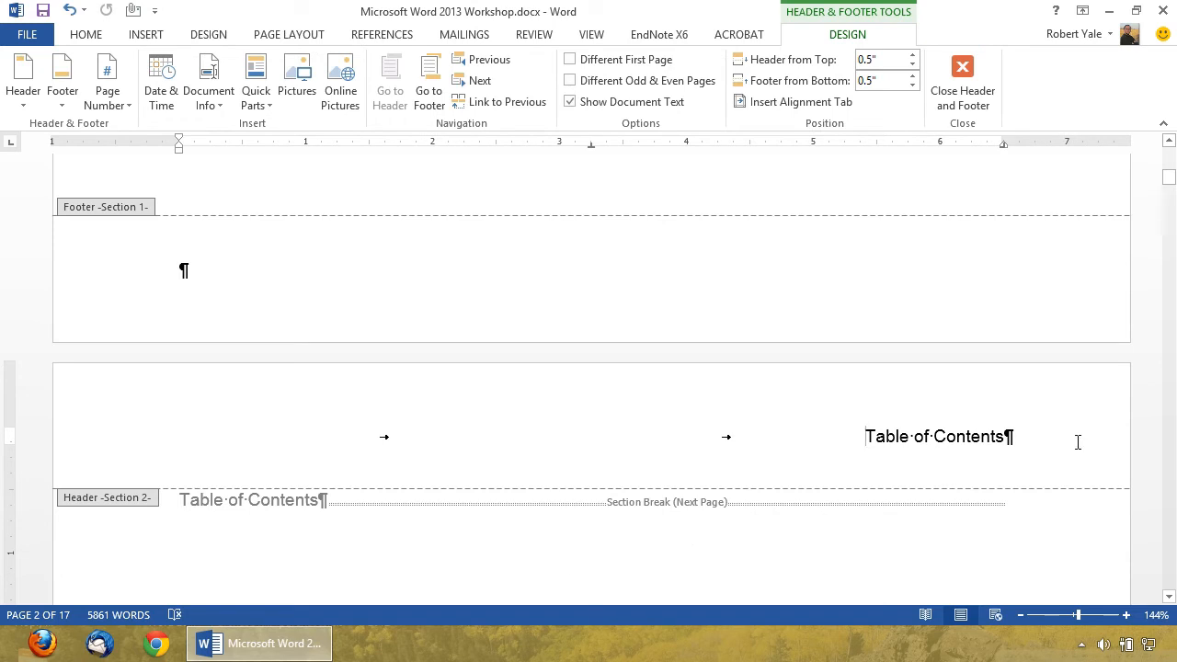
drag(1052, 431, 130, 422)
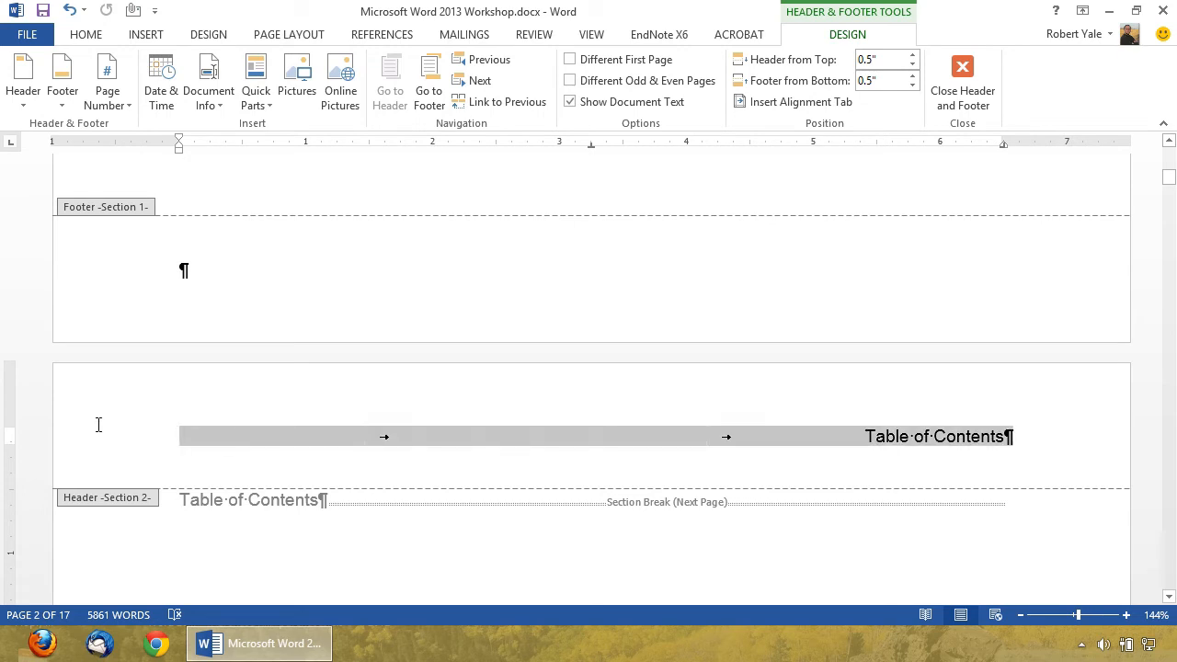
click(85, 34)
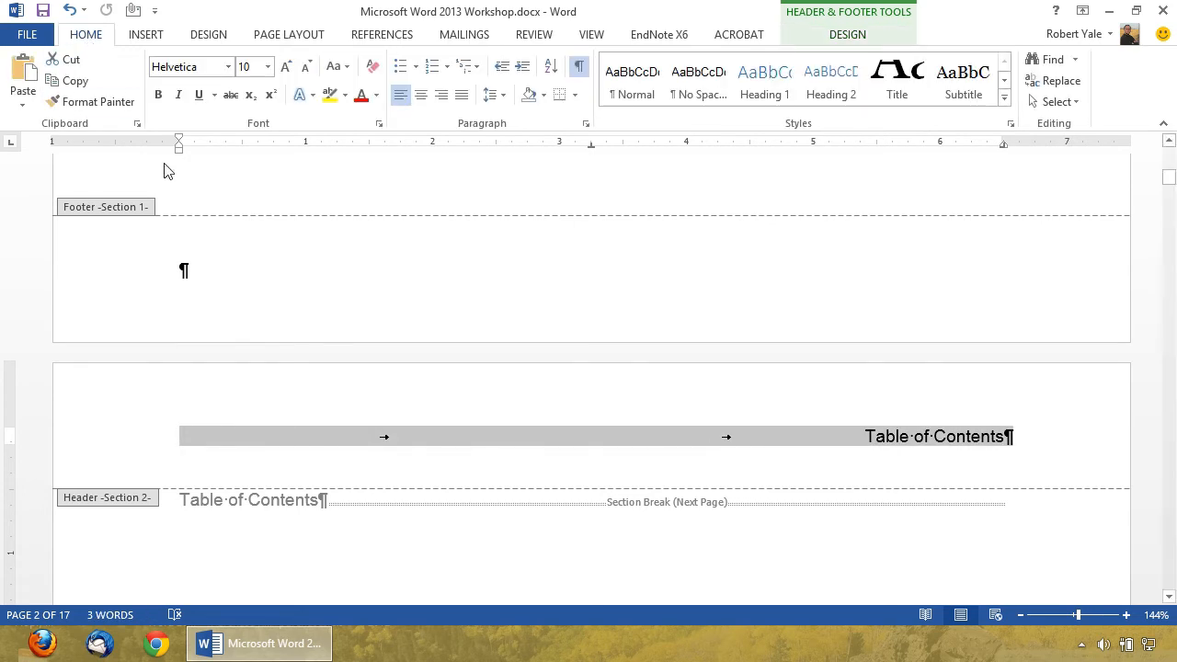
click(199, 95)
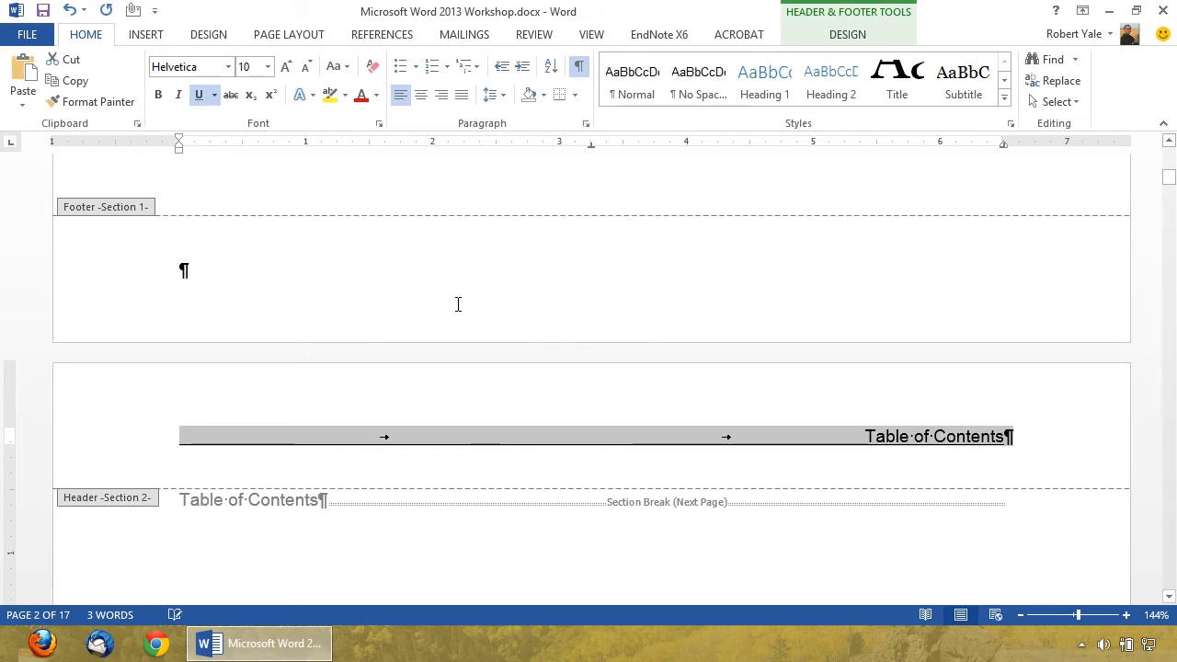
Underline the entire "Executive Summary" line in the section 3 header, including the tabs.
scroll(458, 304, down, 1)
scroll(458, 304, up, 15)
scroll(458, 305, down, 14)
scroll(457, 310, down, 13)
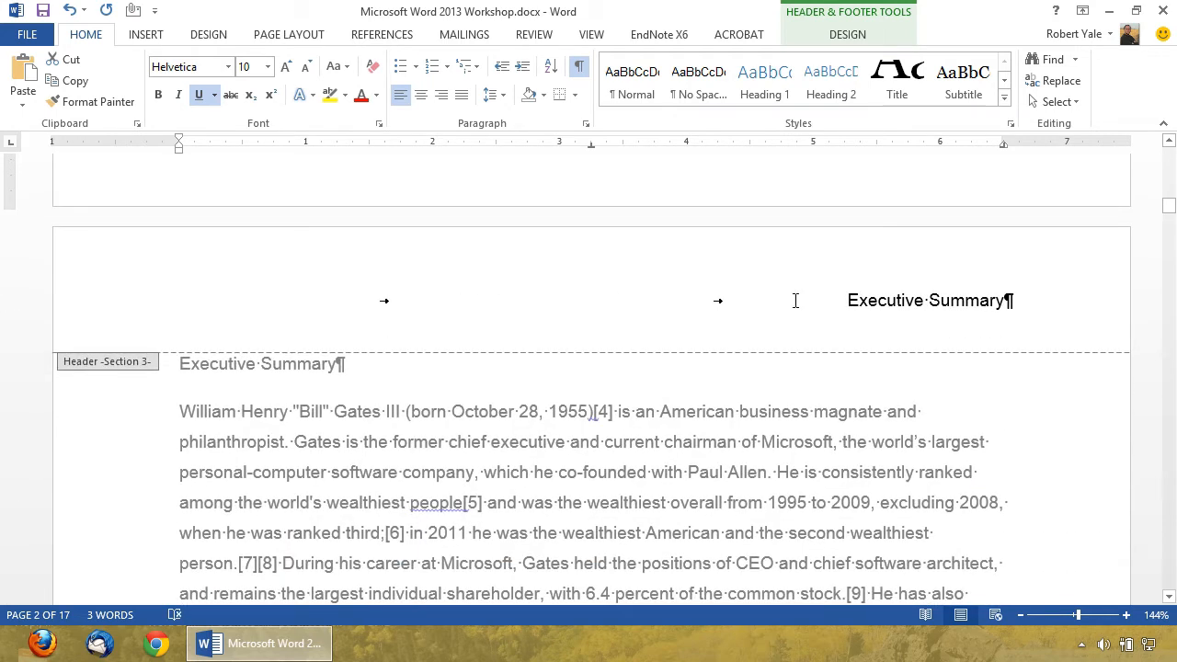
drag(1106, 303, 136, 308)
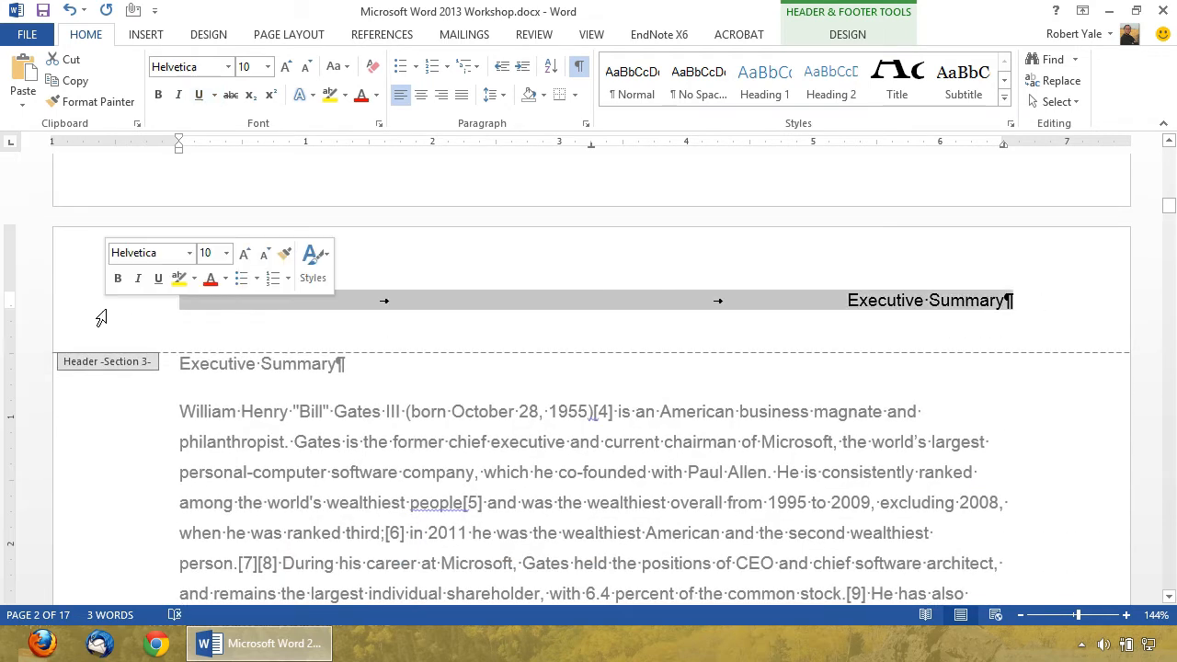
click(198, 94)
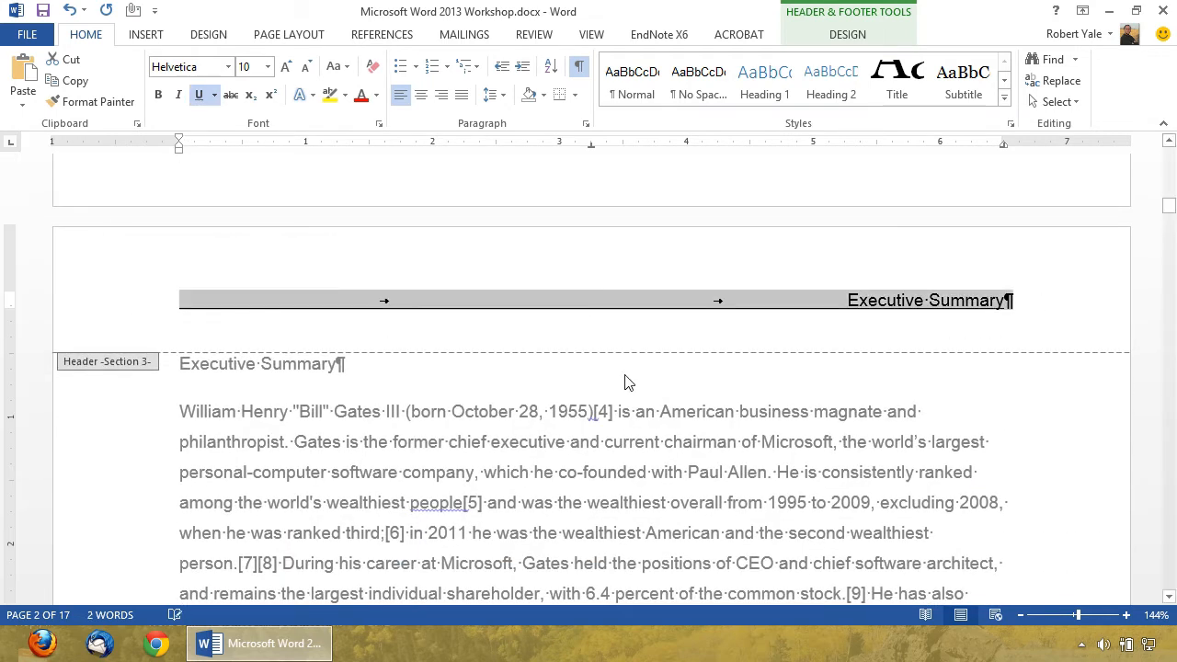
Underline the entire "Bill Gates Biography" line in the section 4 header, including the tabs.
scroll(624, 382, down, 15)
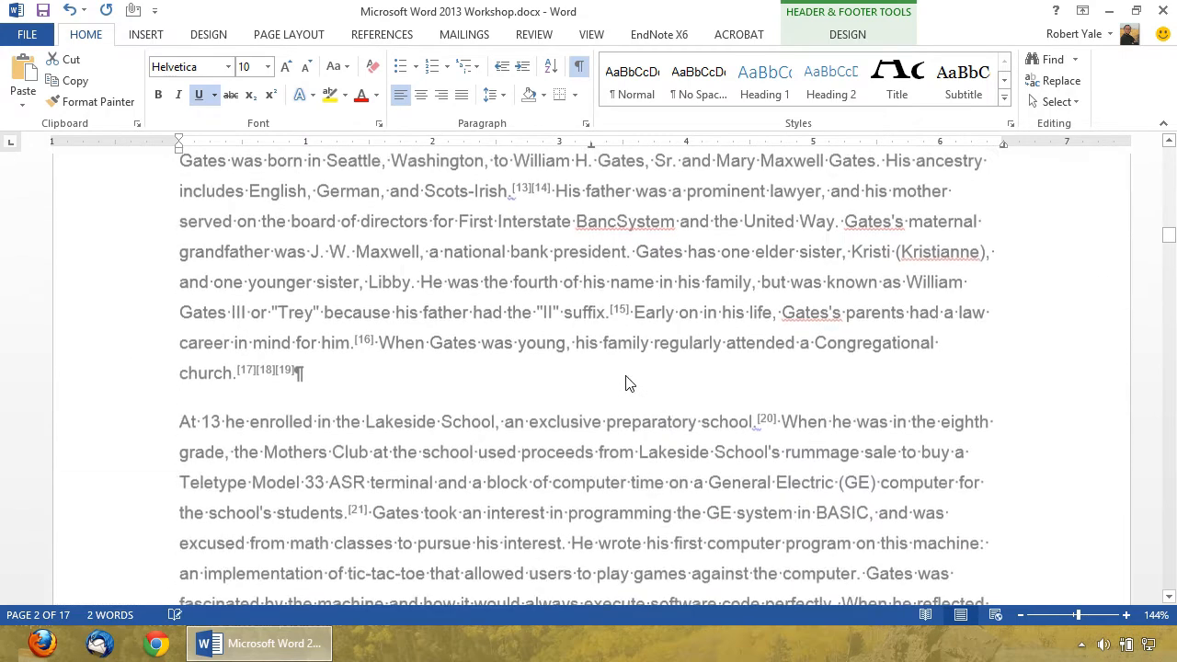
scroll(625, 378, down, 10)
drag(823, 505, 95, 525)
click(200, 96)
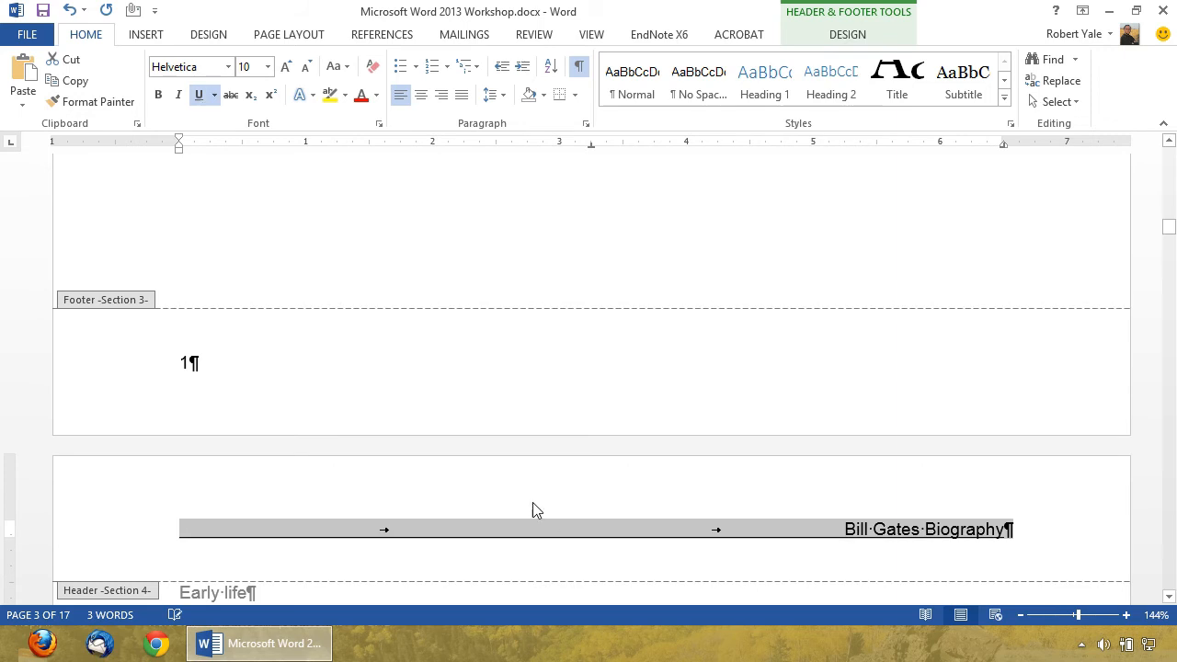
Underline the entire "References" line in the section 5 header, including the tabs.
scroll(547, 513, down, 5)
scroll(548, 519, down, 20)
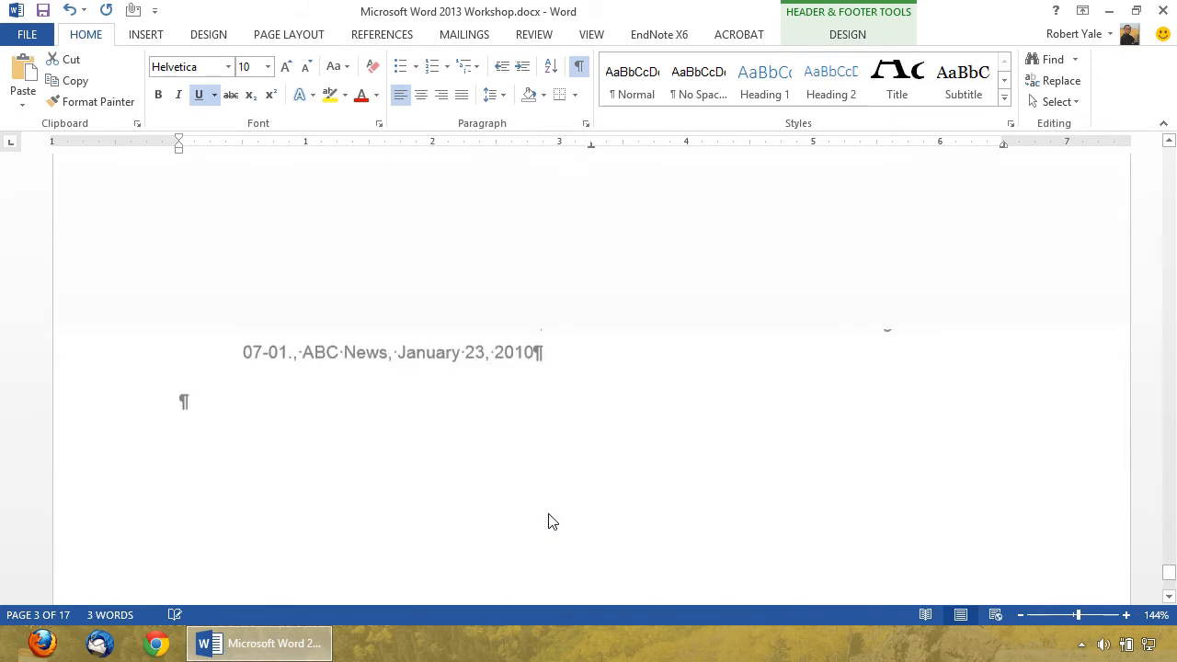
drag(1024, 496, 104, 491)
click(199, 95)
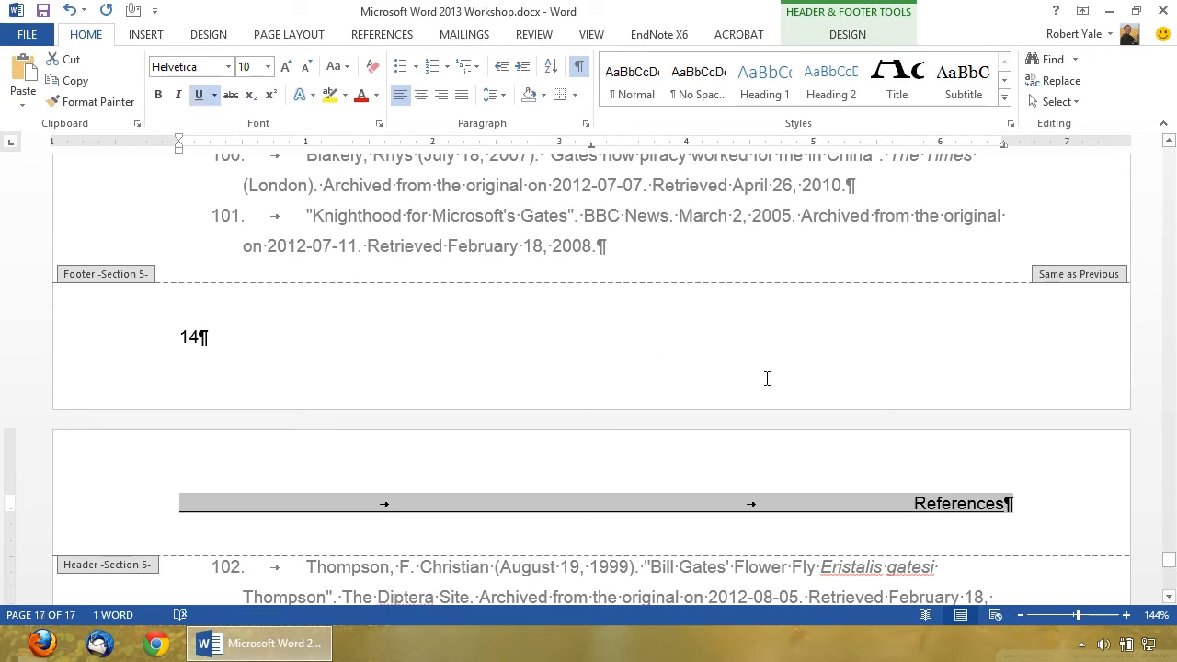
scroll(765, 350, up, 1)
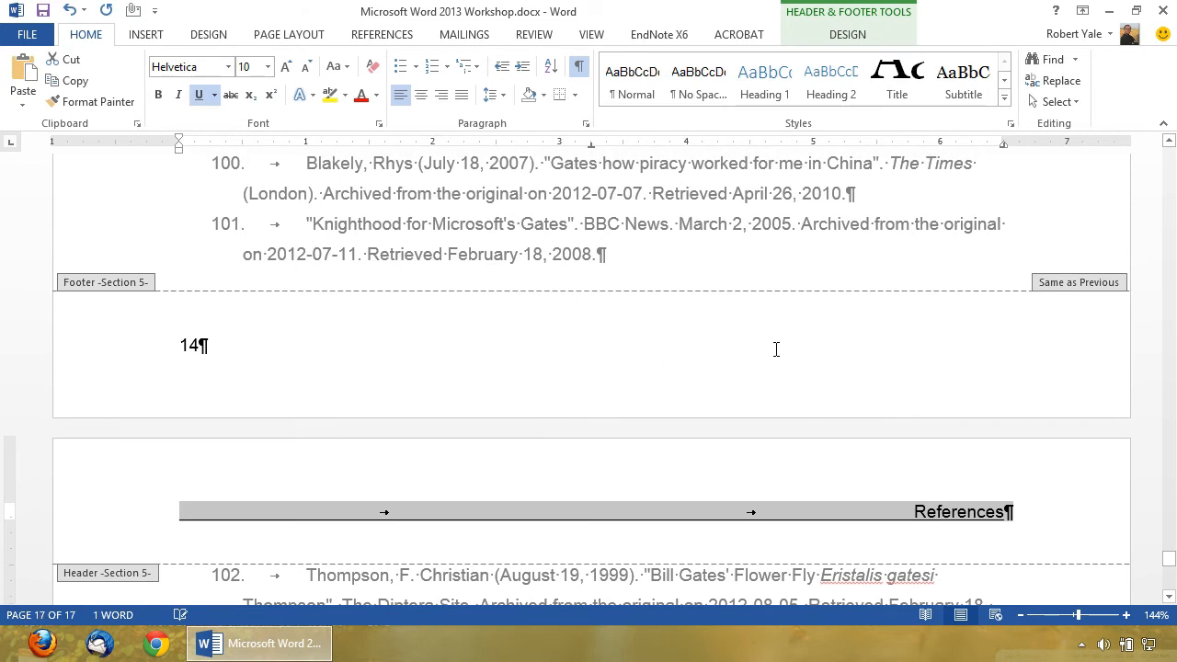
scroll(982, 441, down, 1)
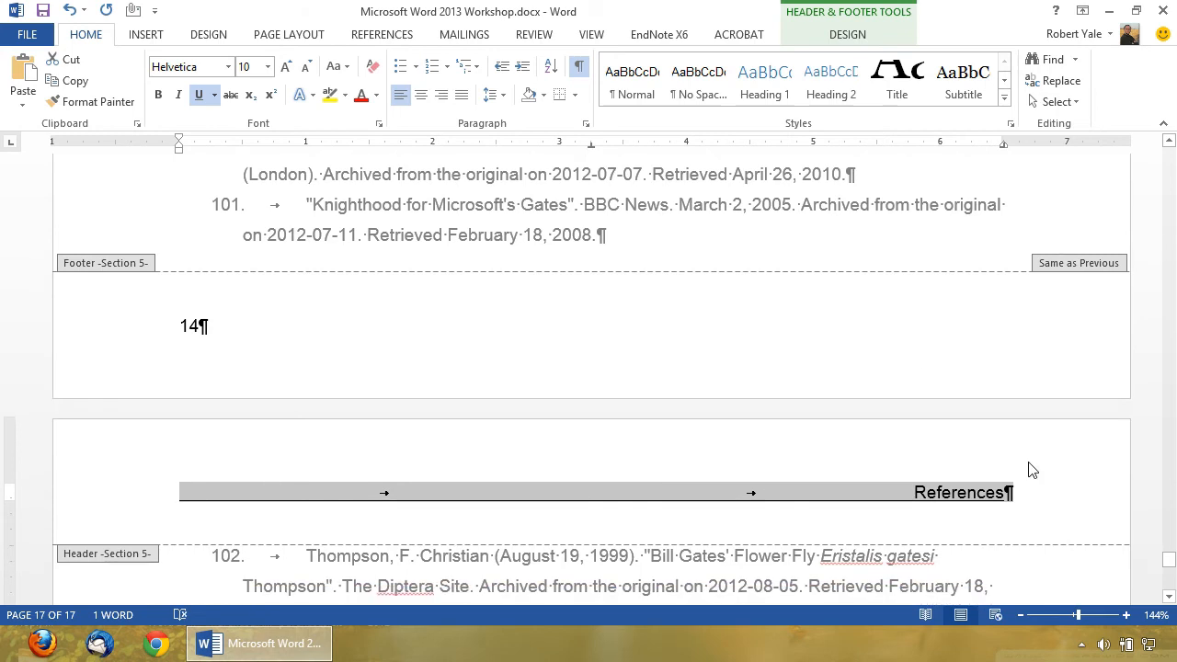
click(1032, 497)
scroll(1032, 496, up, 1)
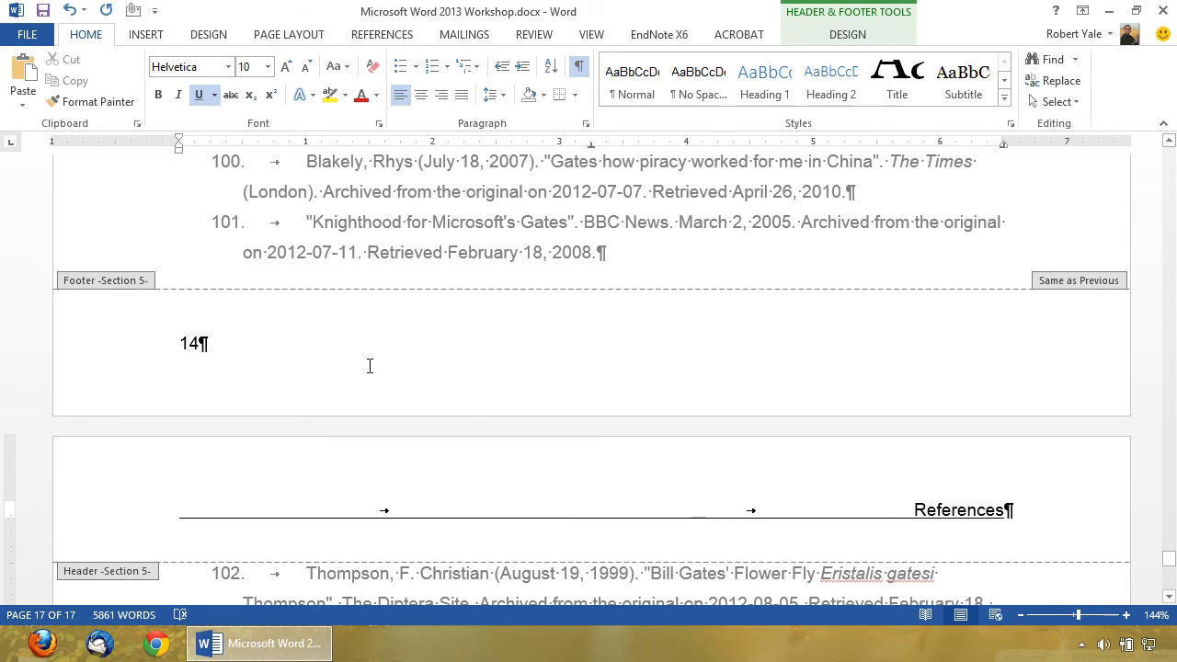
Save the document and leave header editing to return to the body text.
click(43, 11)
scroll(609, 349, up, 2)
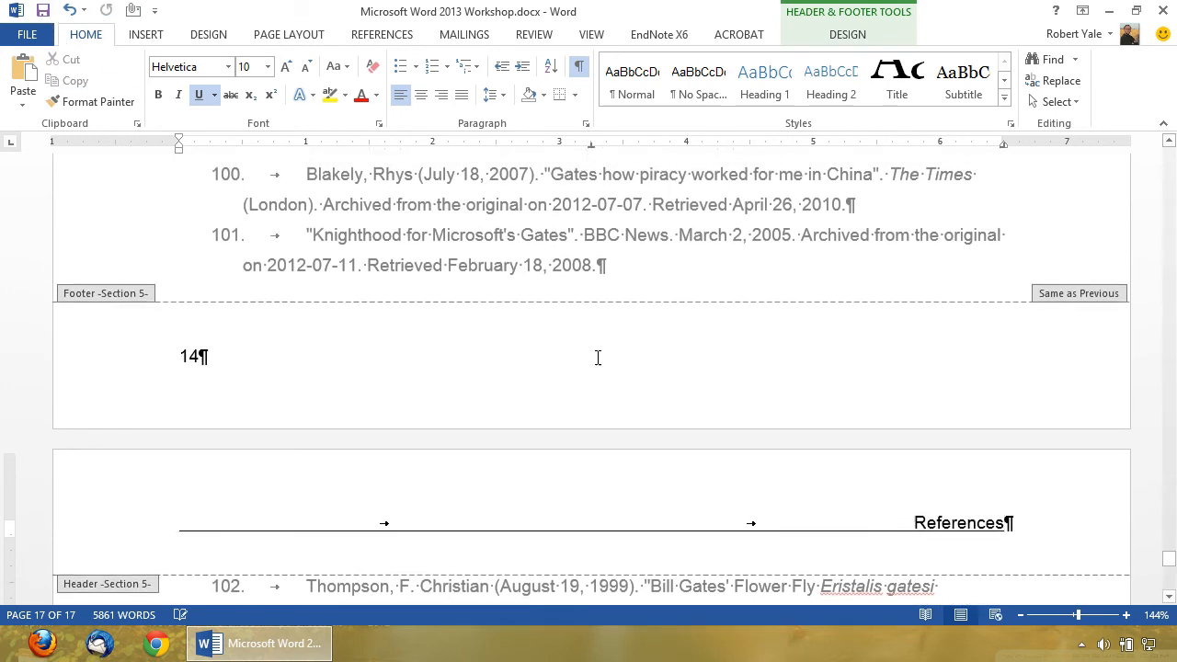
double_click(600, 273)
Set the font of the "Table of Contents" heading in the body of page 2 to Georgia.
scroll(659, 429, up, 20)
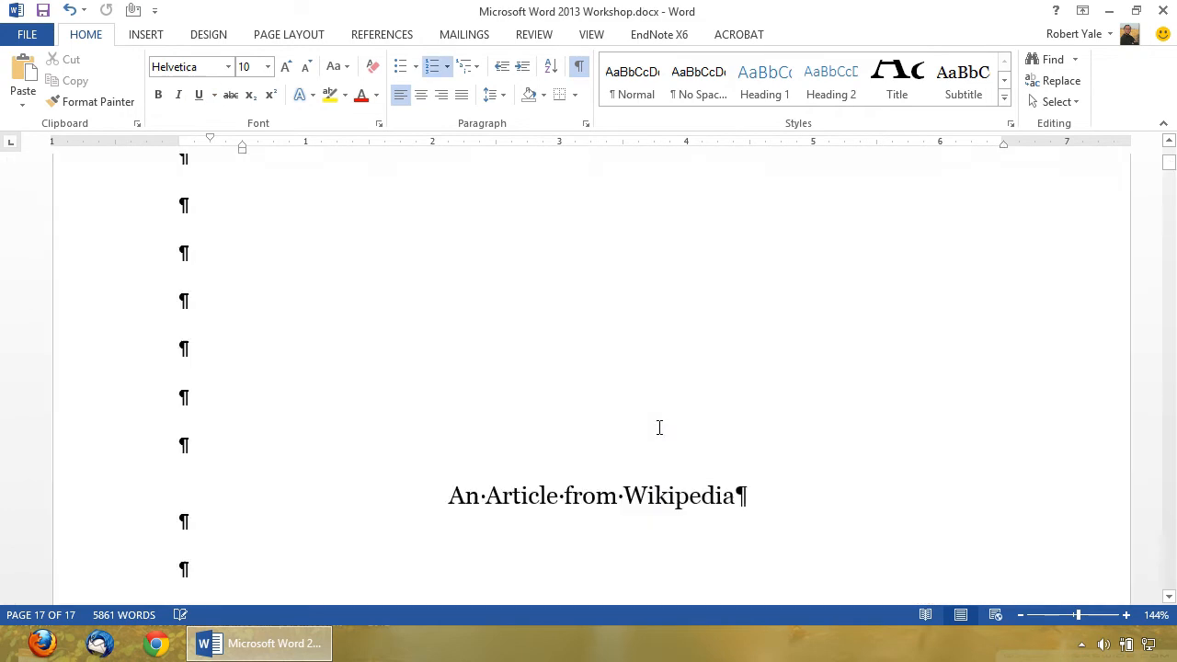
scroll(660, 427, down, 5)
scroll(659, 428, down, 15)
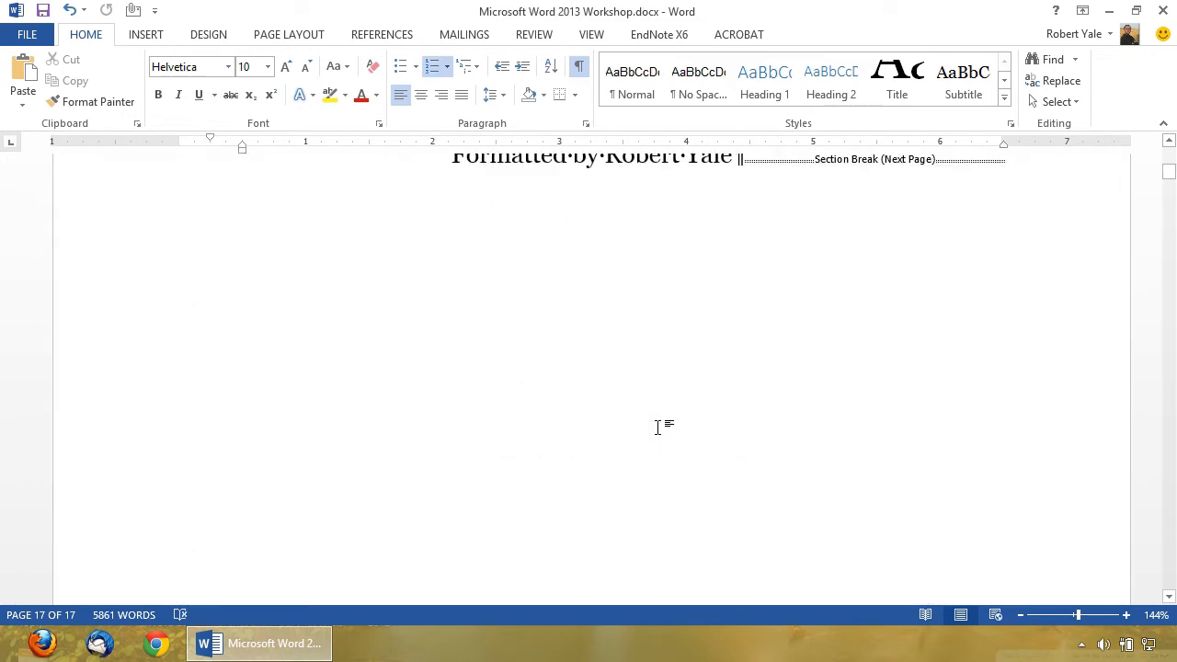
scroll(659, 427, down, 2)
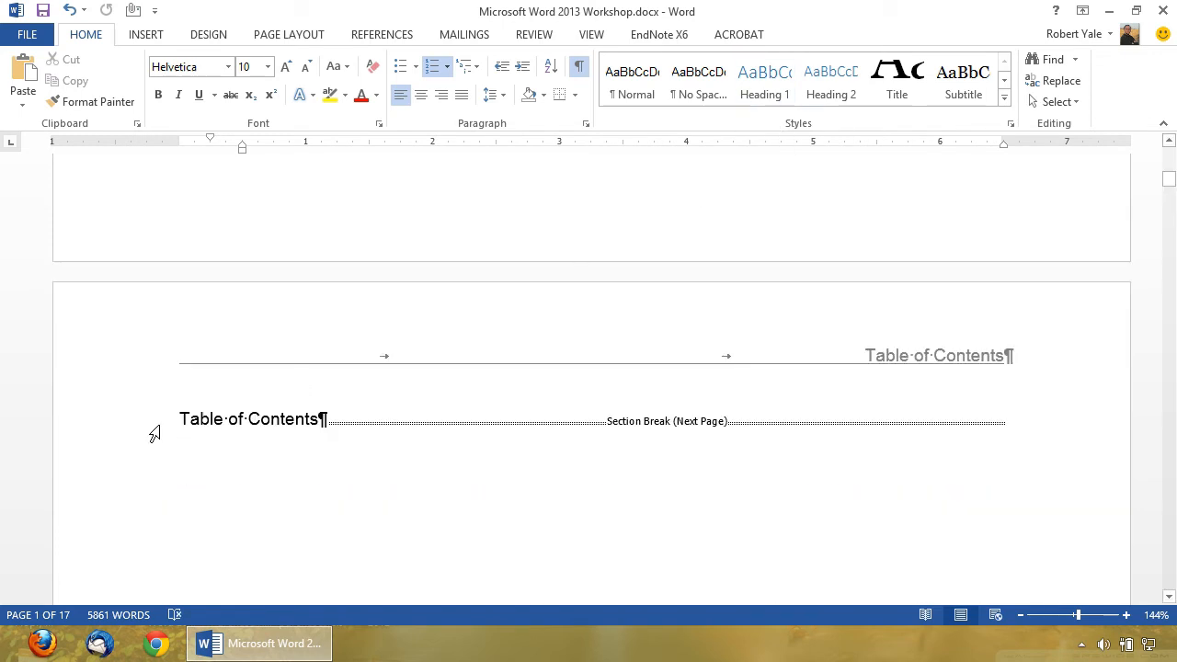
drag(176, 418, 321, 419)
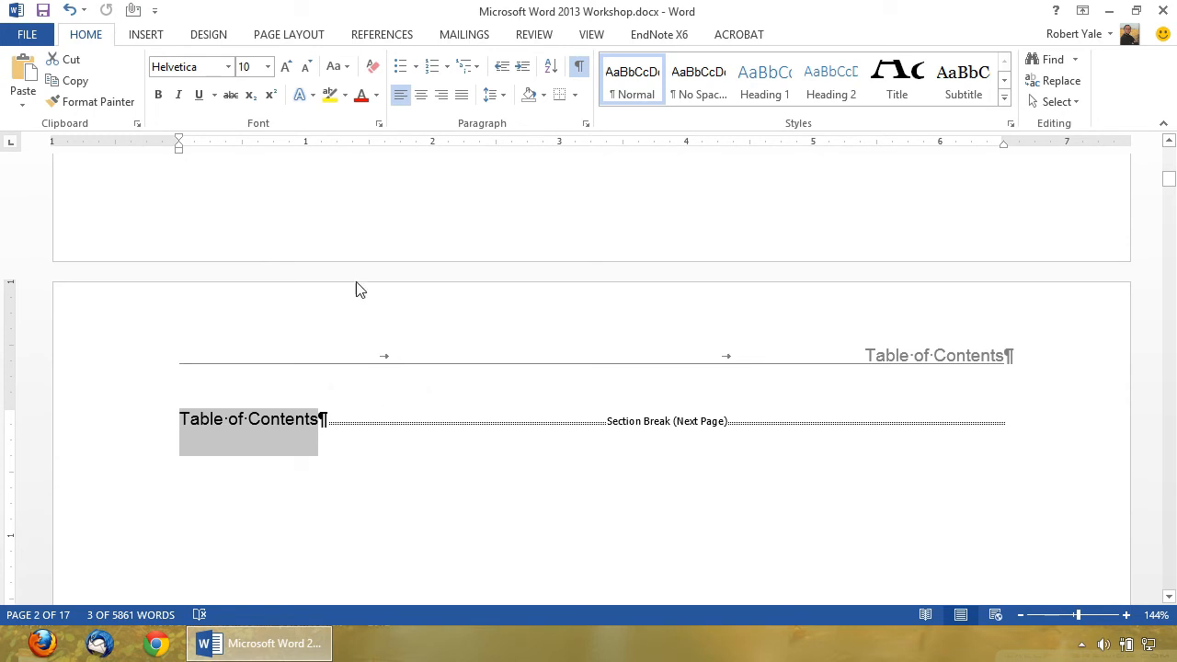
click(229, 66)
click(226, 179)
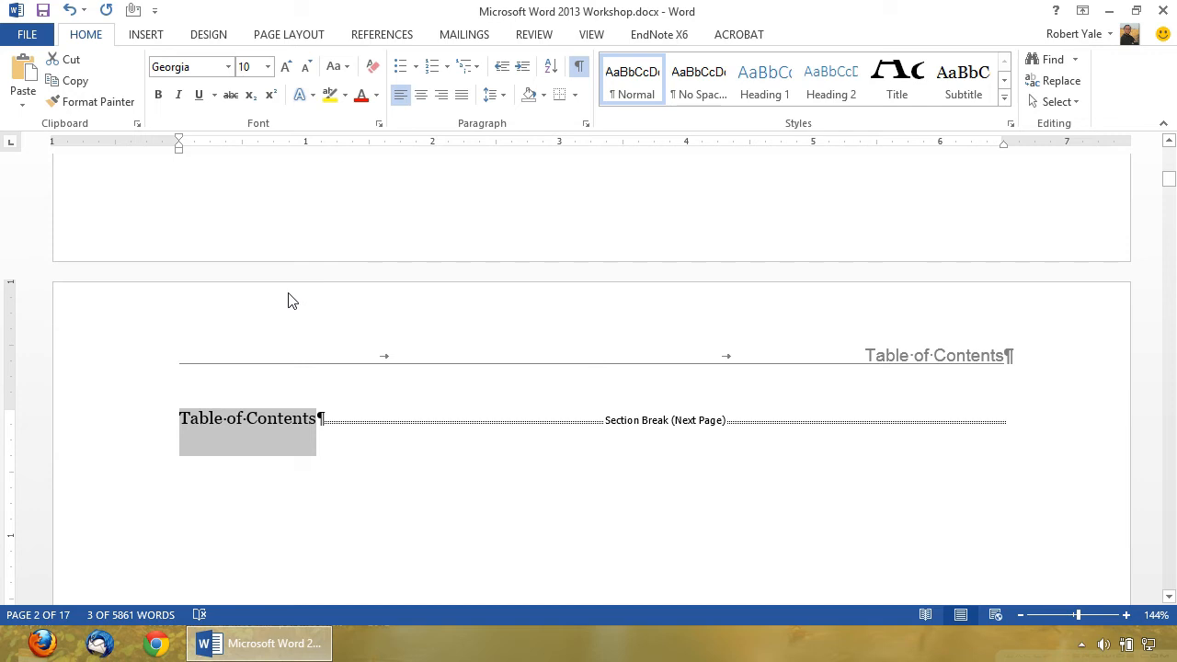
Underline and bold the "Table of Contents" heading and increase its size to 16 pt.
click(199, 96)
click(157, 95)
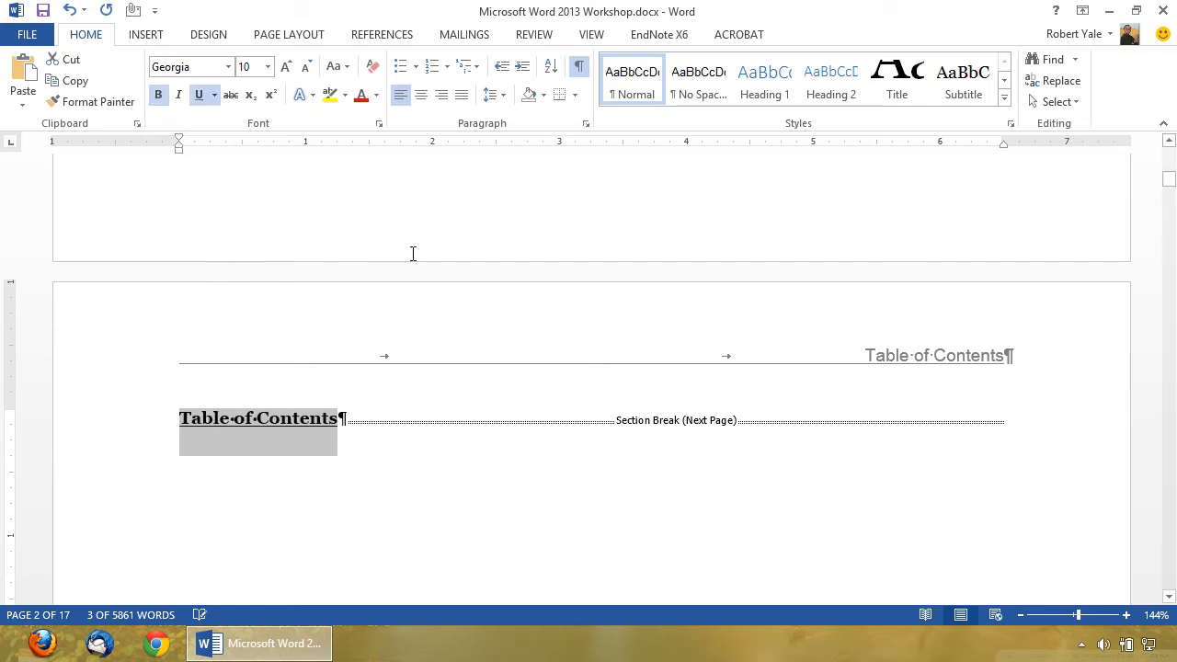
click(287, 68)
click(286, 68)
click(287, 68)
click(287, 68)
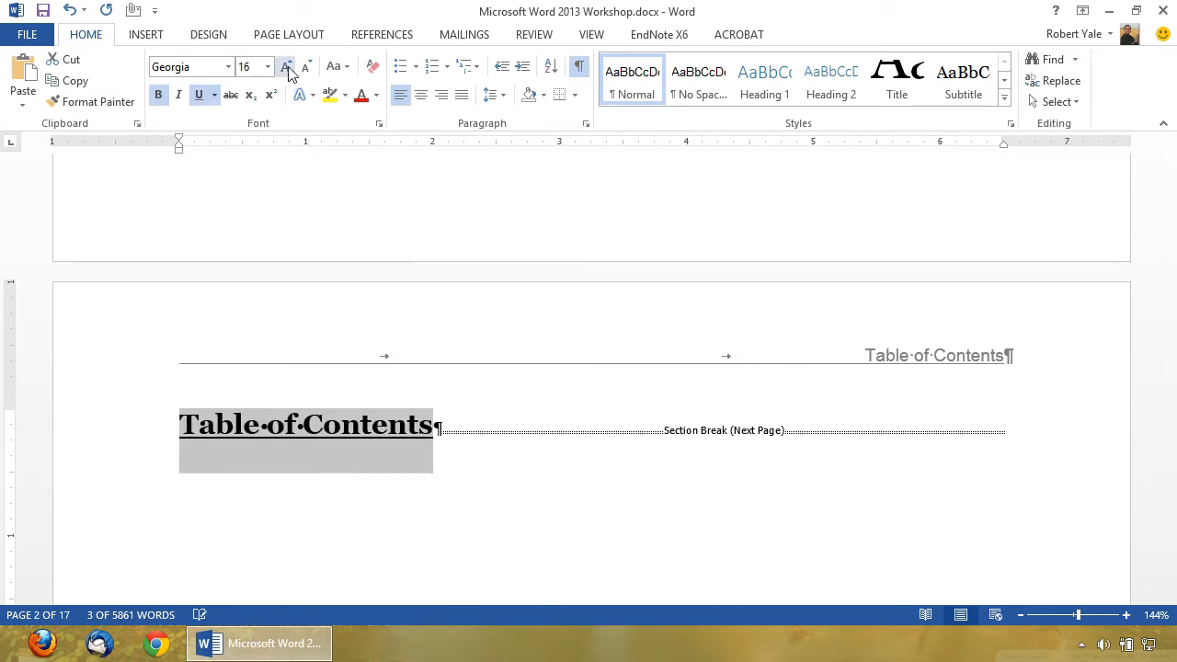
Increase the size of the "Table of Contents" heading to 24 pt.
click(287, 68)
click(287, 68)
click(287, 68)
click(287, 68)
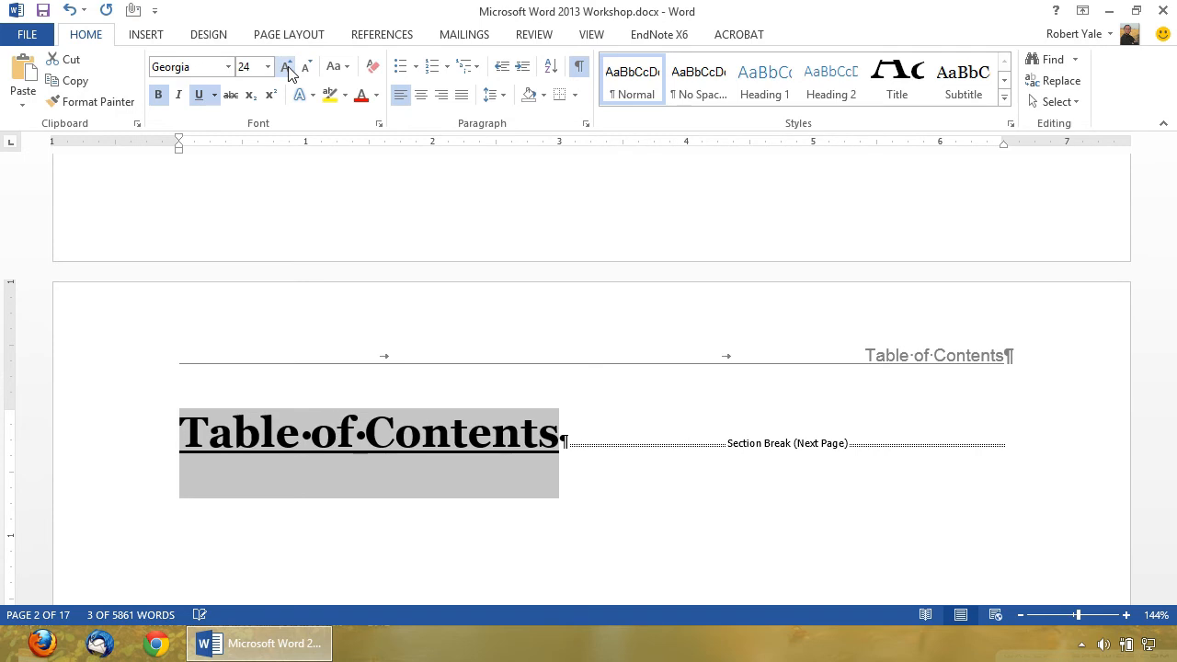
click(307, 68)
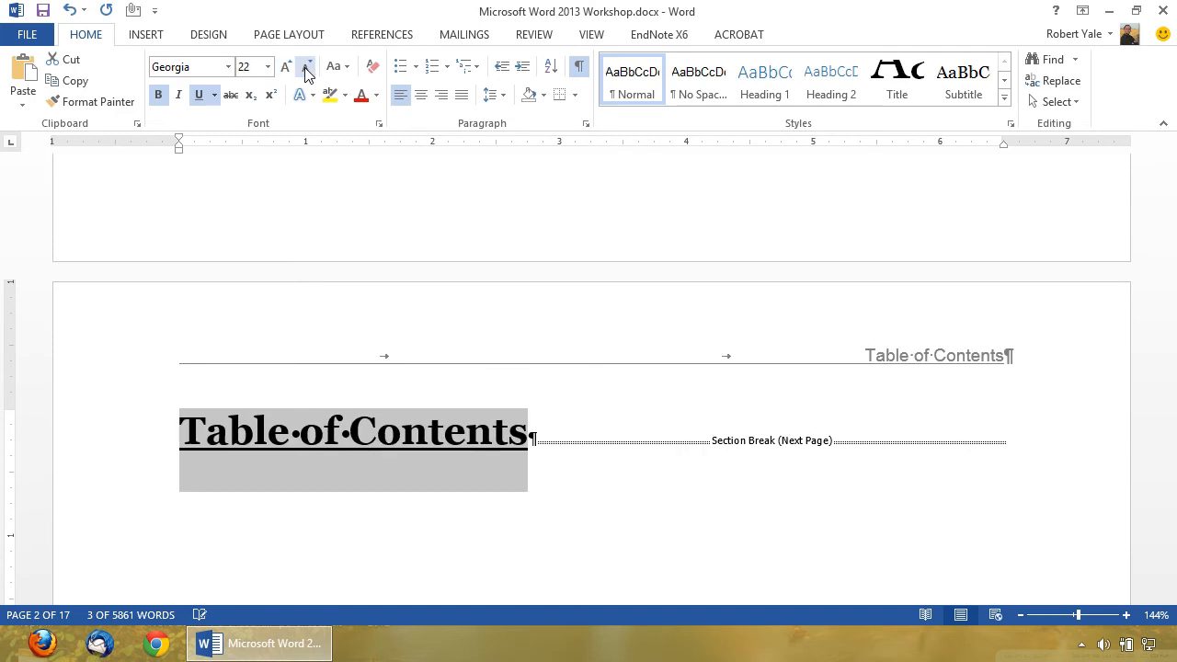
click(287, 66)
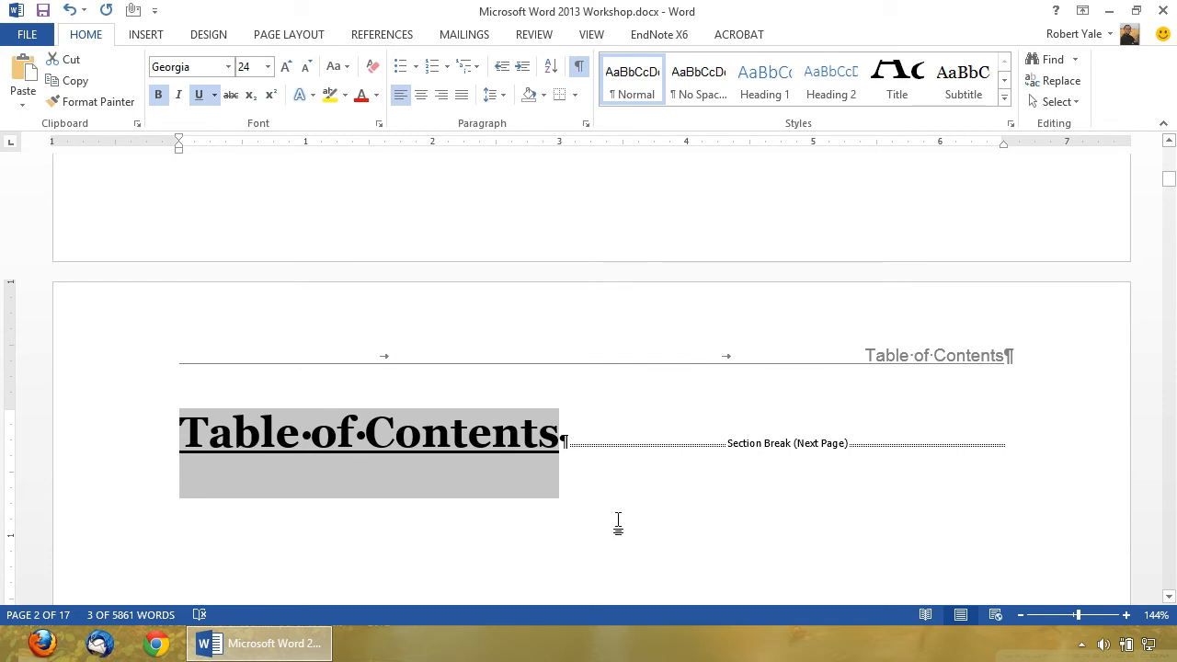
Set the "Table of Contents" heading's paragraph spacing to 12 pt after with single line spacing.
click(586, 124)
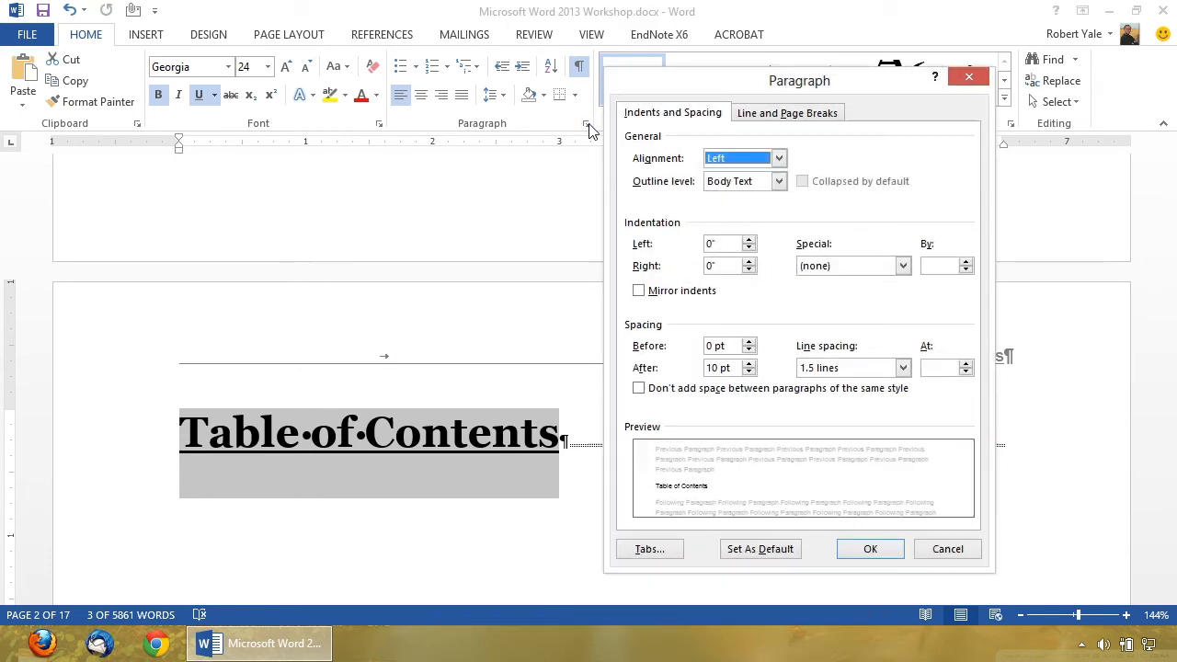
click(749, 364)
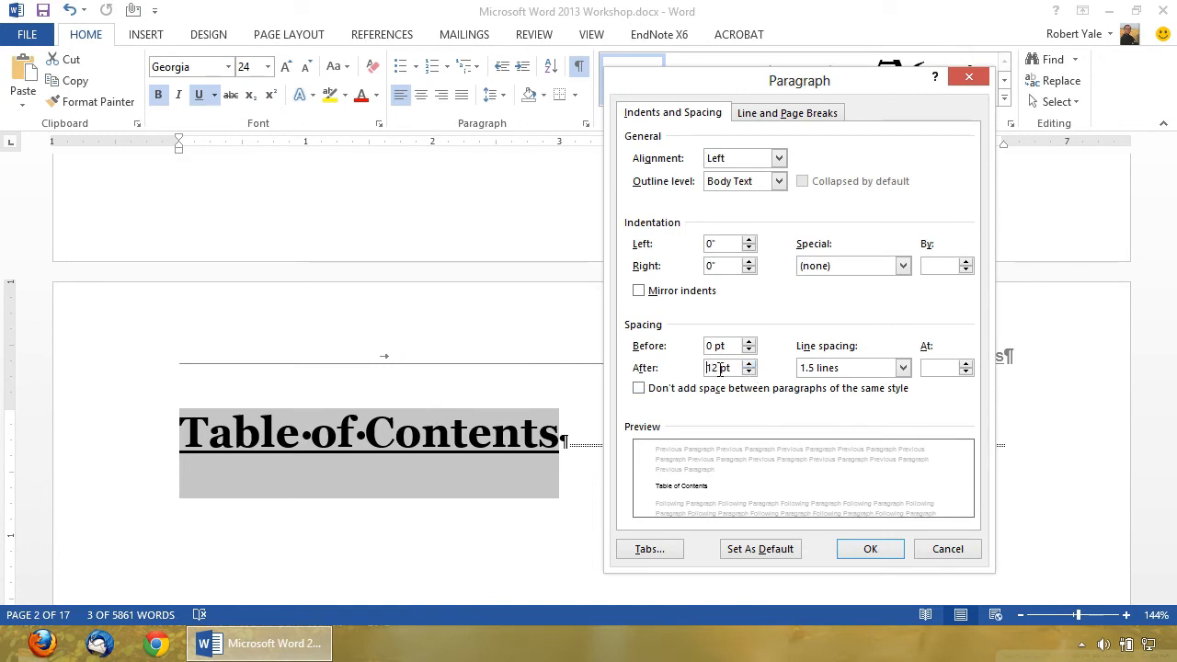
drag(751, 85, 815, 95)
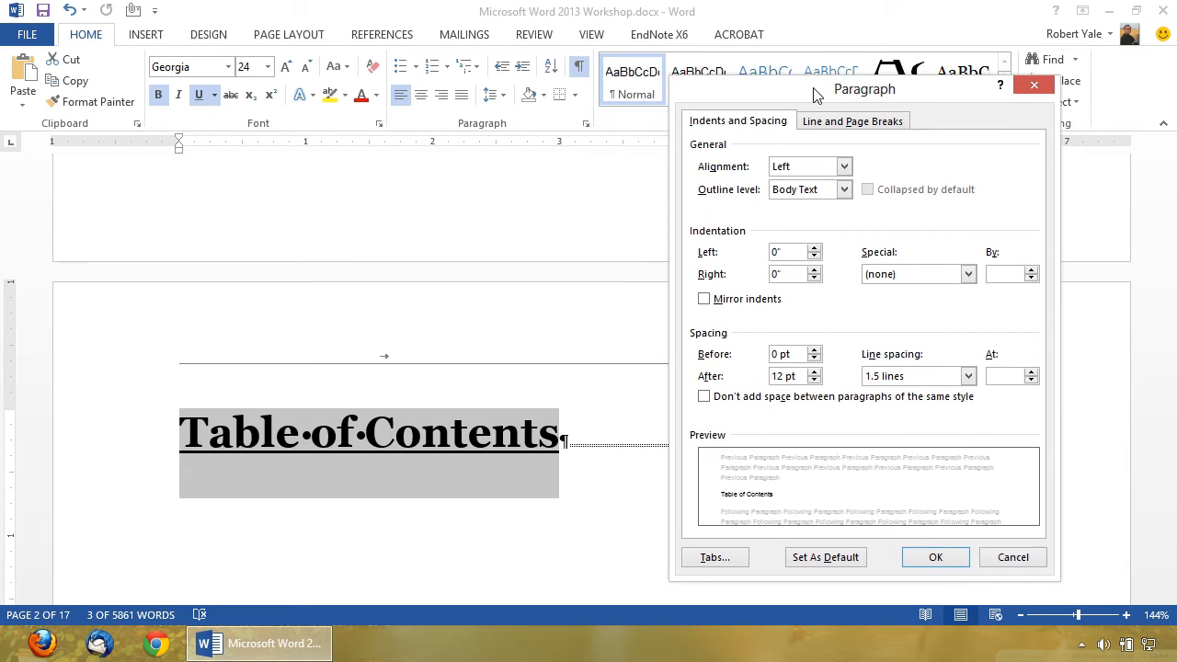
click(968, 378)
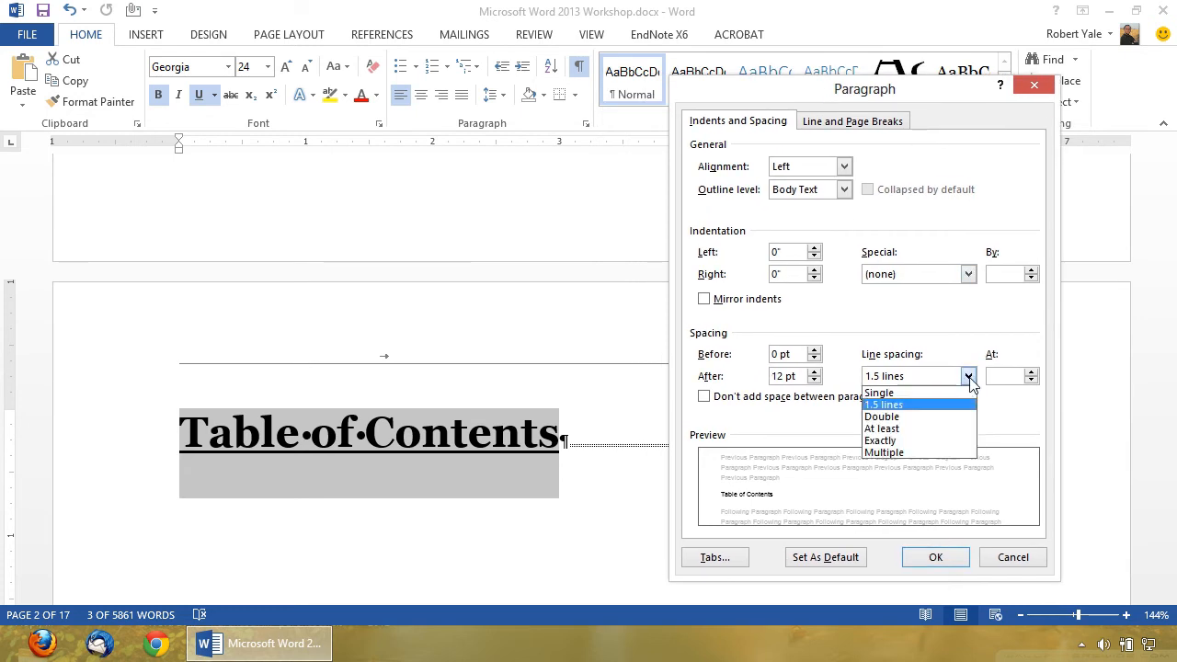
click(926, 393)
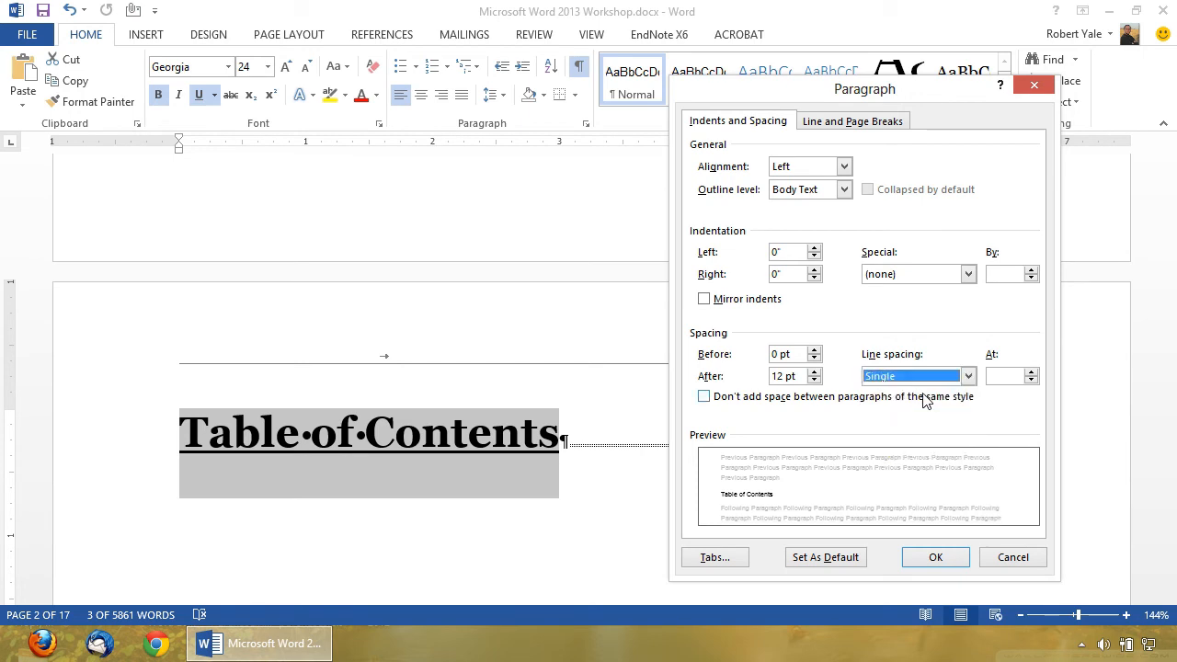
click(814, 371)
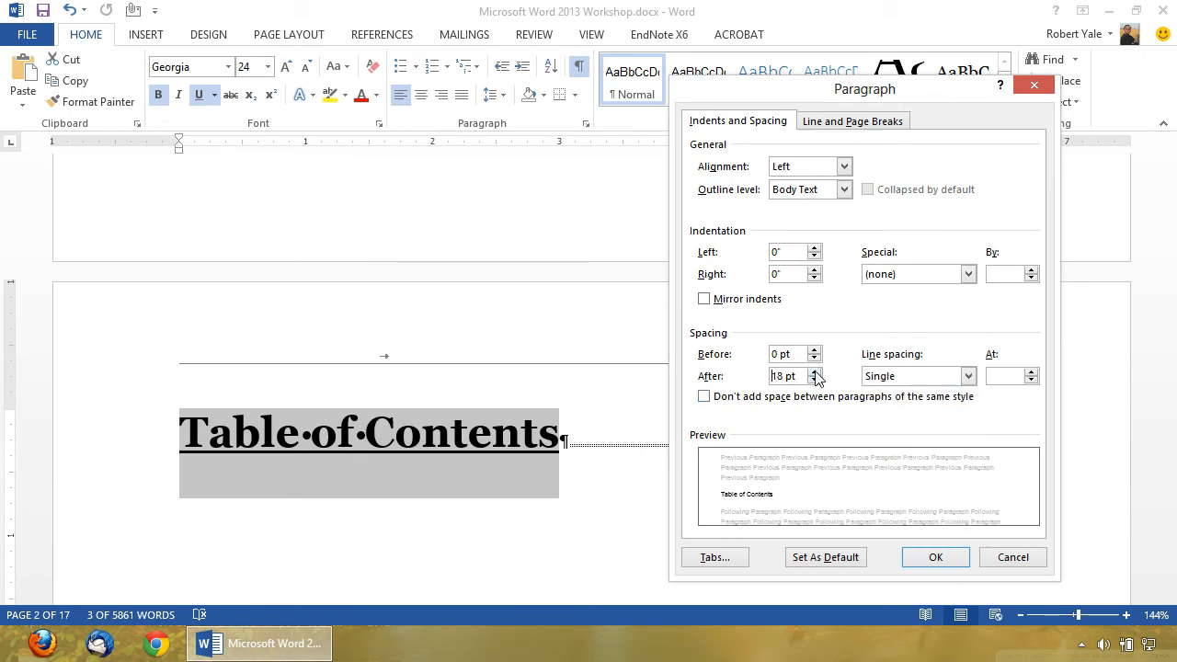
click(814, 380)
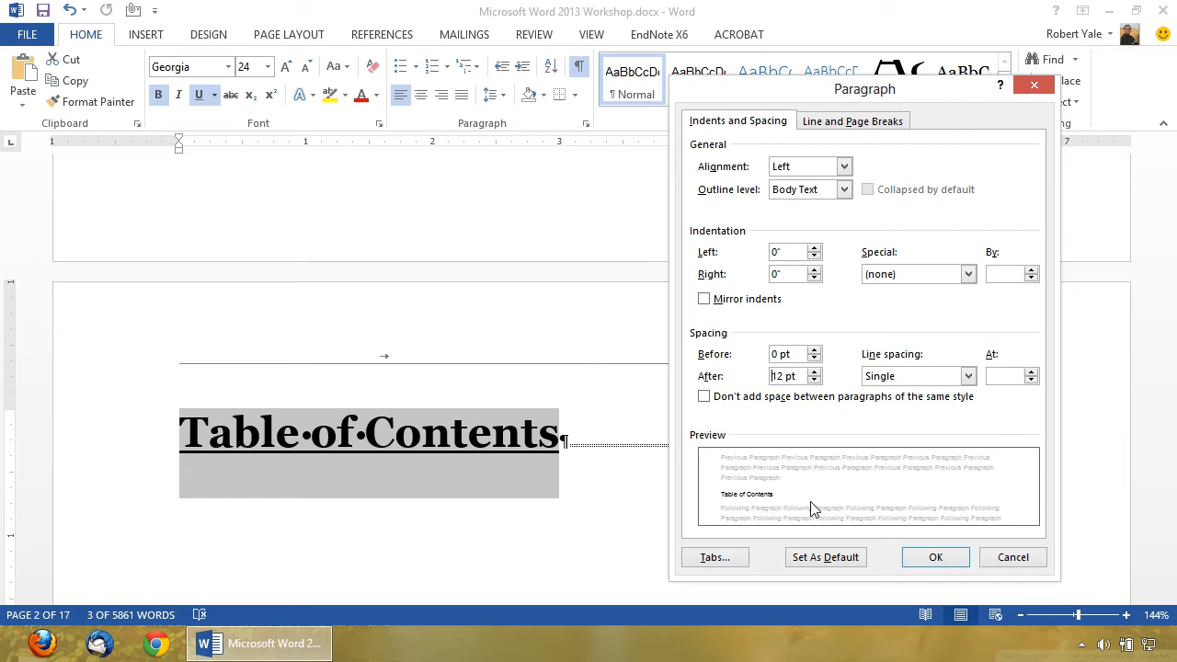
click(935, 557)
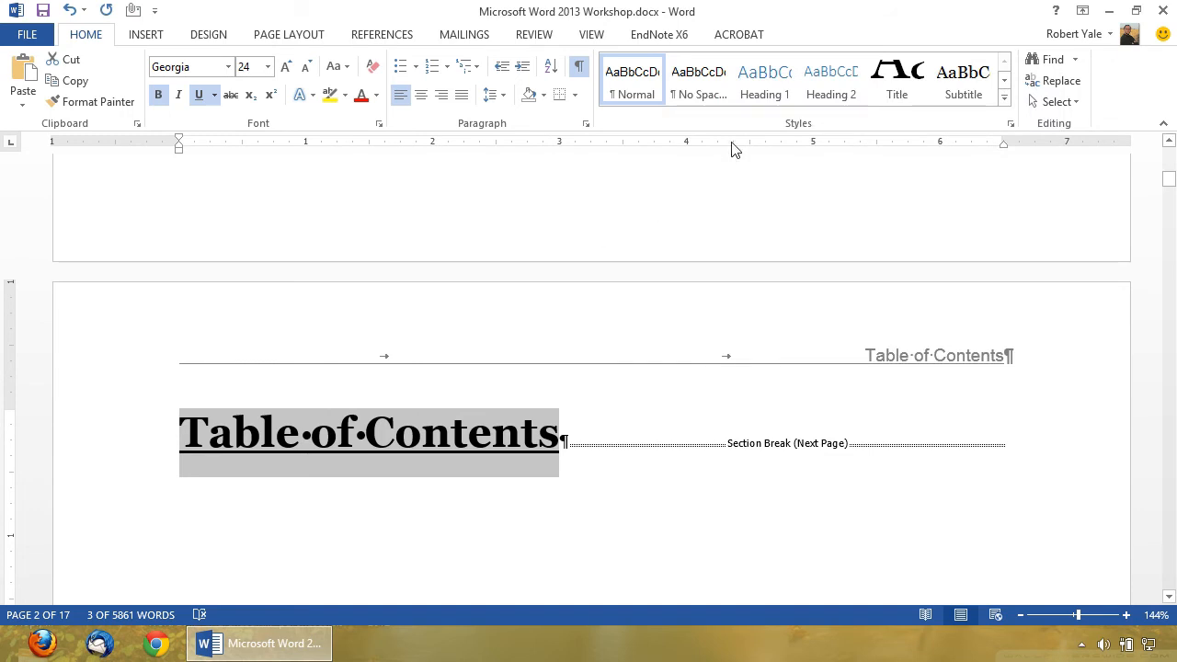
Update the Heading 1 style to match the formatted "Table of Contents" heading.
right_click(760, 96)
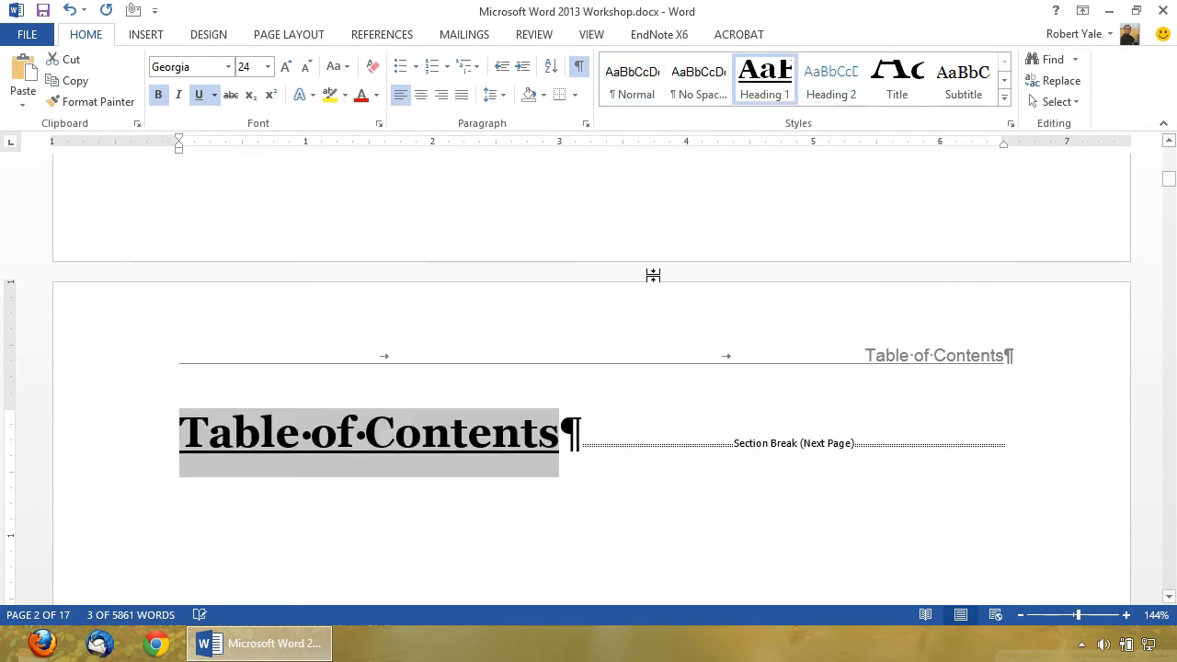
click(421, 432)
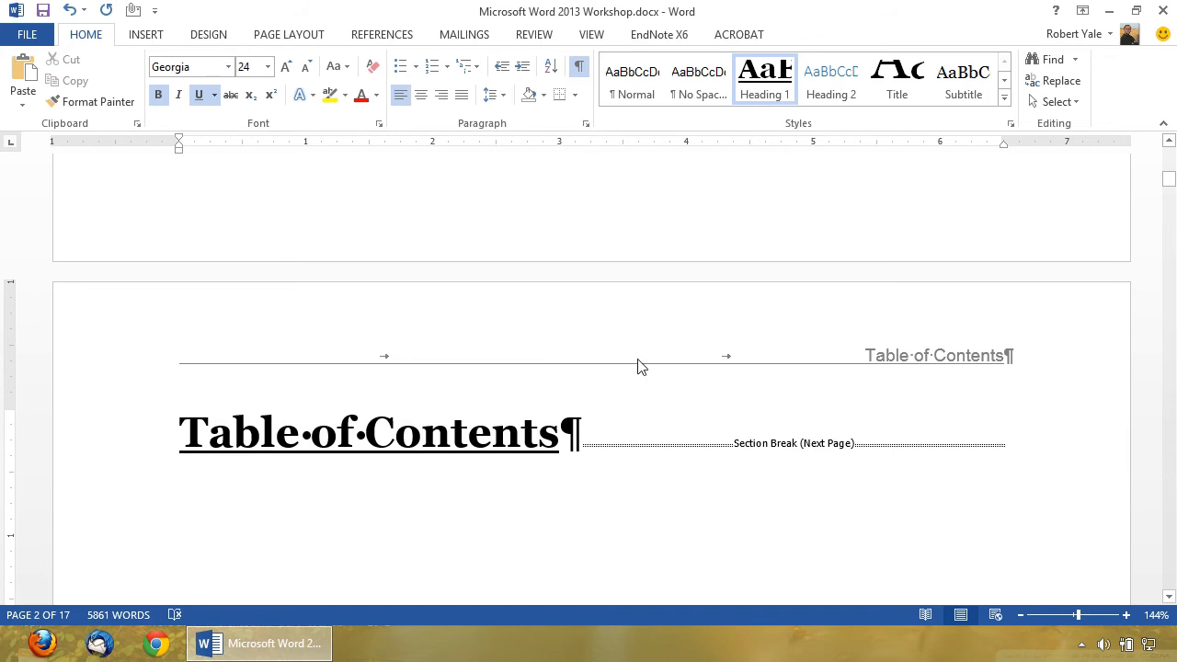
Apply the Heading 1 style to the "Executive Summary" line at the start of page 3.
scroll(520, 348, down, 5)
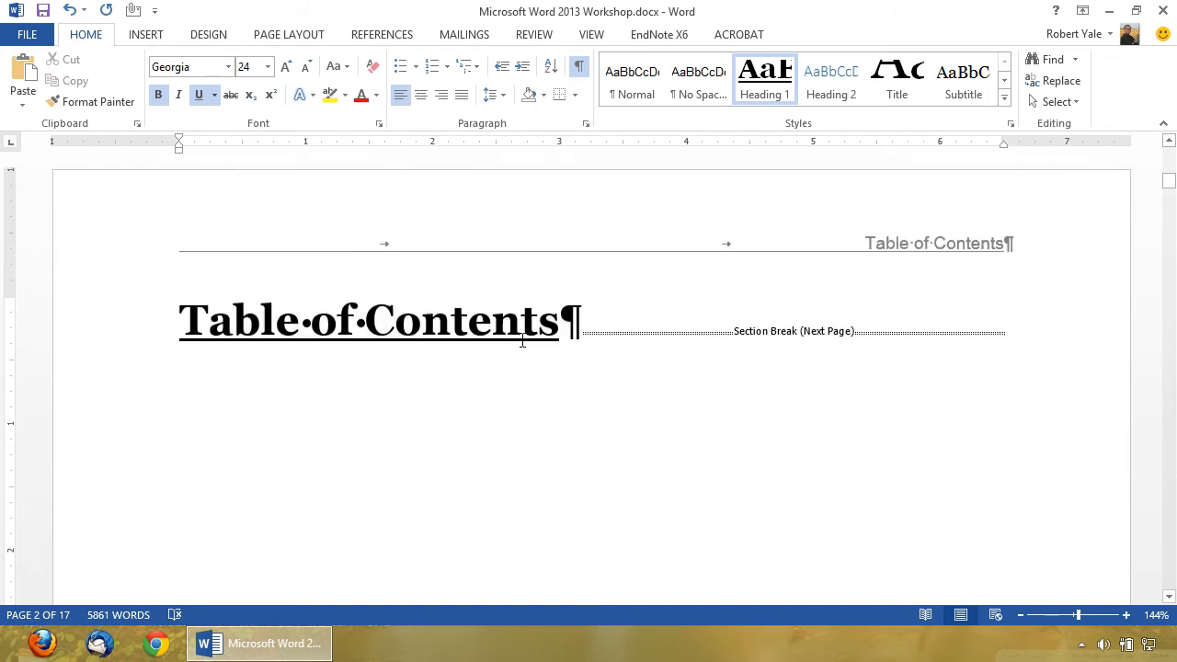
scroll(519, 346, down, 5)
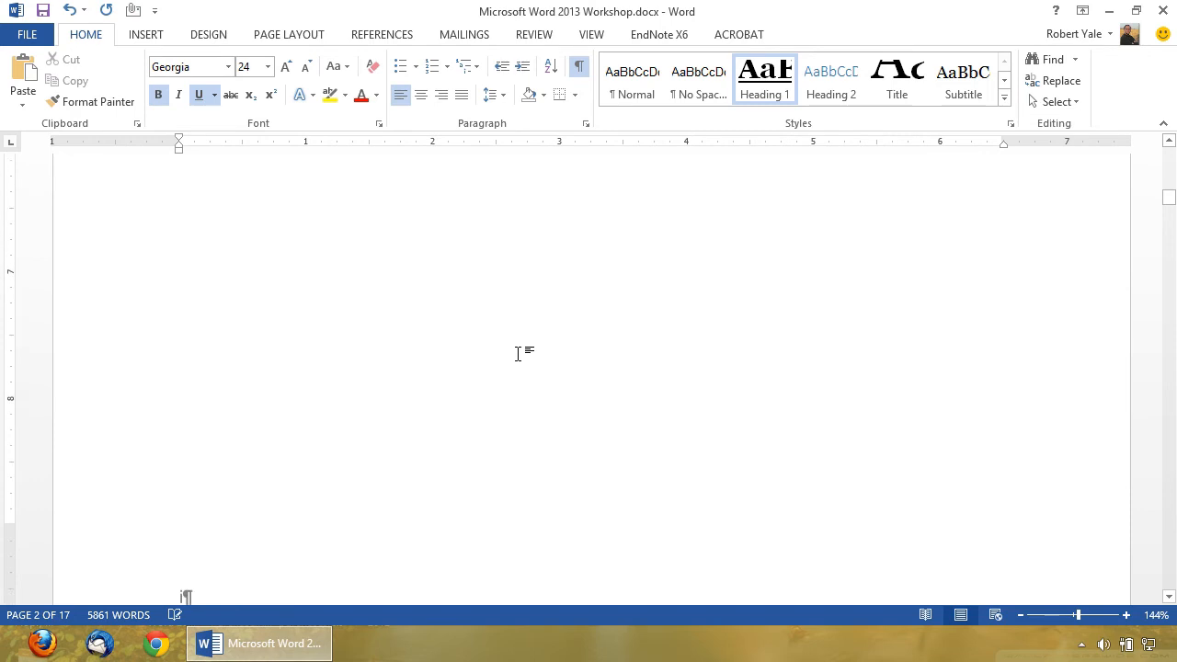
scroll(519, 359, down, 5)
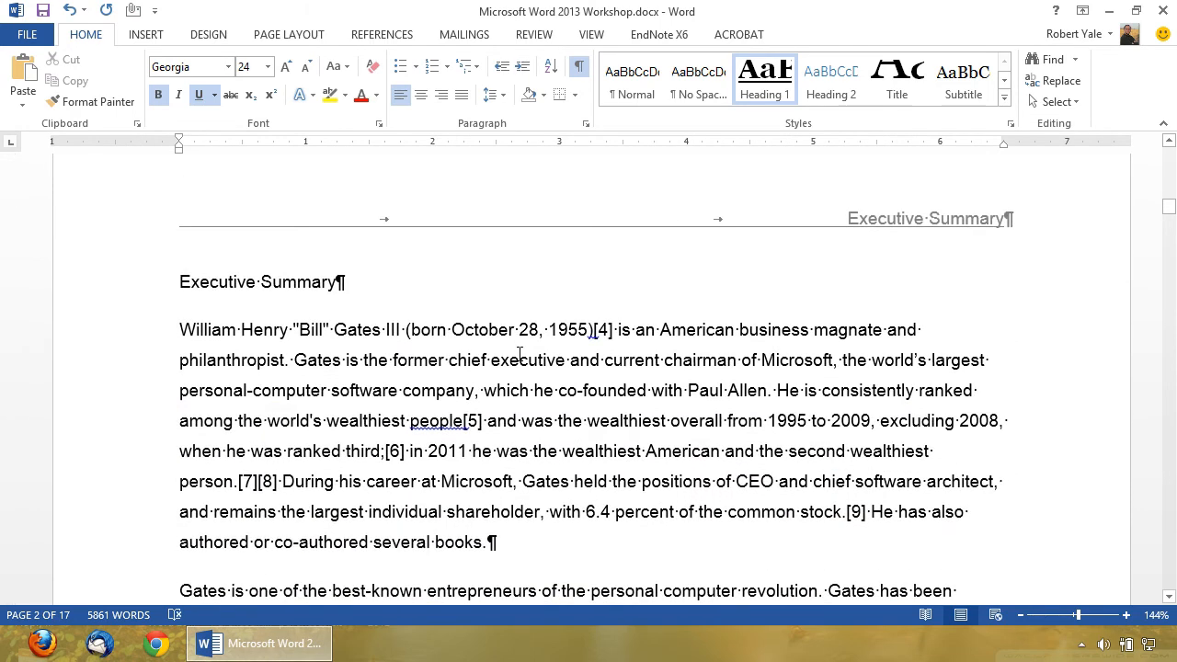
scroll(367, 219, down, 1)
click(135, 273)
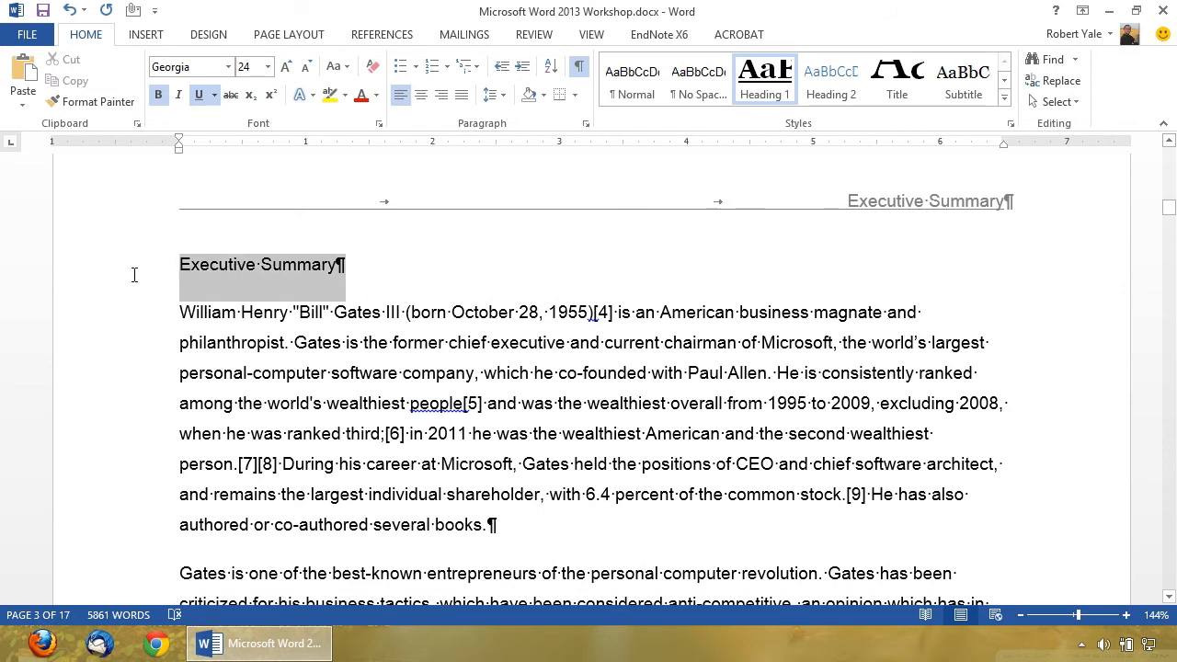
click(765, 81)
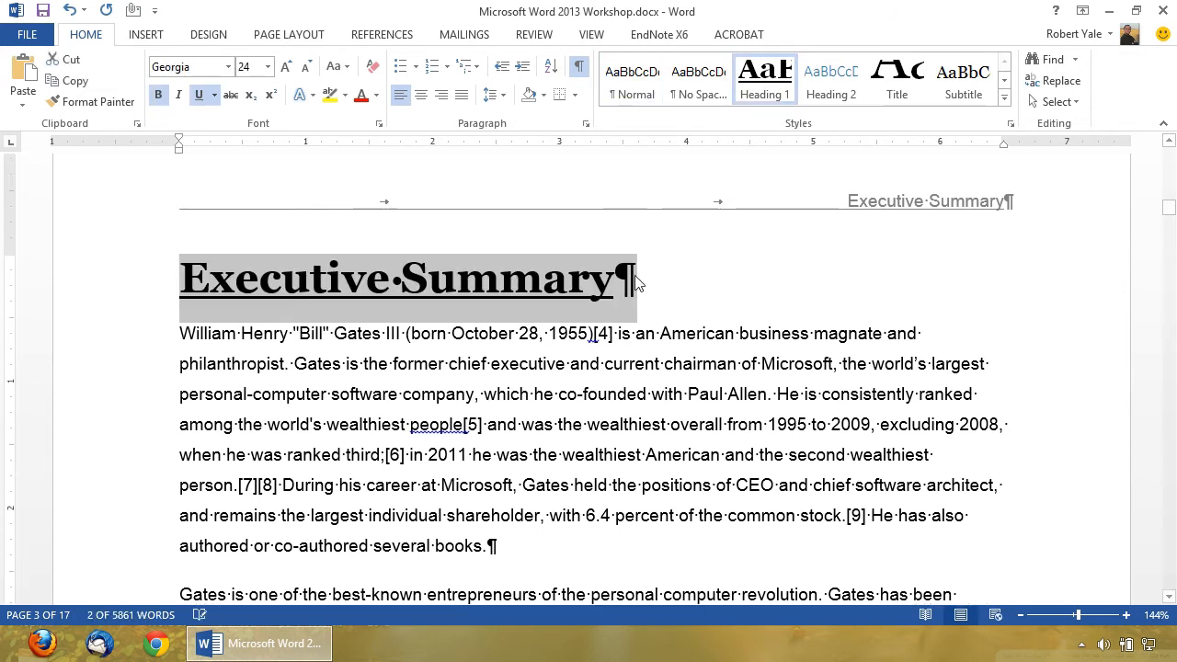
Add a "Bill Gates Biography" line above "Early life" on page 4 and apply the Heading 1 style to it.
scroll(790, 266, down, 3)
scroll(782, 272, down, 8)
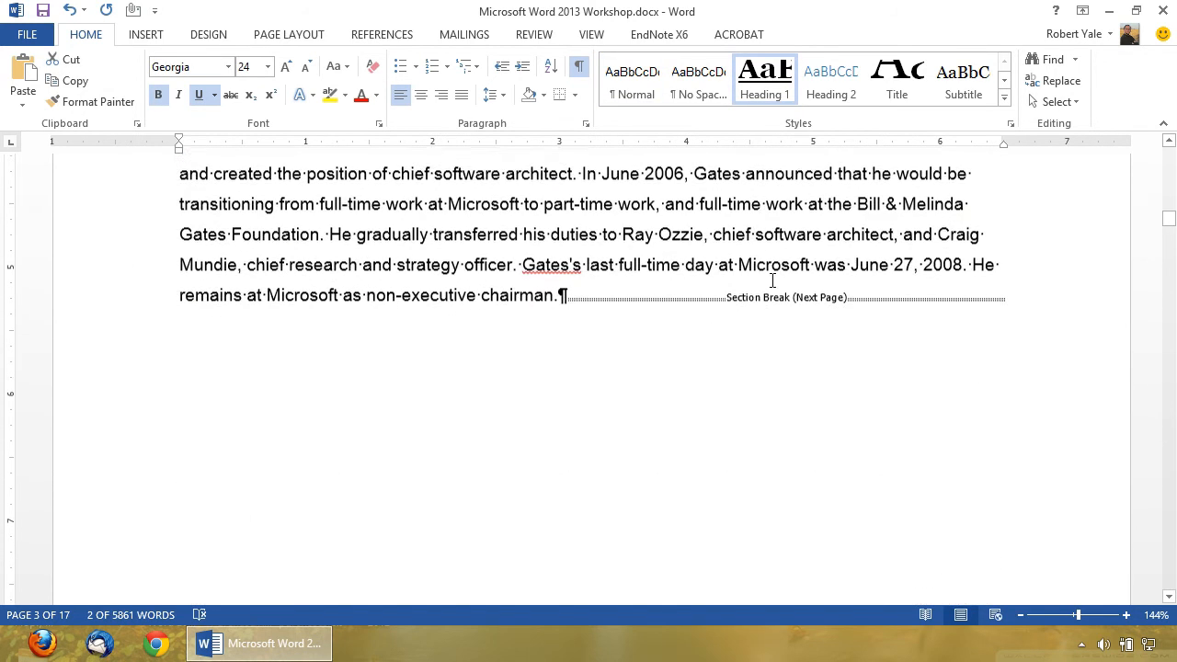
scroll(772, 280, down, 3)
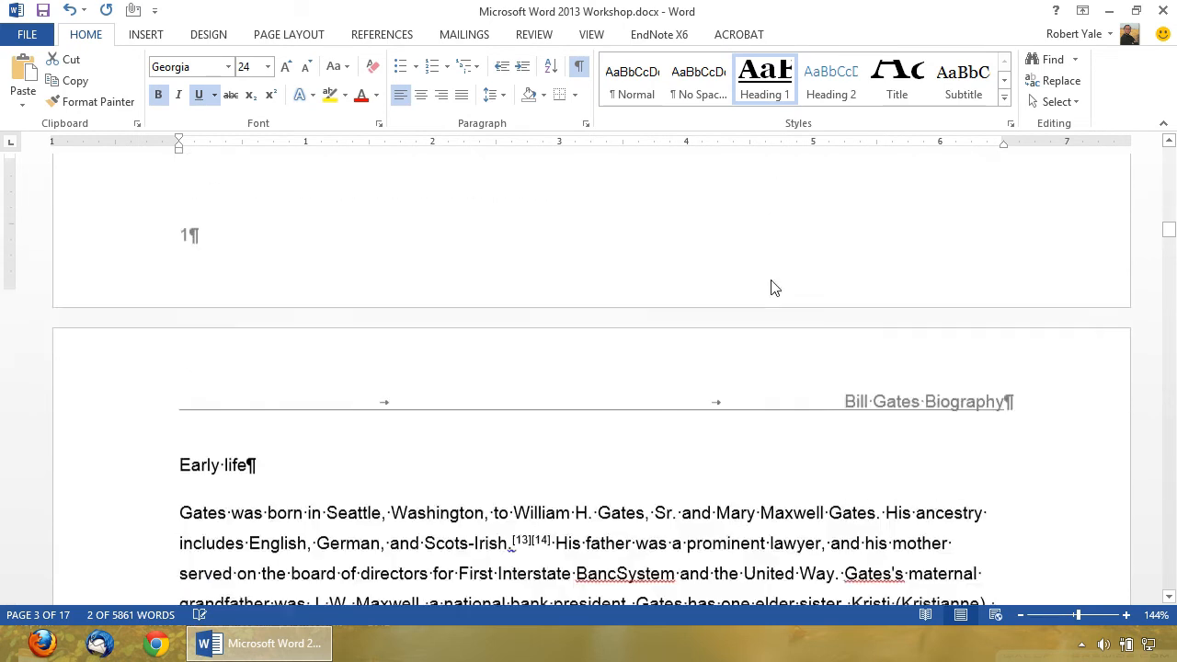
click(636, 373)
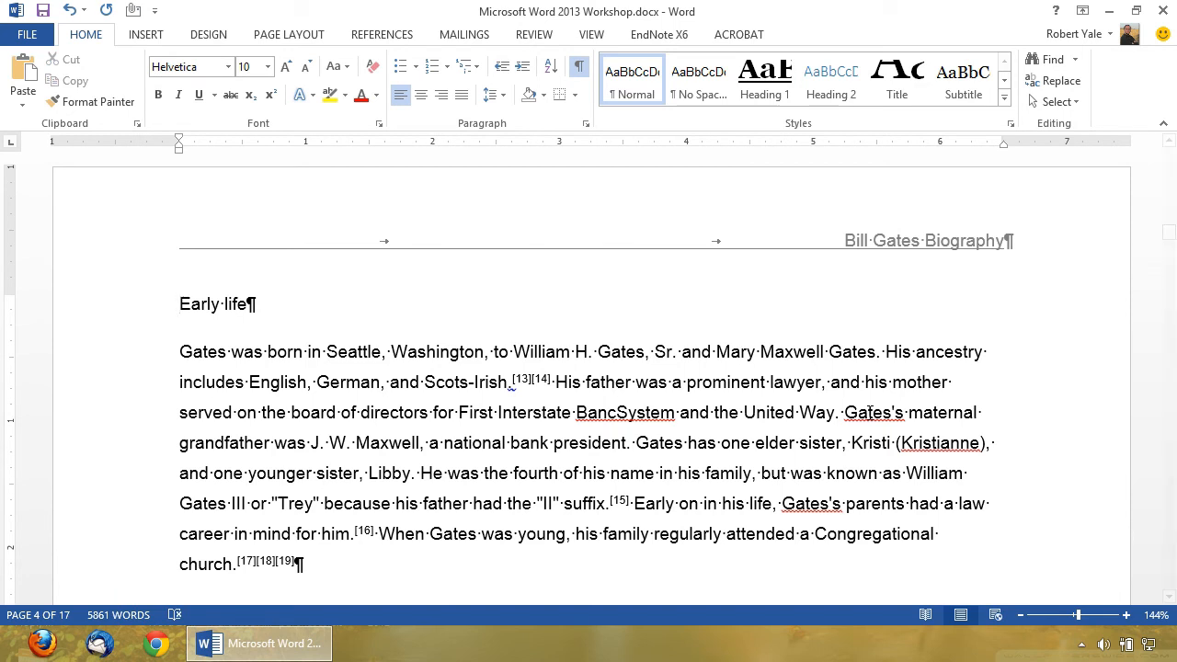
key(Return)
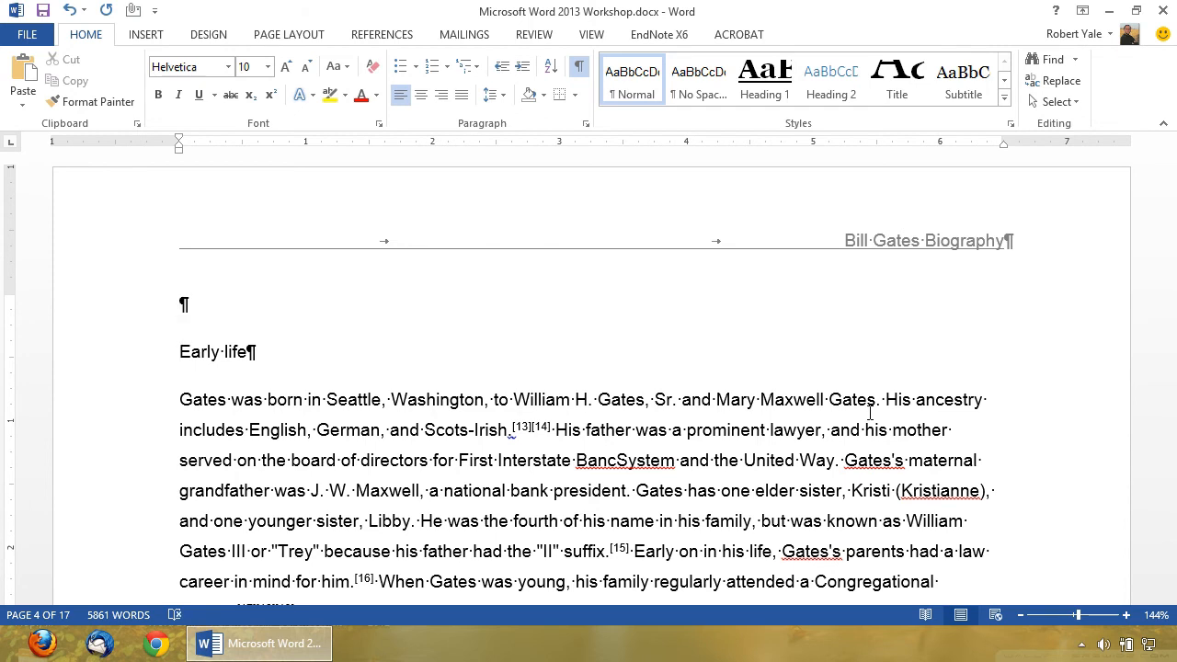
text(Bill Gates Biography)
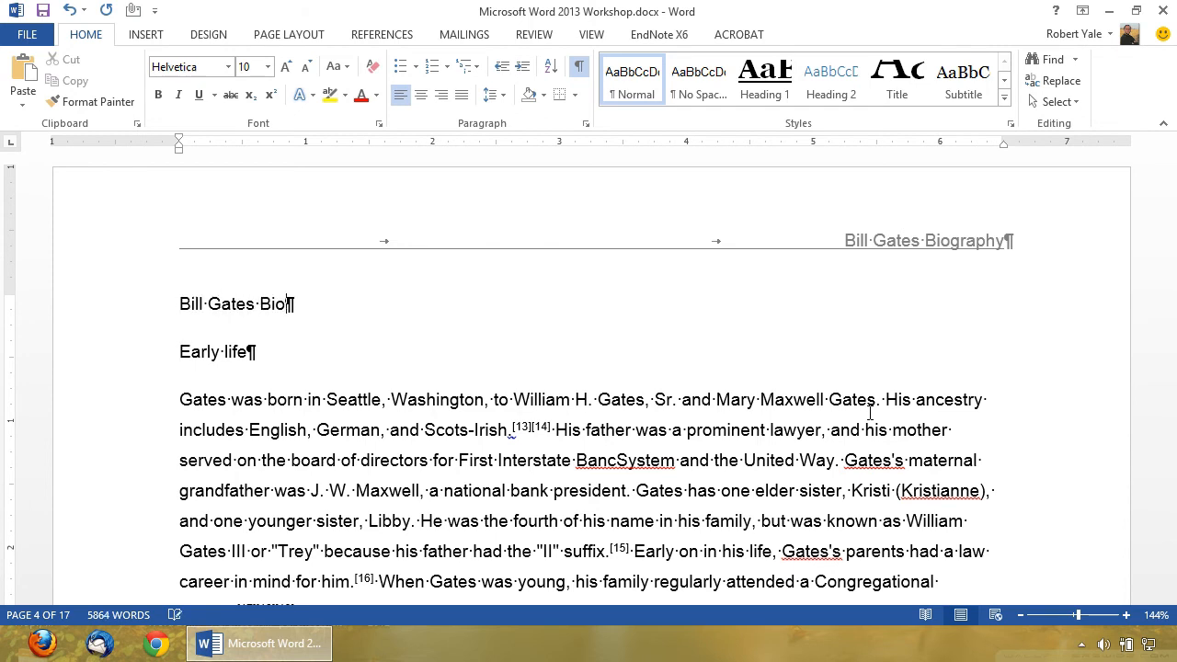
key(shift+Home)
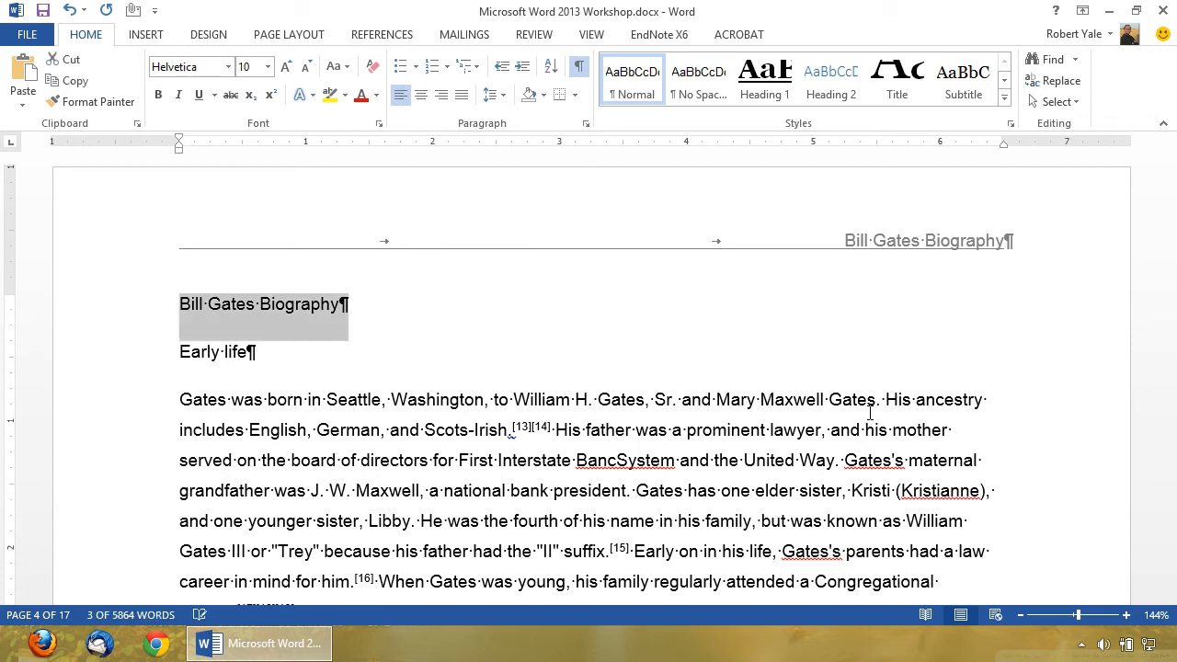
click(756, 74)
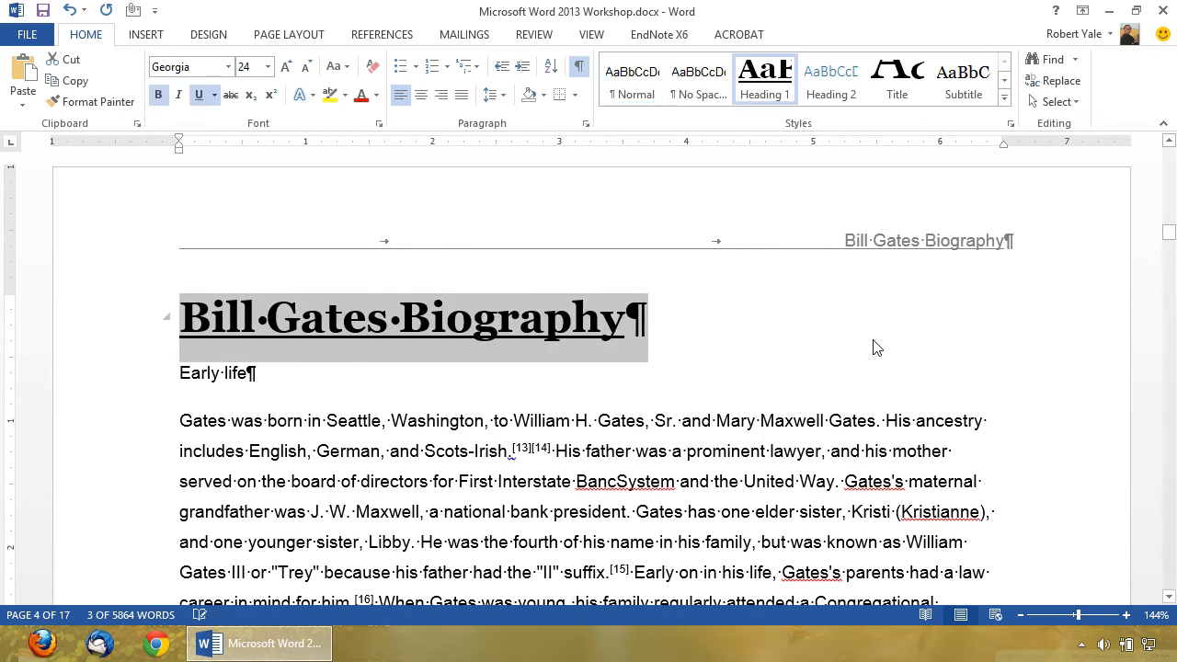
Increase the "Early life" subheading to 16 pt and make it bold.
click(412, 381)
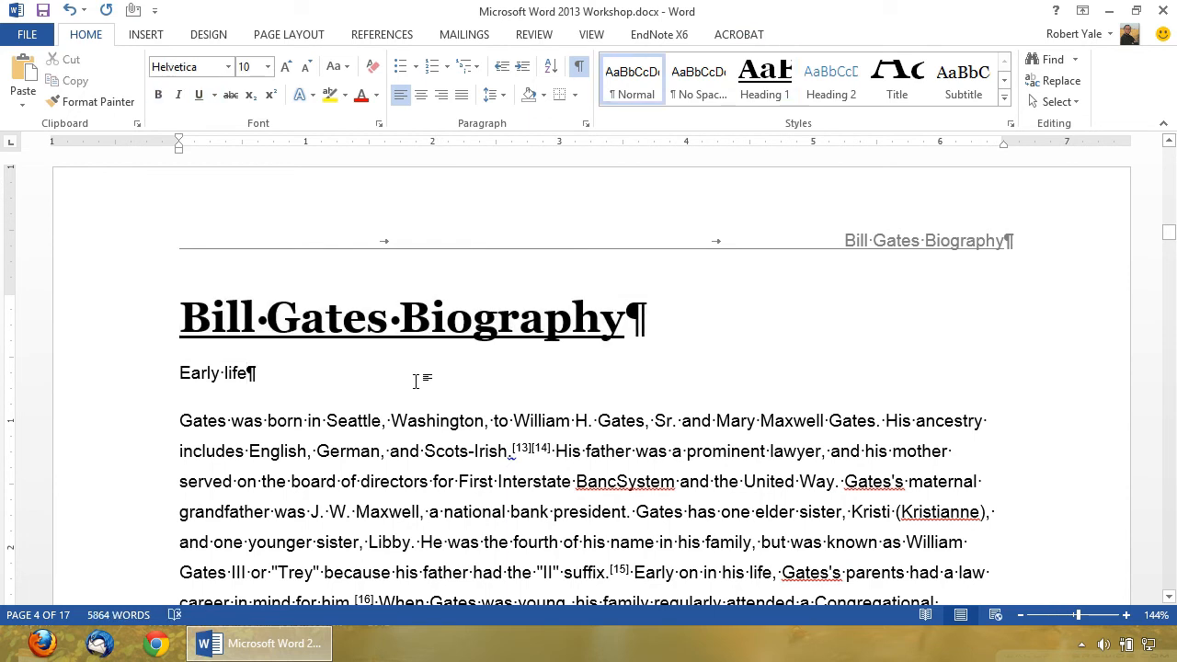
drag(273, 381, 148, 394)
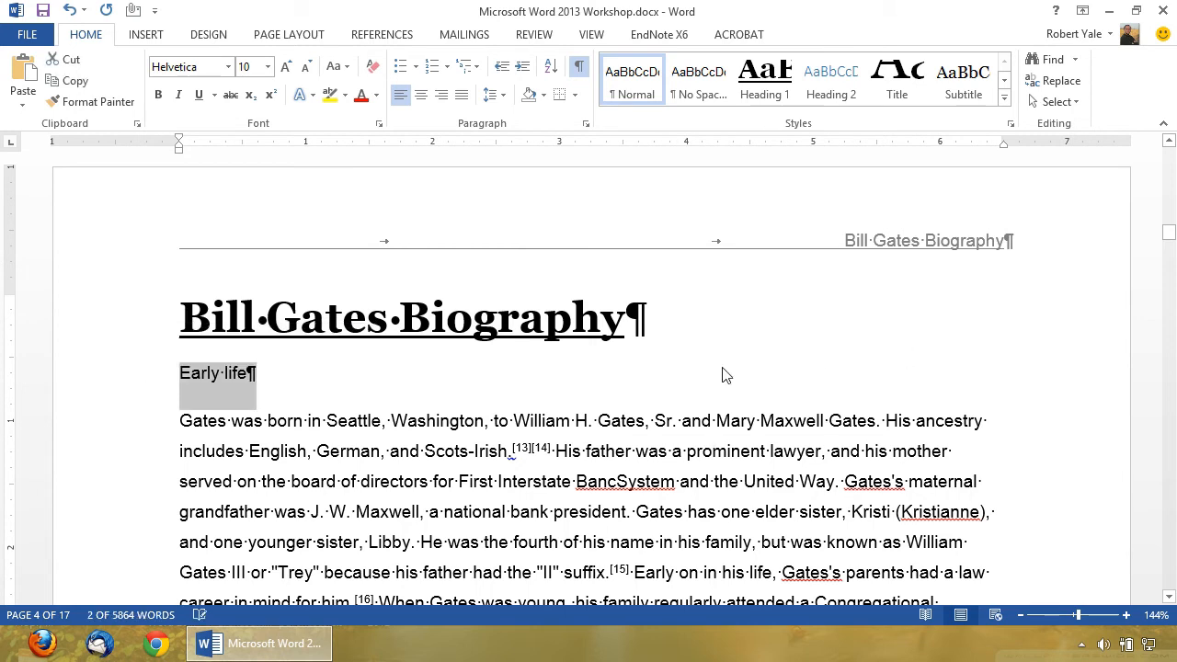
click(286, 69)
click(287, 69)
click(287, 69)
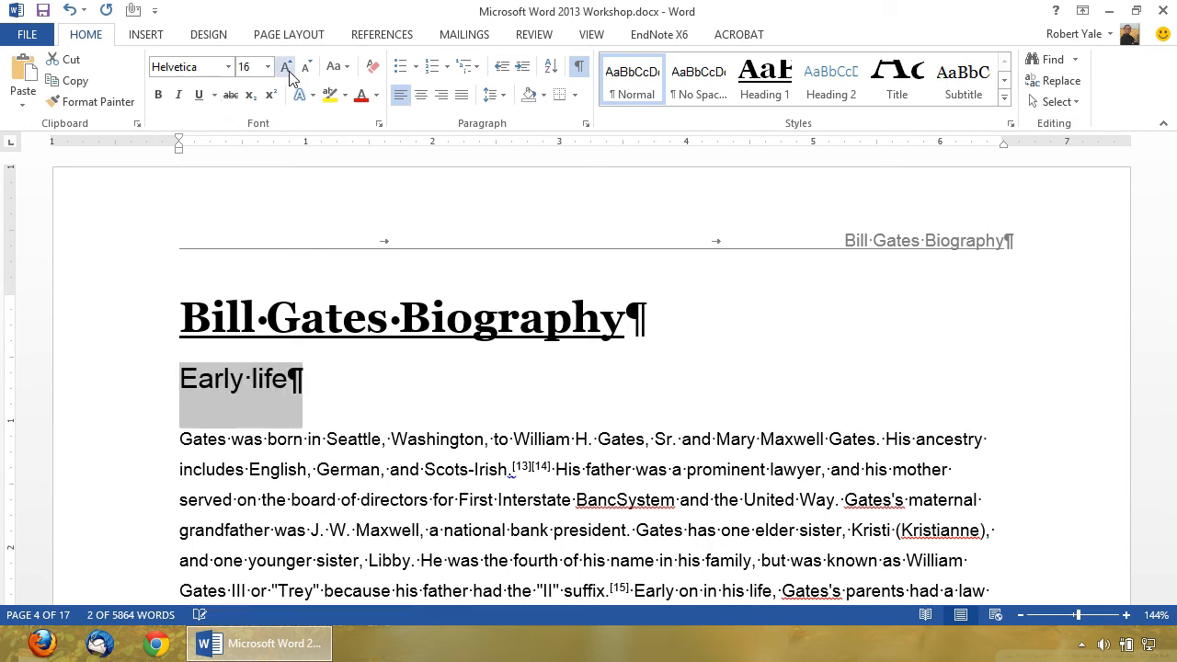
click(159, 97)
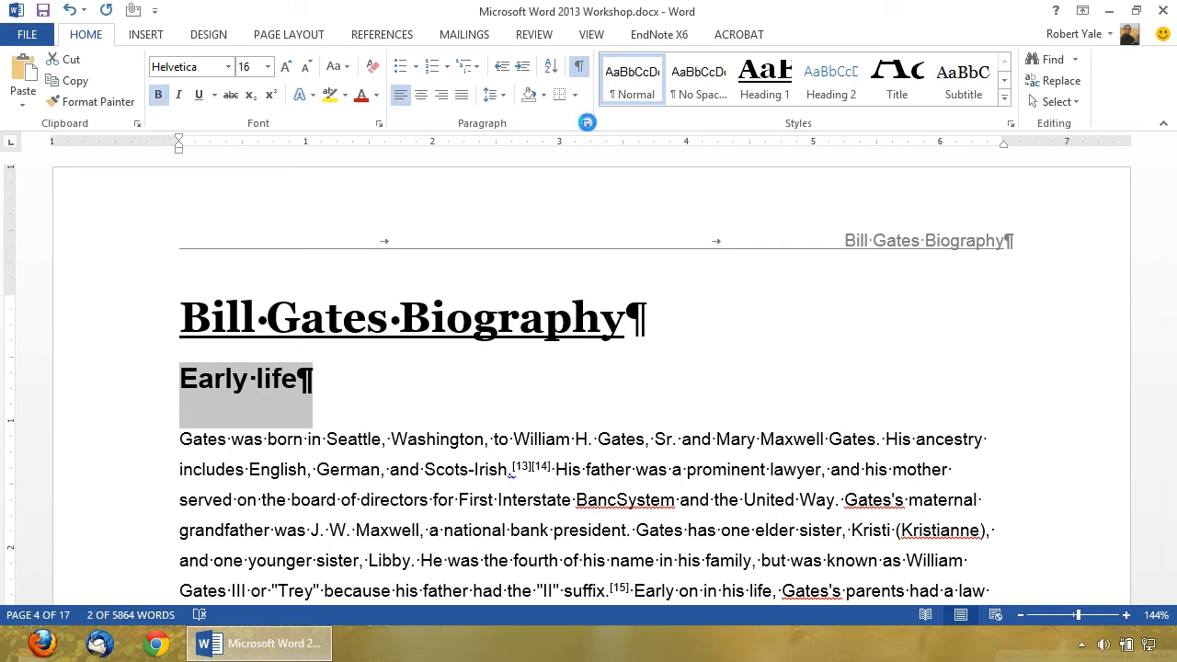
Set the line spacing of the "Early life" subheading to single.
click(586, 123)
click(967, 376)
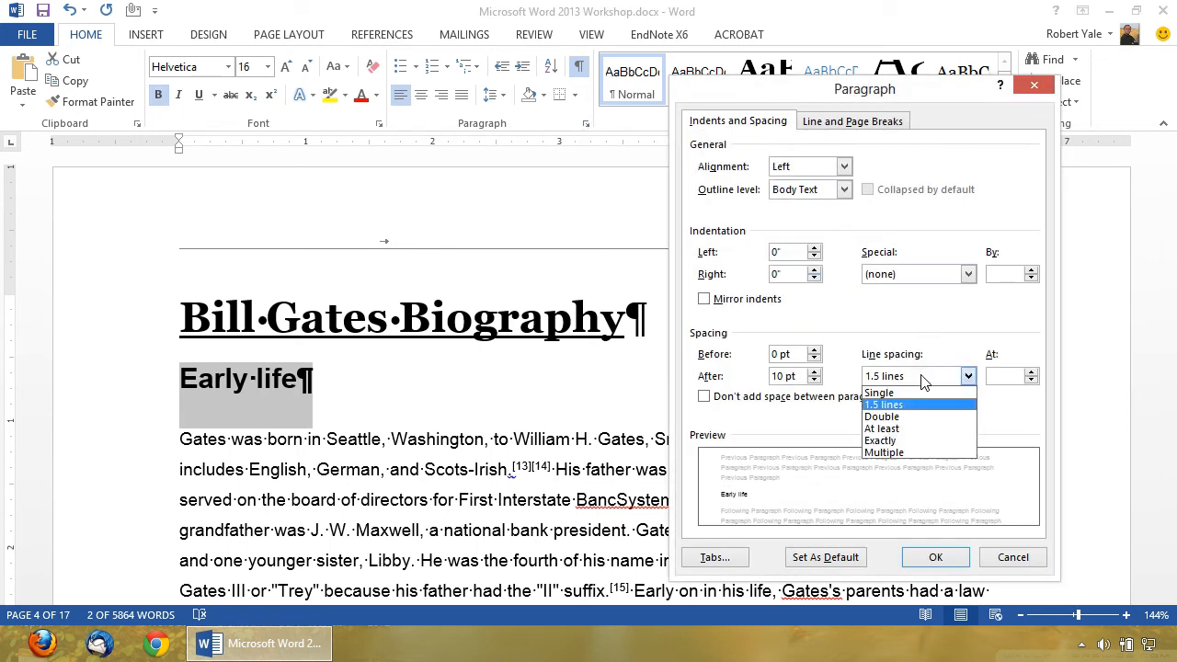
click(879, 393)
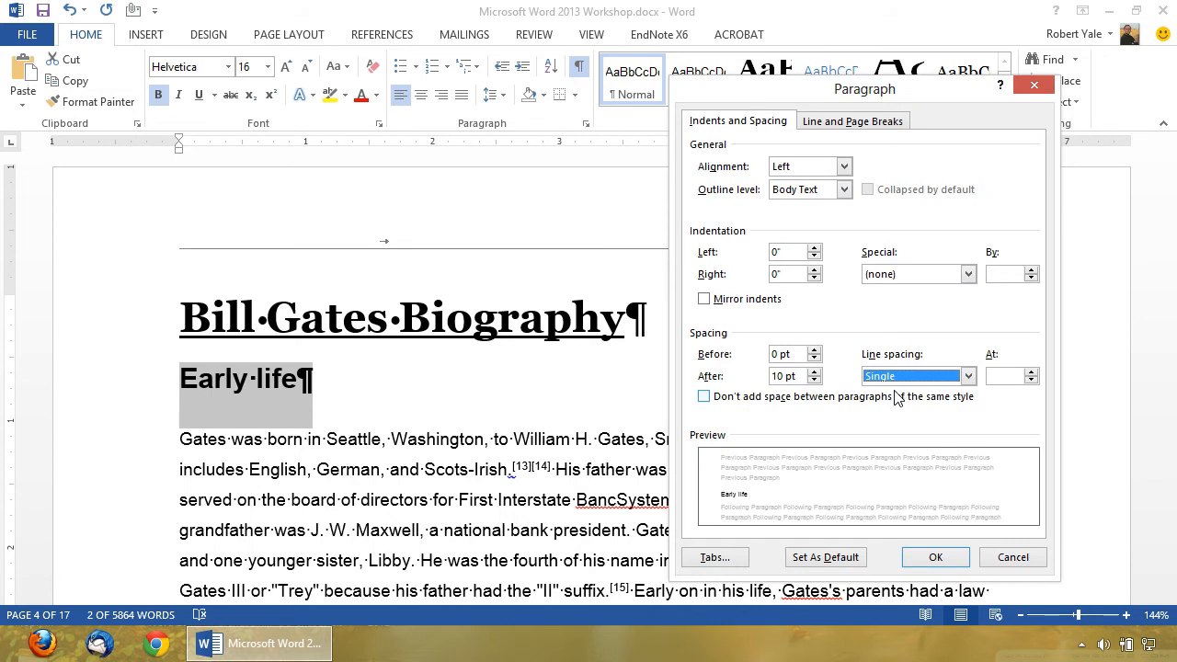
click(930, 557)
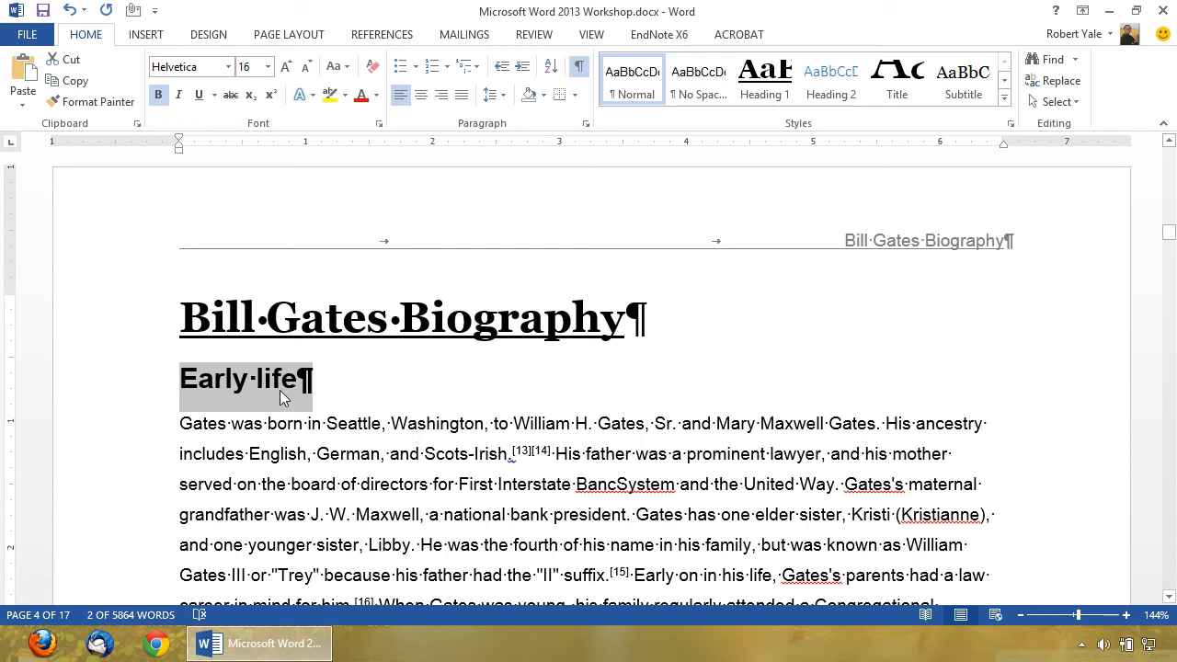
Update the Heading 2 style to match the formatted "Early life" subheading.
click(830, 88)
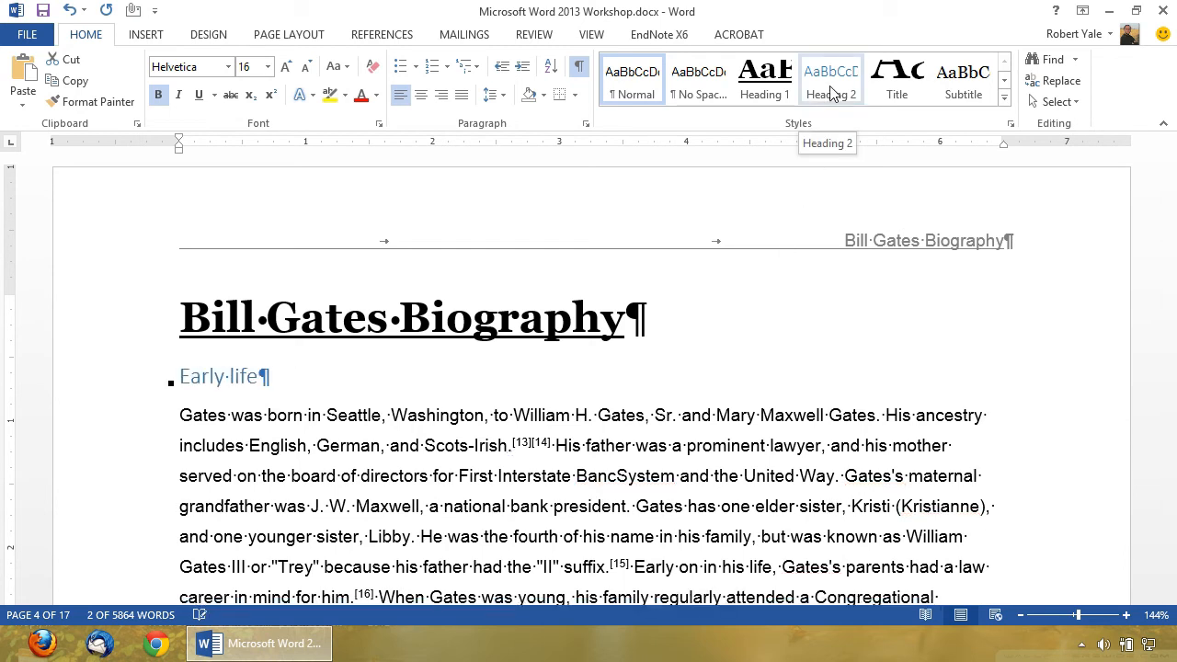
right_click(830, 92)
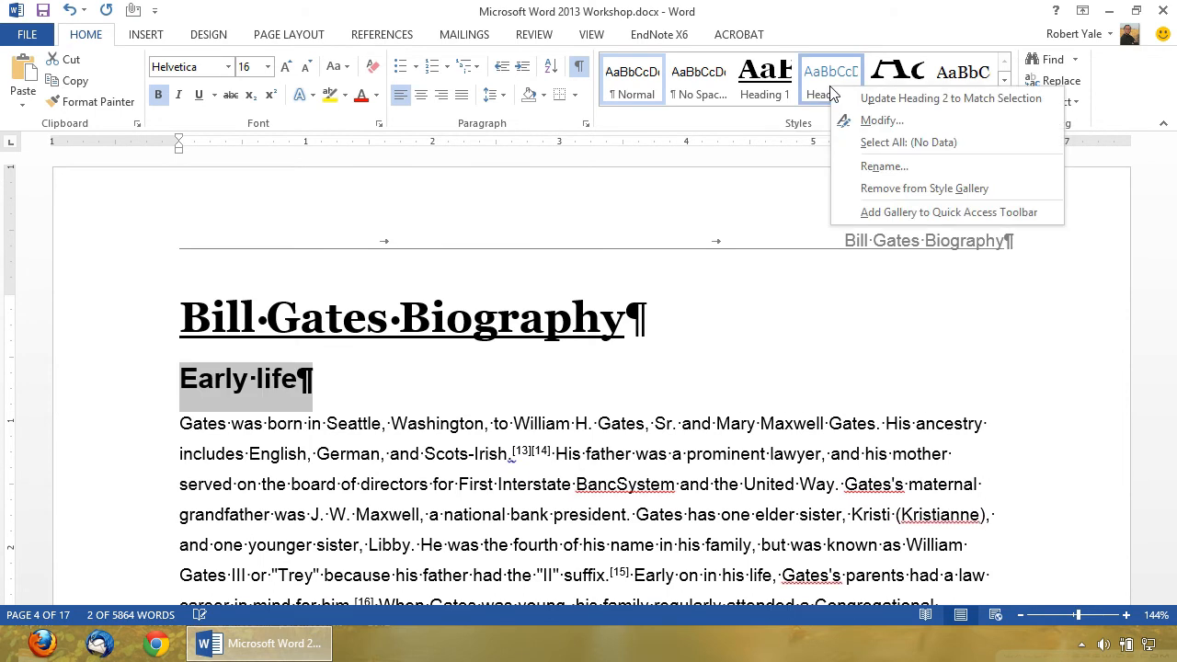
click(900, 103)
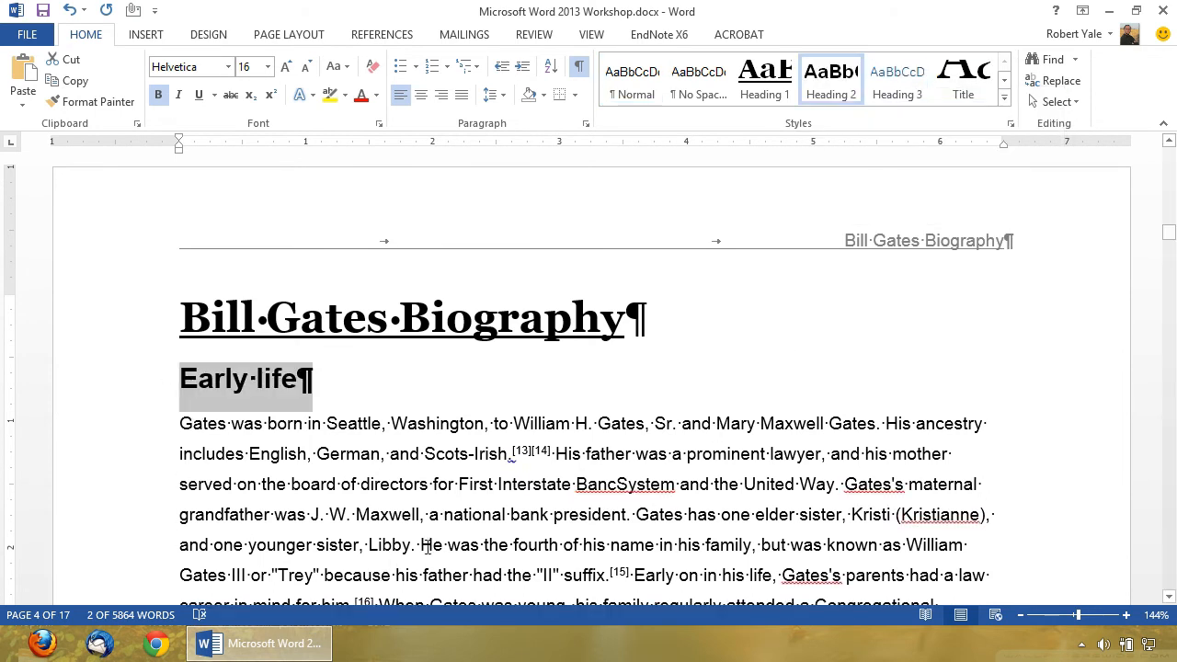
Apply the Heading 2 style to the "Microsoft" section title on page 5.
click(478, 374)
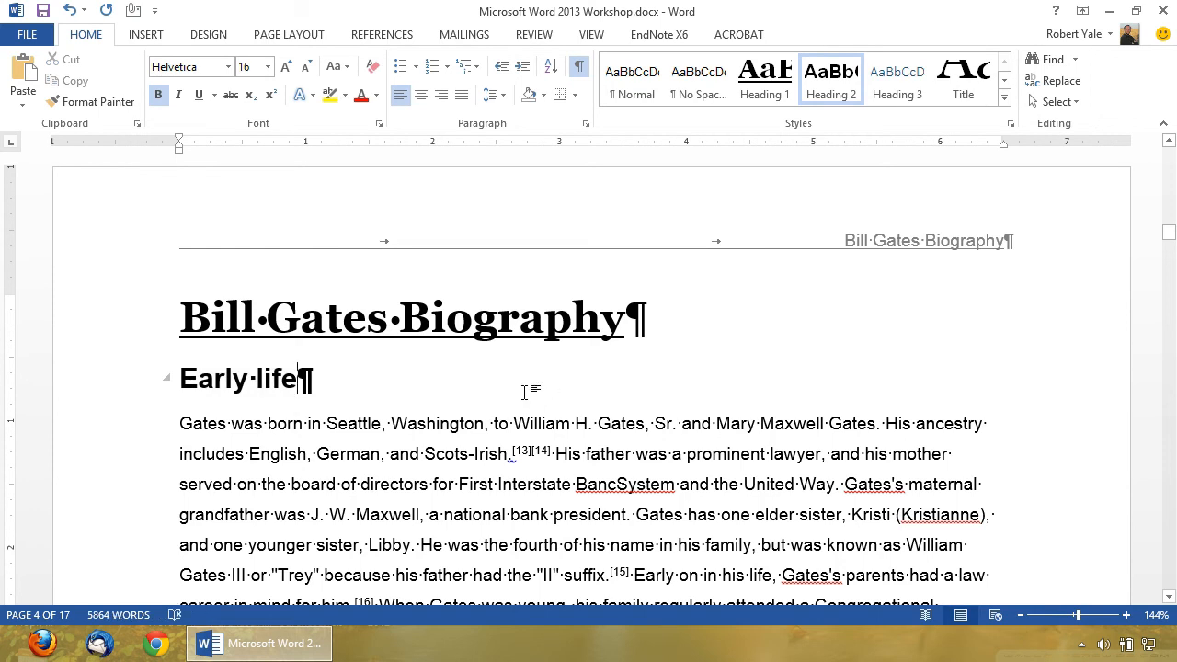
scroll(494, 416, down, 3)
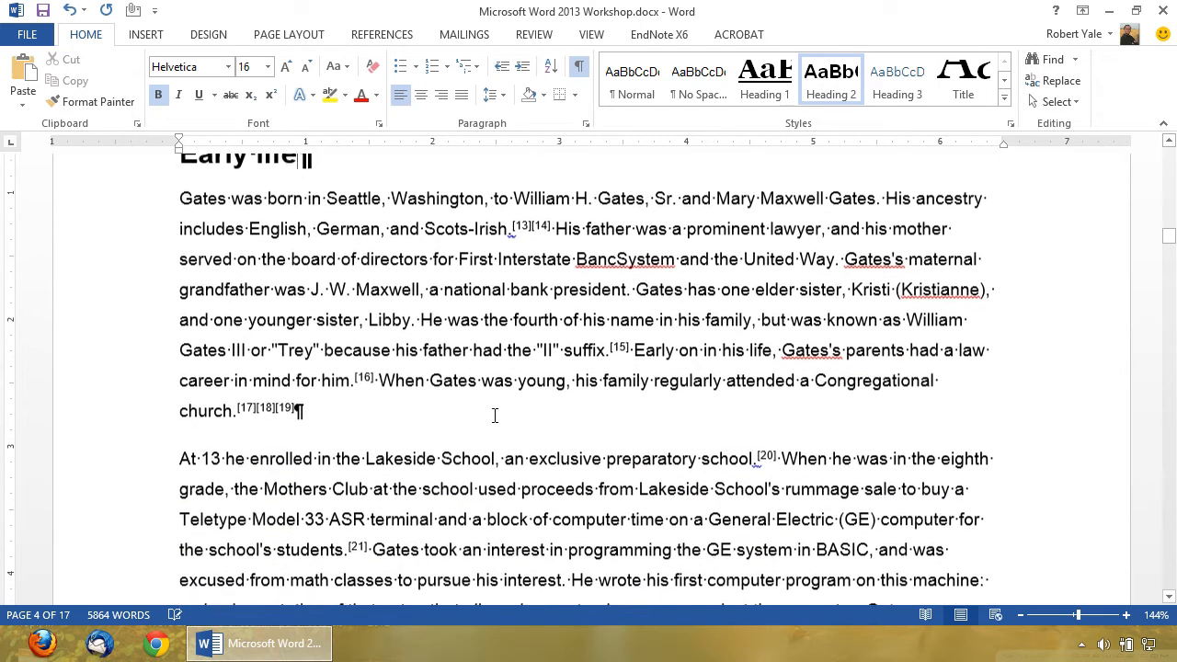
scroll(495, 416, down, 6)
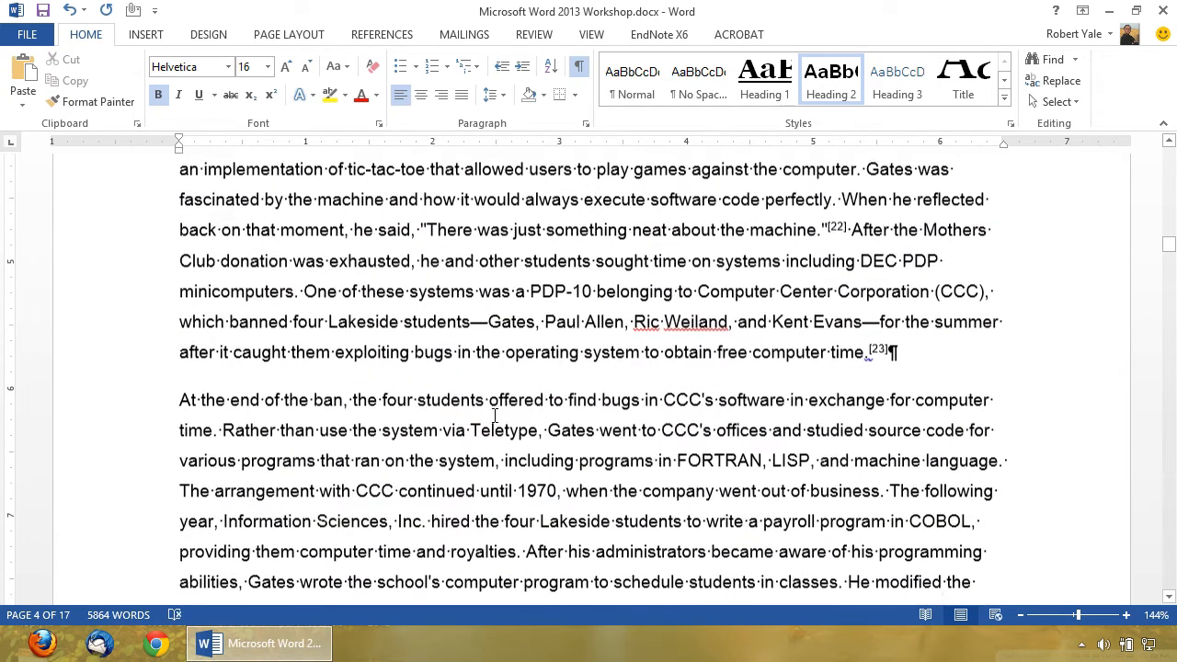
scroll(494, 416, down, 5)
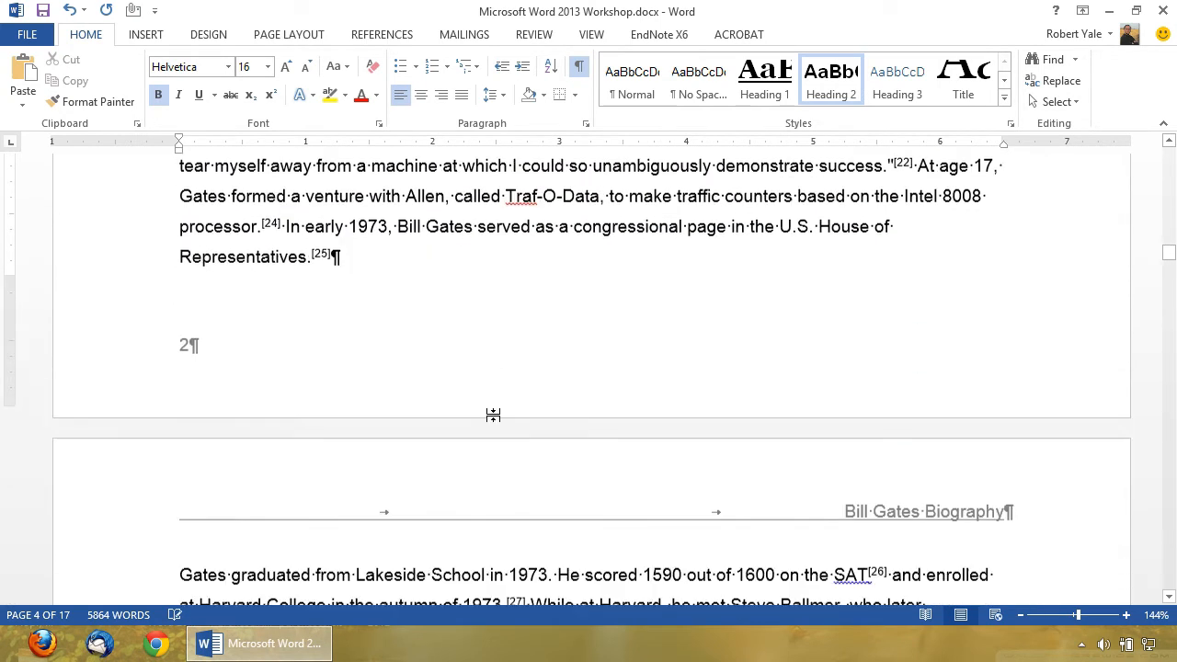
scroll(495, 416, down, 5)
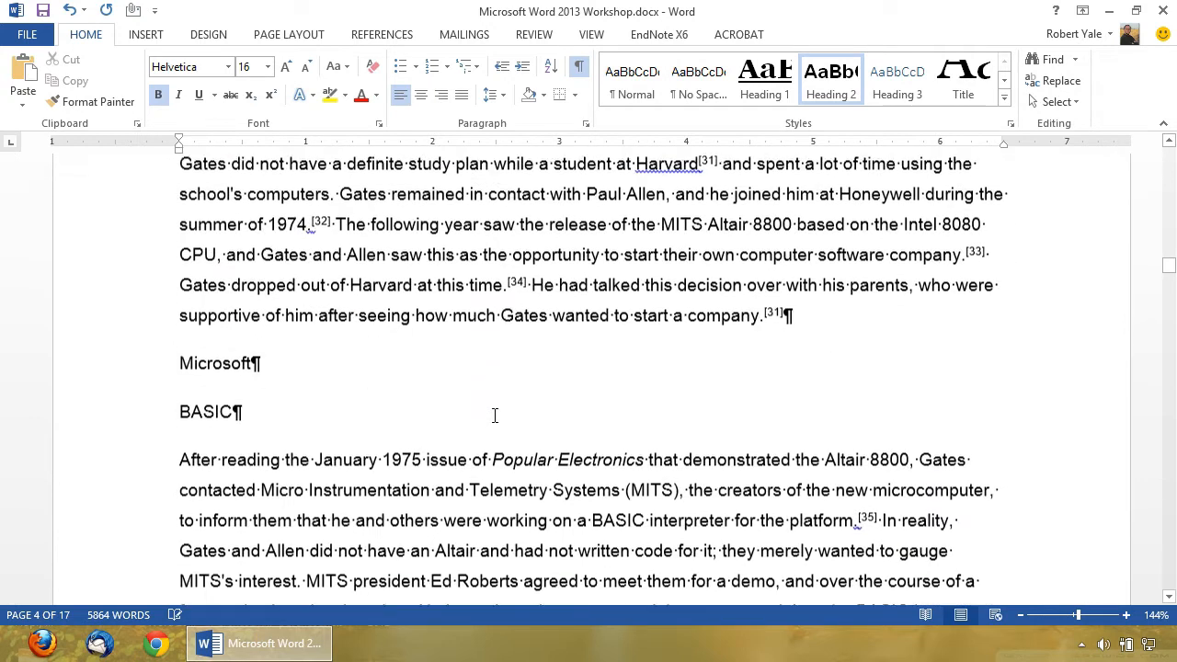
click(99, 359)
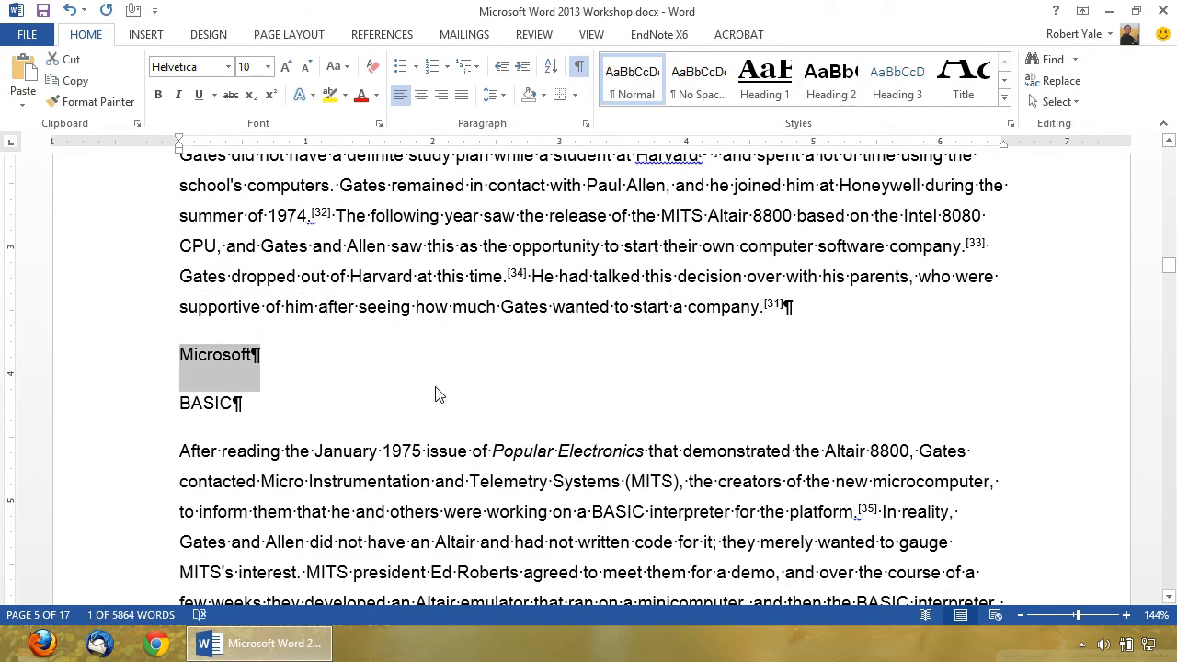
click(834, 89)
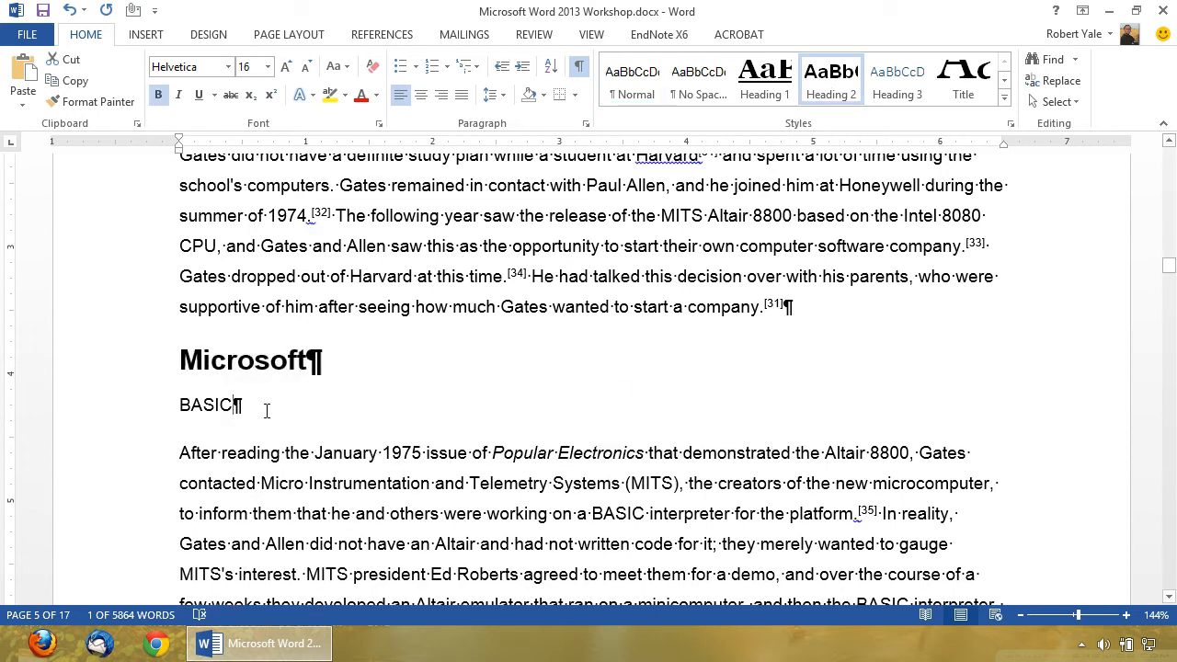
Make the "BASIC" subheading below "Microsoft" bold and increase it to 12 pt.
click(158, 407)
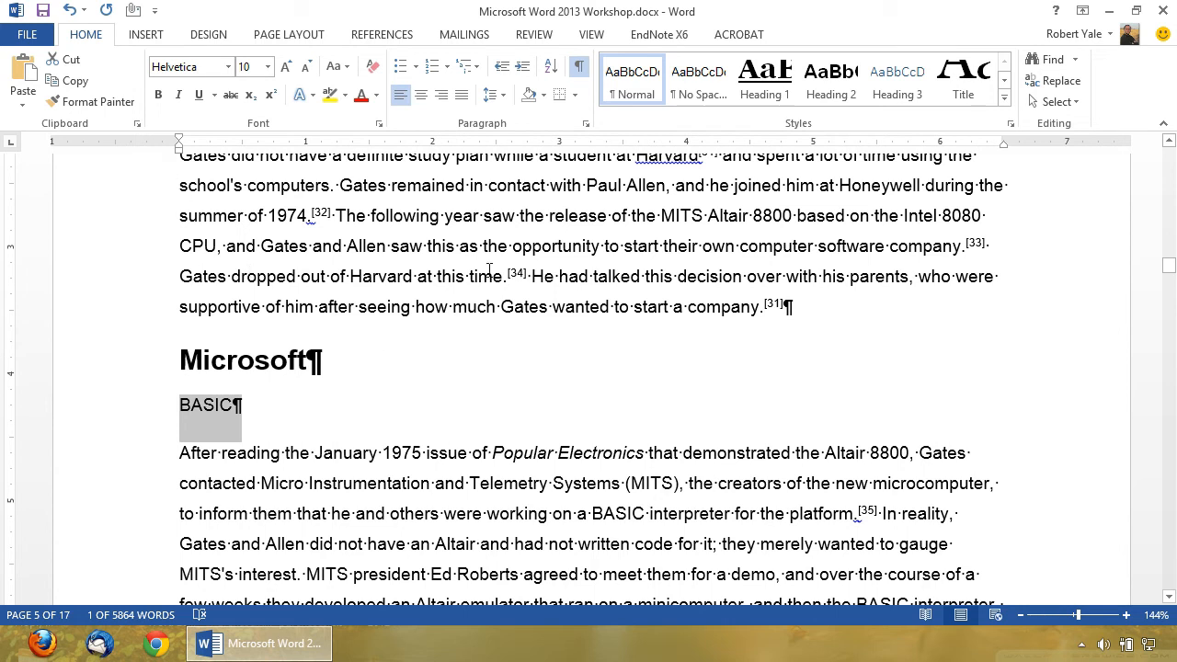
click(159, 95)
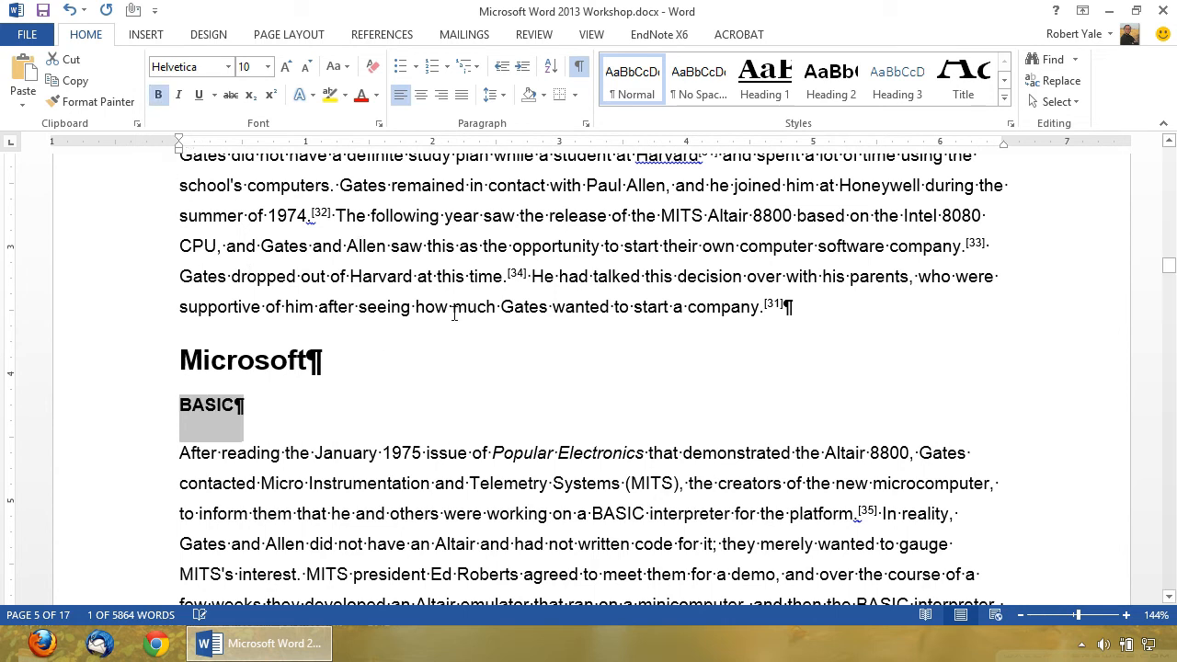
click(285, 68)
click(285, 68)
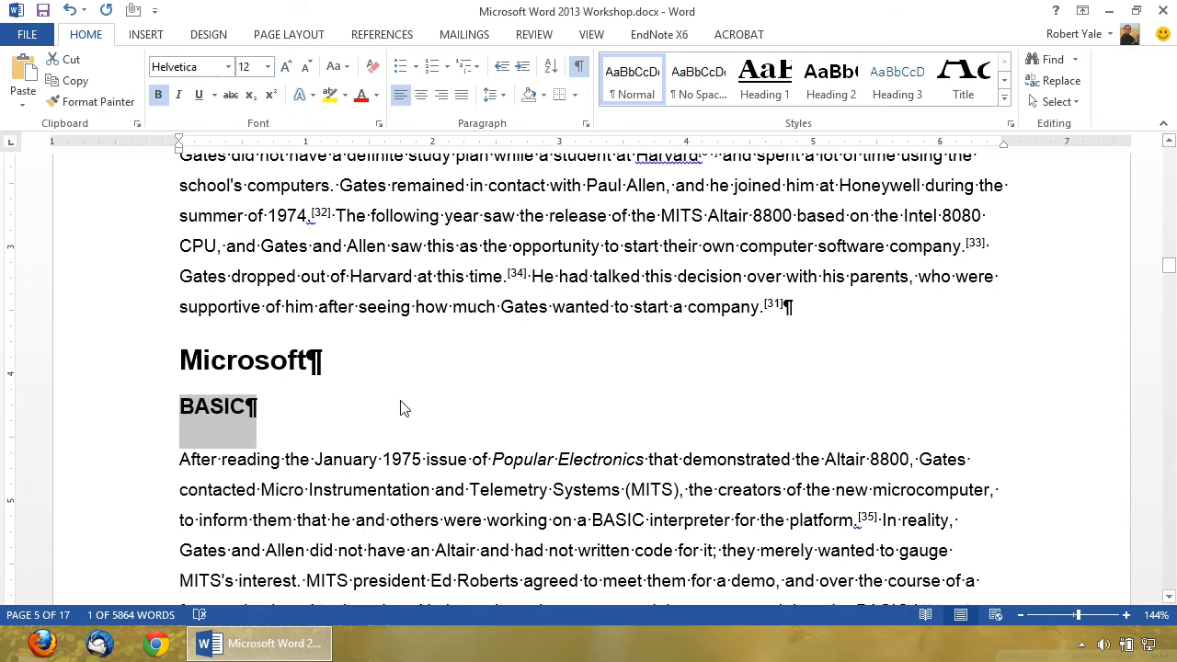
Set the "BASIC" subheading's spacing after to 0 pt and its line spacing to single.
click(585, 124)
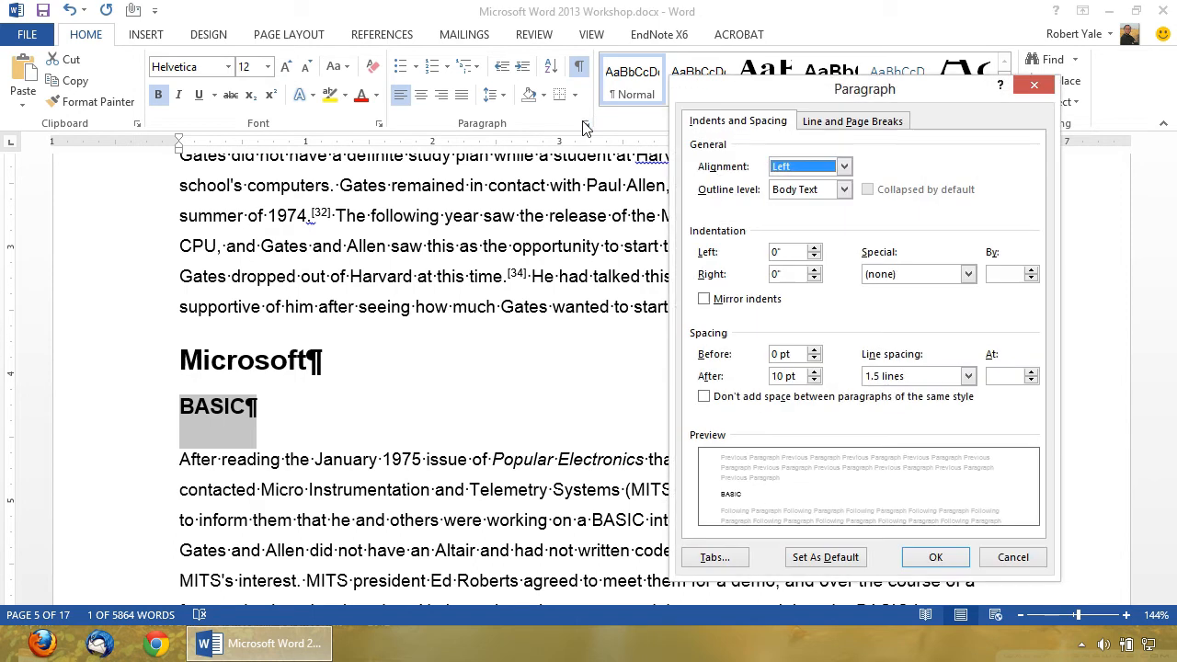
click(815, 381)
click(814, 381)
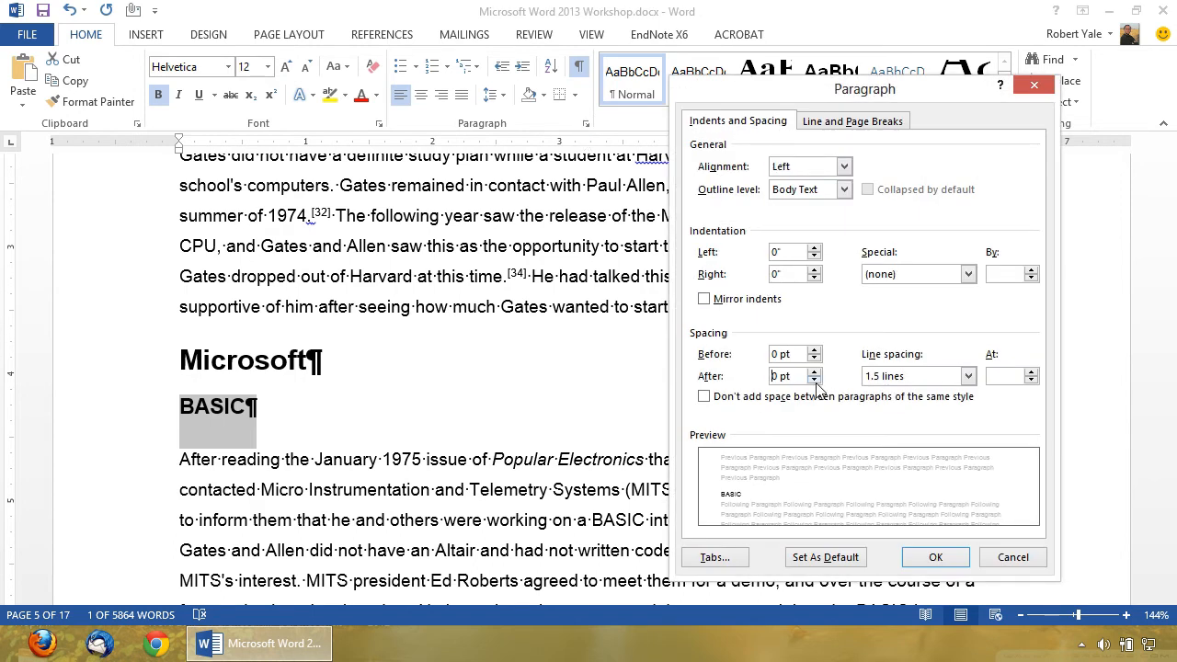
click(919, 376)
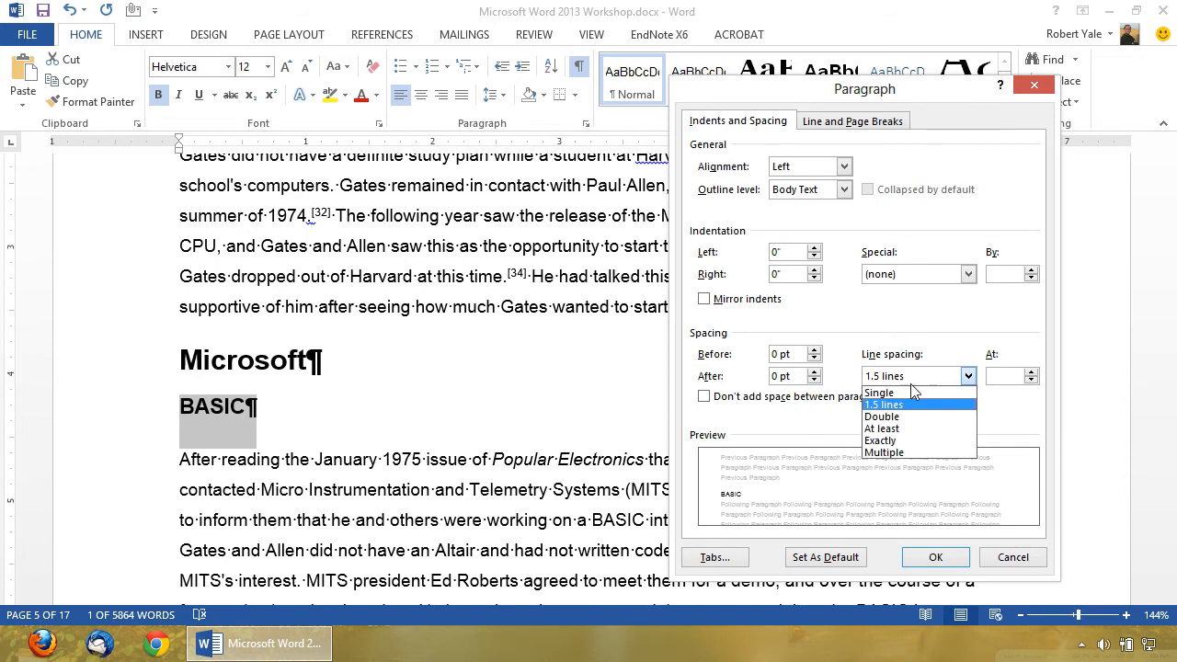
click(913, 393)
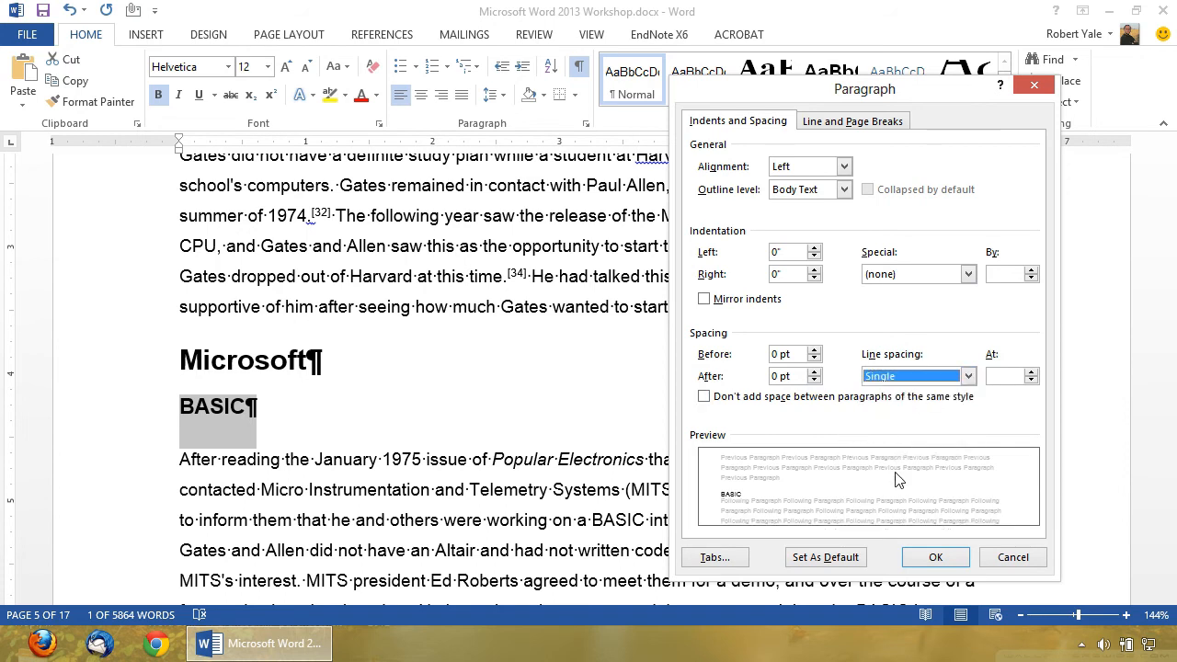
click(935, 558)
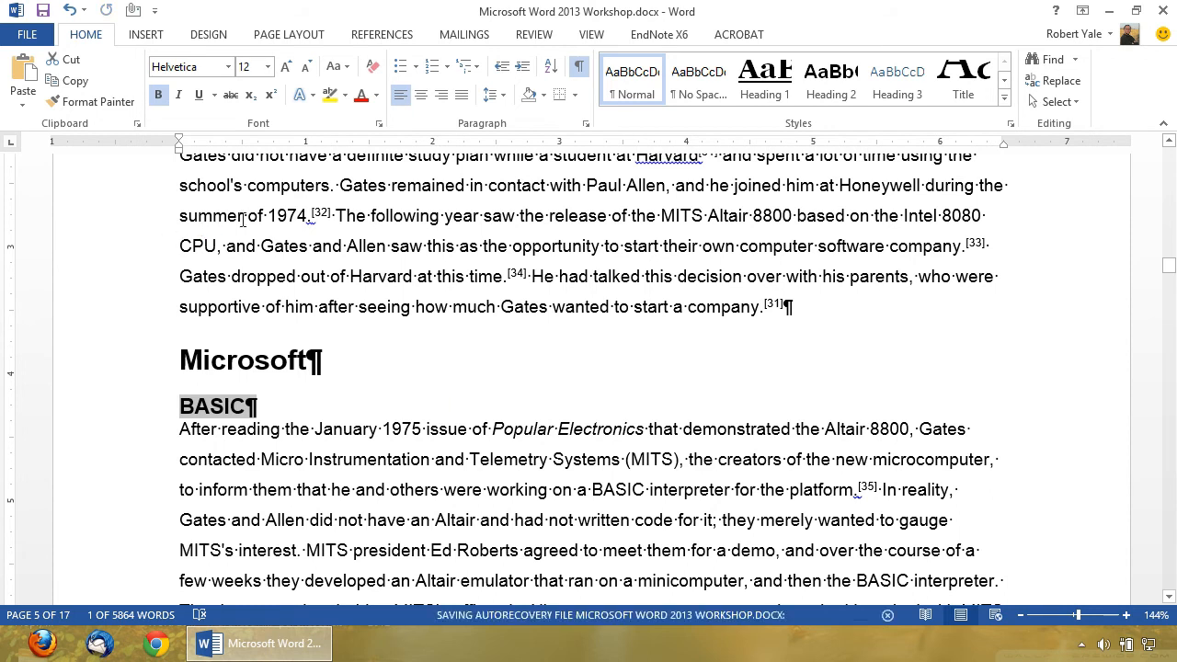
Center the "BASIC" subheading and update the Heading 3 style to match it.
click(420, 95)
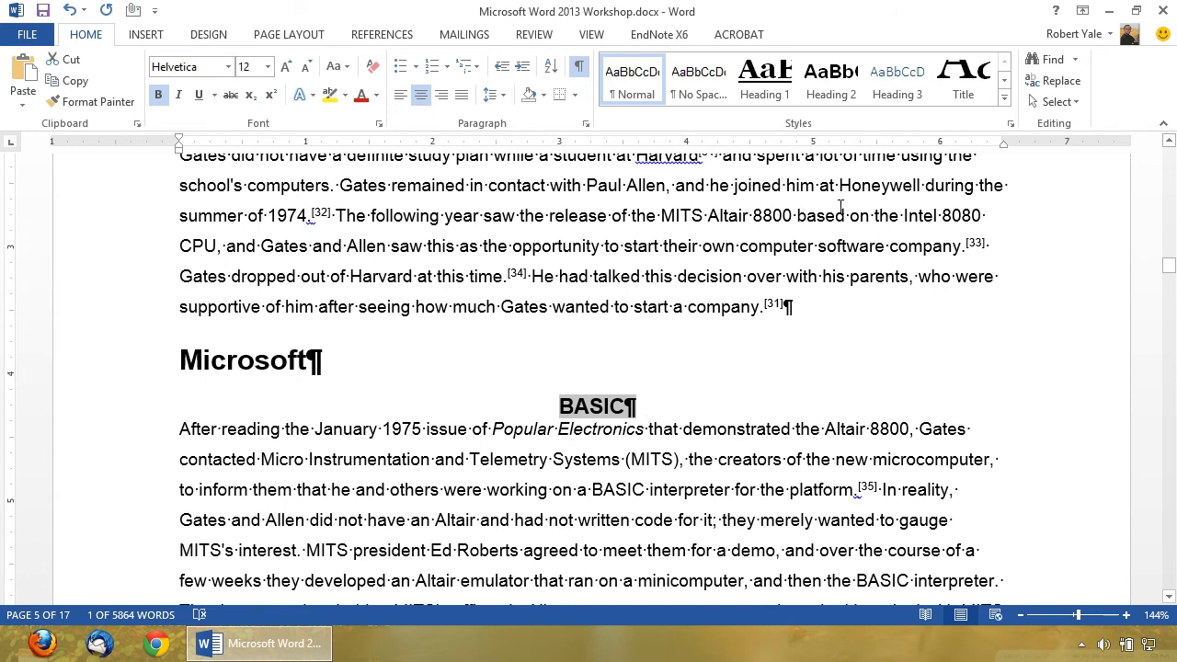
right_click(890, 91)
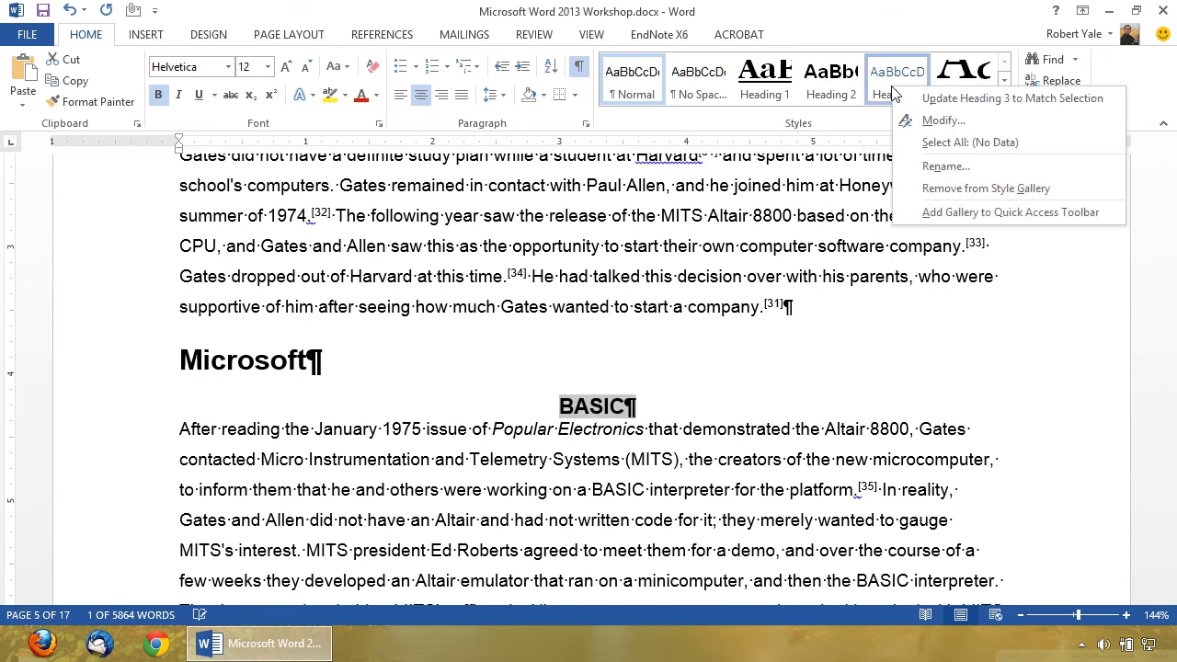
click(967, 101)
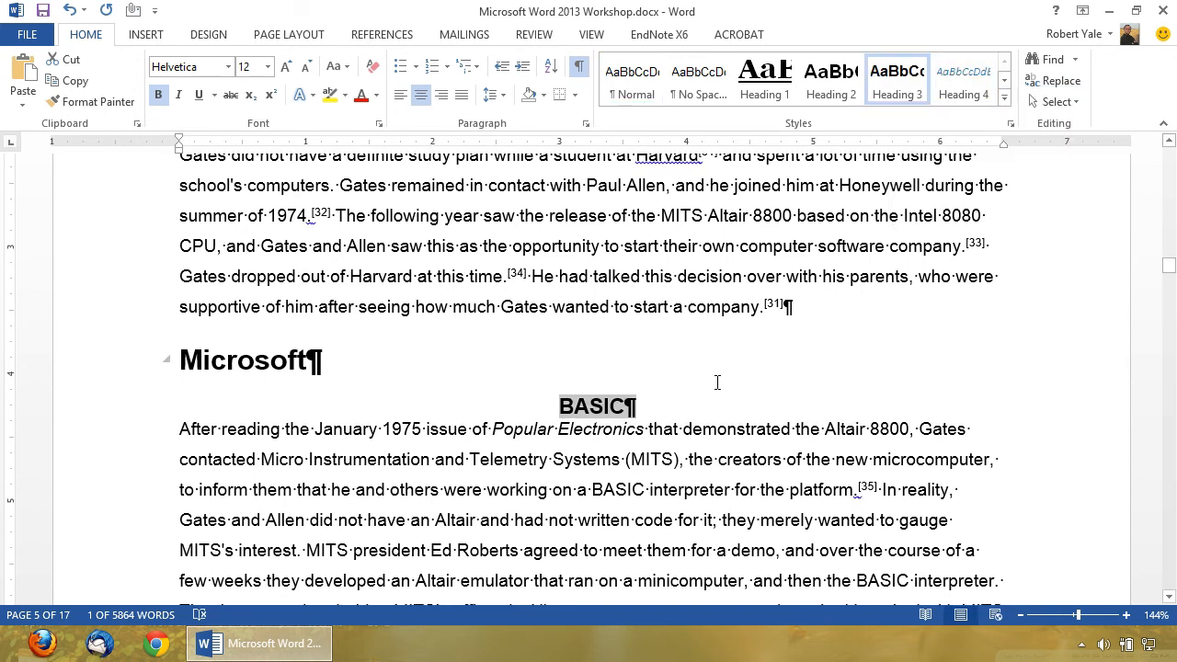
click(703, 401)
Apply the Heading 3 style to the "IBM partnership" and "Windows" subheadings on page 6.
scroll(696, 376, down, 3)
scroll(694, 377, down, 6)
scroll(693, 394, down, 3)
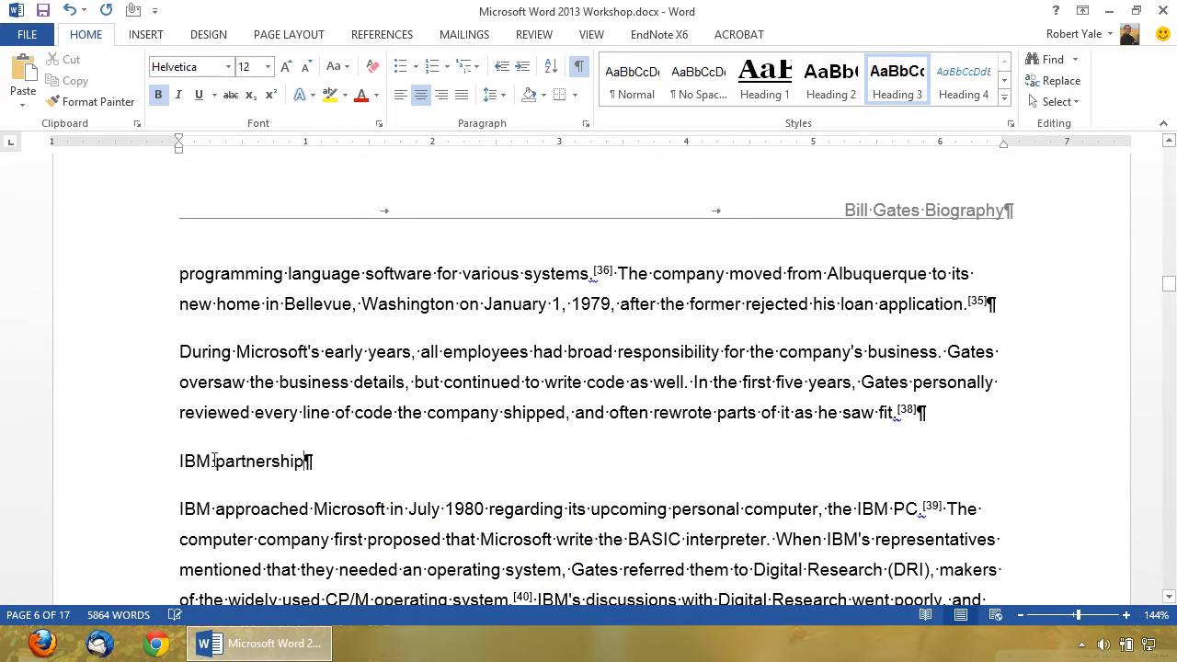
click(170, 464)
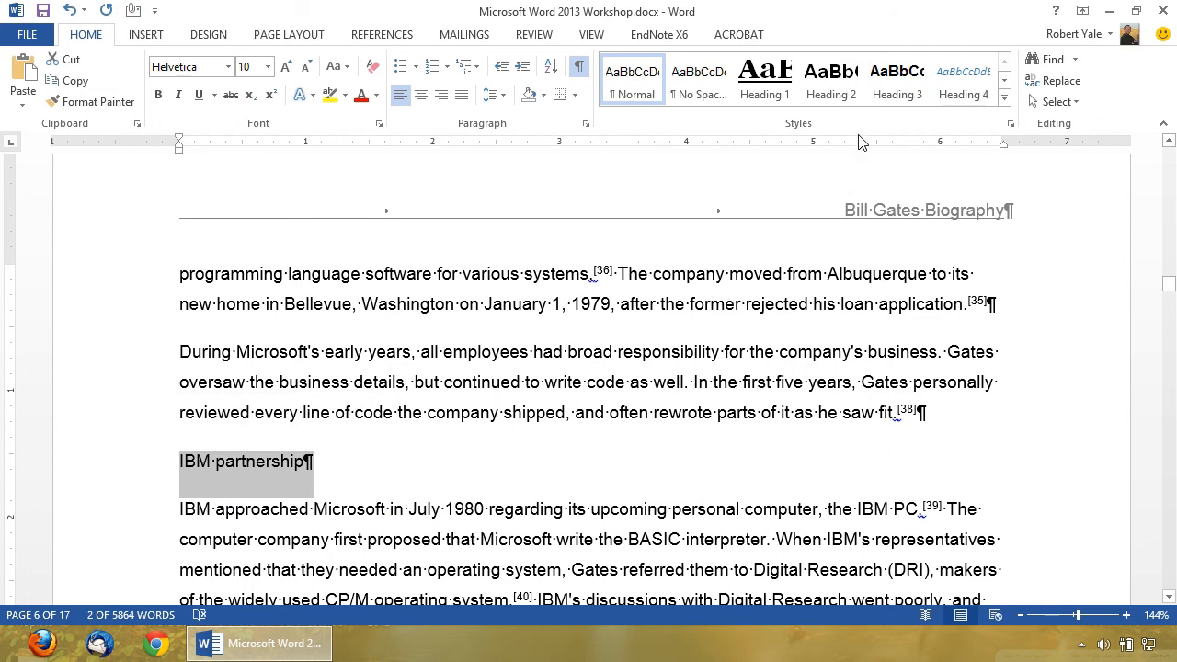
click(896, 78)
scroll(627, 448, down, 5)
scroll(627, 449, down, 3)
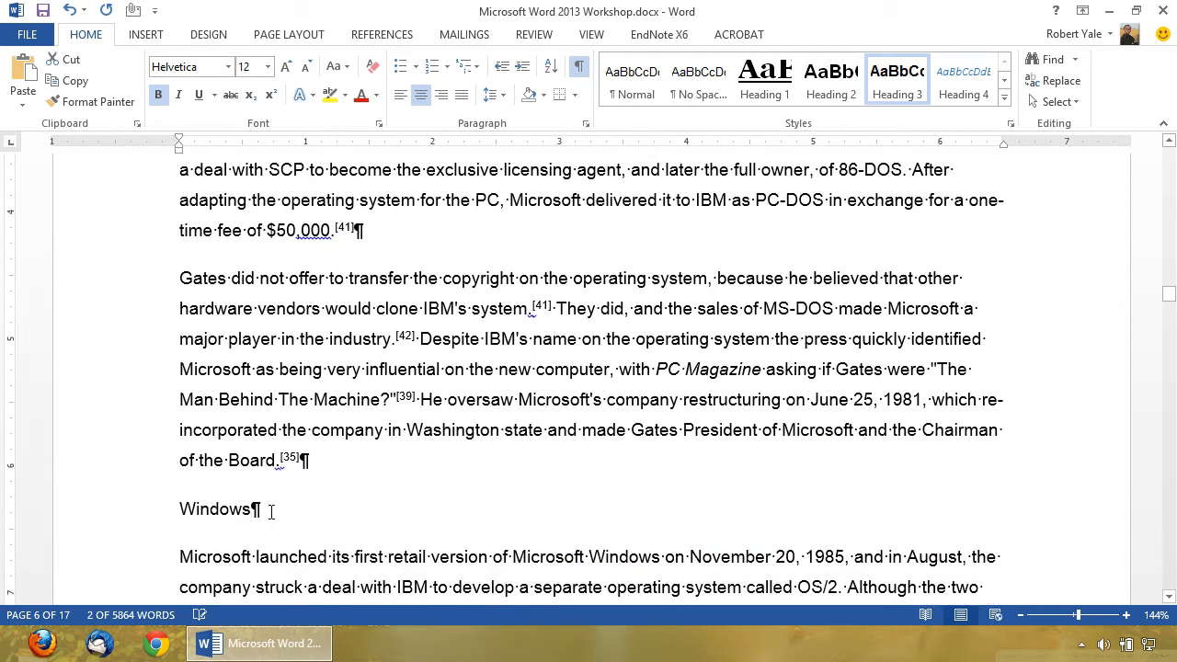
click(158, 513)
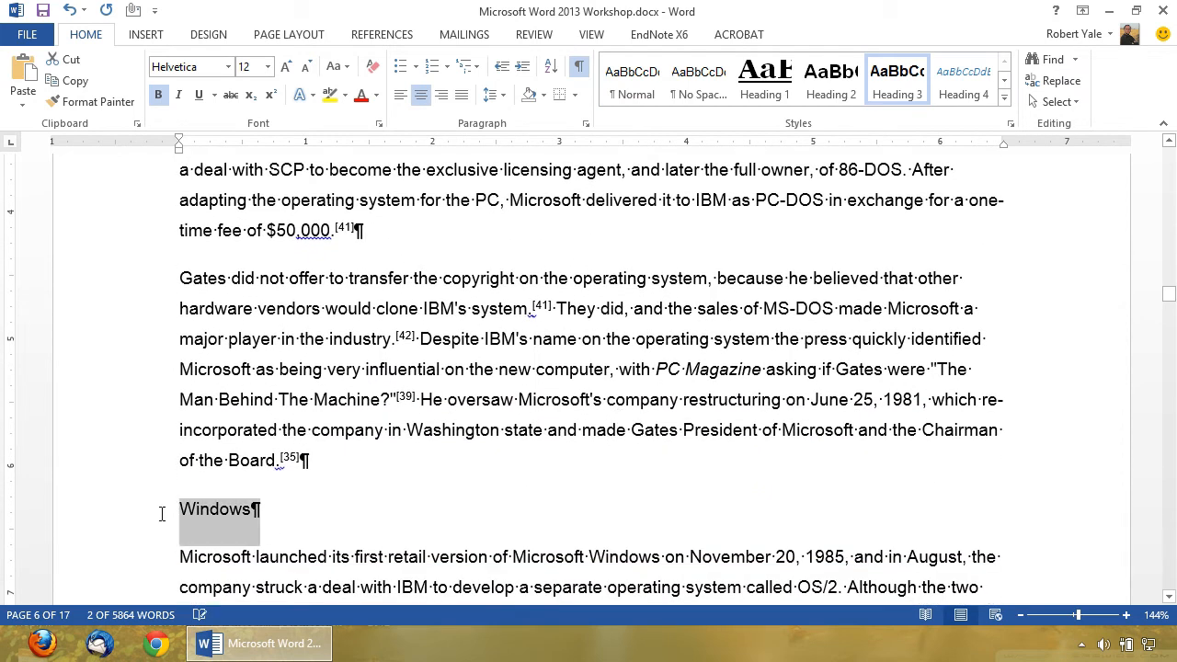
click(892, 96)
Apply the Heading 3 style to the "Management style" and "Antitrust litigation" subheadings.
scroll(728, 425, down, 4)
scroll(728, 426, up, 1)
click(79, 447)
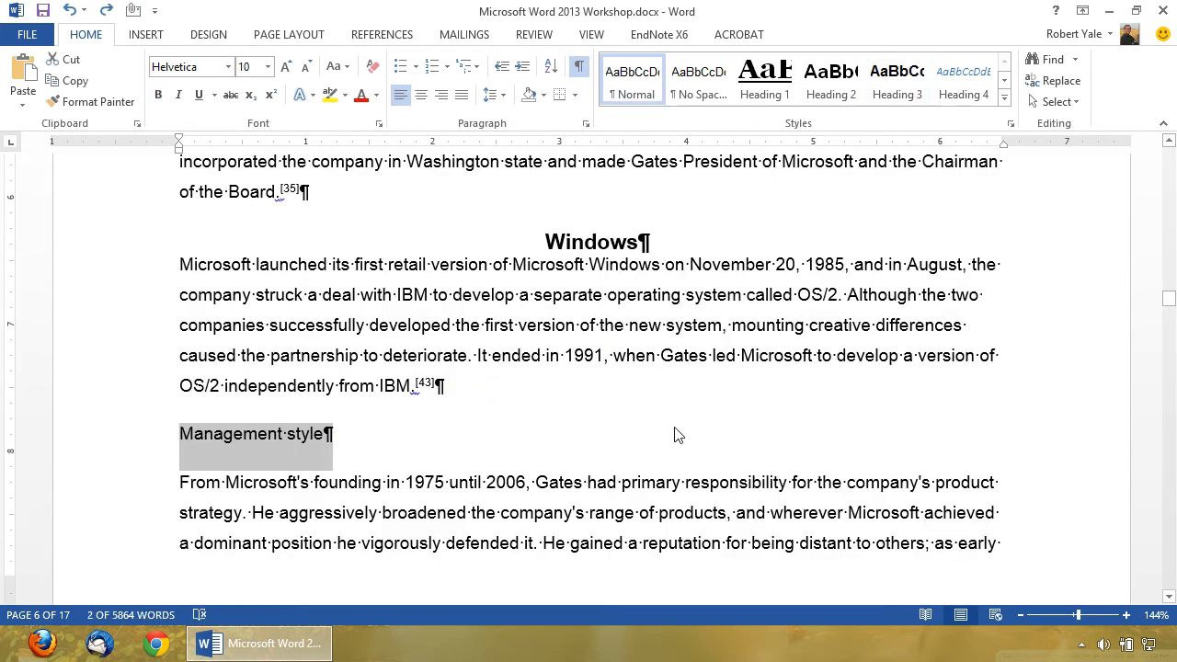
click(894, 92)
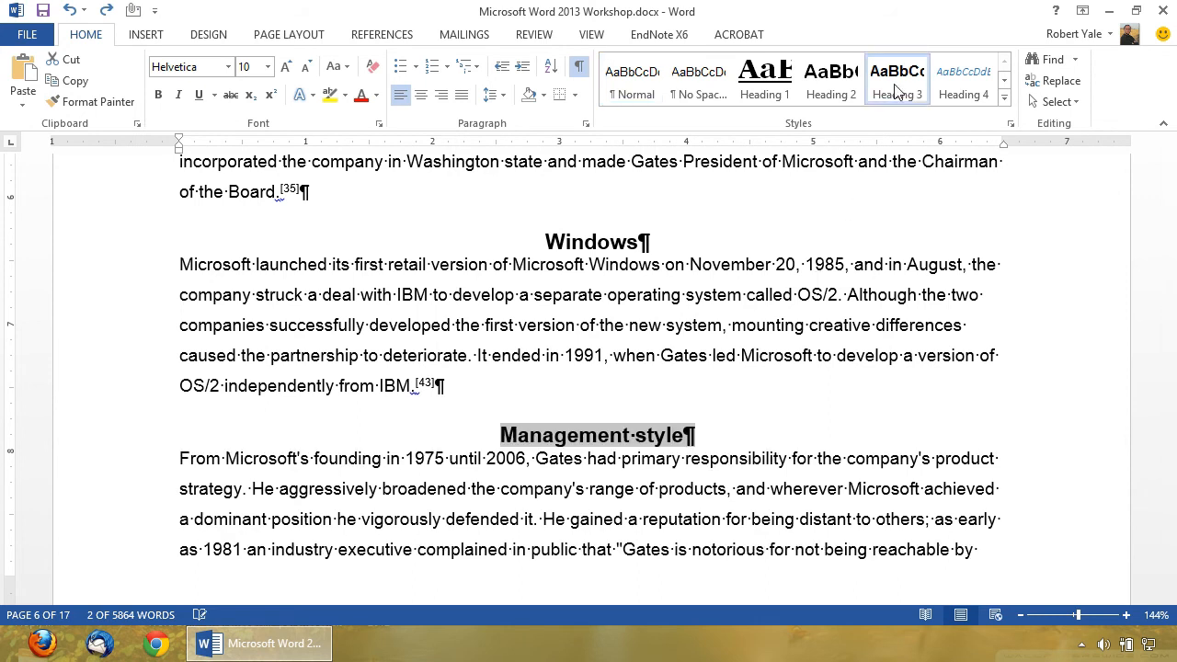
scroll(783, 376, down, 12)
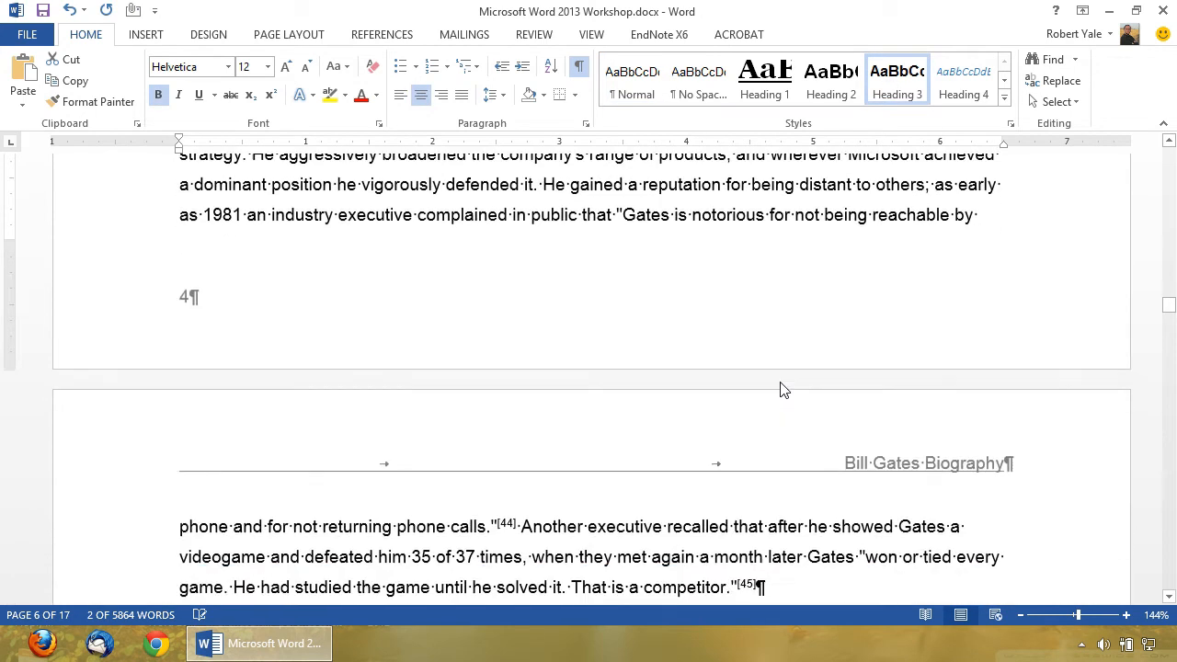
scroll(778, 384, down, 6)
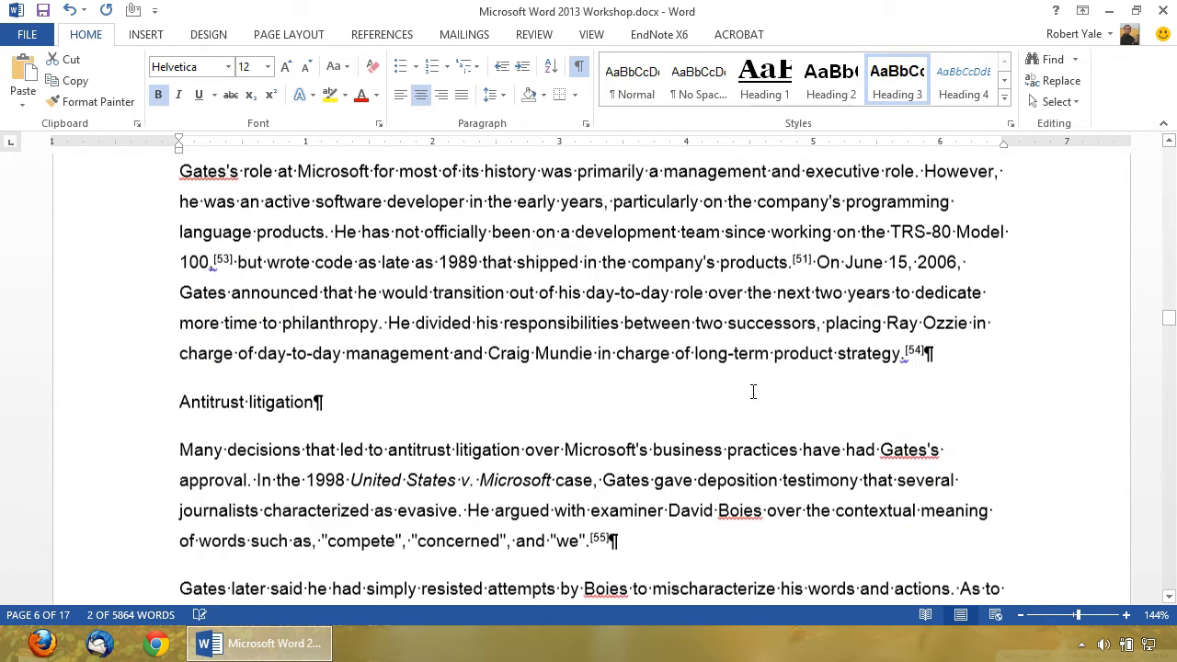
click(151, 344)
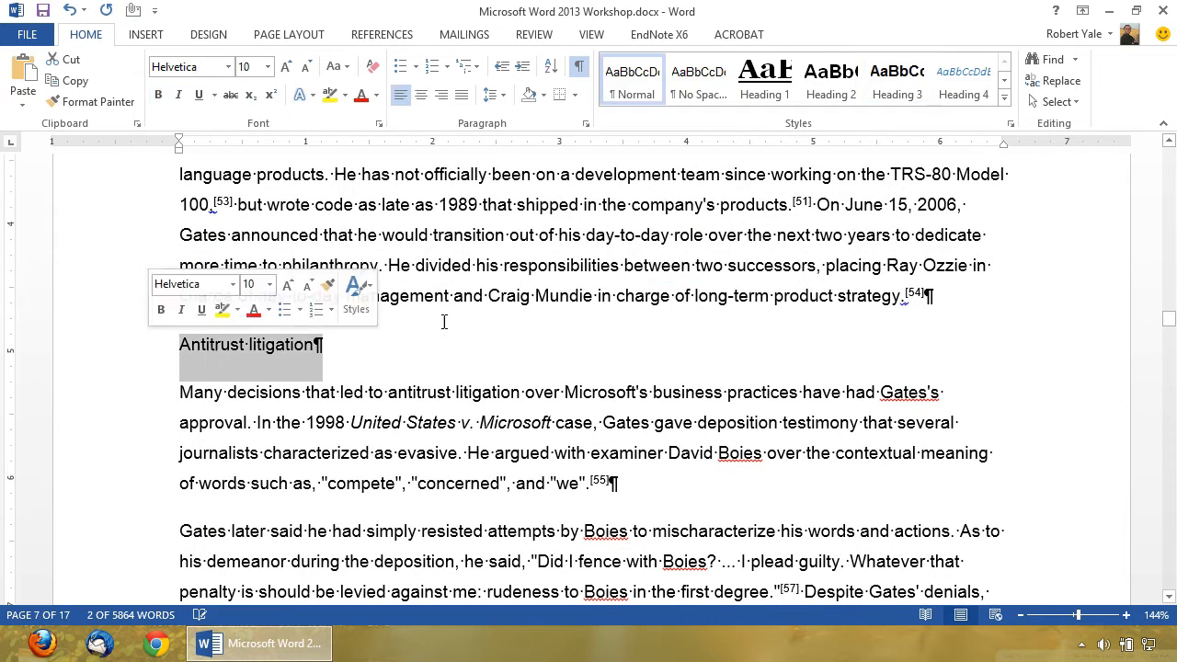
click(906, 89)
Apply the Heading 2 style to the "Appearance in ads" and "Post-Microsoft" titles.
scroll(670, 341, down, 8)
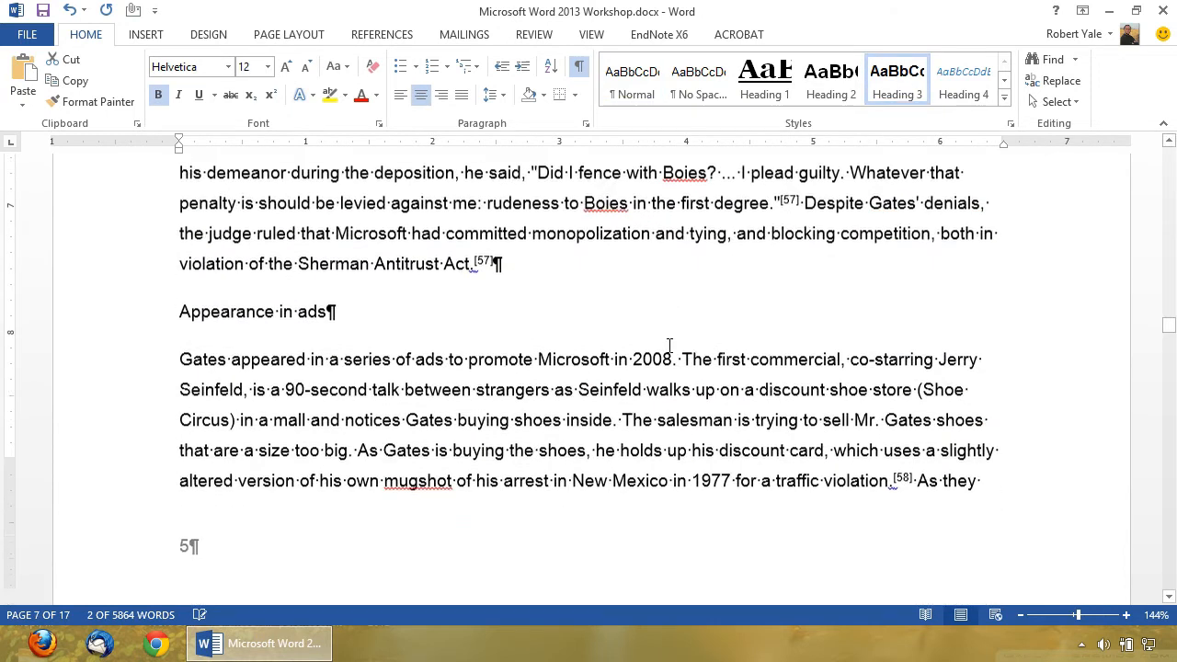
drag(385, 222, 179, 223)
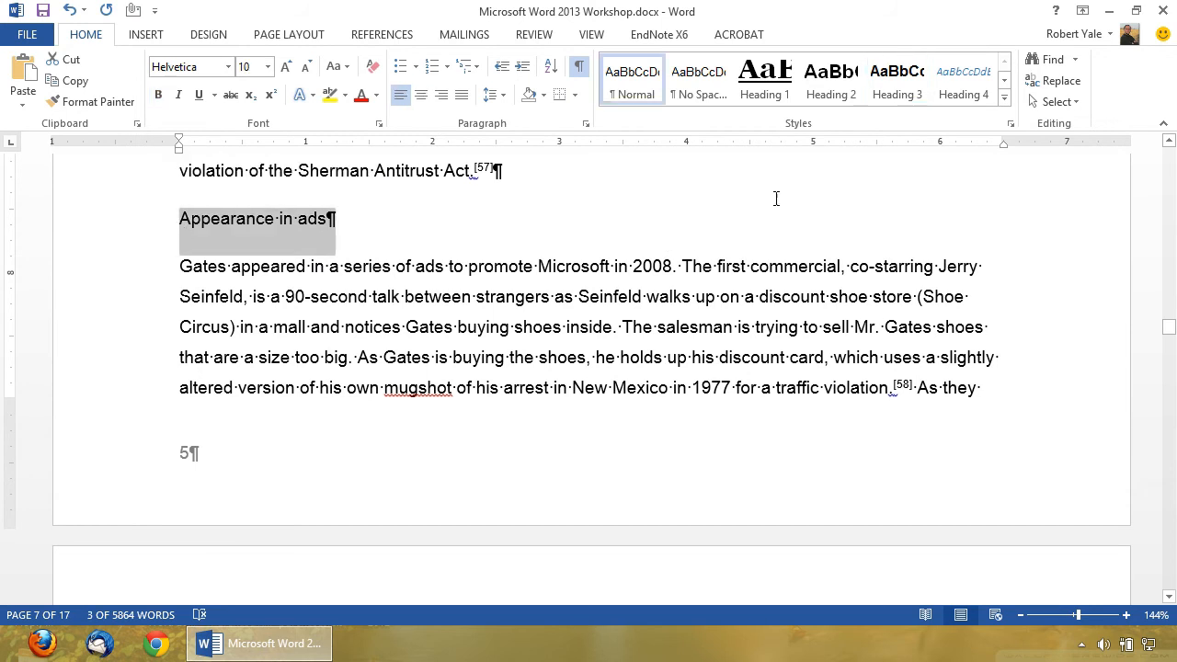
click(828, 83)
scroll(621, 260, down, 5)
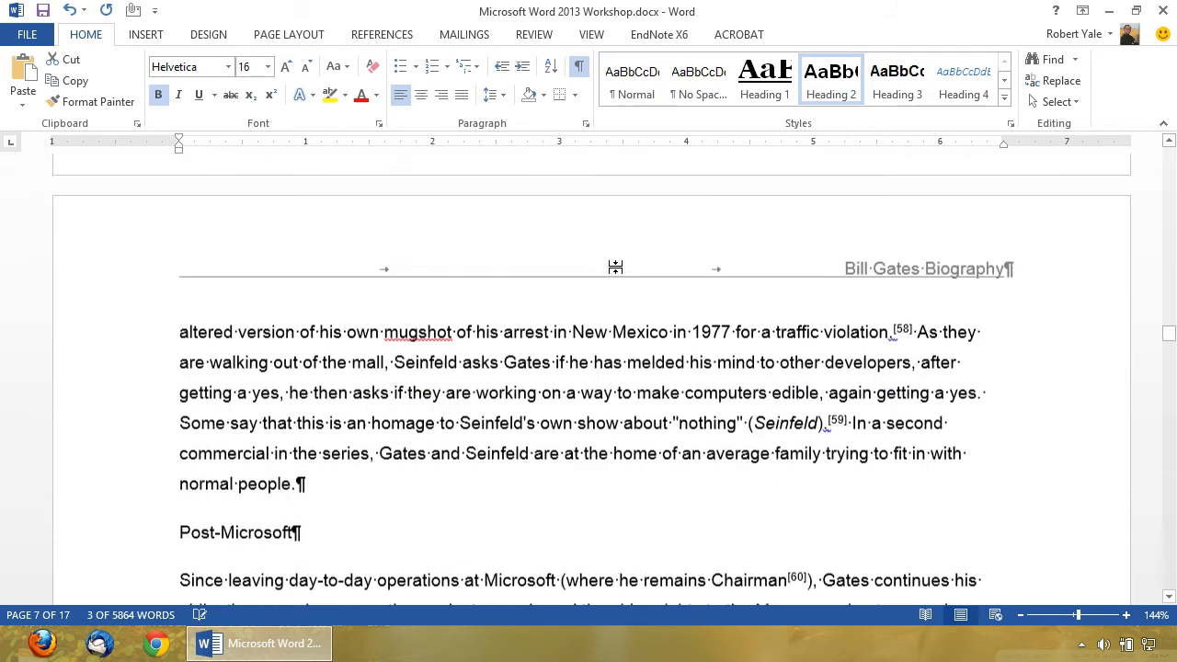
click(162, 344)
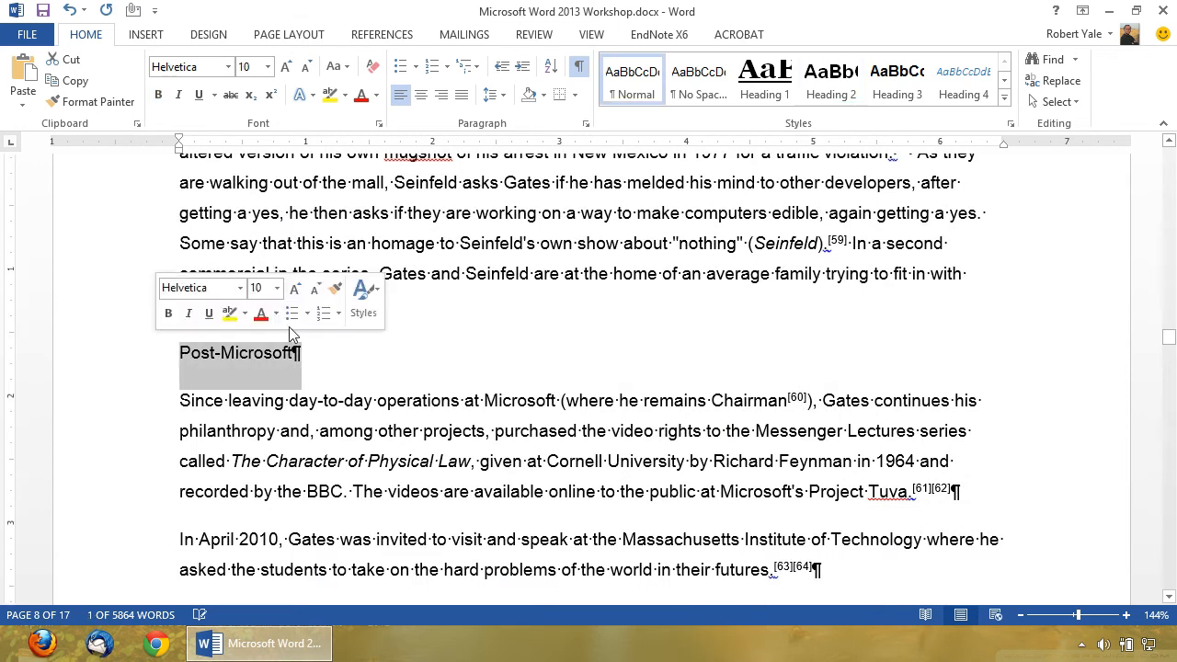
click(832, 84)
Apply the Heading 2 style to the "Personal life" title and to the following section title on page 9.
scroll(638, 324, down, 4)
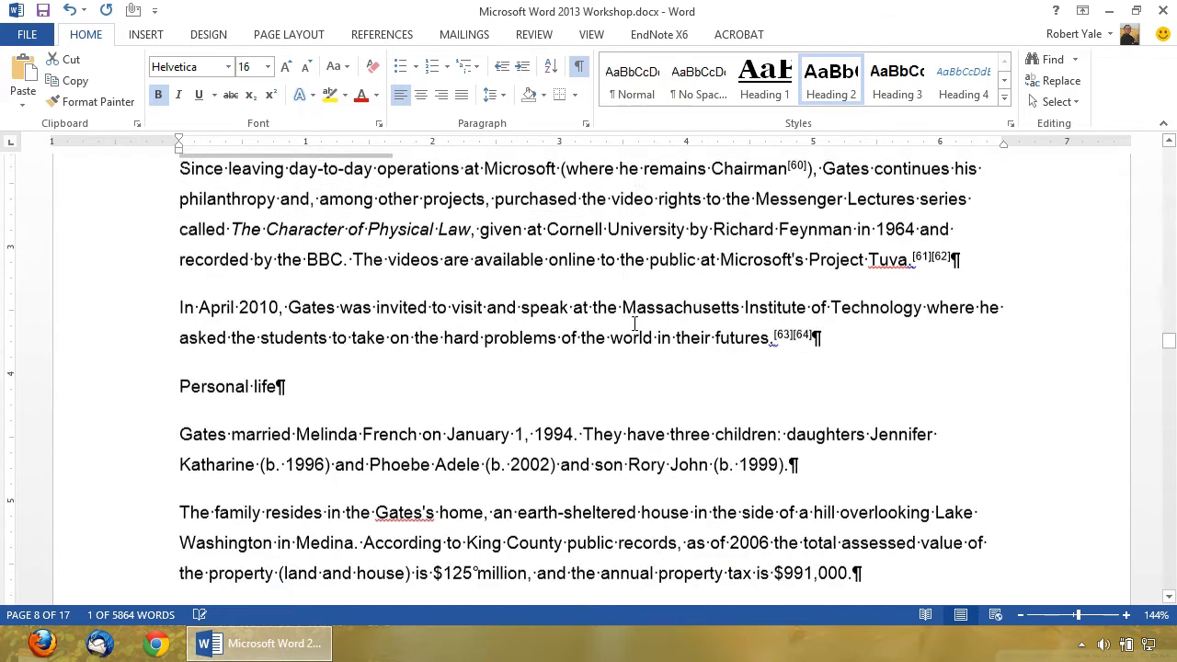
click(123, 314)
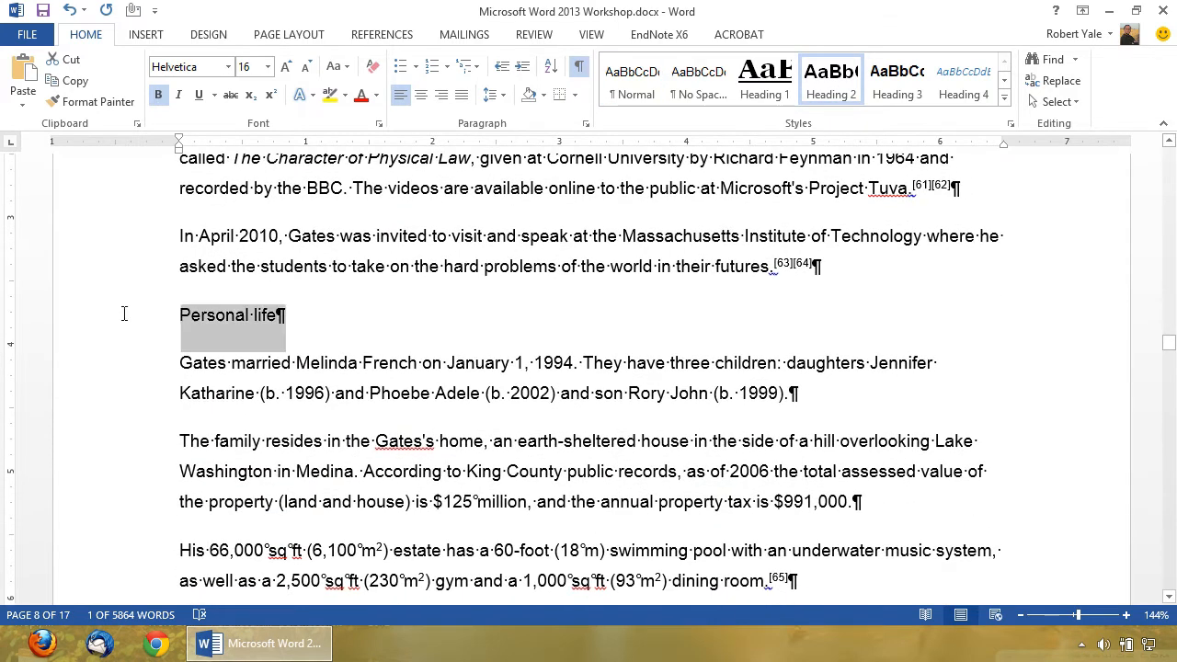
click(831, 82)
scroll(662, 333, down, 5)
scroll(662, 333, down, 12)
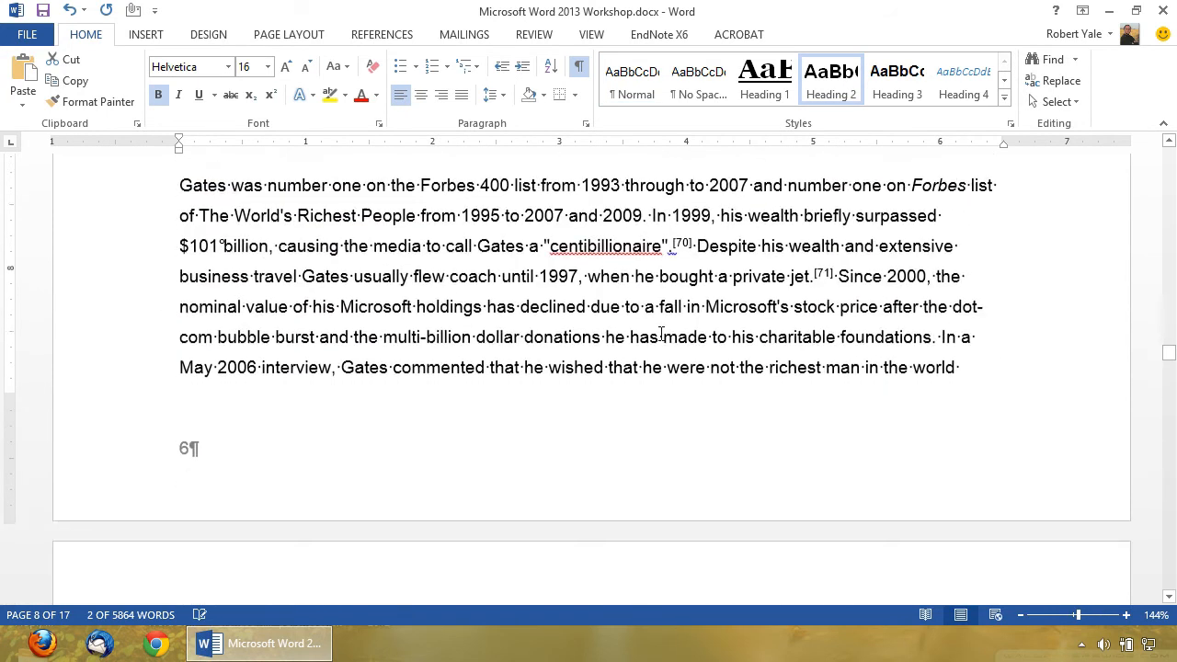
drag(181, 298, 370, 296)
click(831, 82)
scroll(616, 348, down, 10)
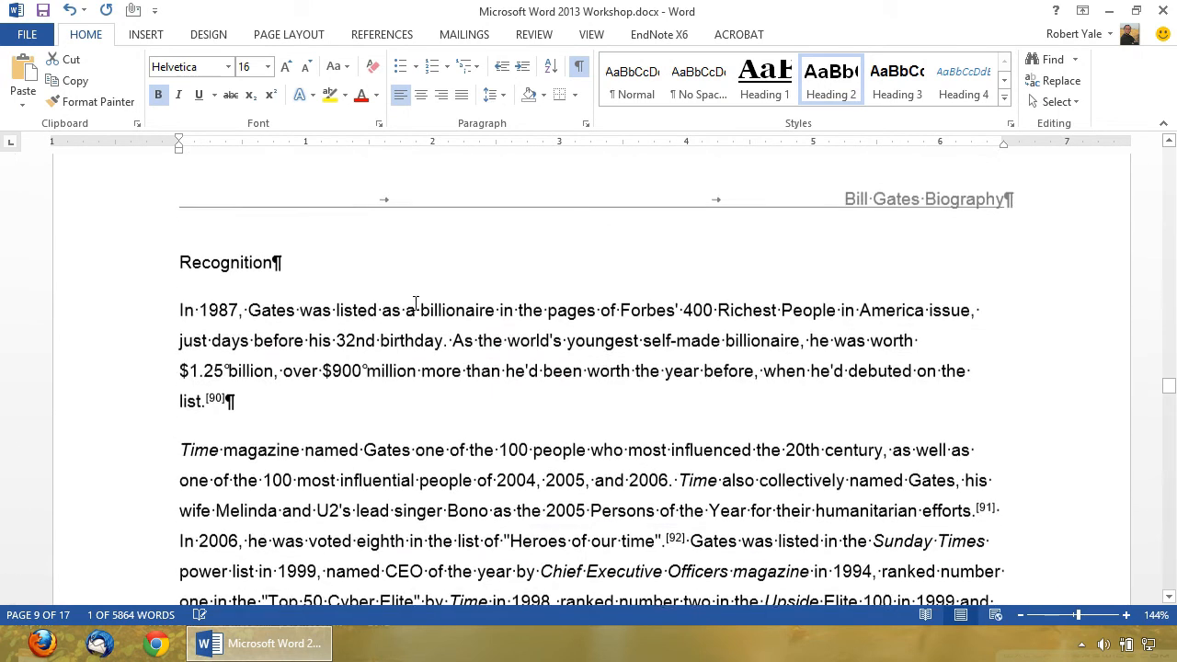
Apply the Heading 2 style to the "Recognition" and "Investments" titles.
click(131, 262)
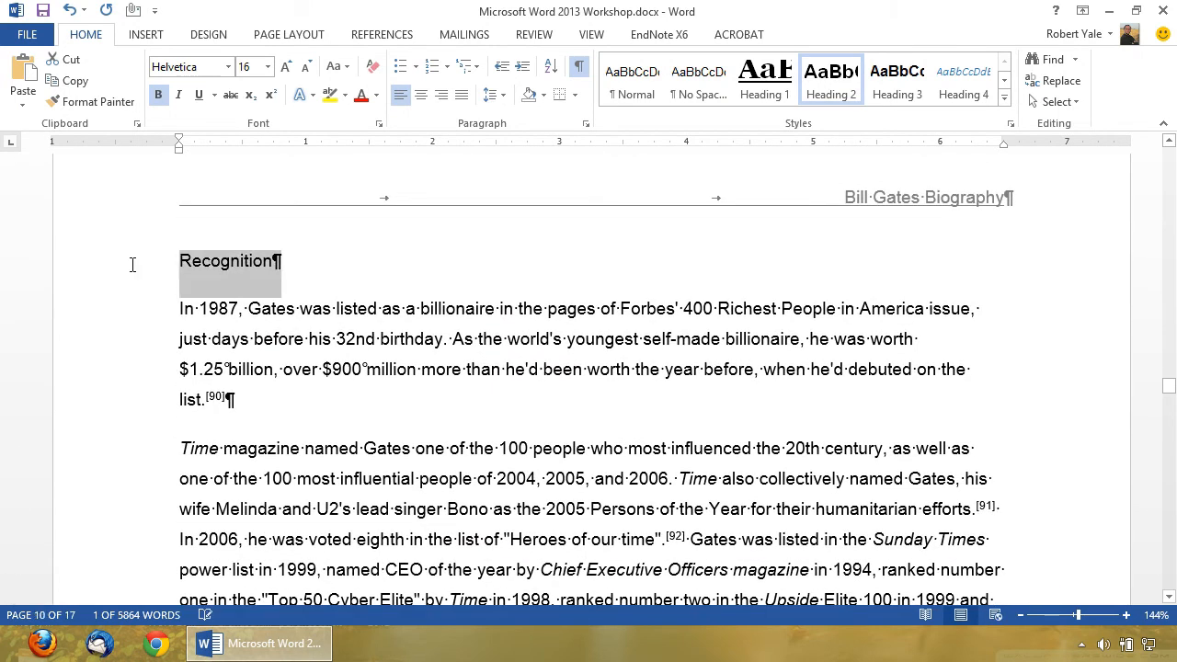
click(842, 92)
scroll(611, 351, down, 13)
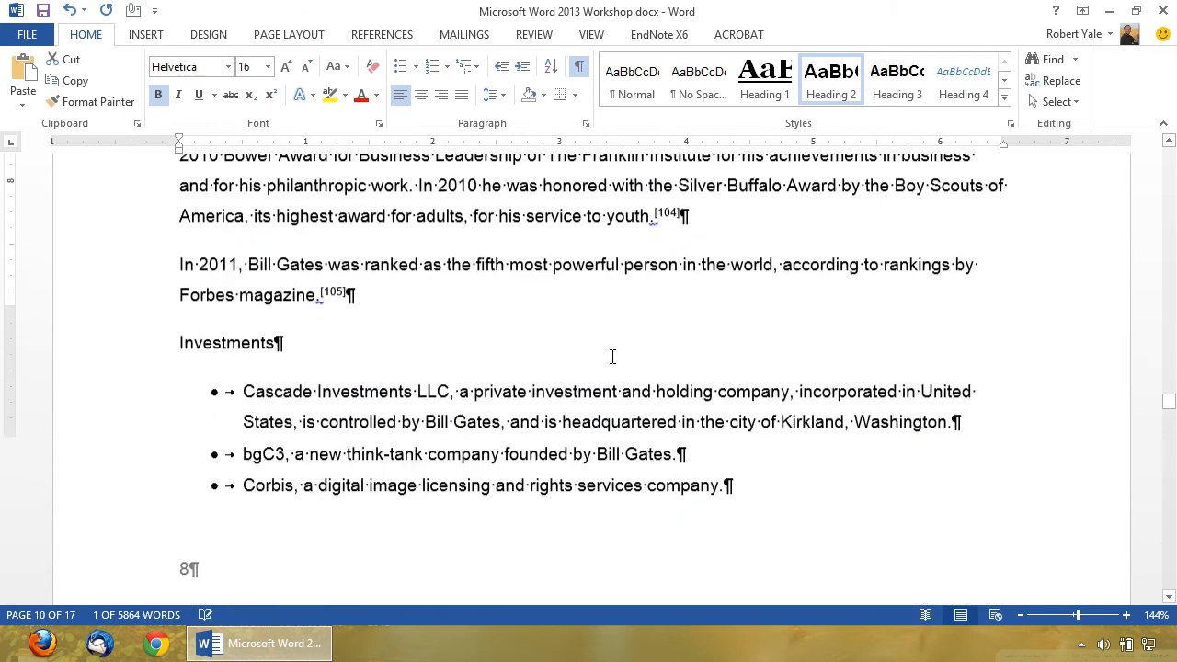
scroll(612, 356, up, 3)
click(162, 365)
click(842, 92)
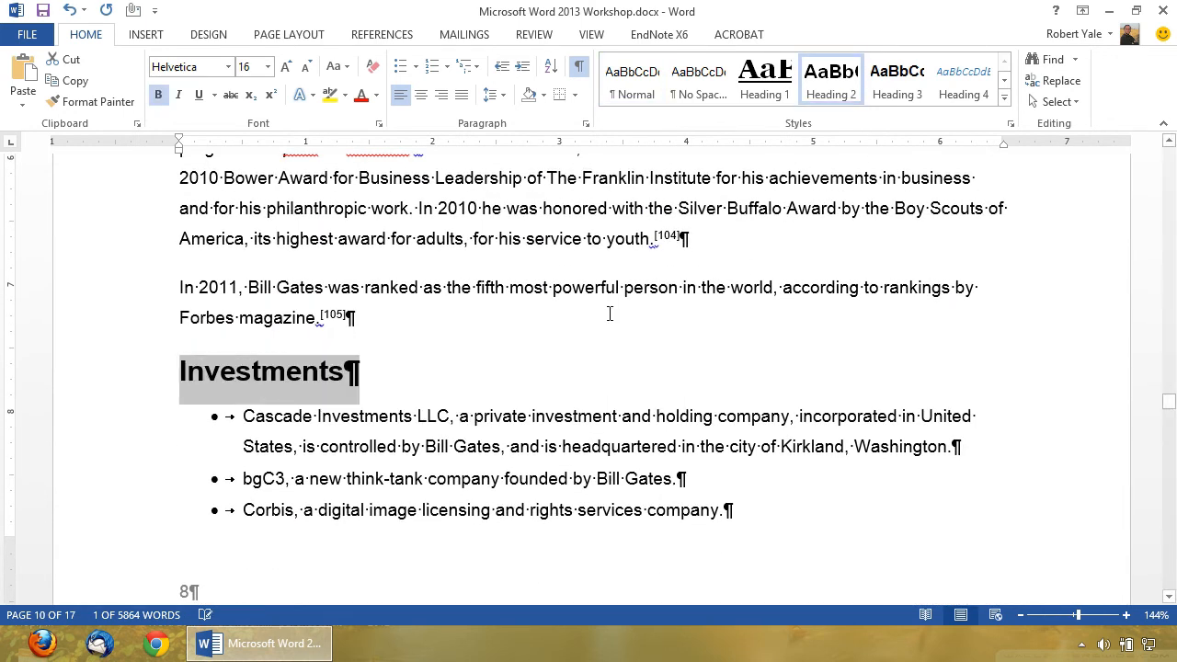
Apply the Heading 2 style to the "Books and films" title.
scroll(609, 317, down, 5)
click(151, 407)
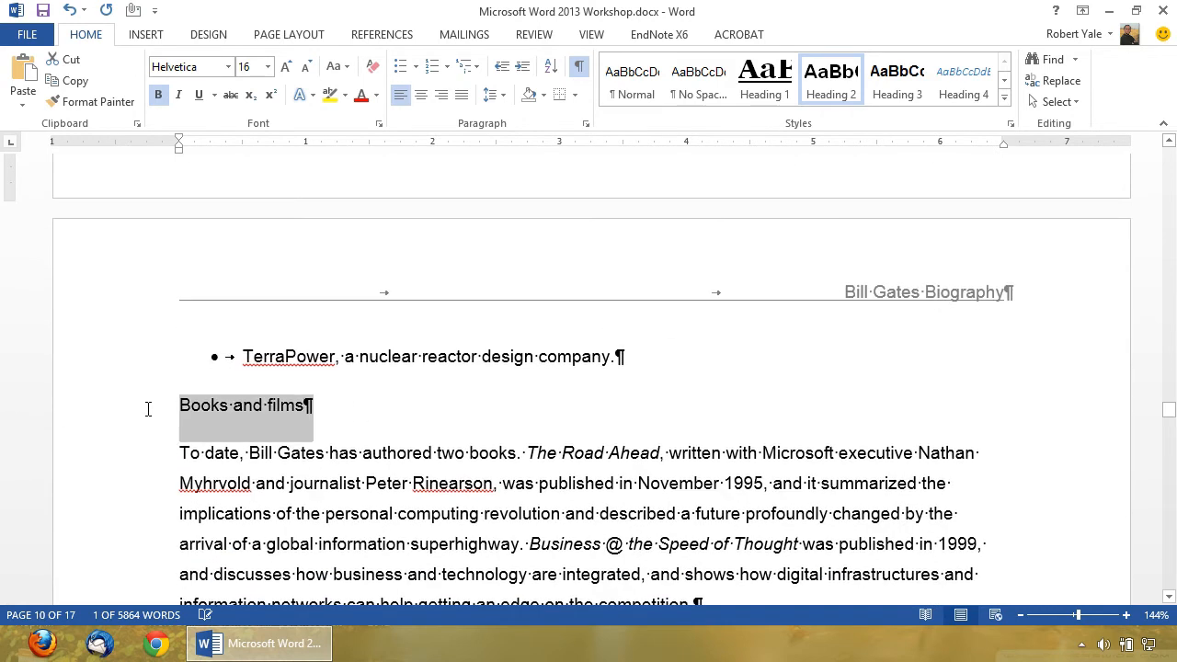
click(831, 78)
Apply the Heading 1 style to the "References" title above the numbered source list.
scroll(667, 413, down, 3)
scroll(668, 412, down, 6)
scroll(669, 413, down, 4)
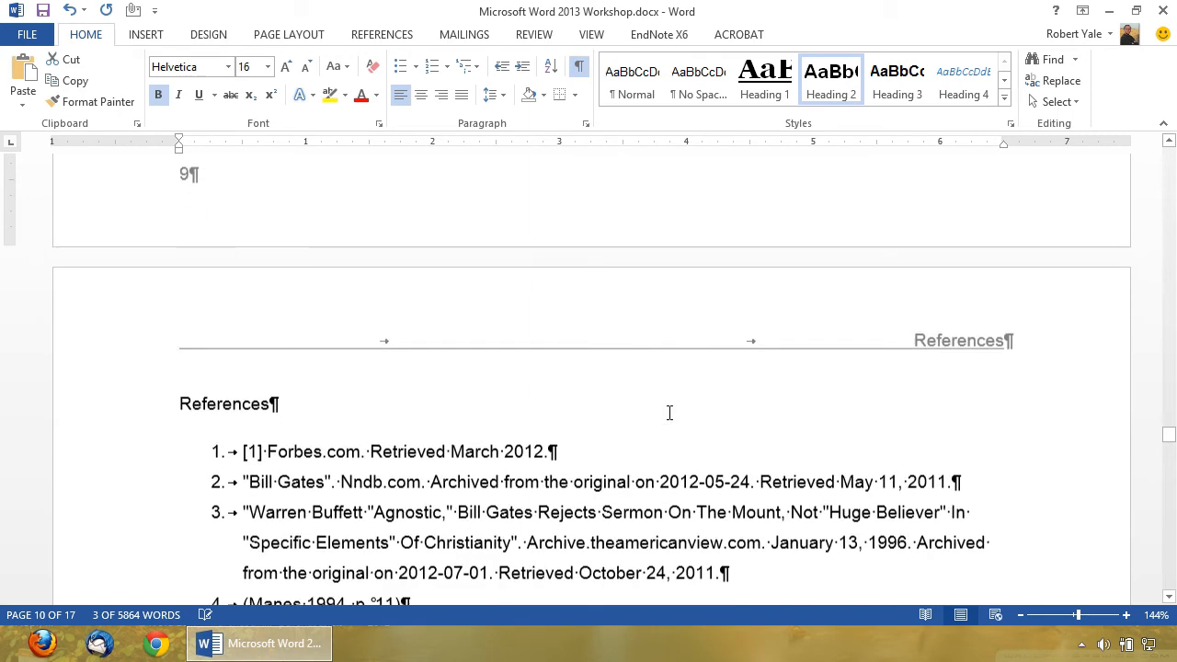
click(120, 398)
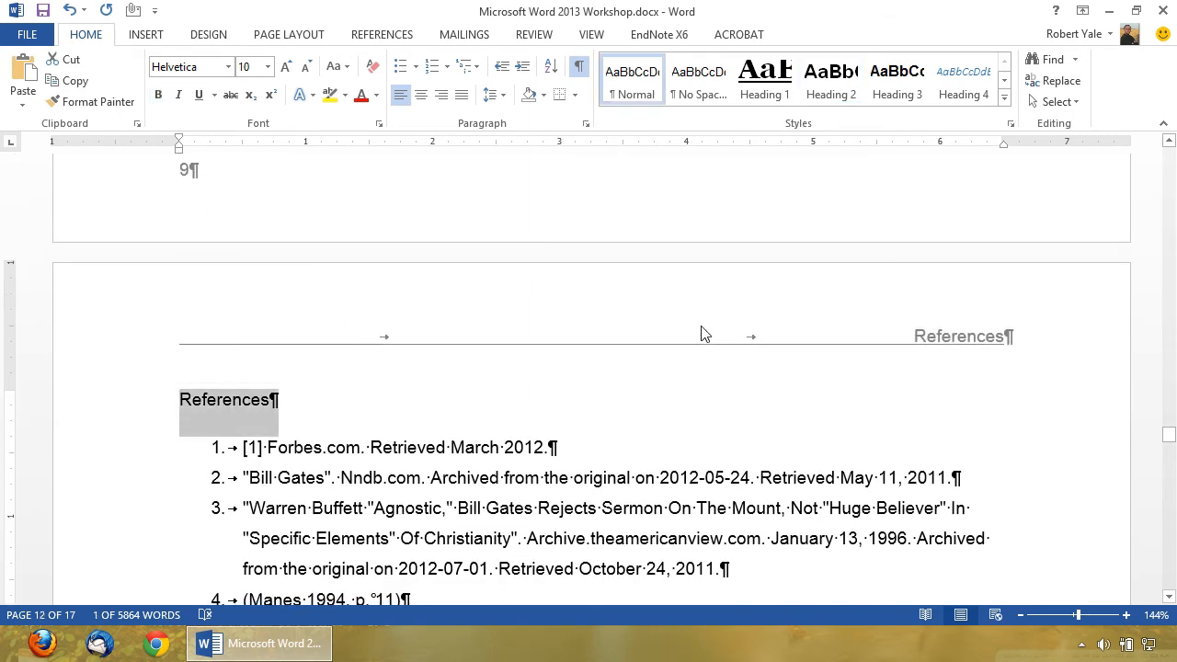
click(764, 78)
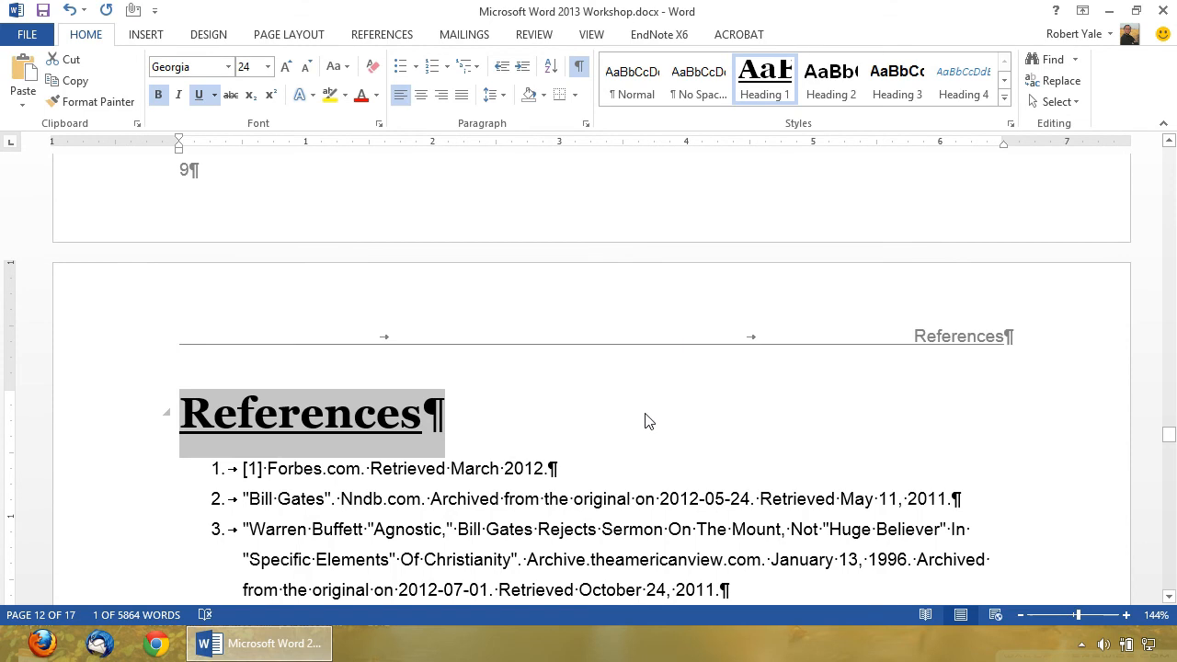
Show multiple pages at once and review the heading formatting throughout the document, then return to its beginning.
scroll(646, 421, down, 15)
scroll(646, 414, up, 8)
click(602, 37)
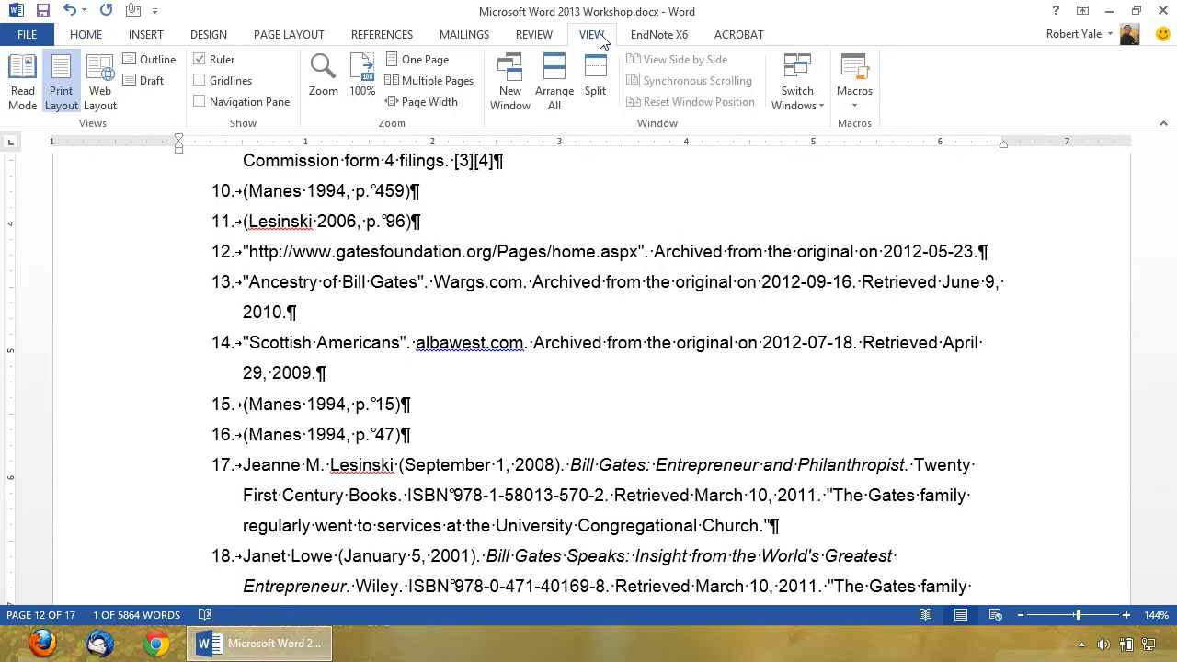
click(434, 82)
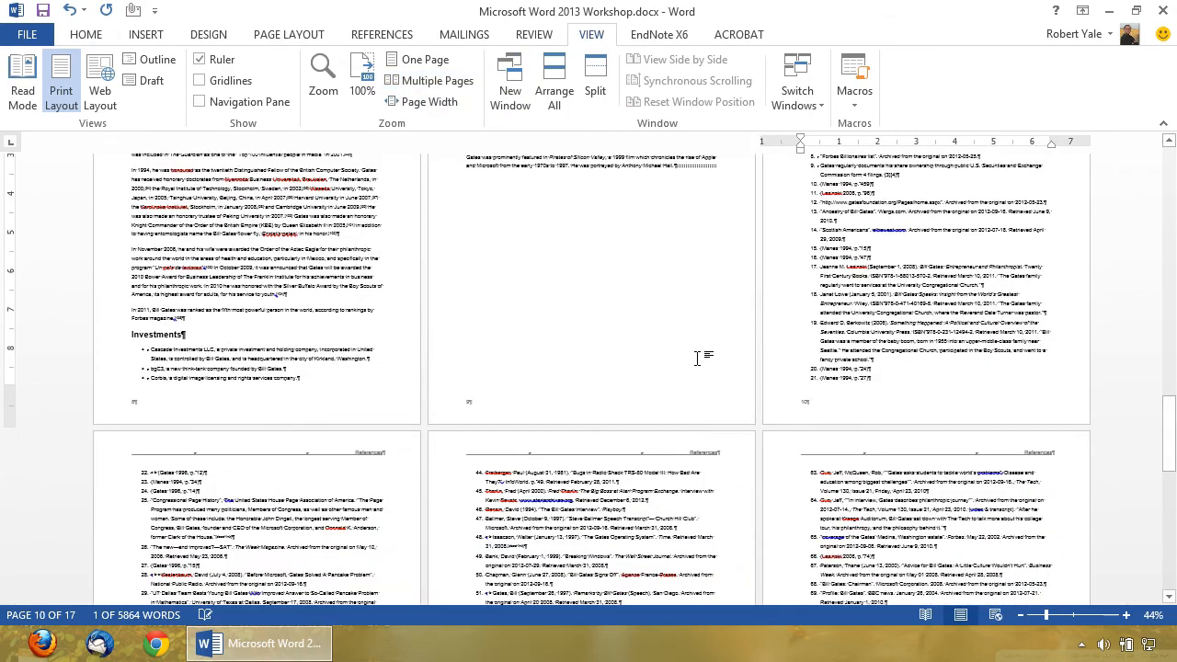
scroll(697, 357, up, 10)
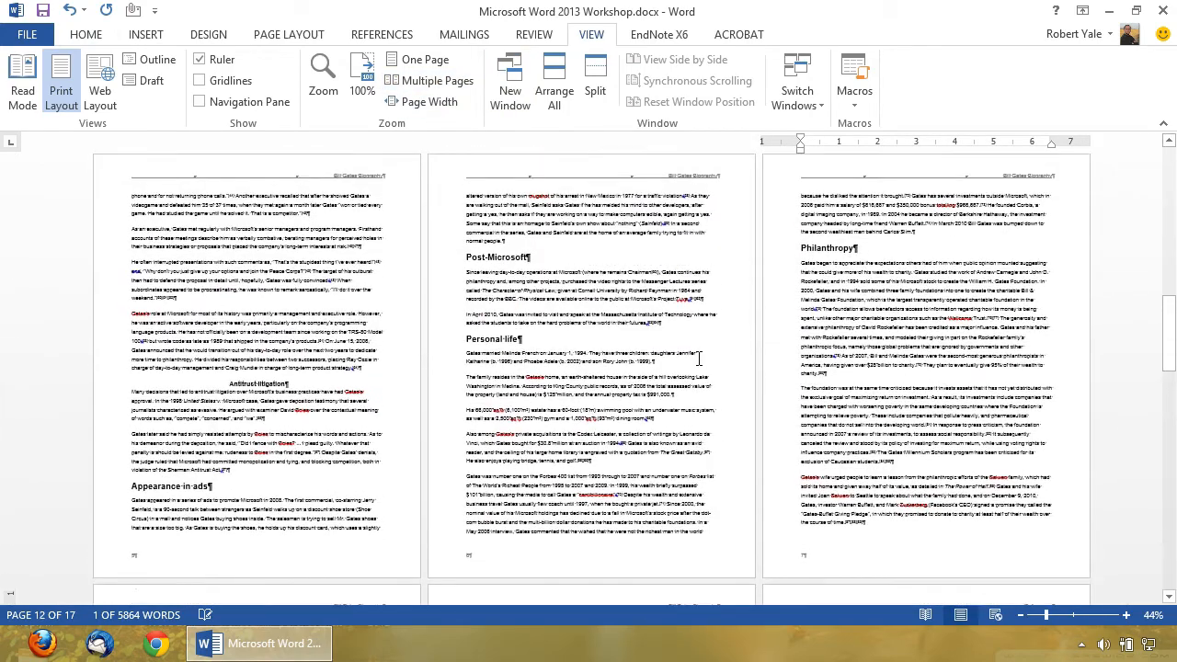
scroll(699, 357, up, 8)
scroll(699, 357, up, 5)
scroll(699, 357, up, 1)
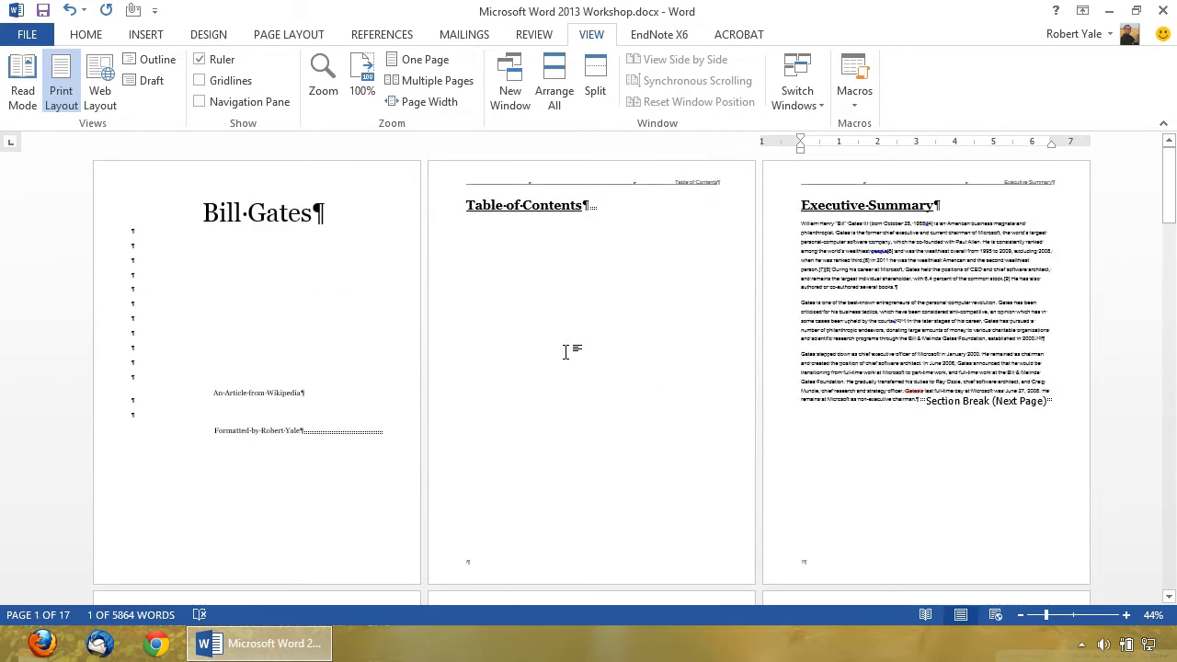
scroll(520, 345, down, 1)
scroll(519, 345, up, 1)
scroll(519, 345, down, 10)
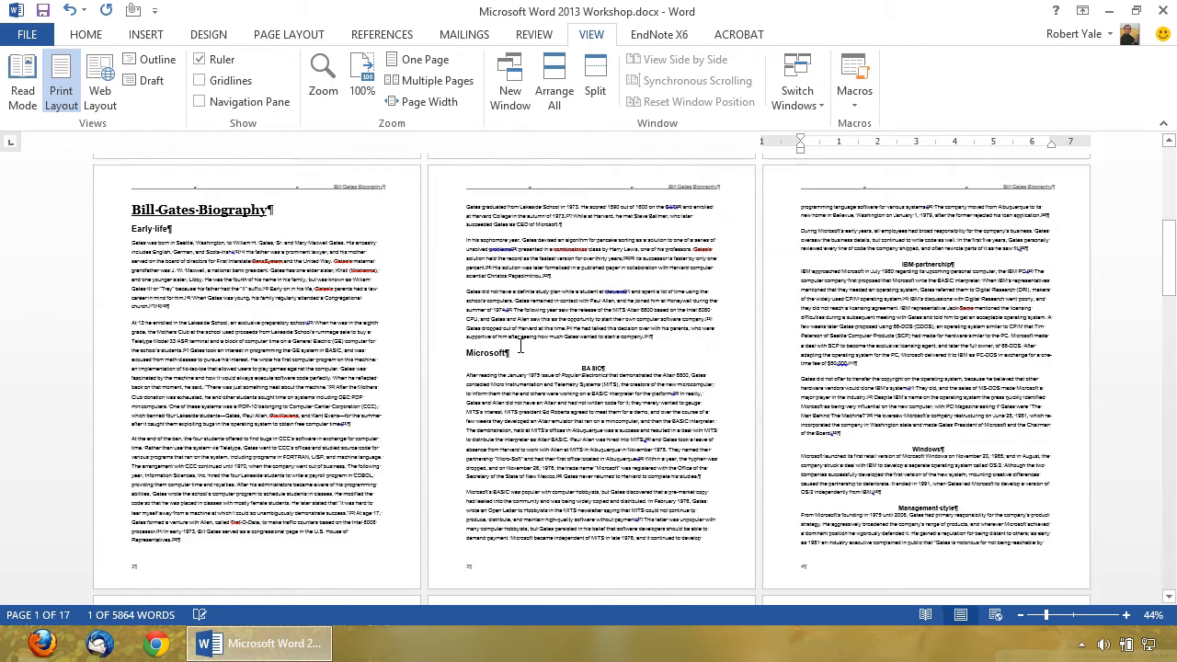
scroll(519, 344, down, 6)
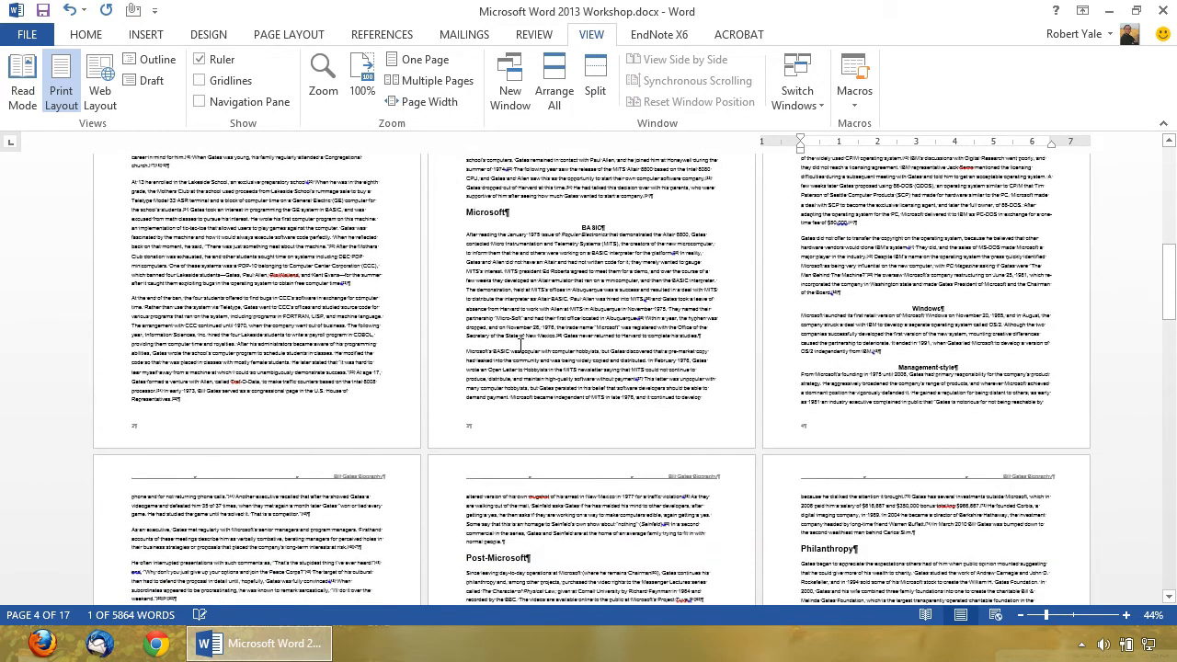
scroll(519, 345, down, 9)
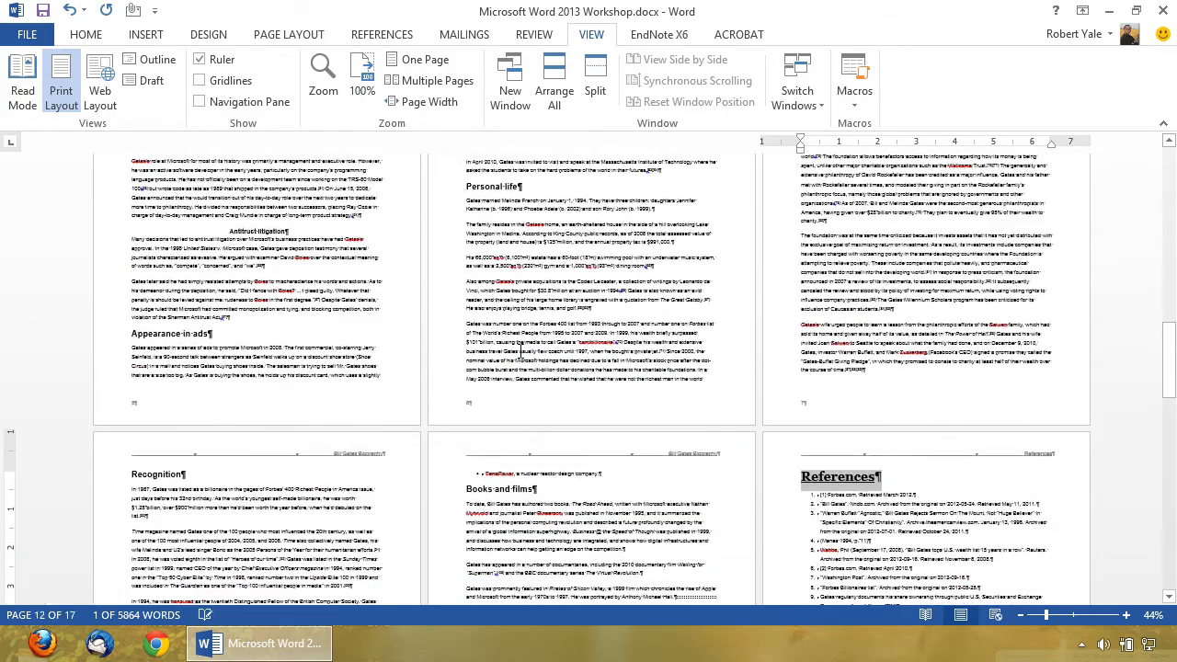
scroll(520, 352, down, 10)
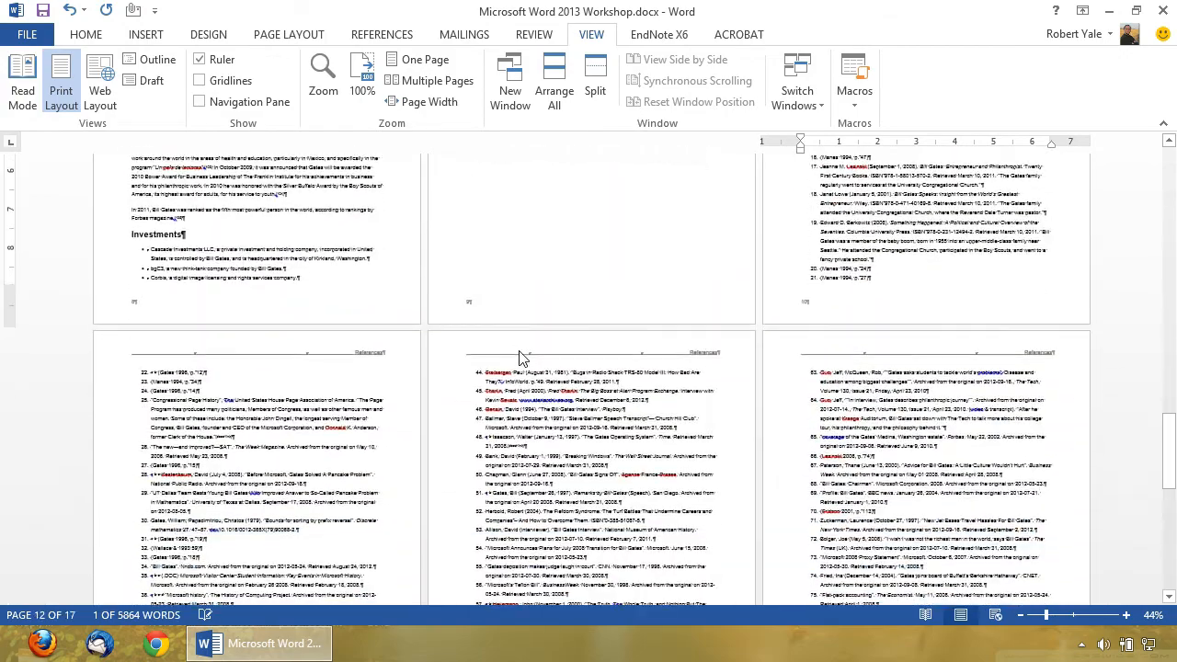
key(ctrl+Home)
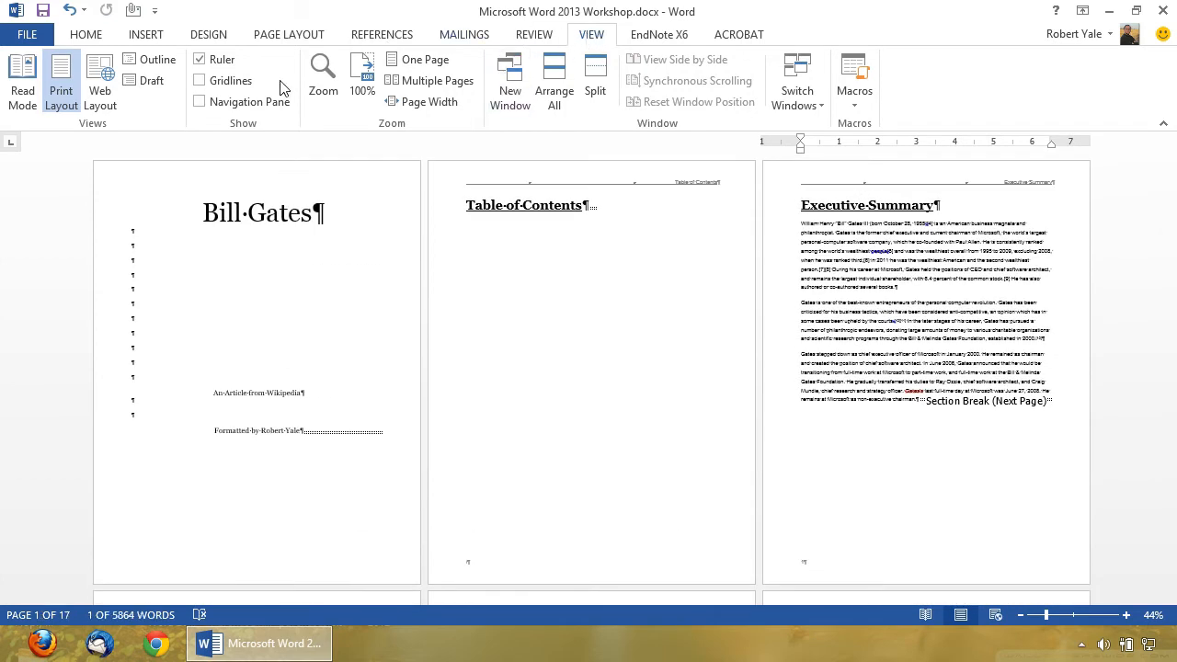
Show the heading outline, move the "Recognition" section directly above "Appearance in ads", and check its new place in the document.
click(200, 102)
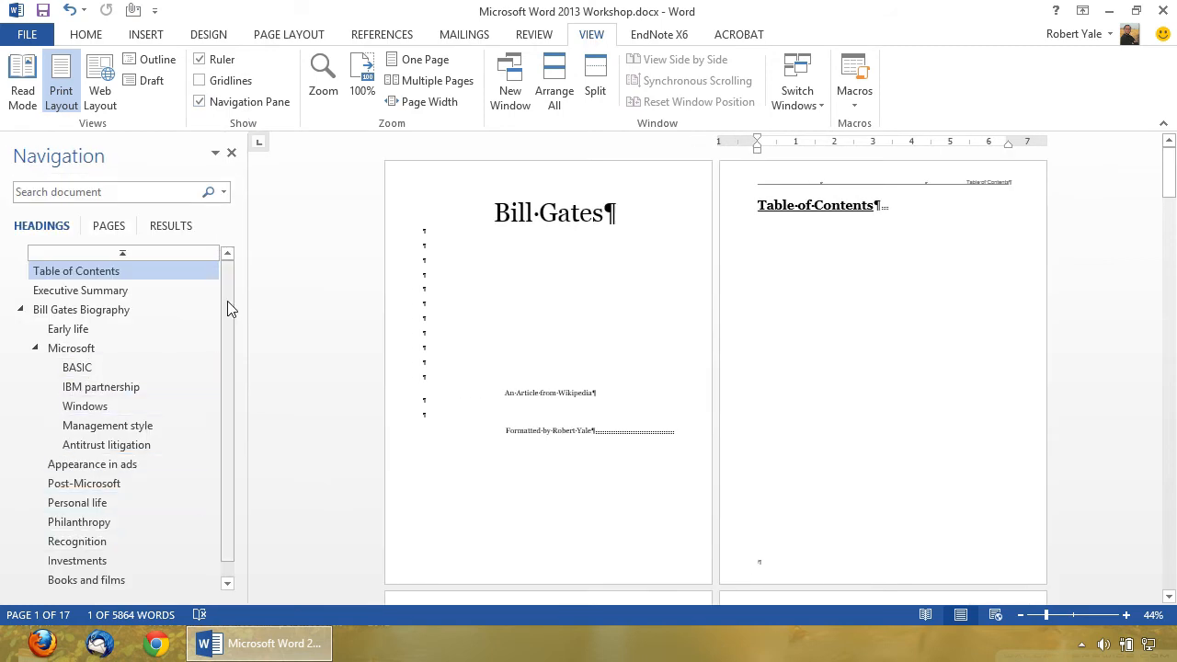
drag(225, 295, 227, 318)
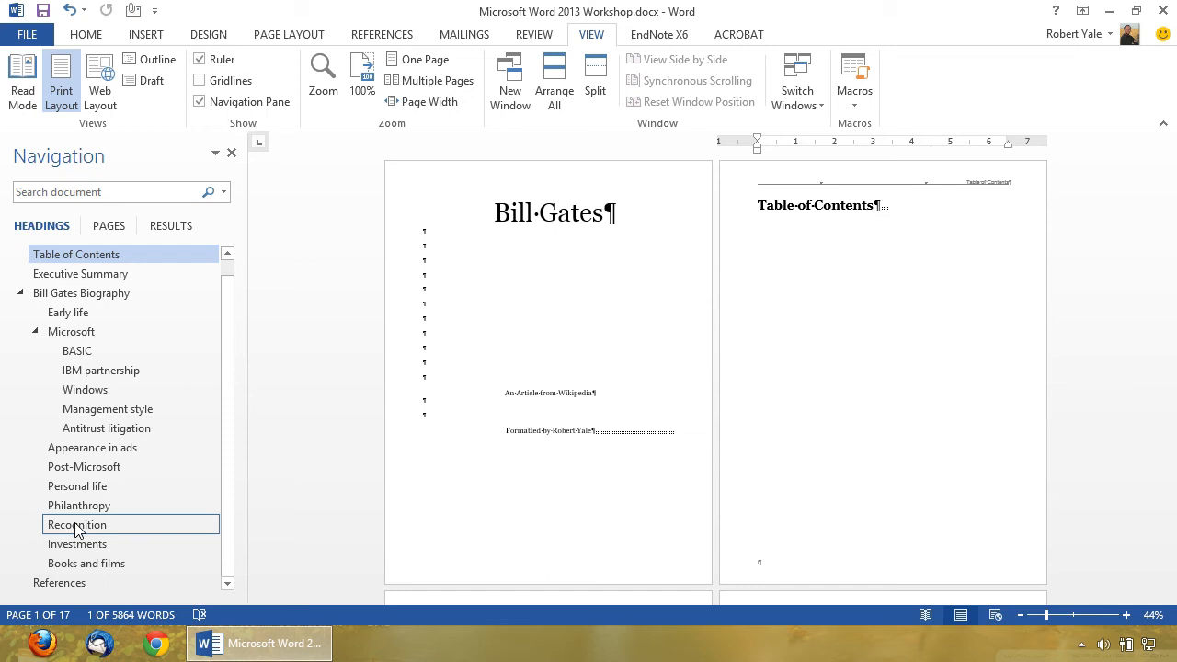
drag(77, 529, 61, 448)
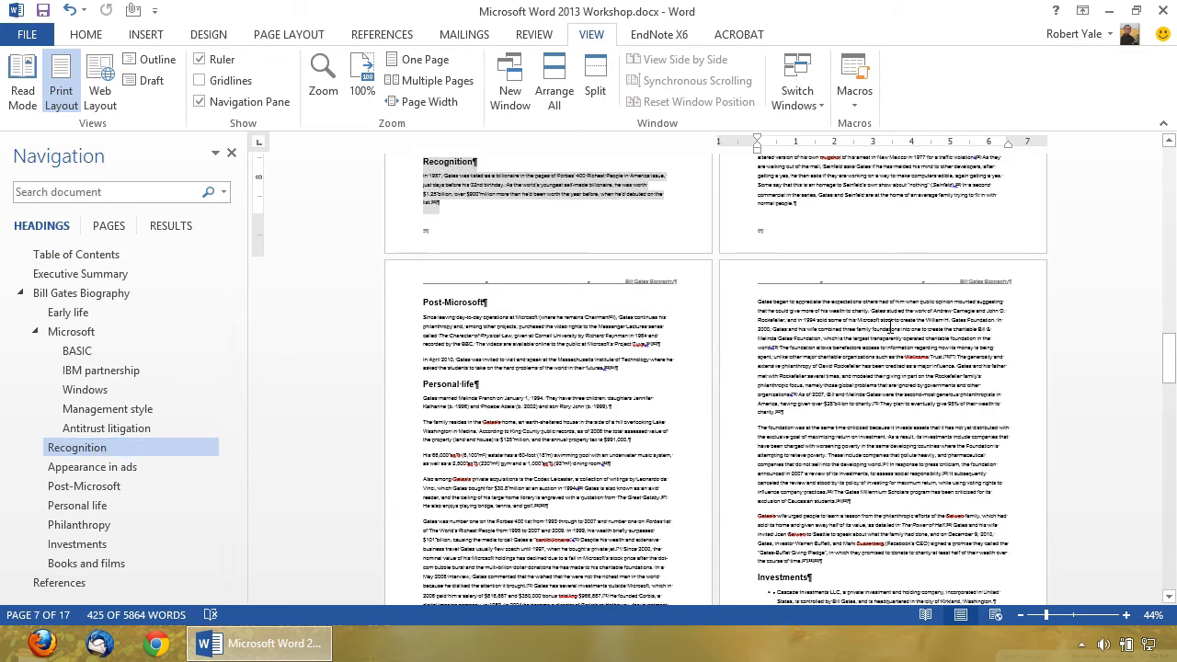
click(889, 322)
scroll(847, 406, up, 5)
scroll(847, 406, up, 5)
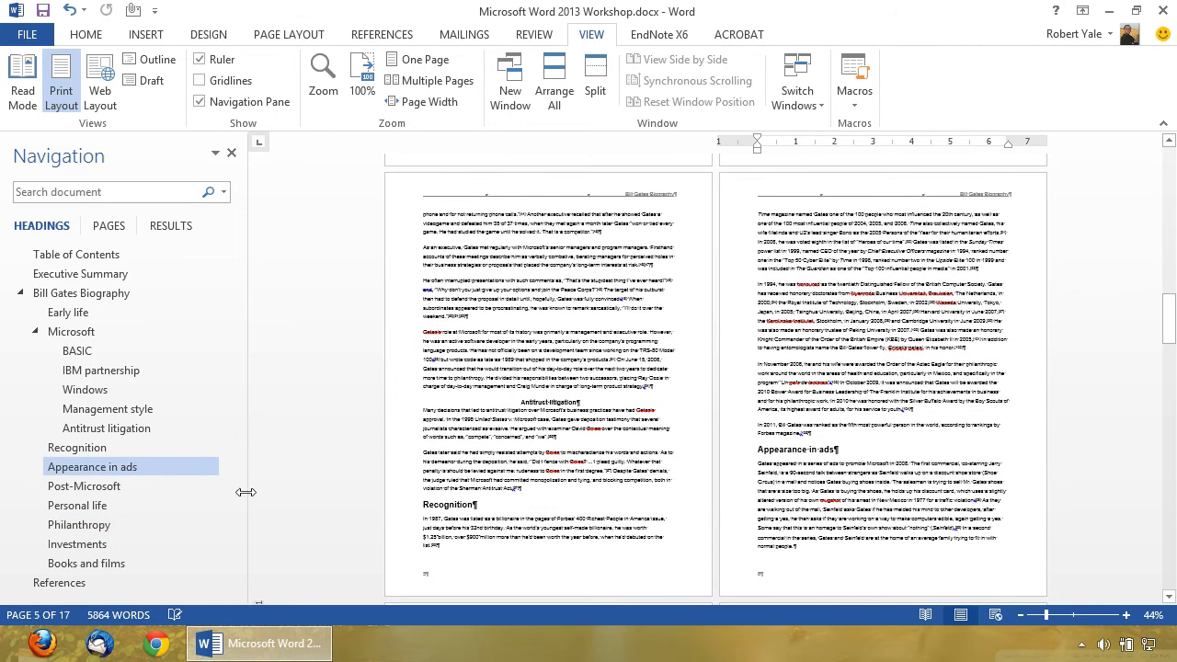
Move the "Investments" section directly above "Personal life" in the heading outline, then close the outline at the document's beginning.
drag(87, 547, 84, 511)
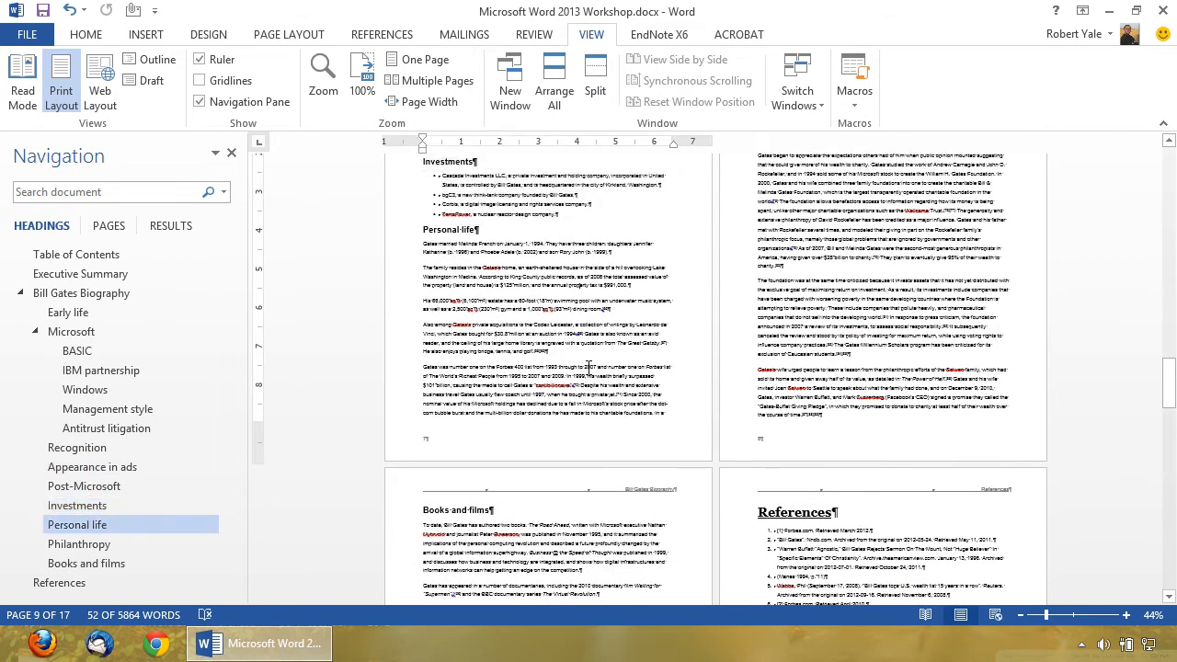
scroll(581, 294, up, 3)
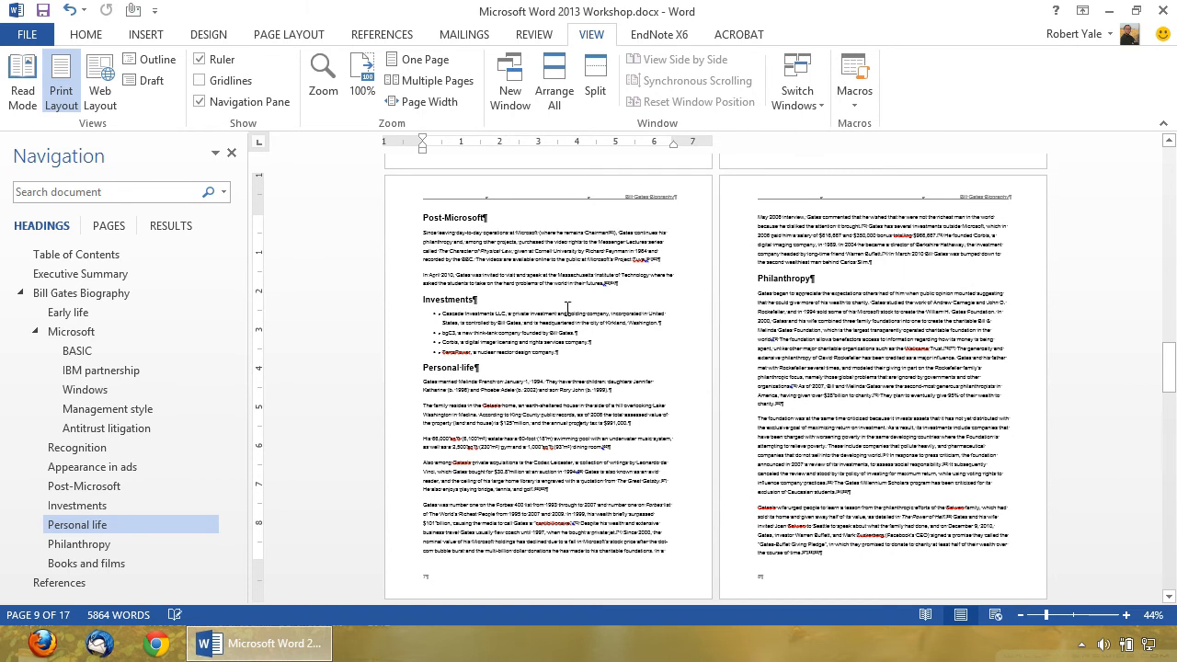
key(ctrl+Home)
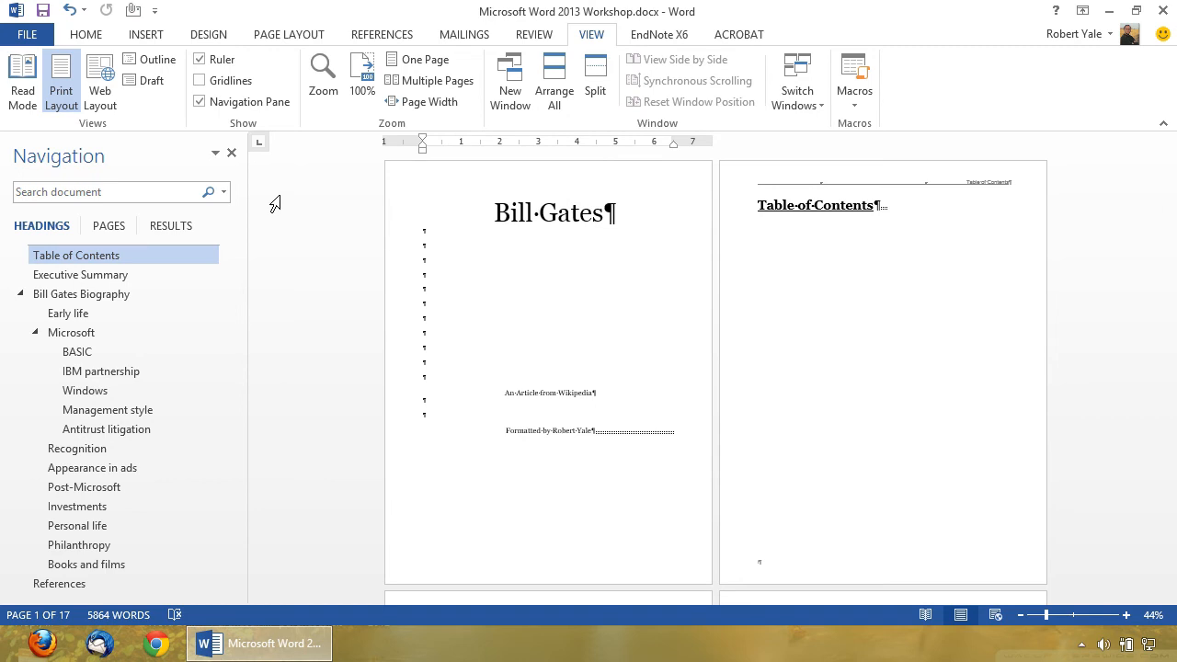
click(232, 154)
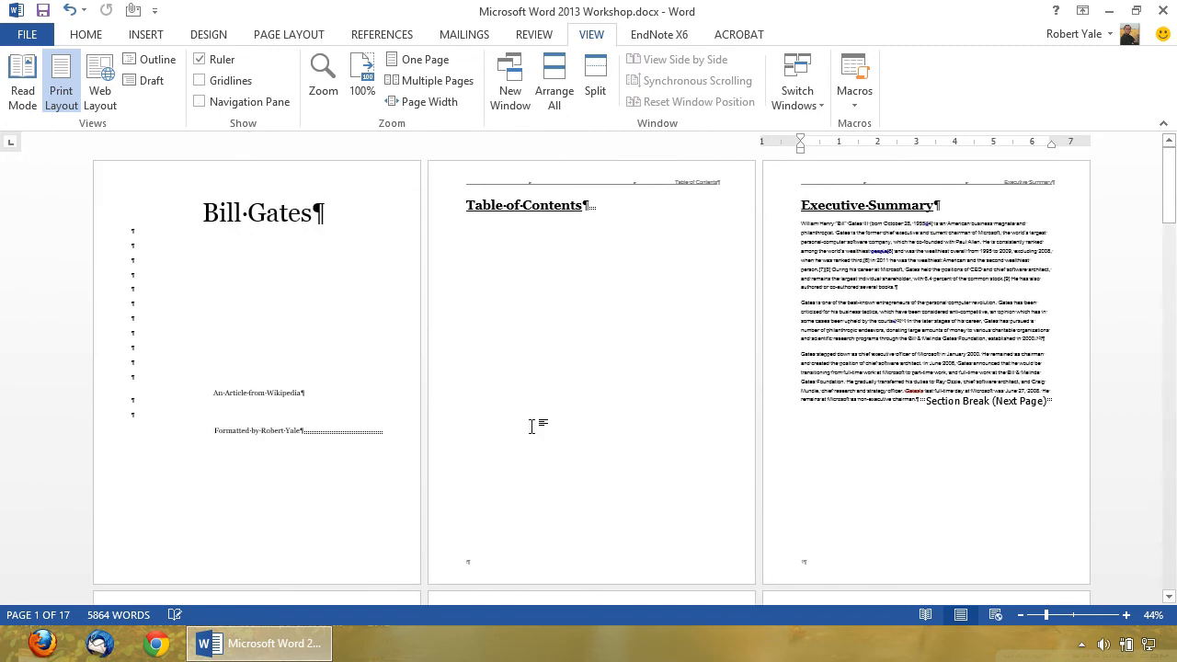
Add an empty paragraph below the "Table of Contents" title and fit the view to the page width.
click(585, 204)
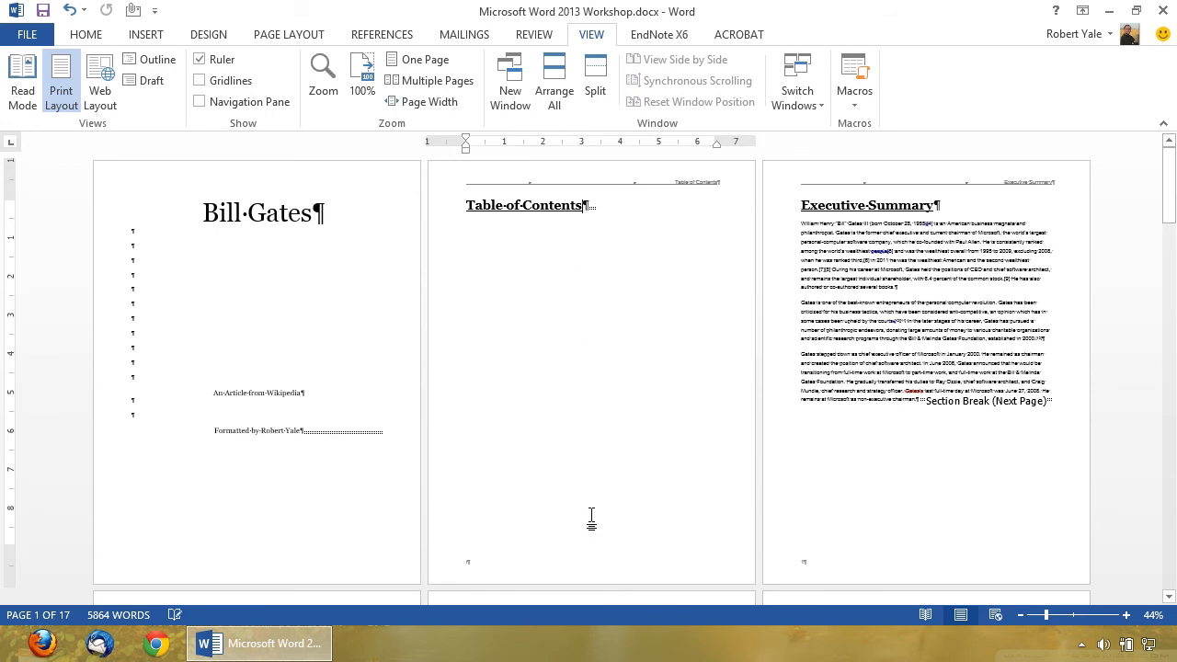
key(Return)
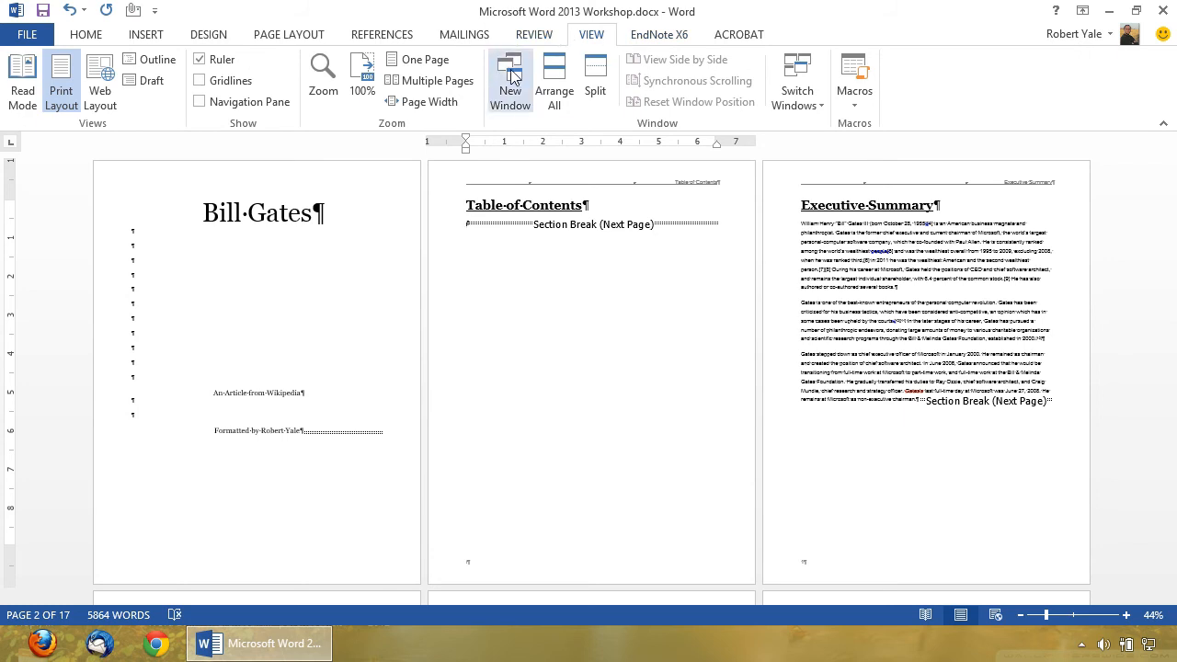
click(396, 102)
scroll(472, 397, up, 3)
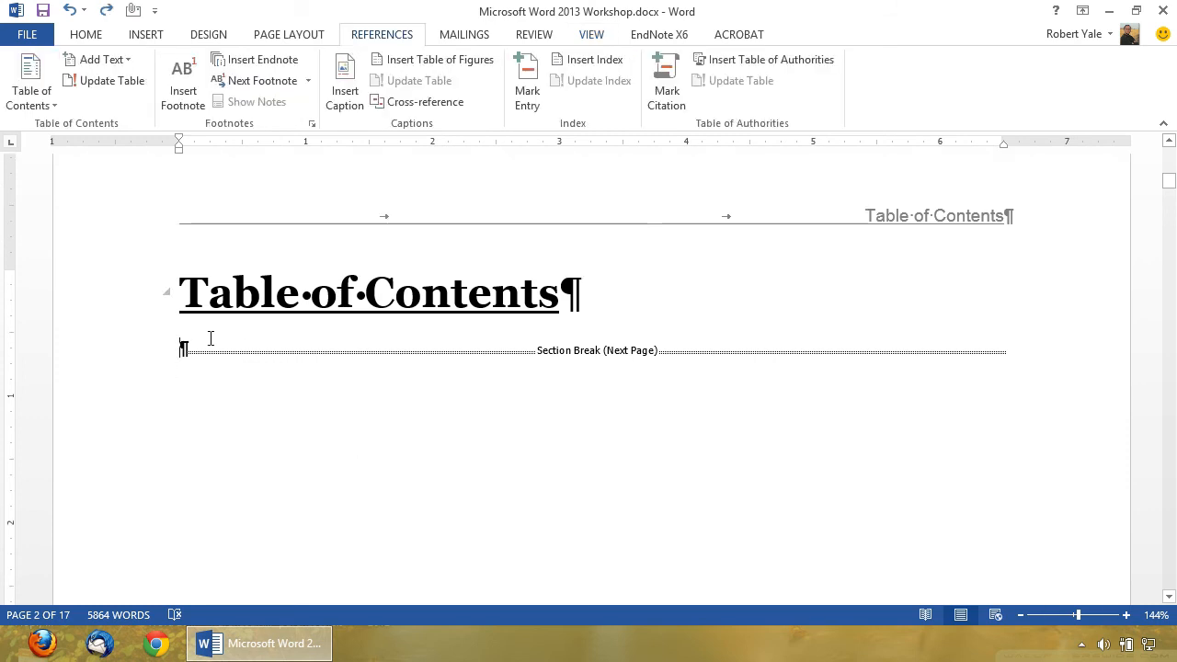
Open the custom table of contents settings for the empty paragraph below the "Table of Contents" title.
click(79, 37)
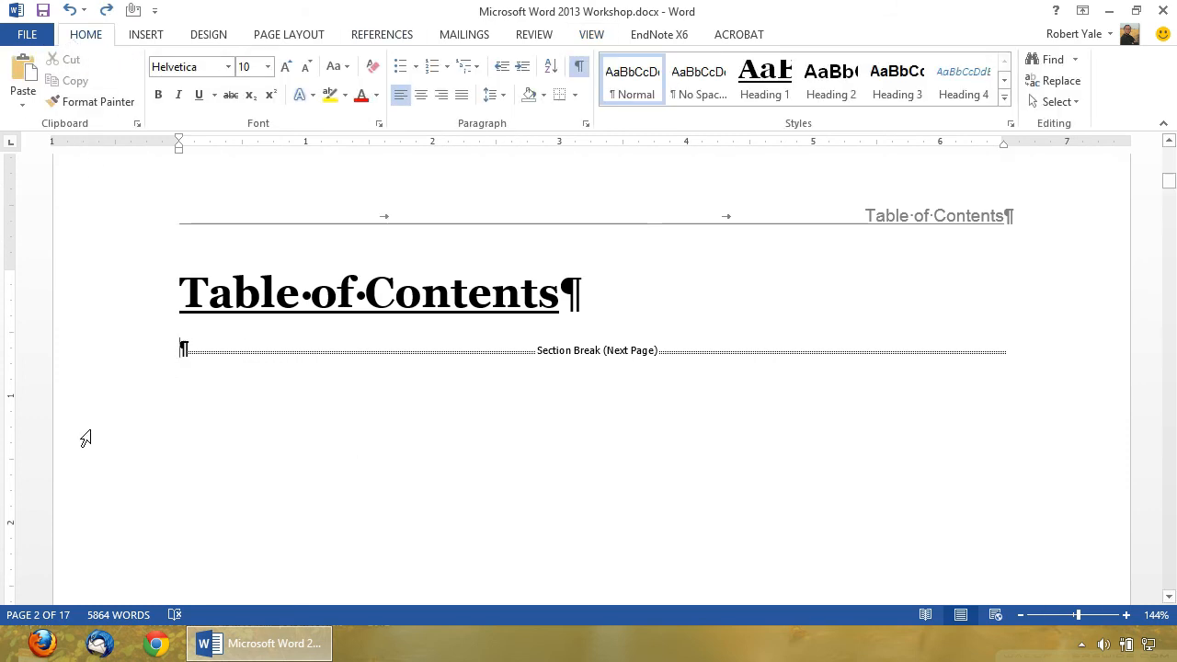
click(376, 33)
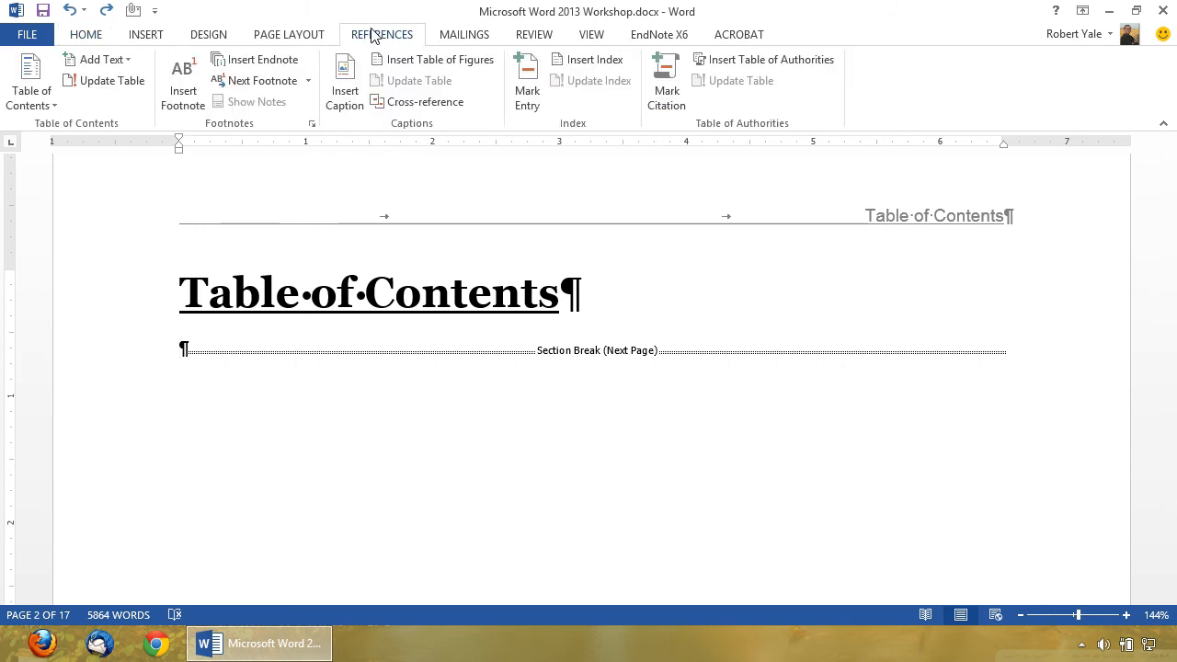
click(41, 107)
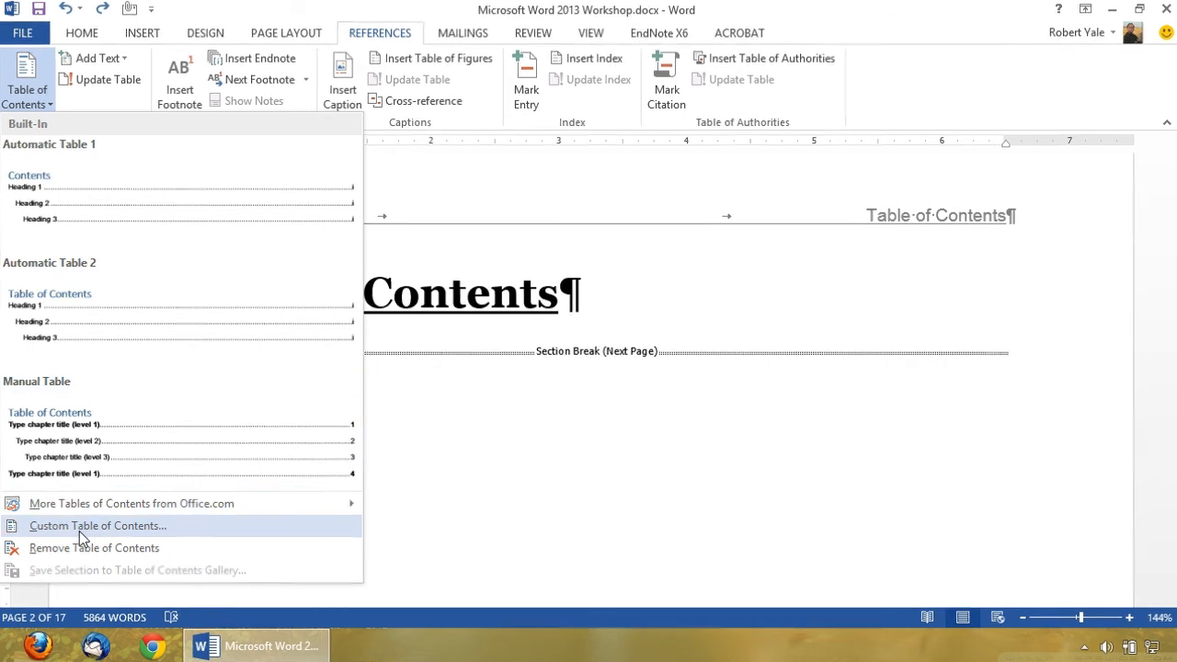
click(79, 530)
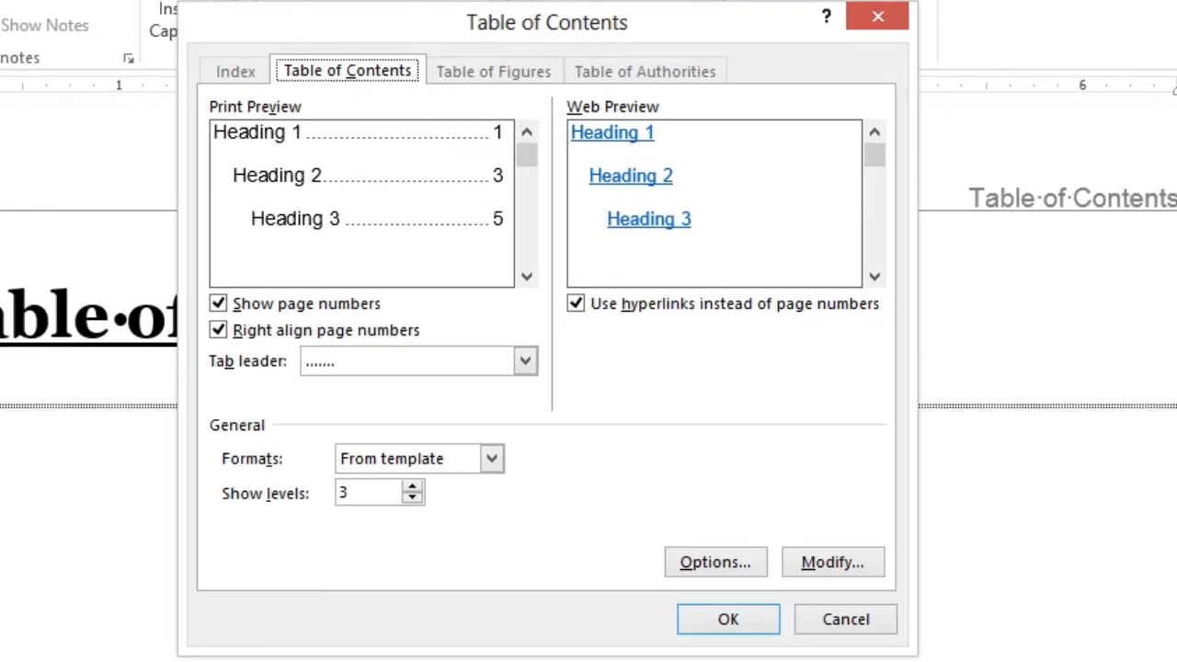
Try the Classic, Distinctive, Fancy and Modern formats for the custom table of contents, and choose the Formal format.
click(473, 459)
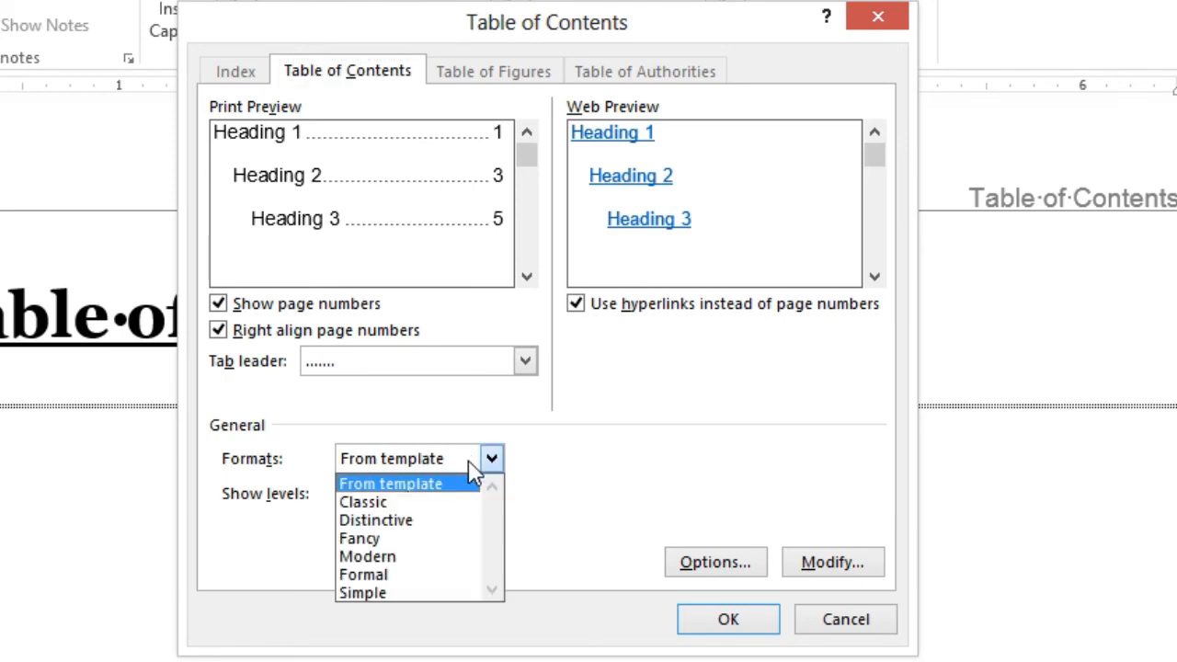
click(429, 504)
click(454, 469)
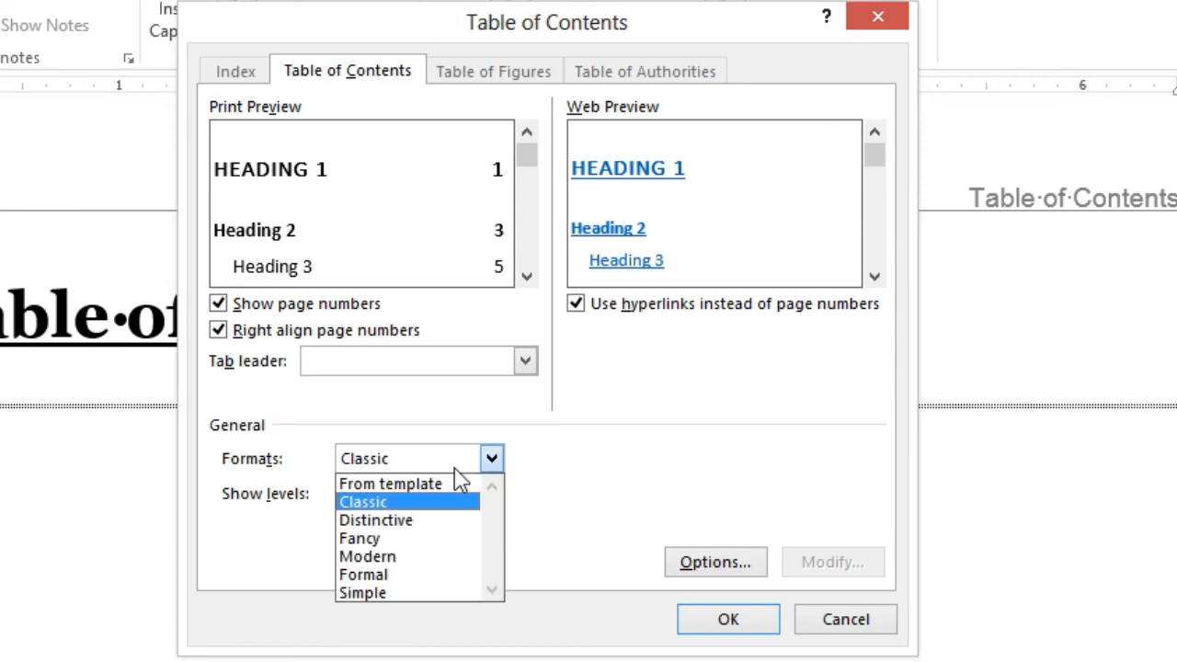
click(424, 517)
click(489, 459)
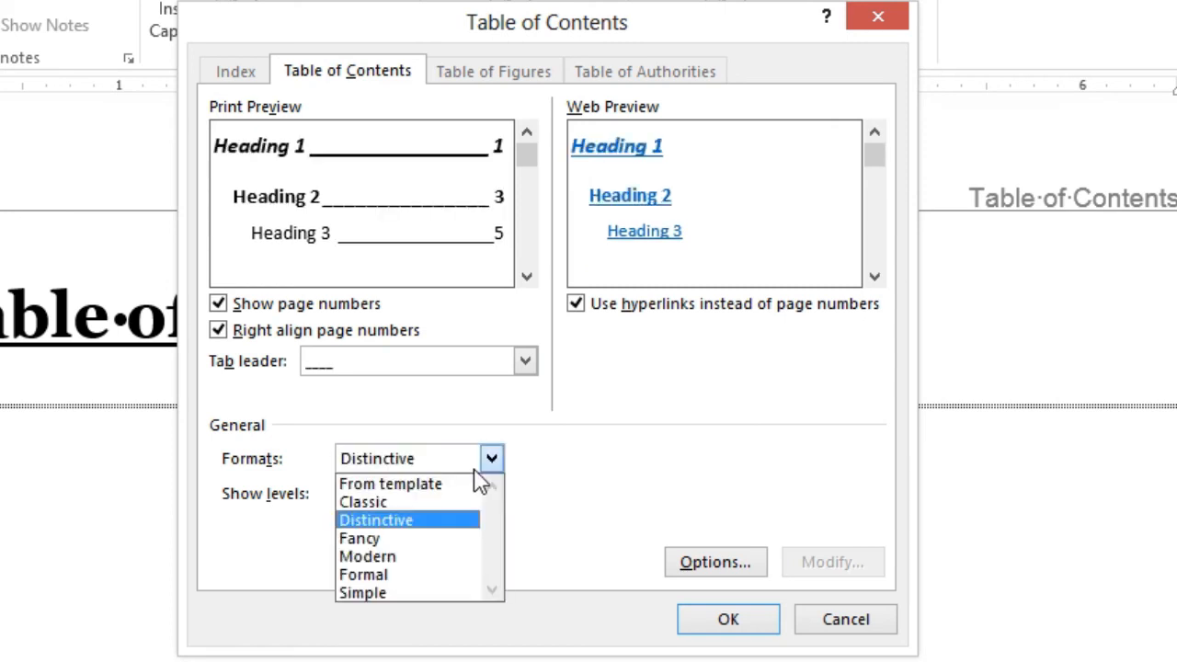
click(474, 537)
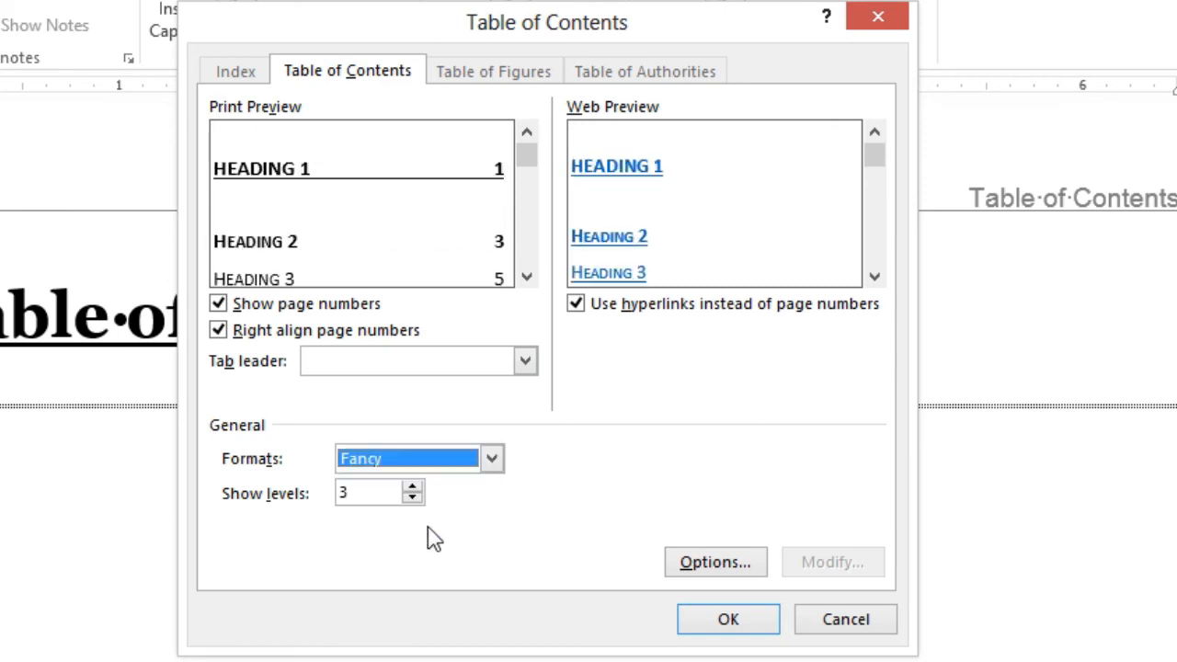
click(463, 465)
click(466, 555)
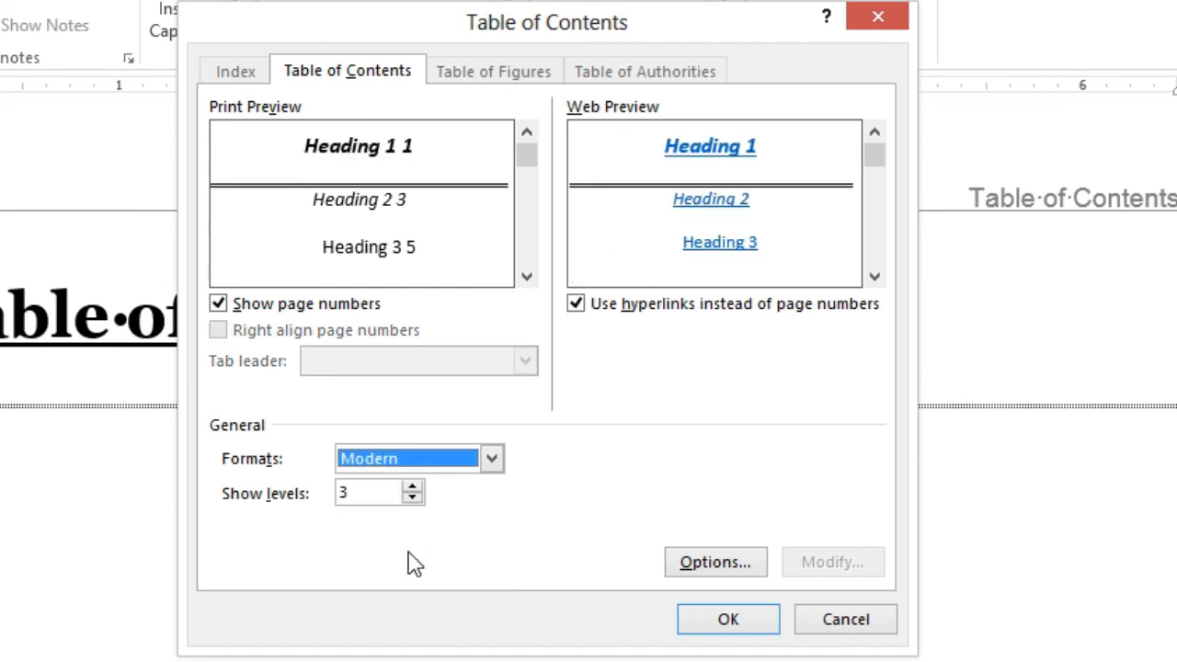
click(471, 465)
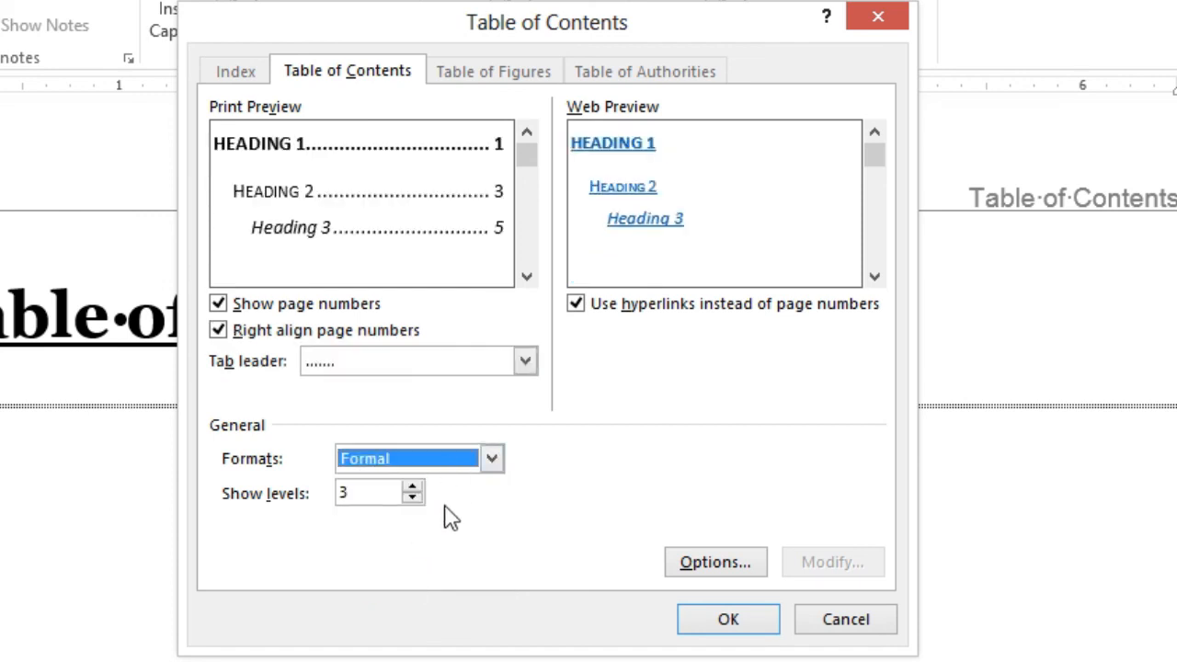
Review the table of contents options for styles and levels, accept them, and insert the table below the title.
click(349, 493)
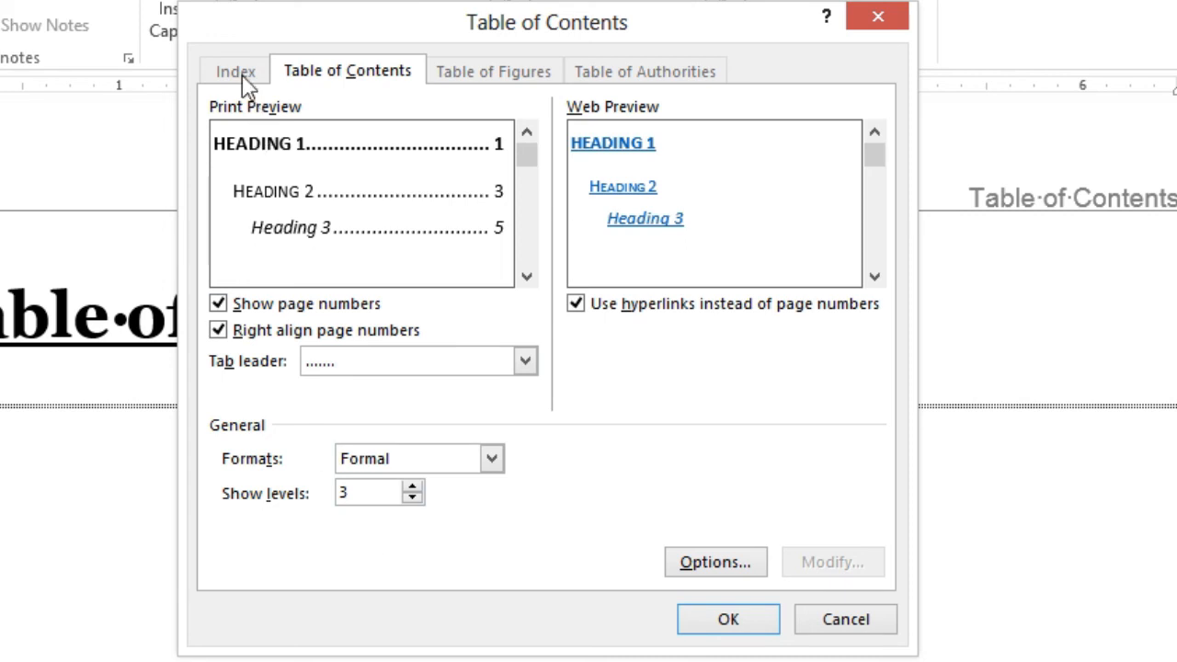
click(690, 560)
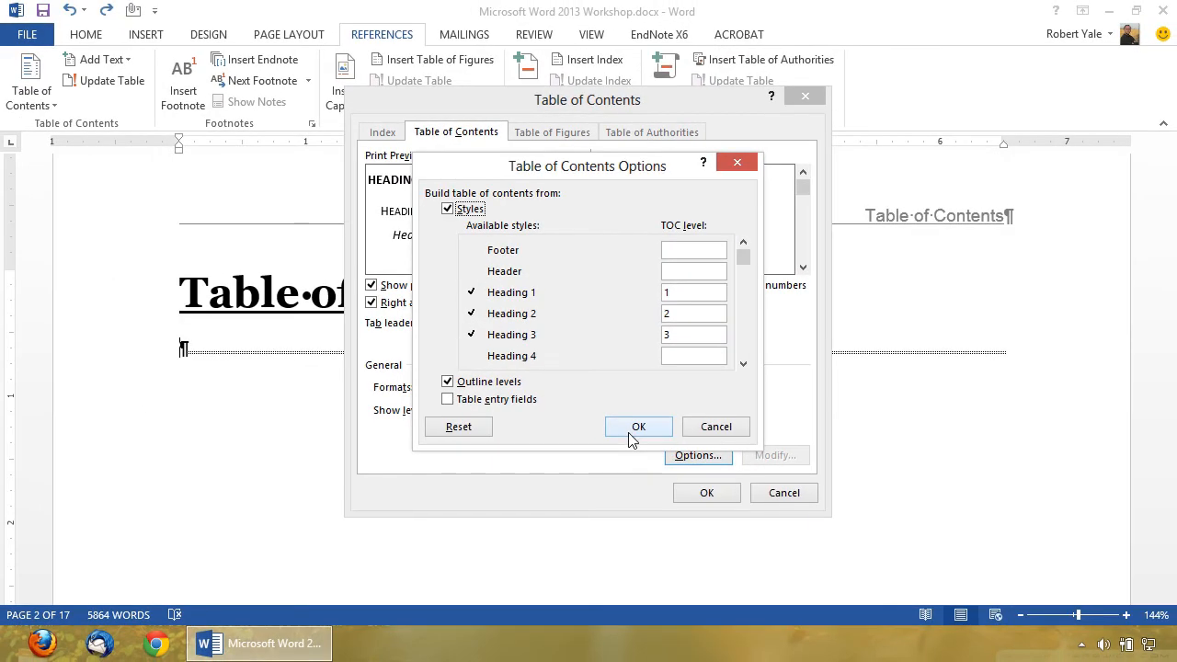
click(630, 433)
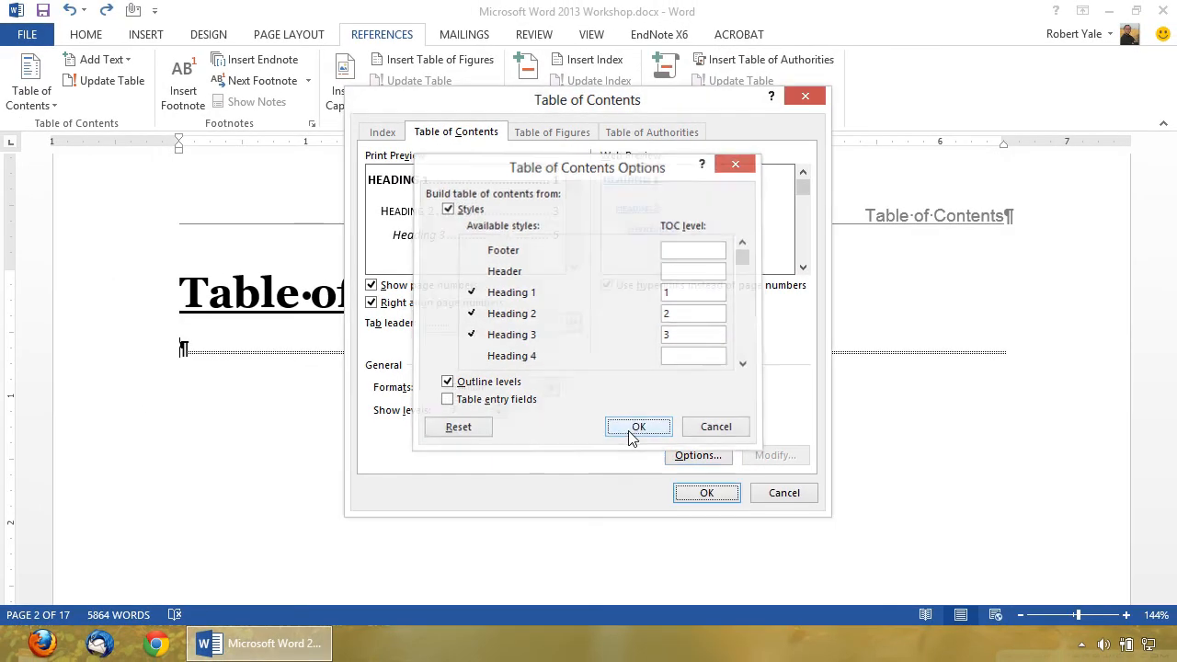
click(702, 495)
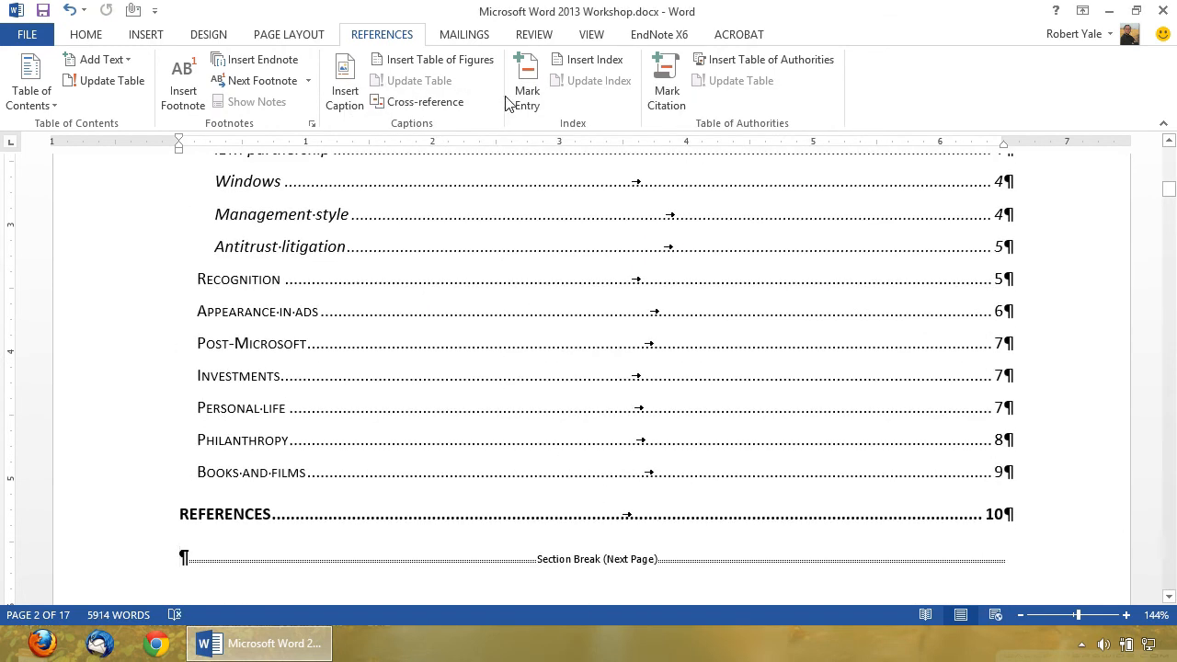
Check the inserted table of contents in a whole-page view and return the view to page width.
click(591, 35)
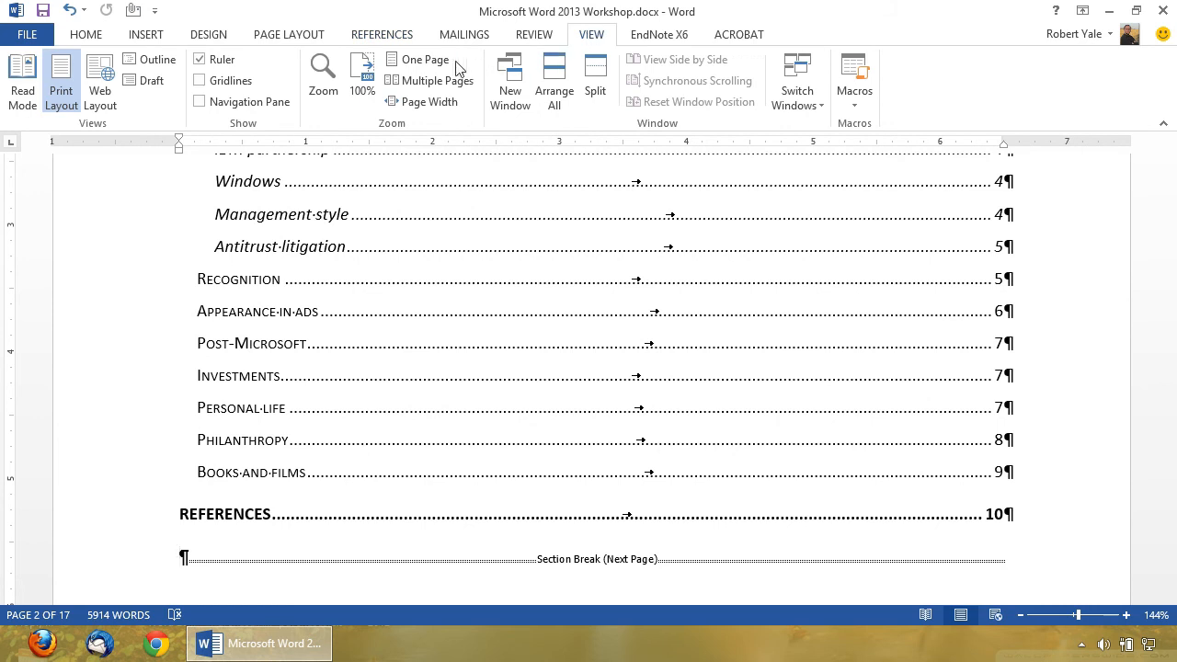
click(415, 59)
scroll(824, 348, down, 2)
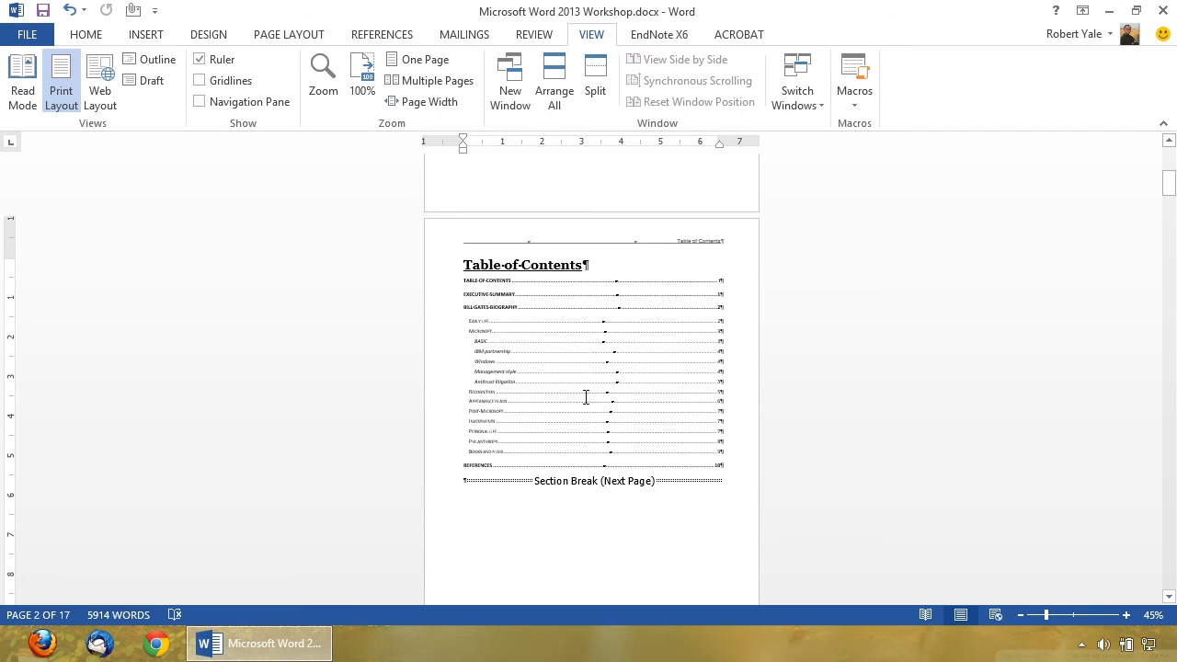
click(515, 283)
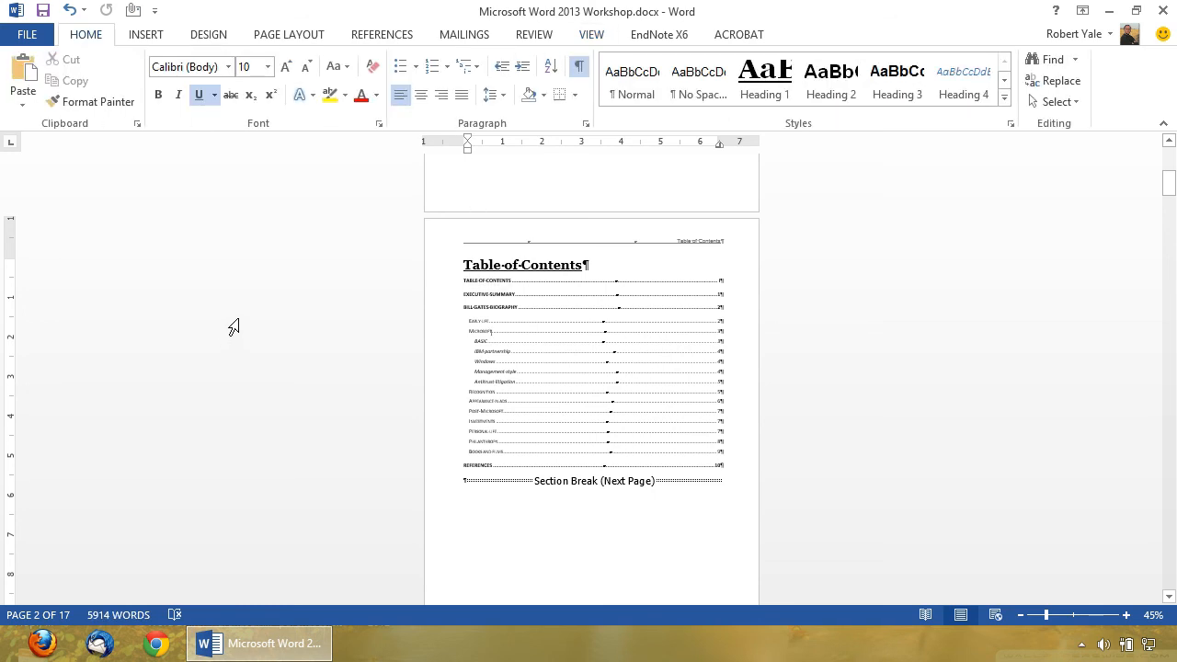
click(591, 34)
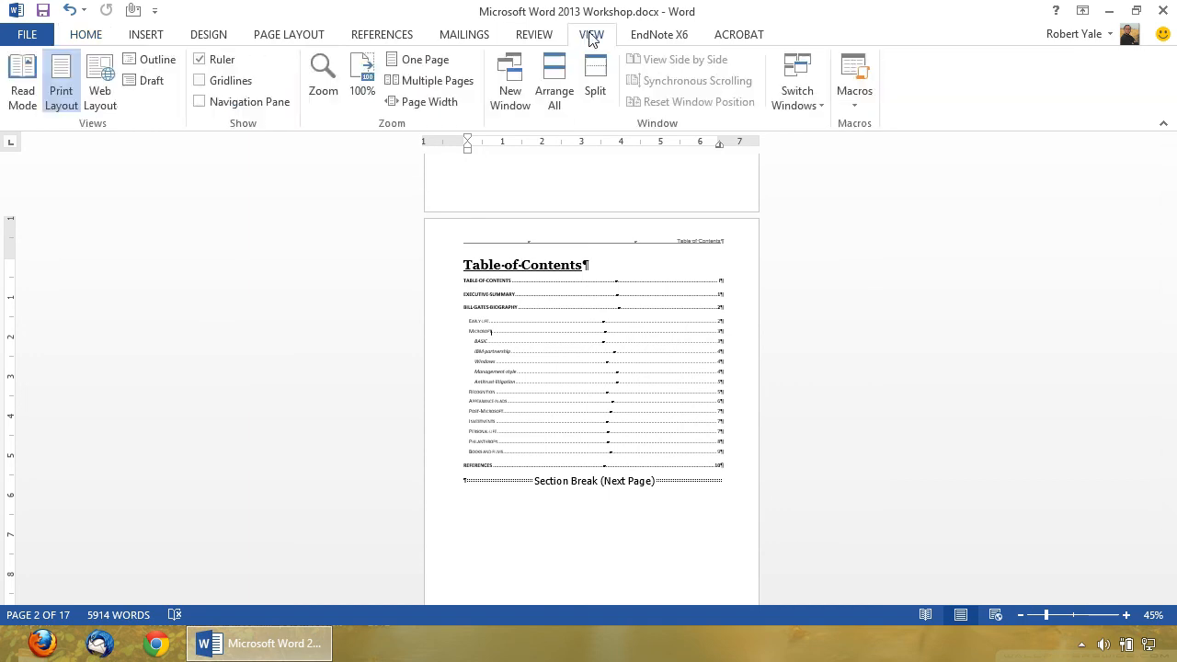
click(414, 99)
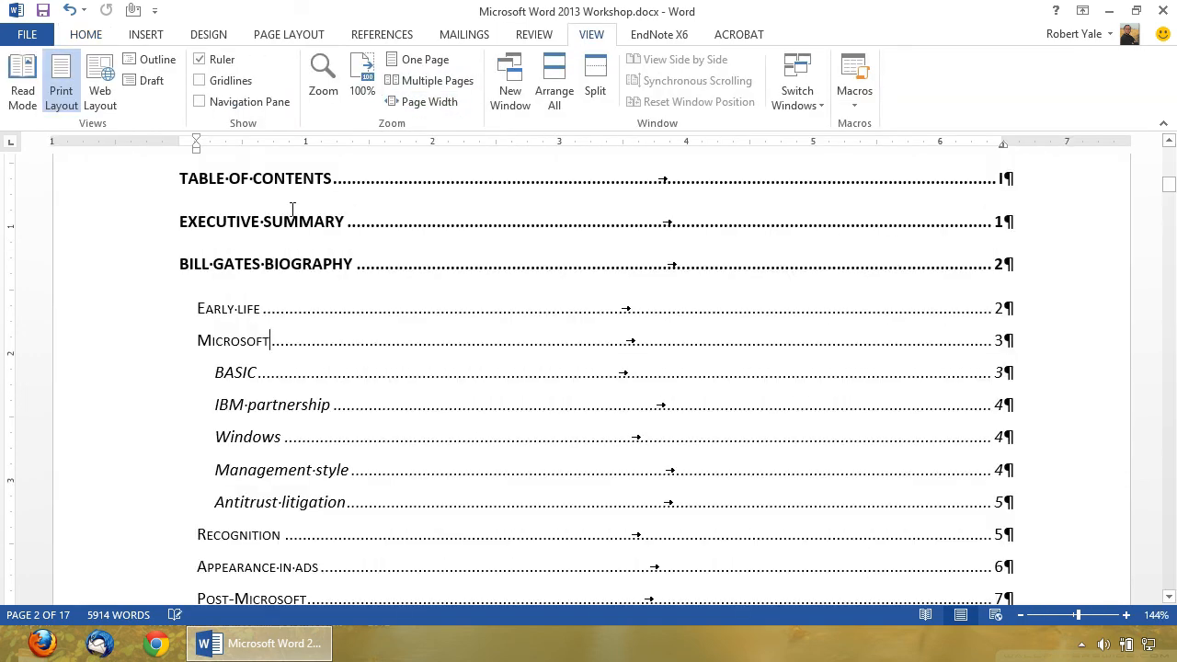
Delete the "Table of Contents" entry line from the inserted table of contents.
drag(179, 176, 1058, 184)
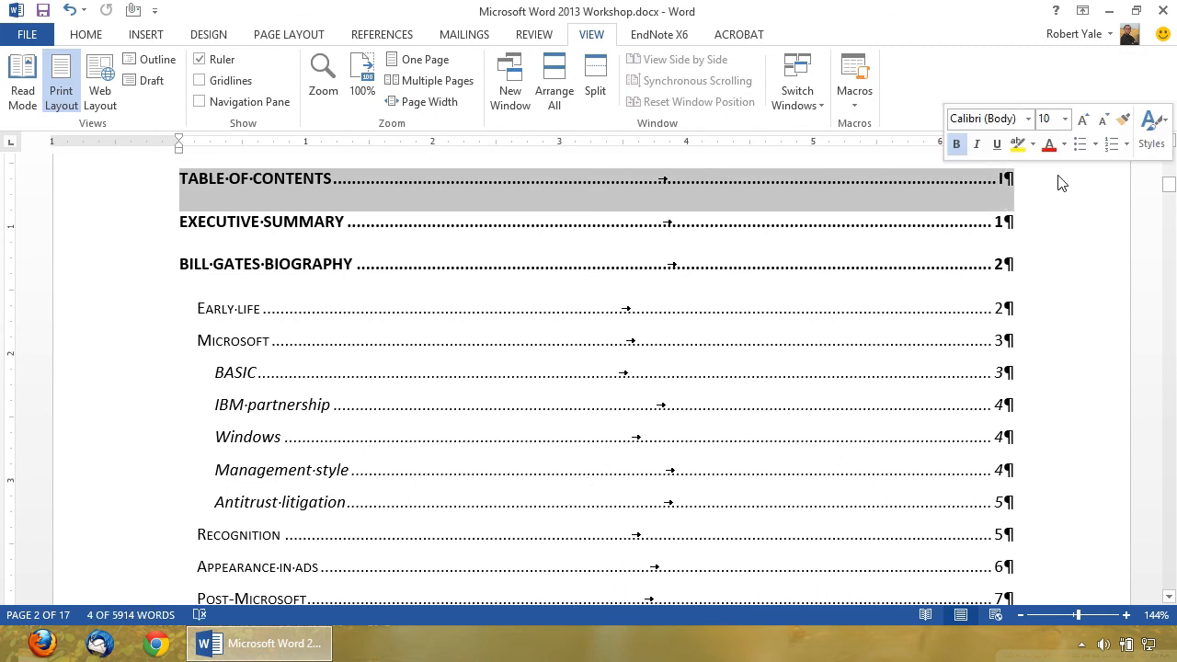
key(Delete)
scroll(458, 342, up, 1)
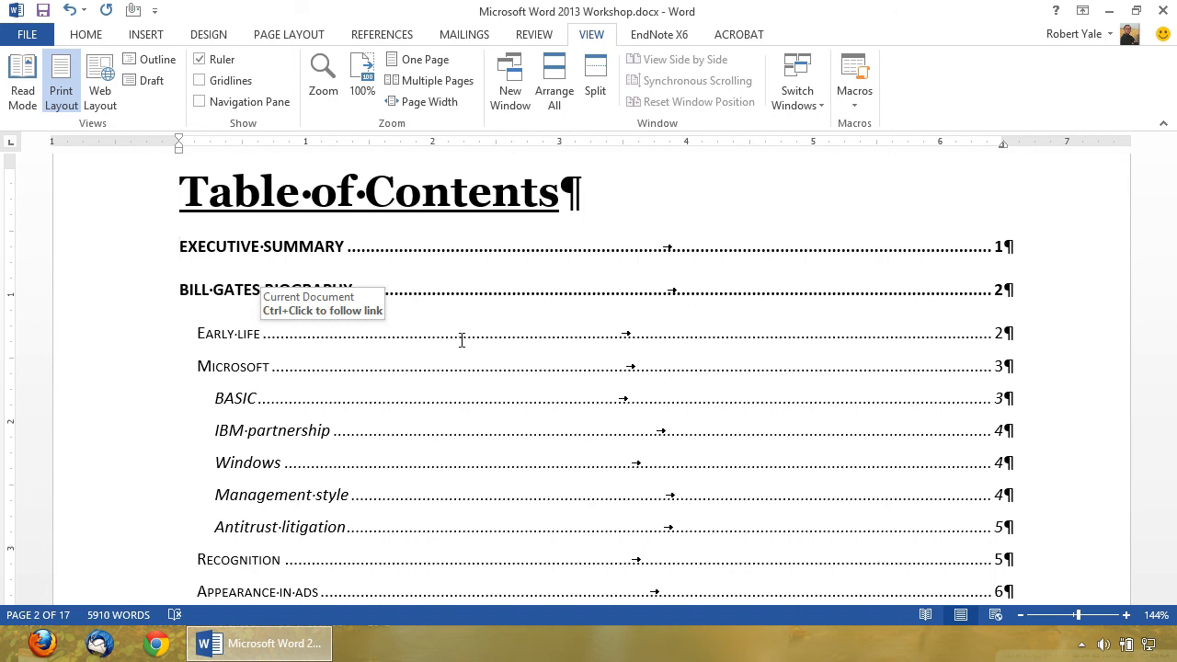
Update the entire table of contents rather than only its page numbers.
right_click(462, 339)
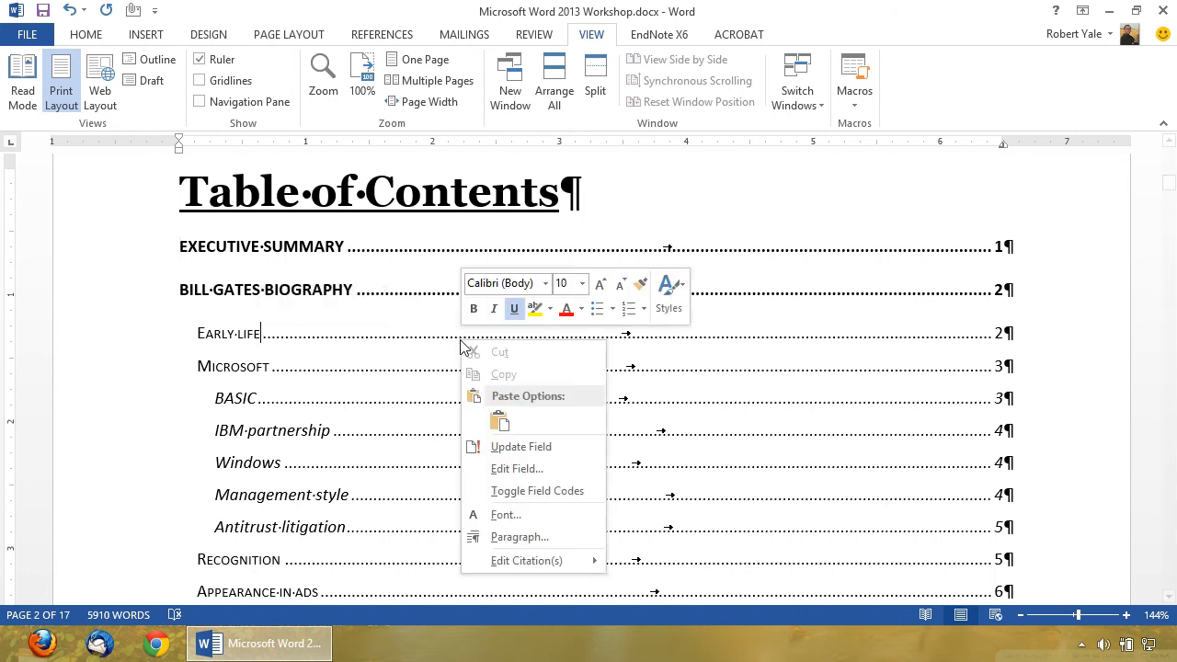
click(521, 447)
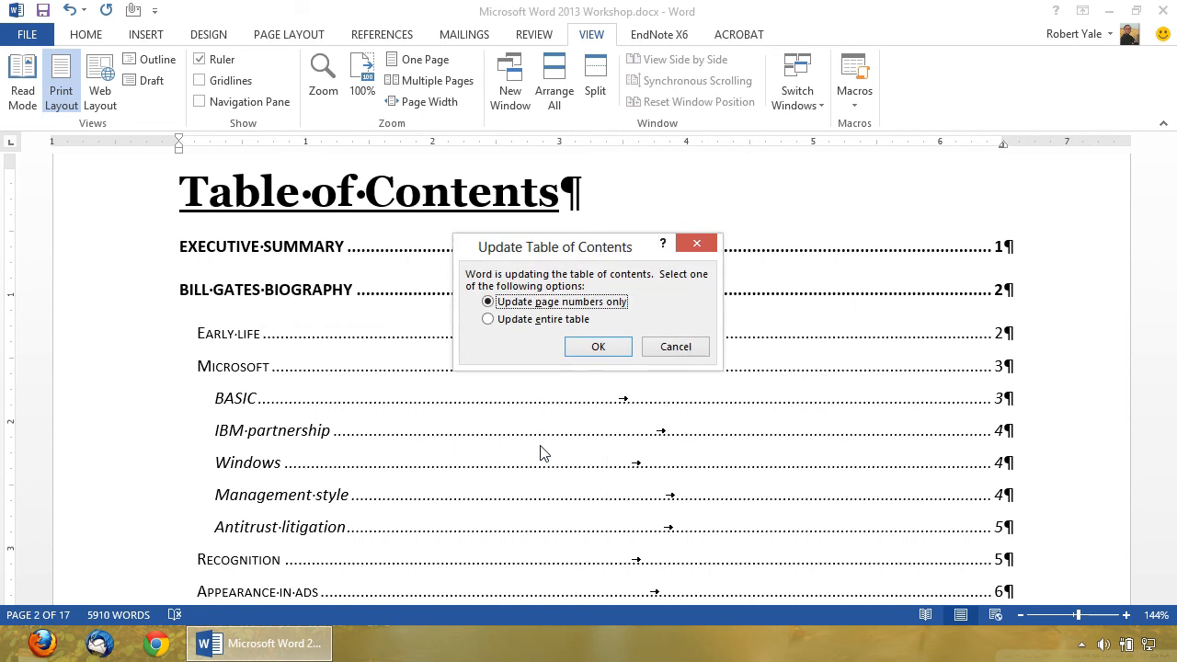
click(546, 319)
click(597, 347)
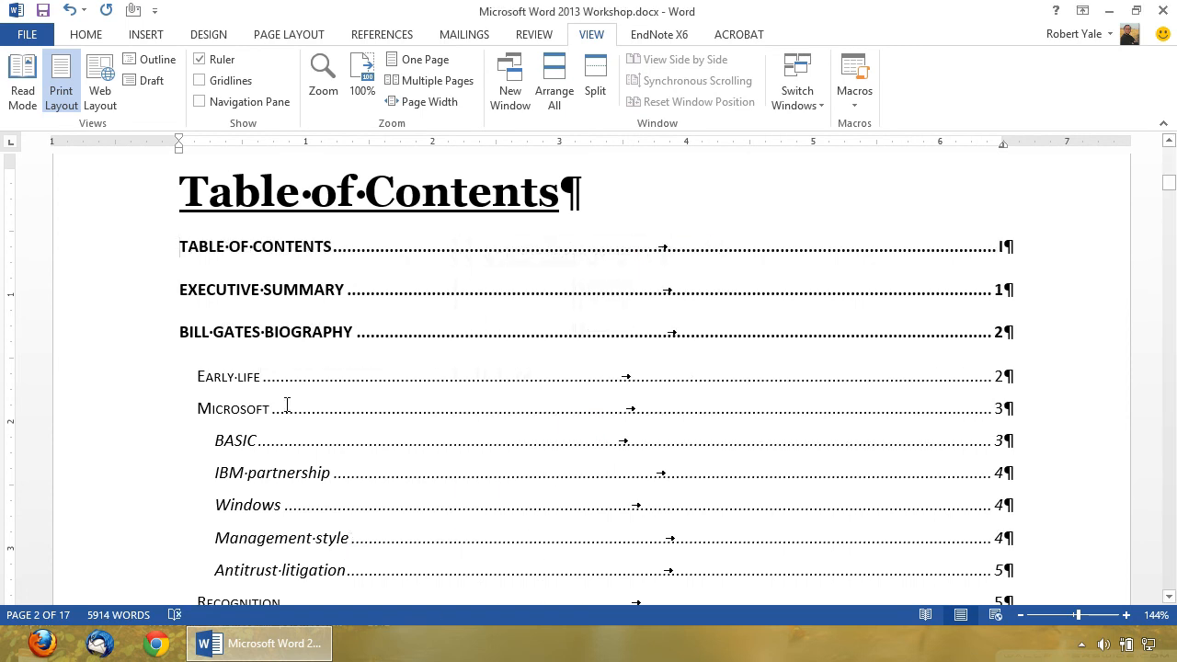
Apply the Normal style to the "Table of Contents" title in place of its heading style.
drag(182, 248, 1019, 250)
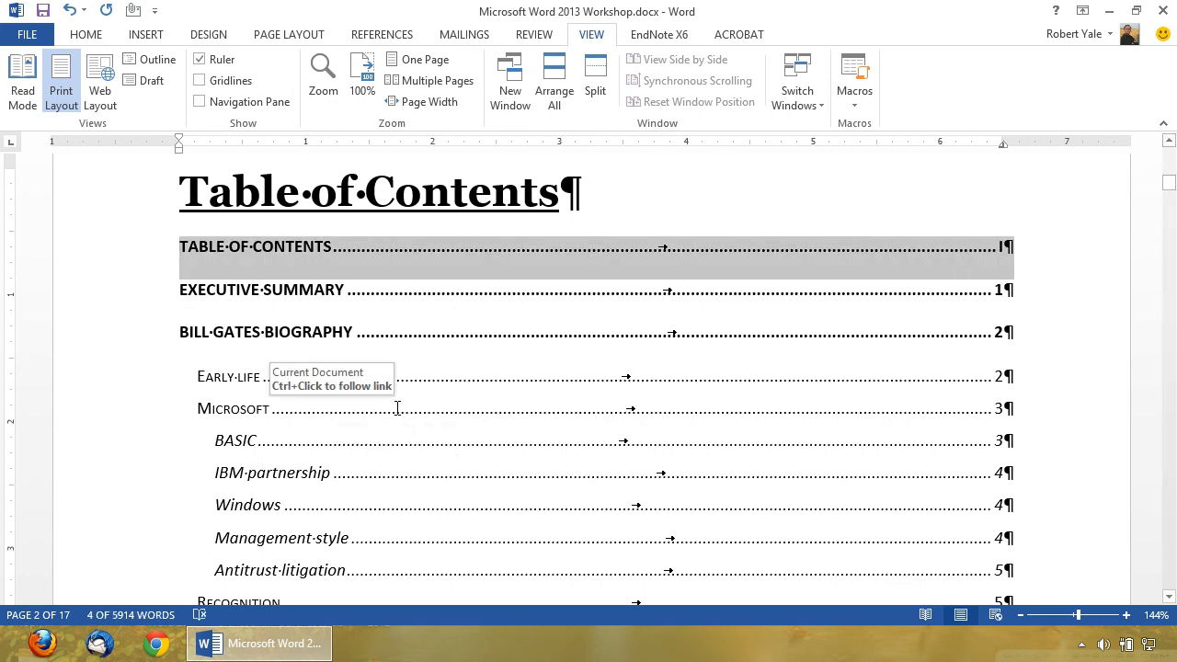
click(336, 189)
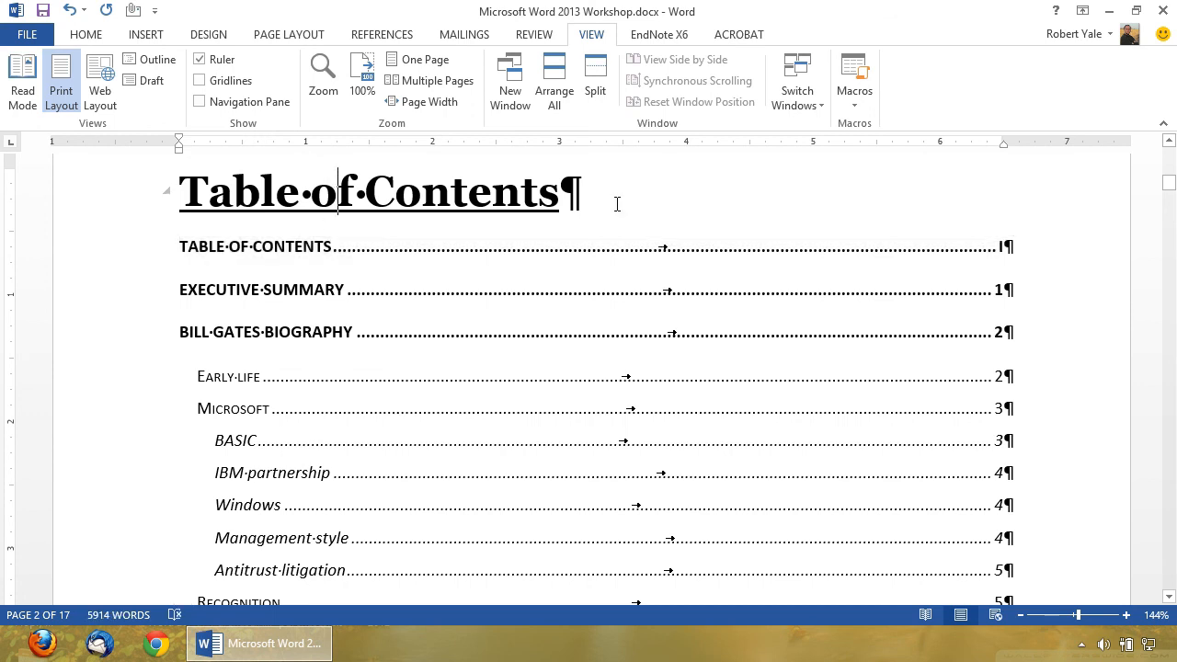
click(645, 187)
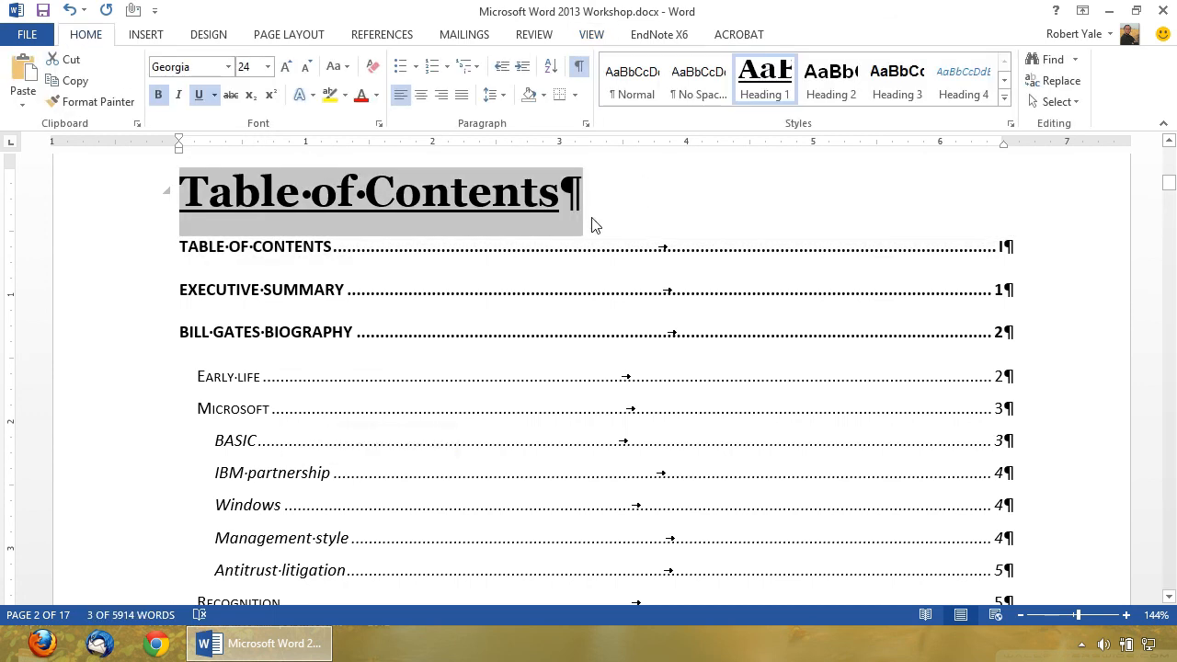
drag(654, 192, 168, 194)
click(632, 87)
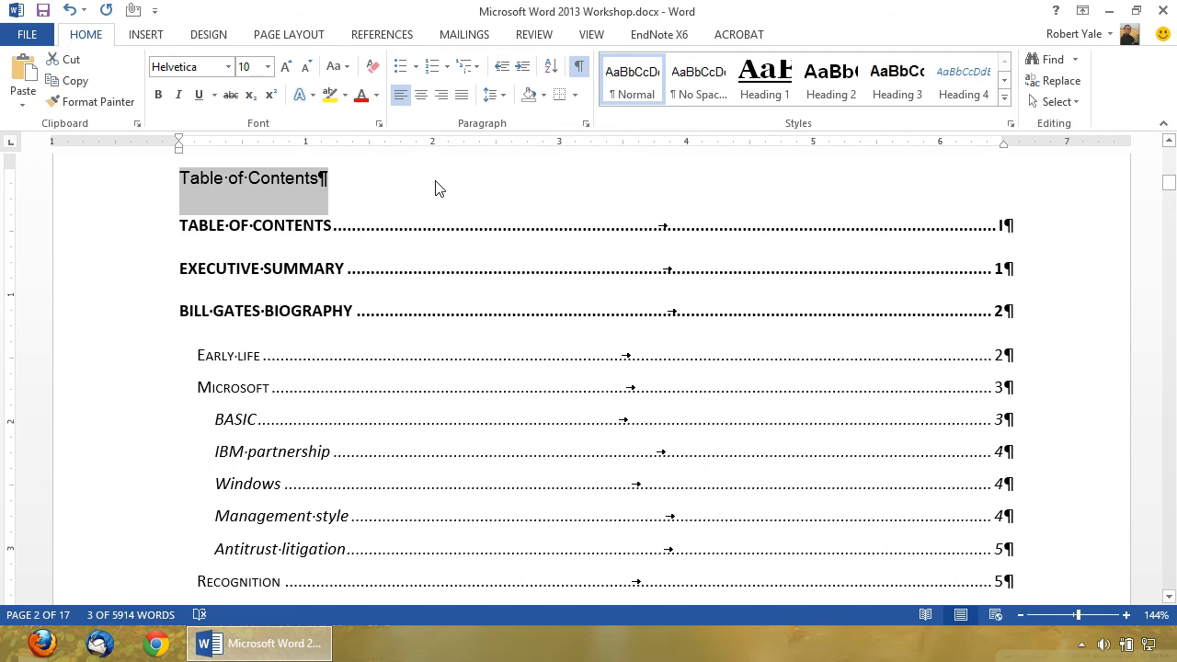
Format the "Table of Contents" title in Georgia, size 24, bold and underlined.
click(217, 68)
text(G)
text(ero)
key(BackSpace)
key(BackSpace)
text(or)
key(Return)
click(244, 66)
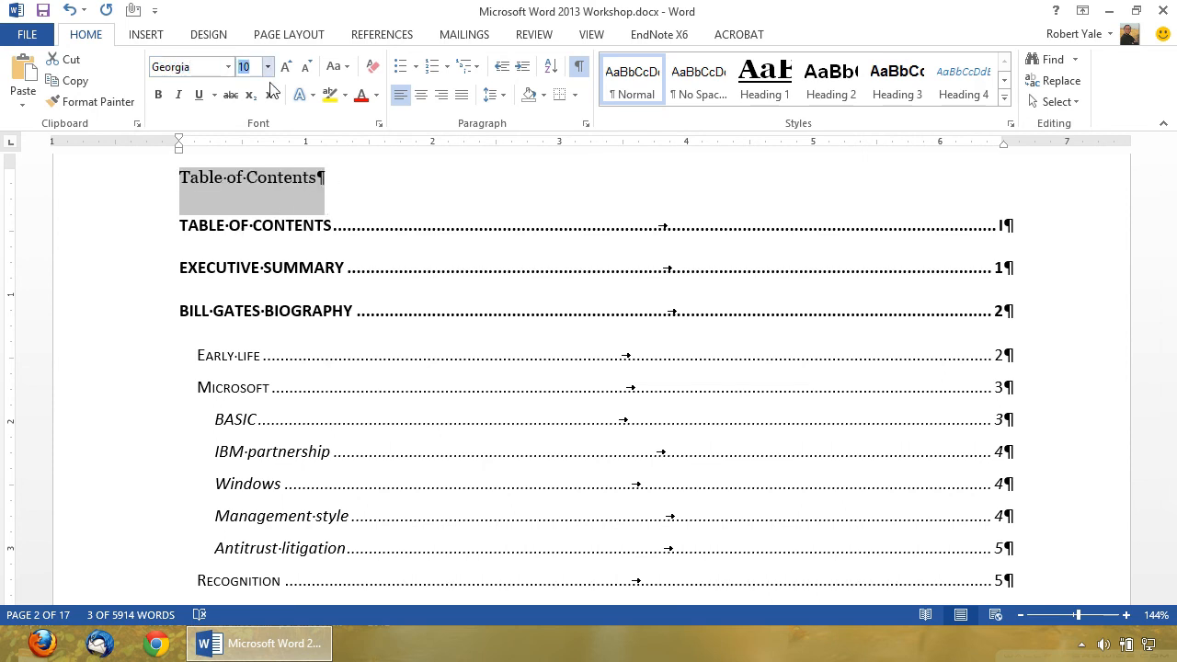
text(24)
key(Return)
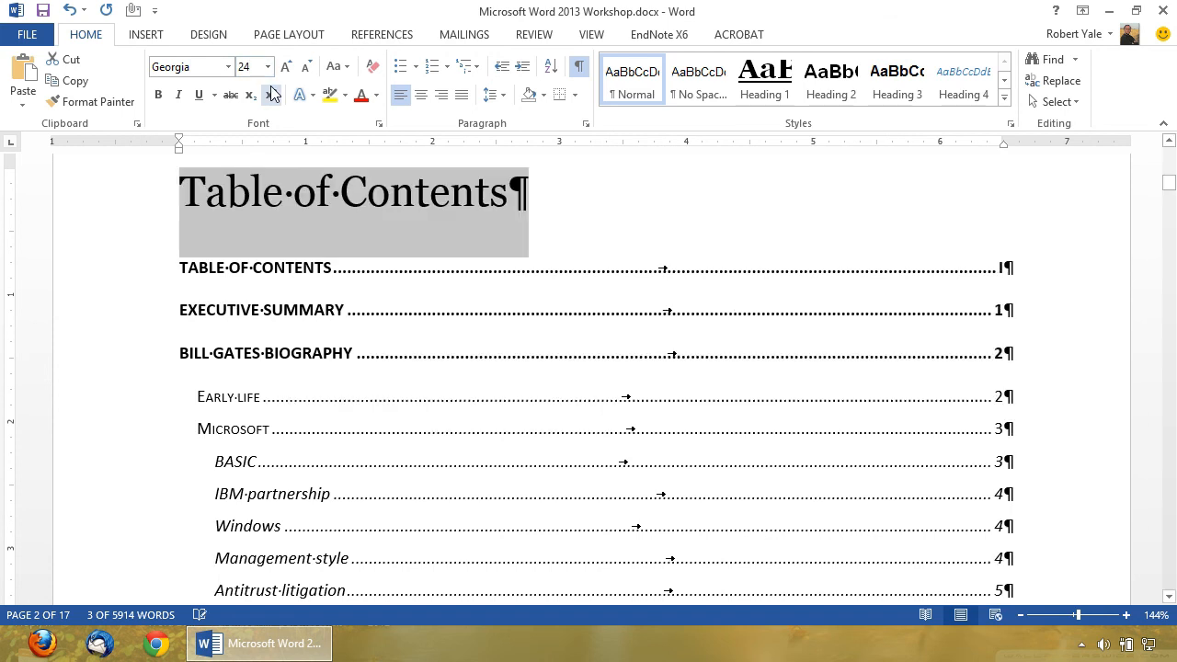
click(158, 94)
click(199, 95)
Set the "Table of Contents" title's paragraph spacing to 0 pt after and single line spacing.
click(586, 123)
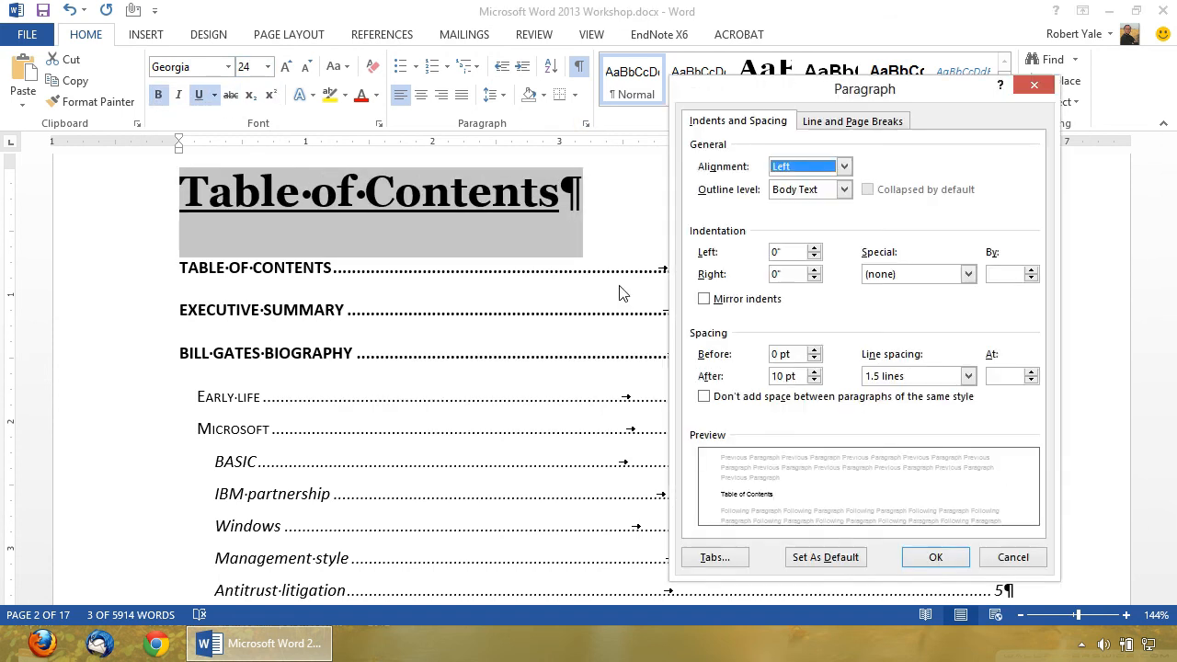
click(813, 380)
click(814, 379)
click(880, 381)
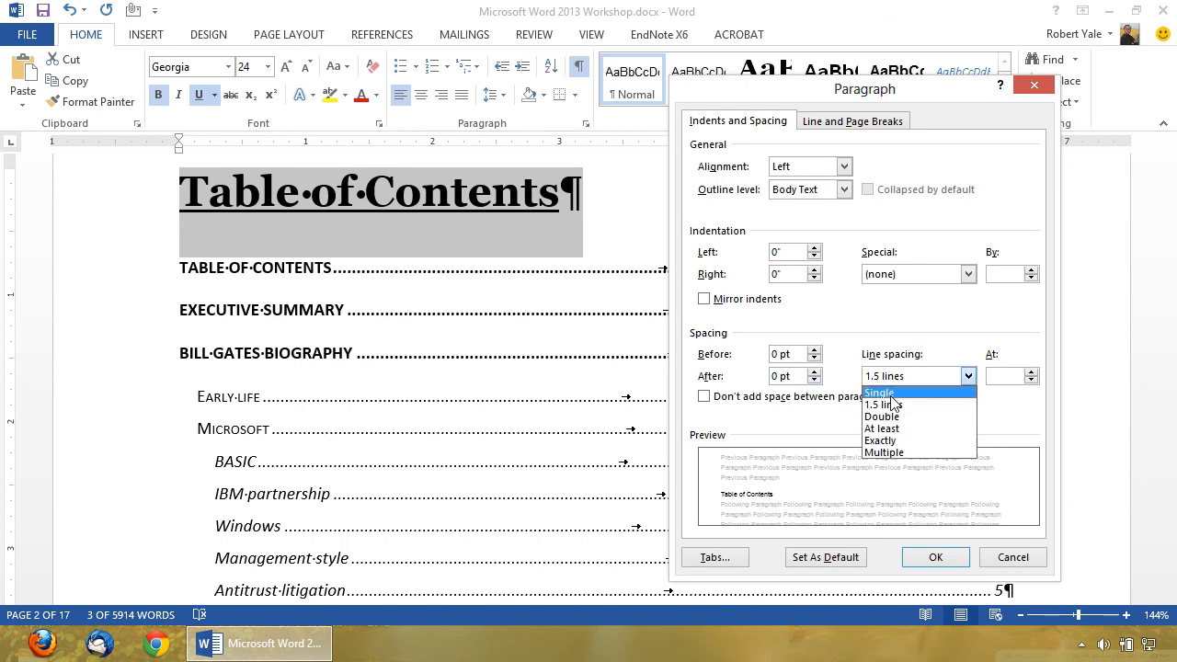
click(879, 392)
click(934, 557)
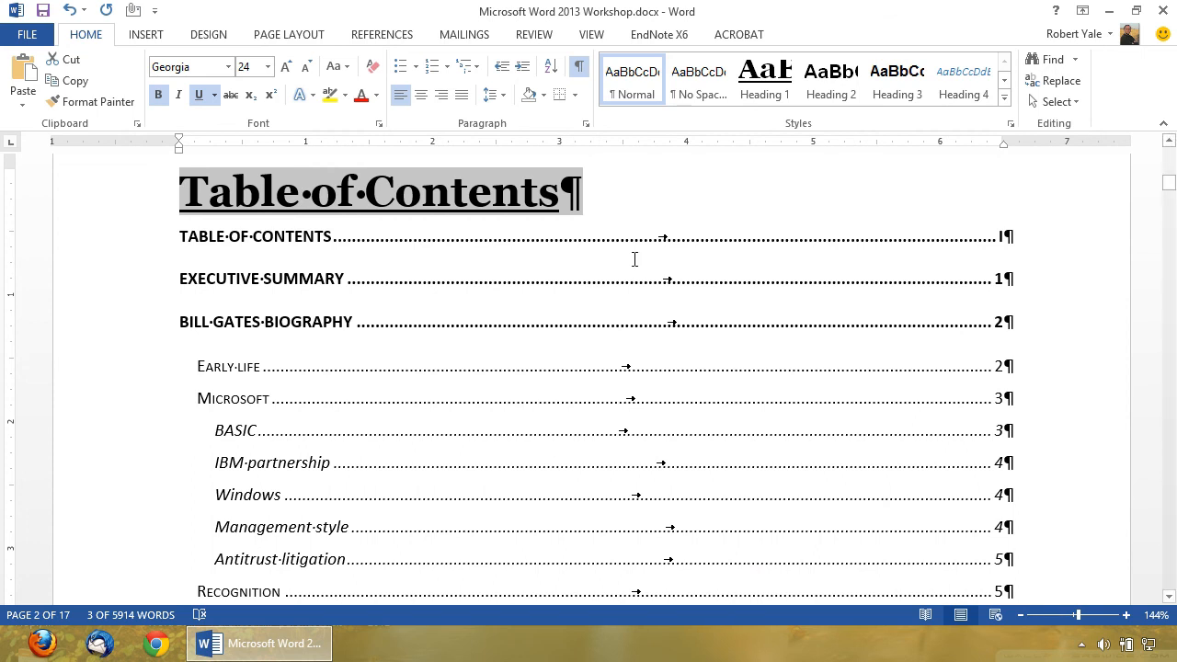
Look up the paragraph spacing settings of the "Executive Summary" heading without changing them.
scroll(637, 244, up, 5)
scroll(634, 259, down, 20)
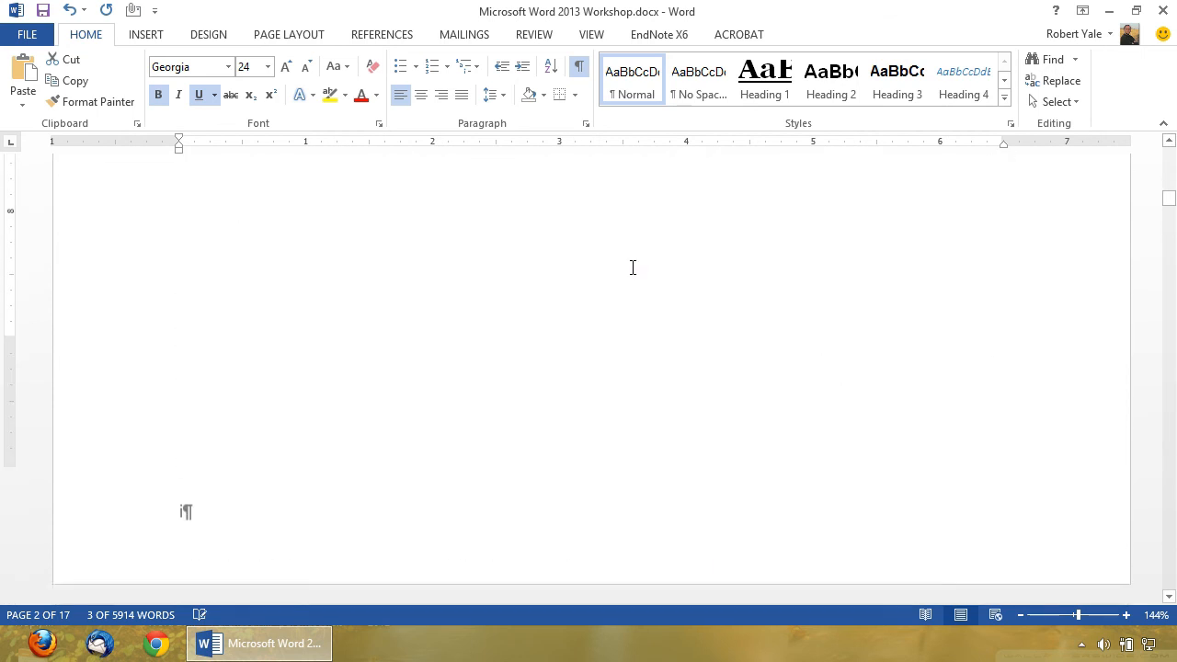
scroll(606, 270, up, 5)
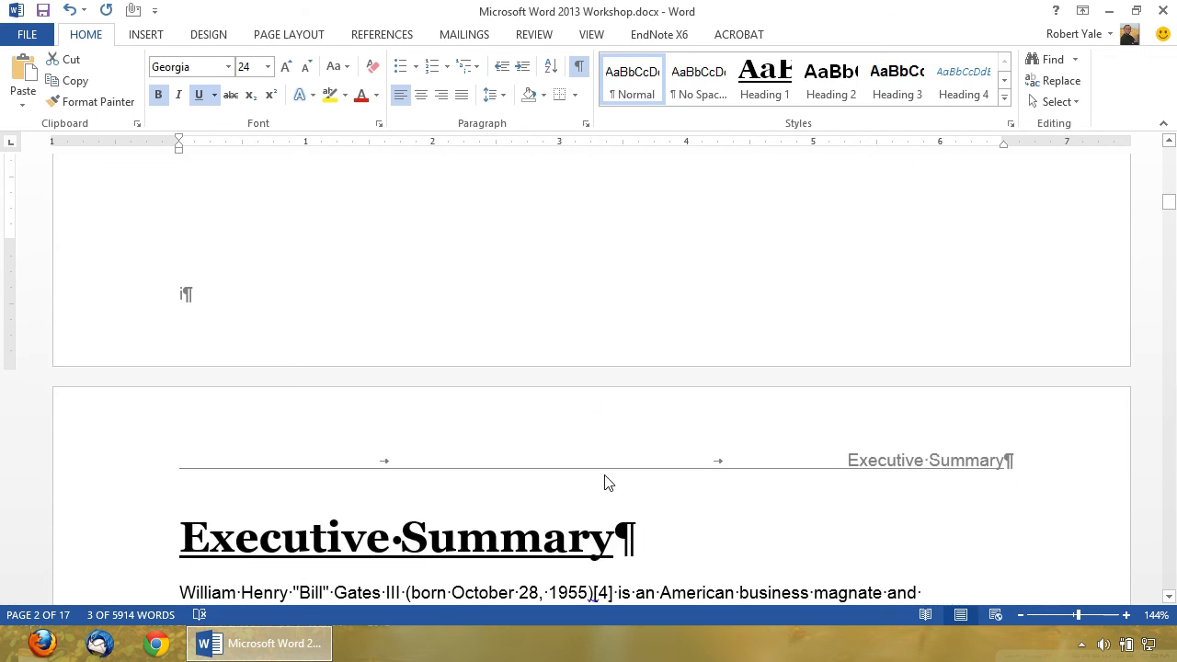
click(147, 541)
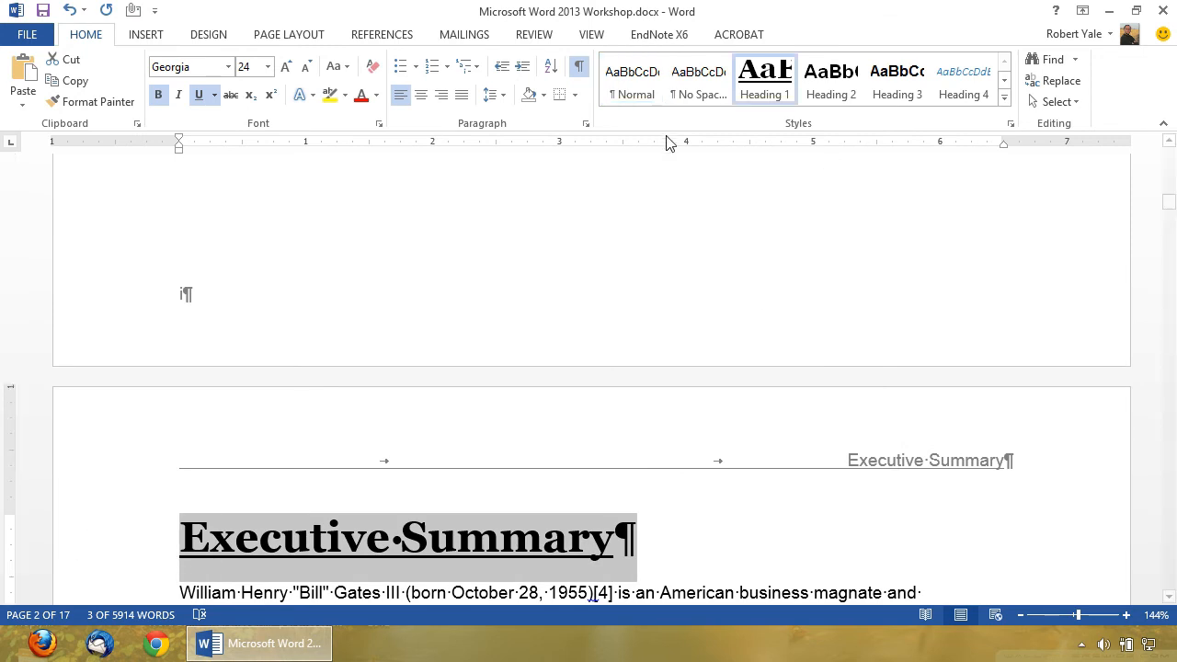
click(585, 125)
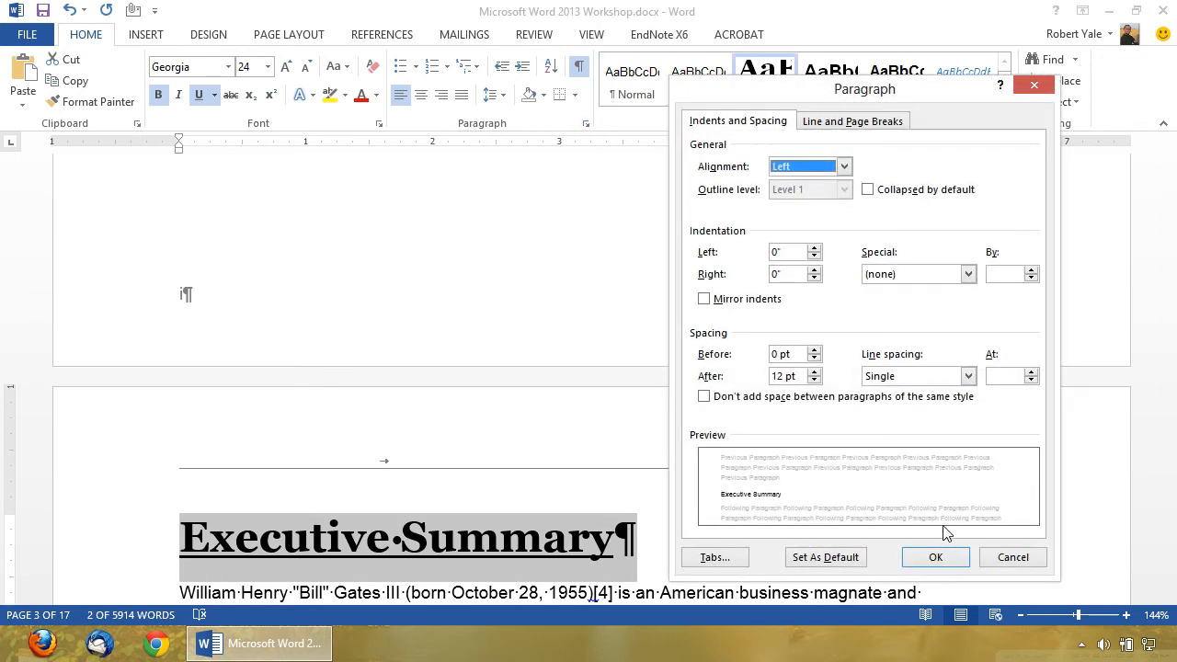
click(1000, 556)
Set the spacing after the "Table of Contents" title to 12 pt to match the "Executive Summary" heading.
scroll(462, 452, up, 10)
drag(615, 426, 177, 425)
click(586, 124)
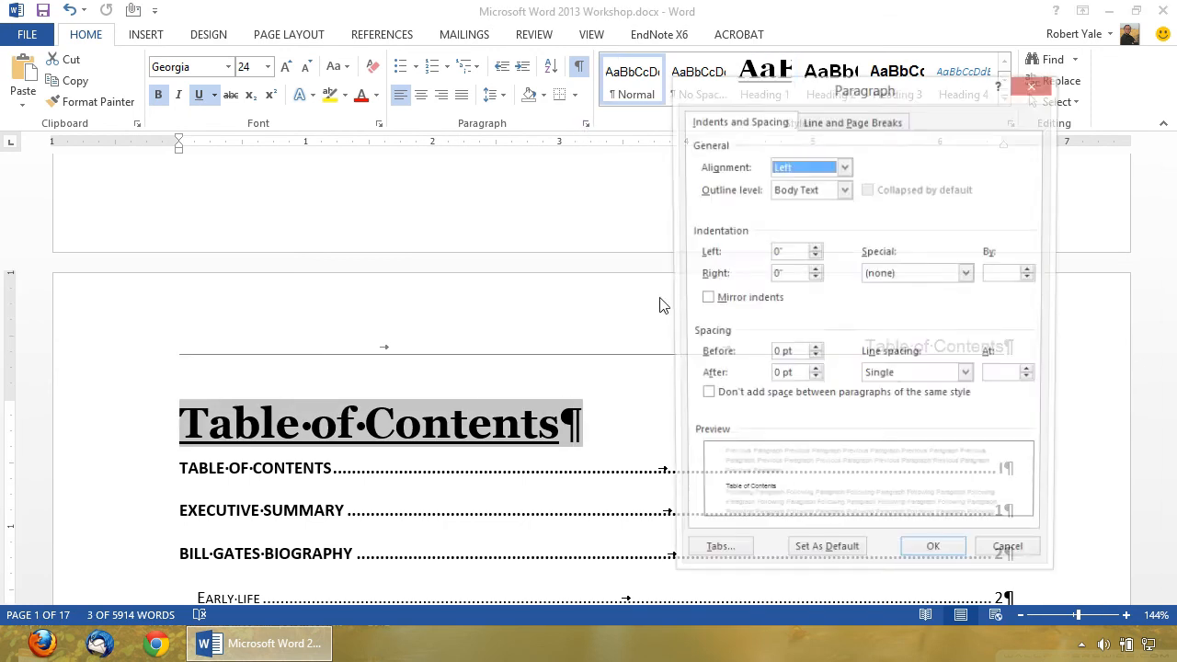
double_click(814, 371)
click(935, 557)
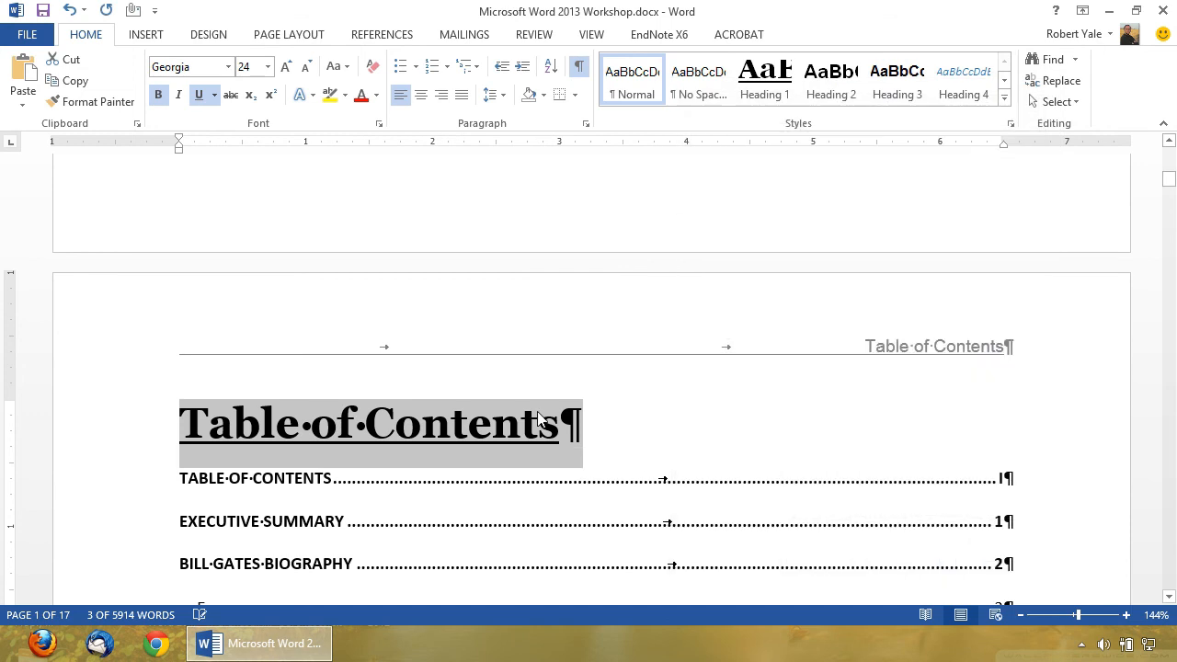
Update the entire table of contents, not just its page numbers, so it no longer lists its own title.
click(603, 425)
triple_click(664, 432)
click(693, 428)
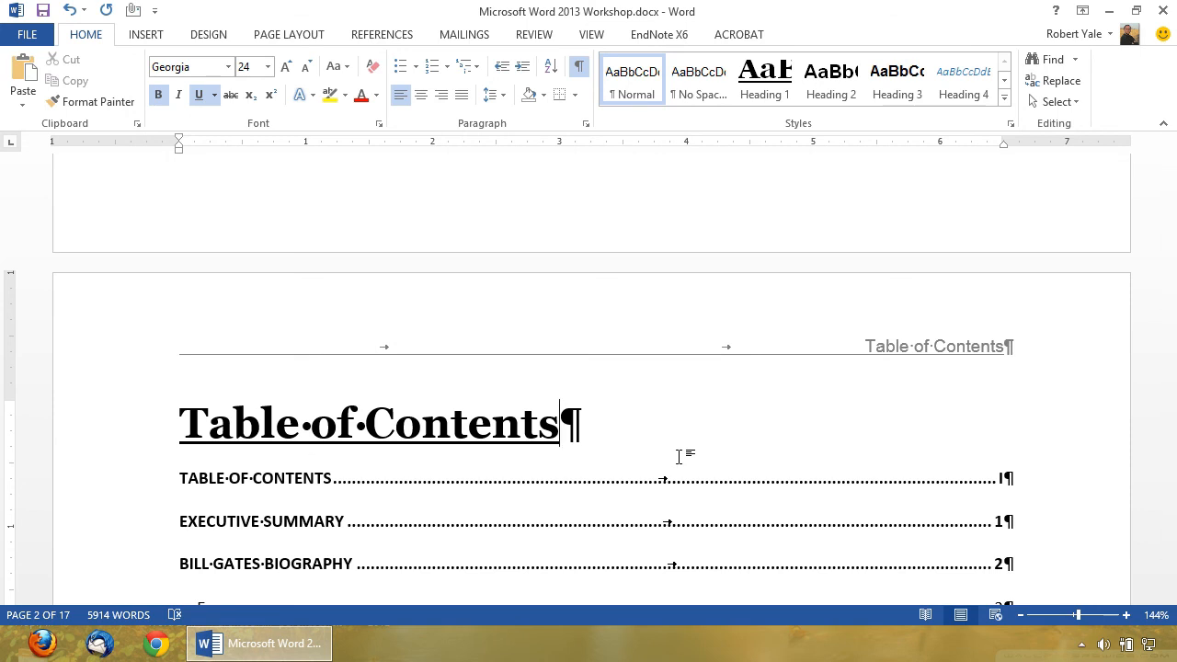
right_click(633, 513)
click(546, 536)
right_click(546, 536)
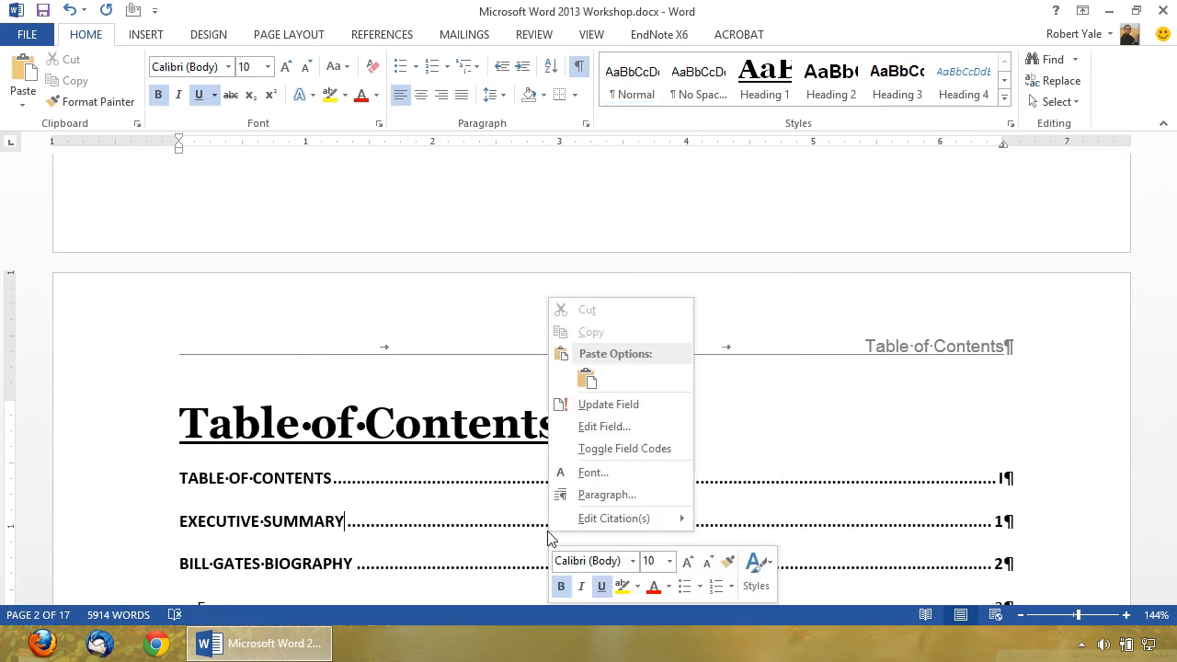
click(620, 411)
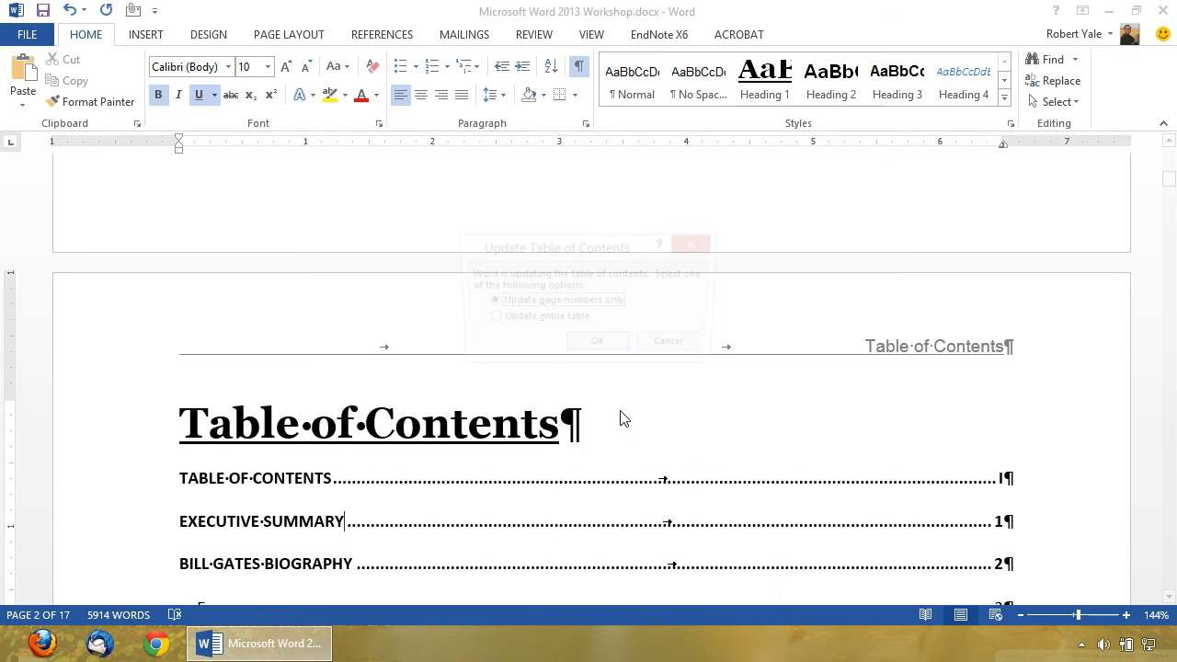
click(572, 319)
click(598, 346)
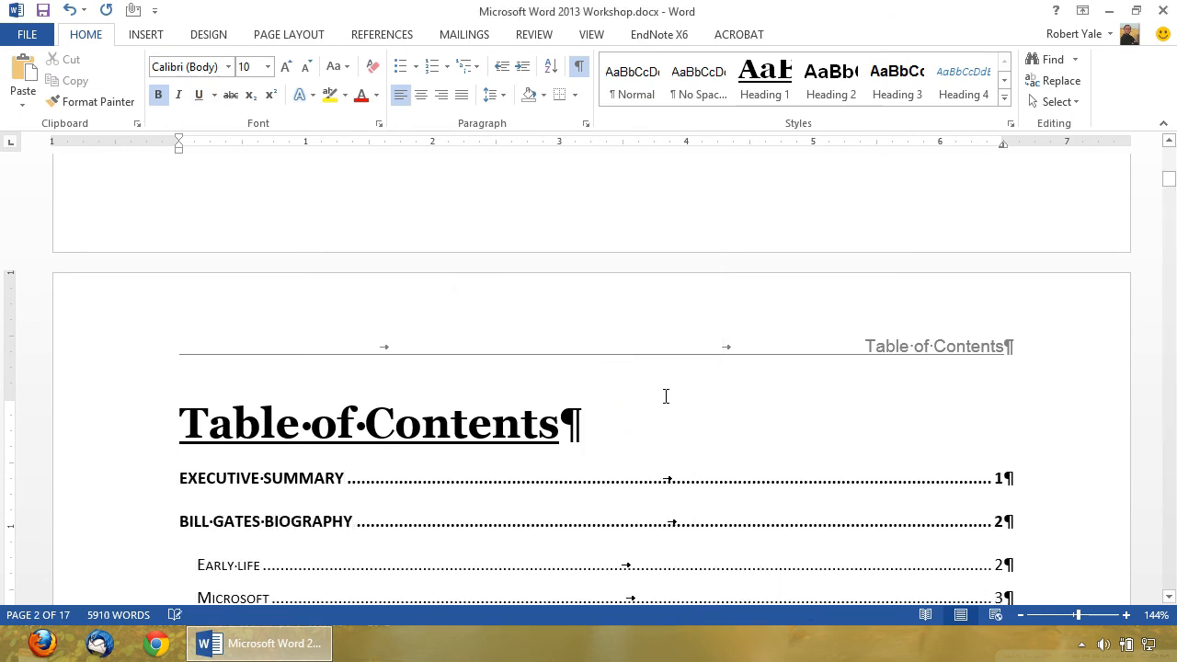
Look over the table of contents entries, and set the zoom to one page to view the whole layout.
scroll(662, 394, down, 3)
scroll(631, 346, down, 6)
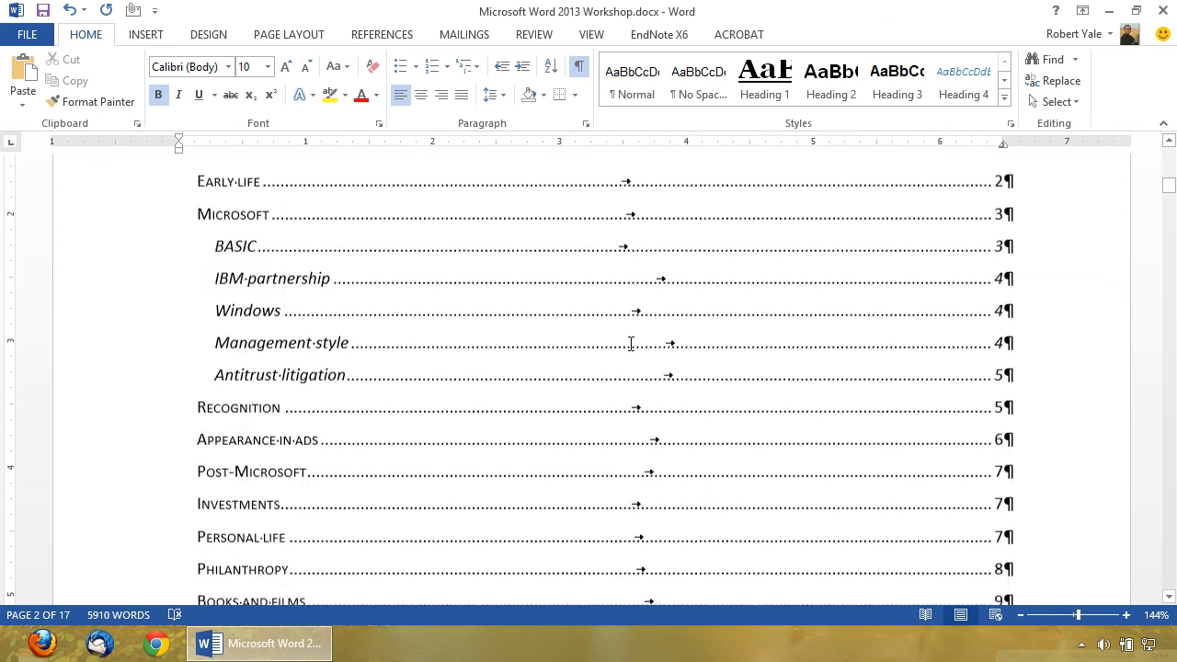
scroll(631, 344, up, 5)
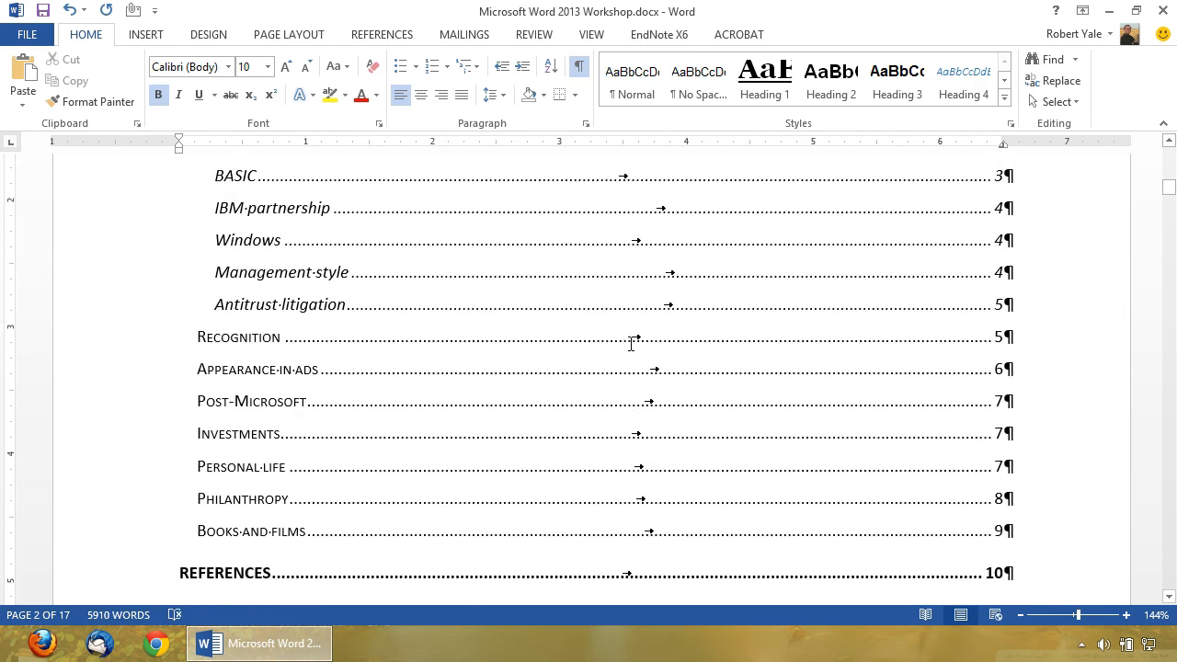
scroll(631, 343, up, 1)
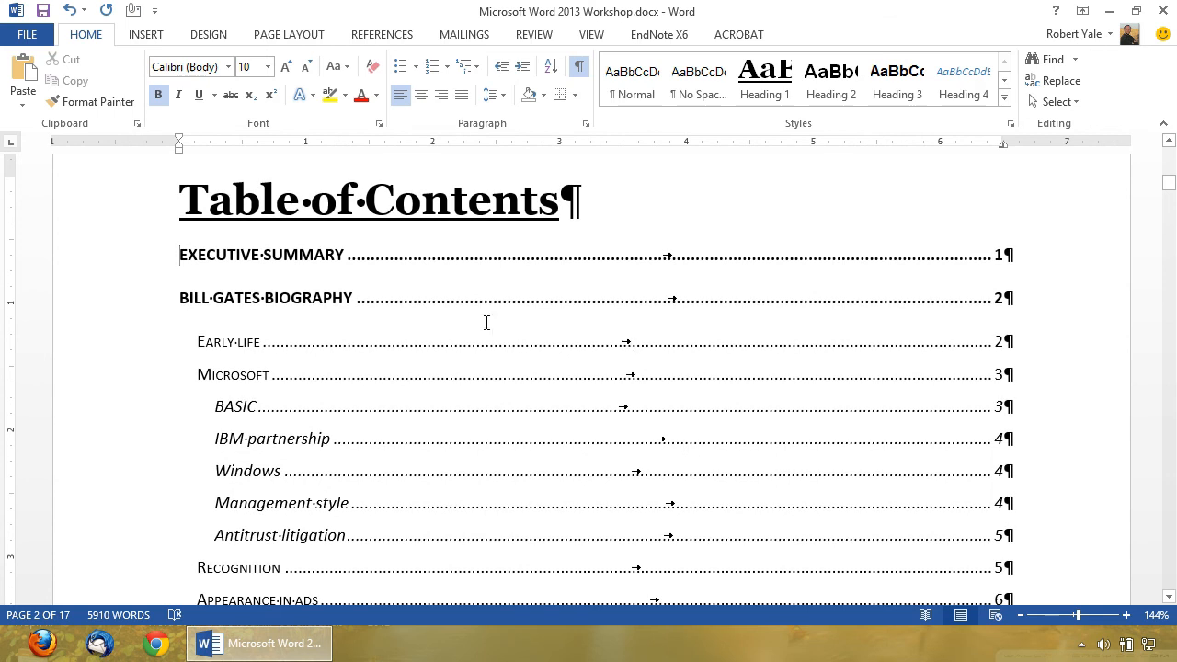
click(585, 34)
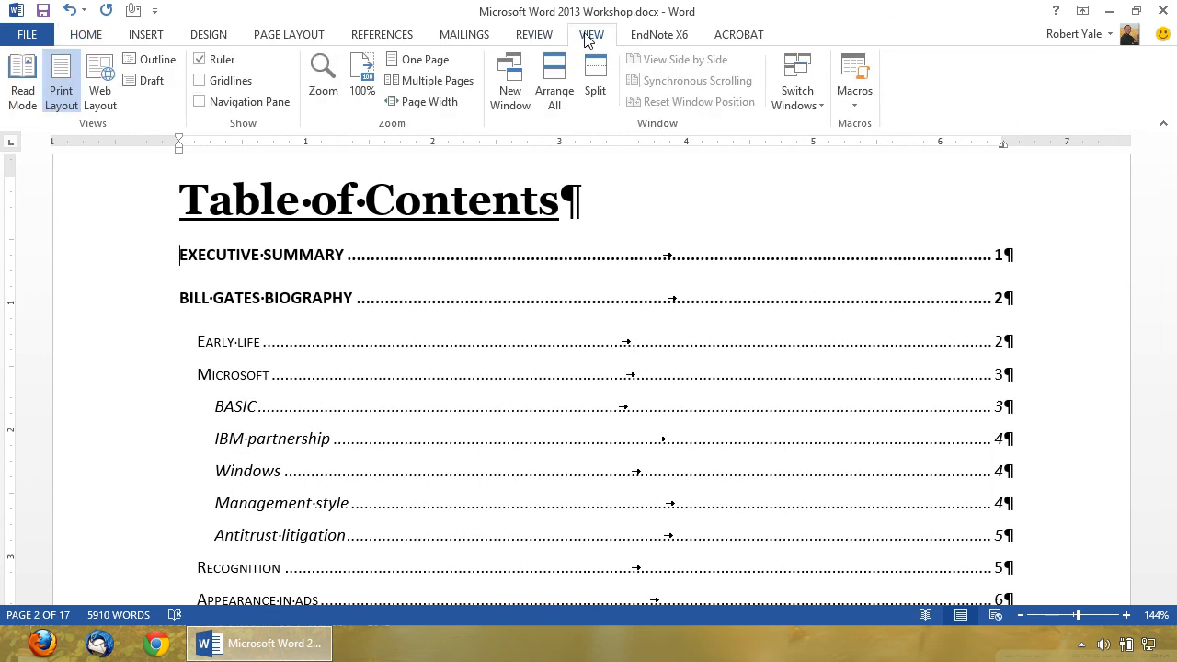
click(424, 61)
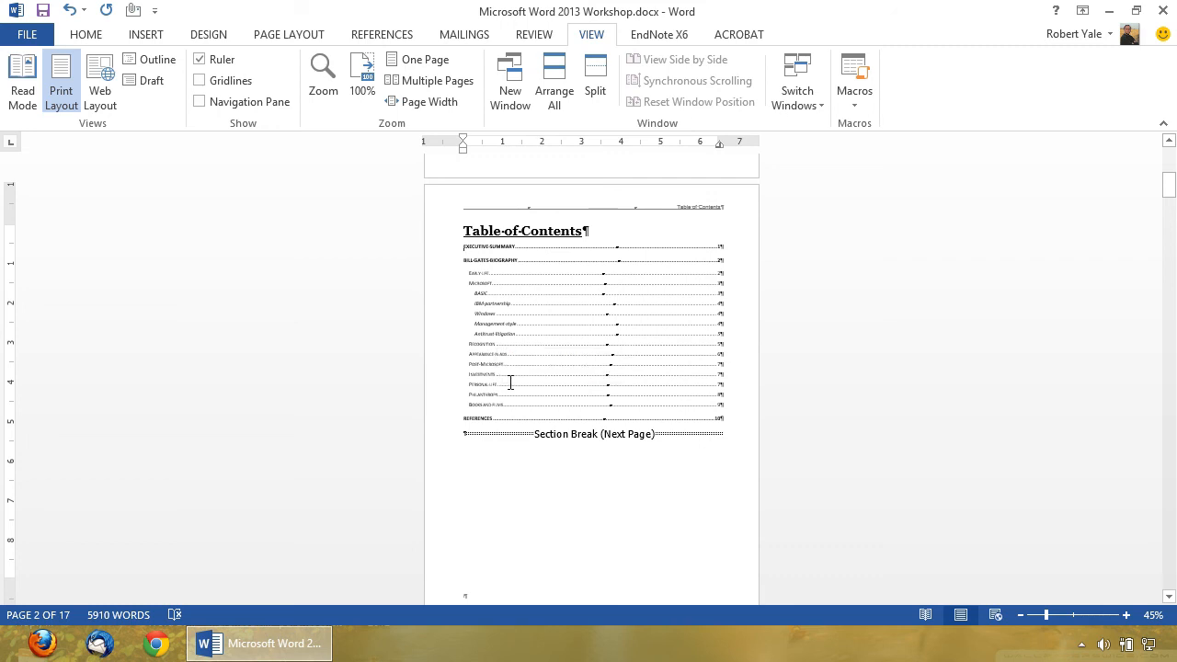
scroll(506, 383, down, 4)
scroll(502, 381, down, 5)
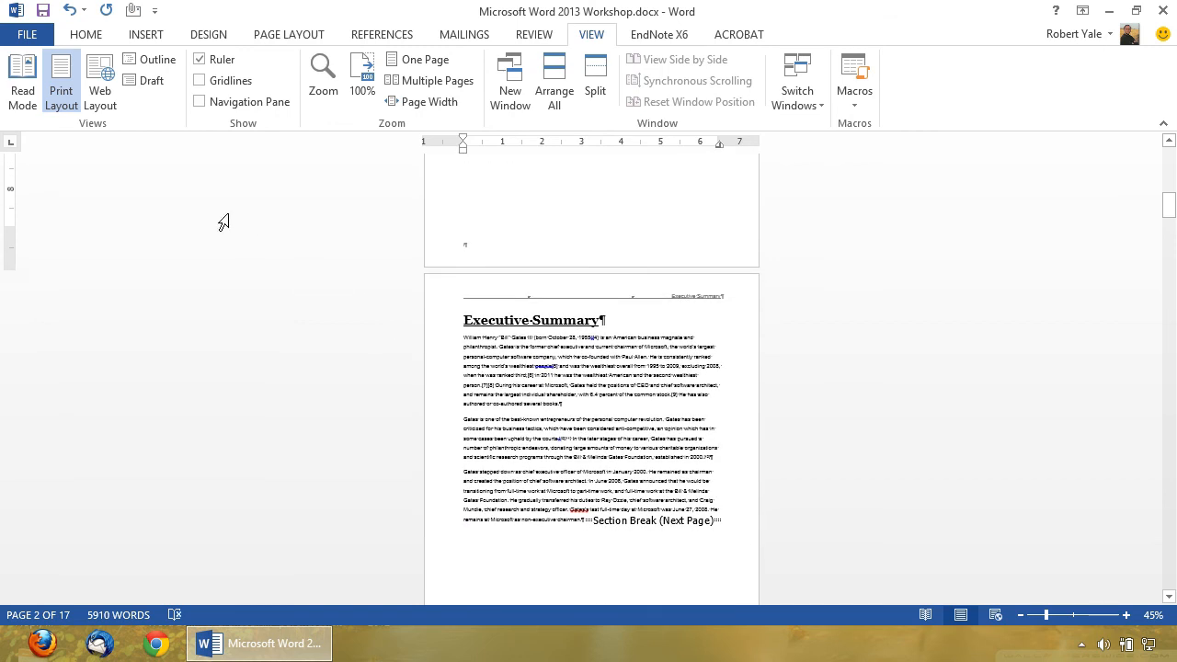
Show the Navigation pane and move the Philanthropy section above Post-Microsoft and Books and films above Investments.
click(257, 103)
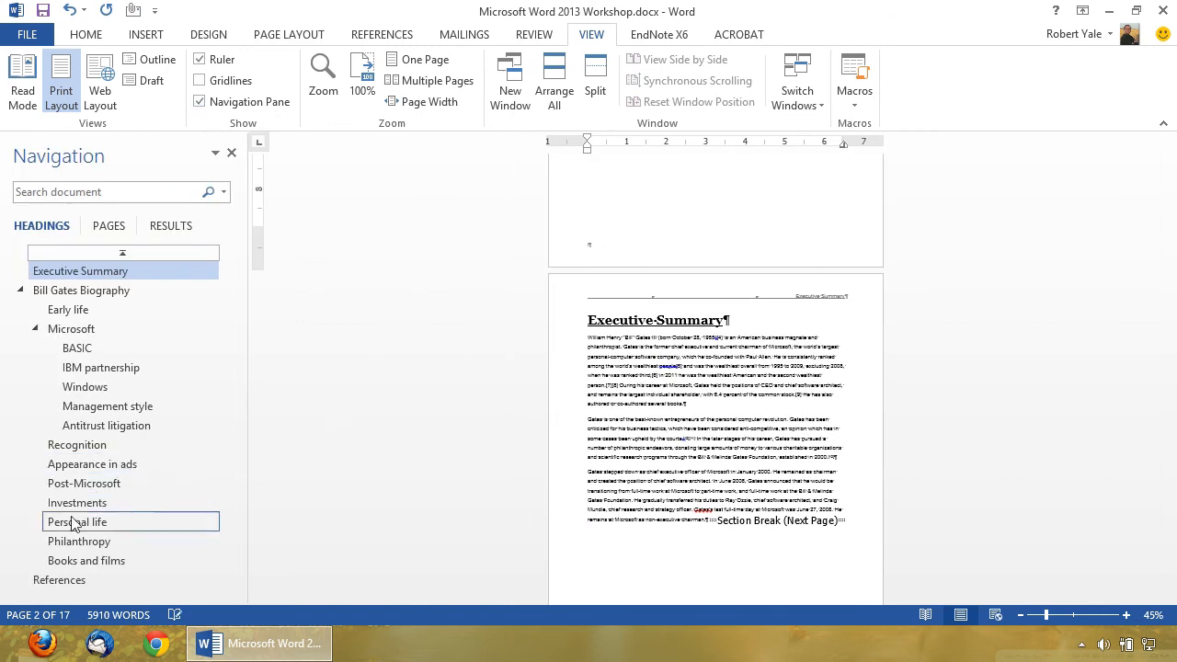
drag(75, 543, 82, 482)
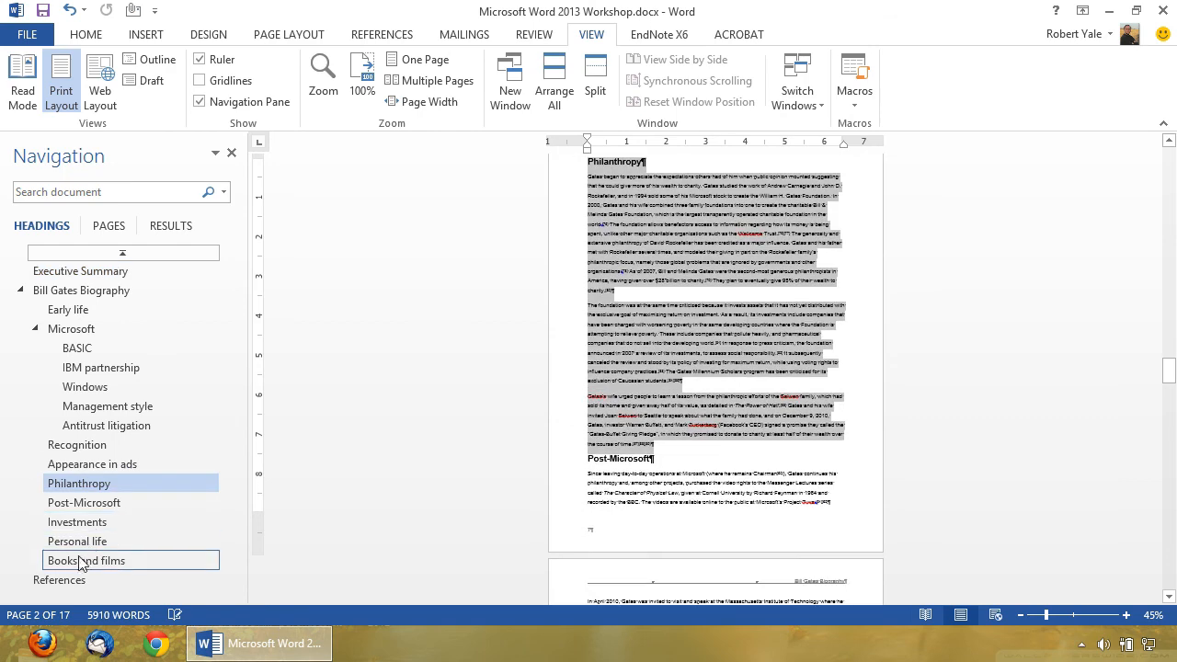
drag(82, 560, 85, 517)
click(643, 407)
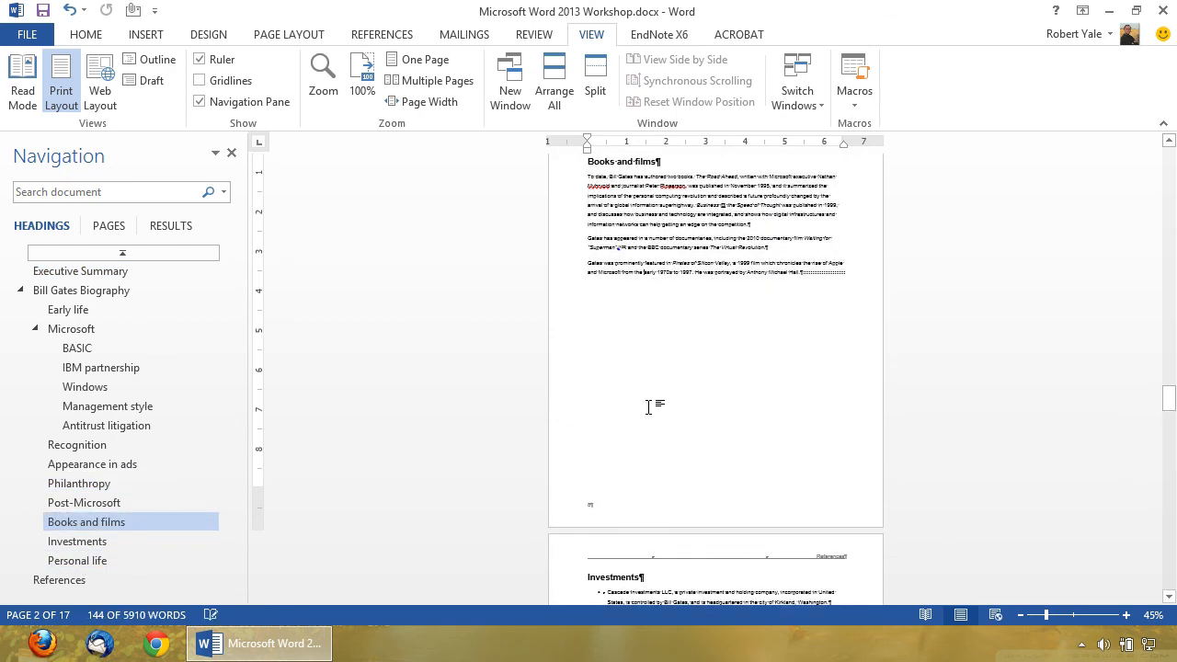
Return to the table of contents and update the entire table to match the reordered sections.
scroll(741, 482, up, 15)
scroll(739, 484, down, 12)
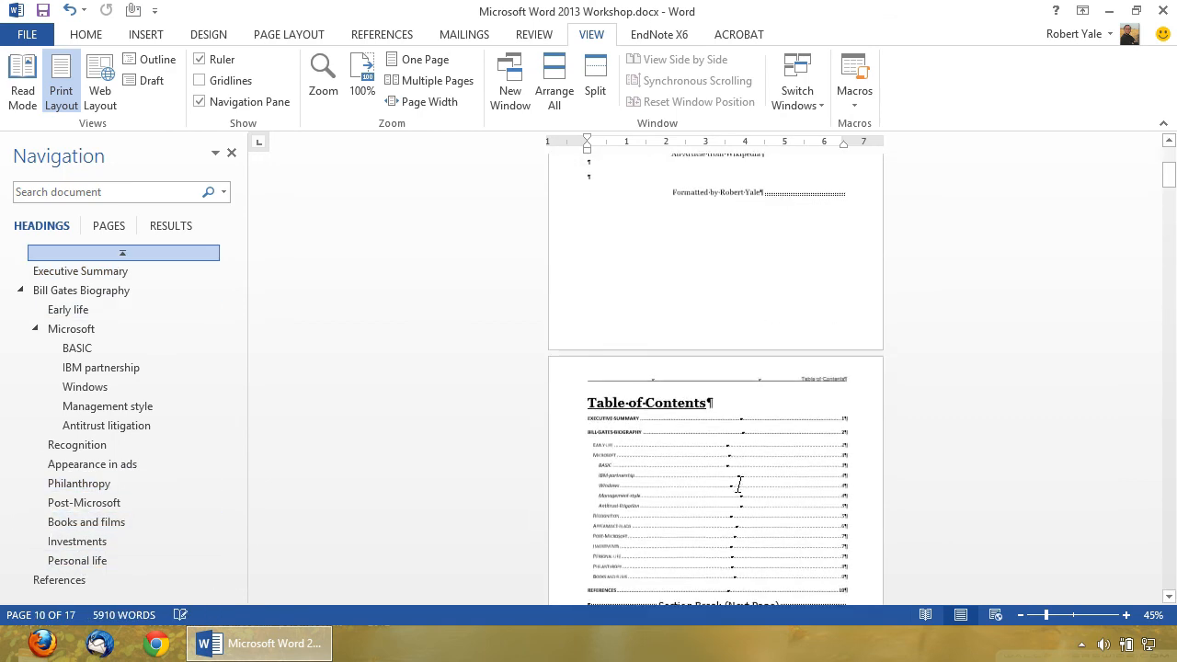
right_click(739, 309)
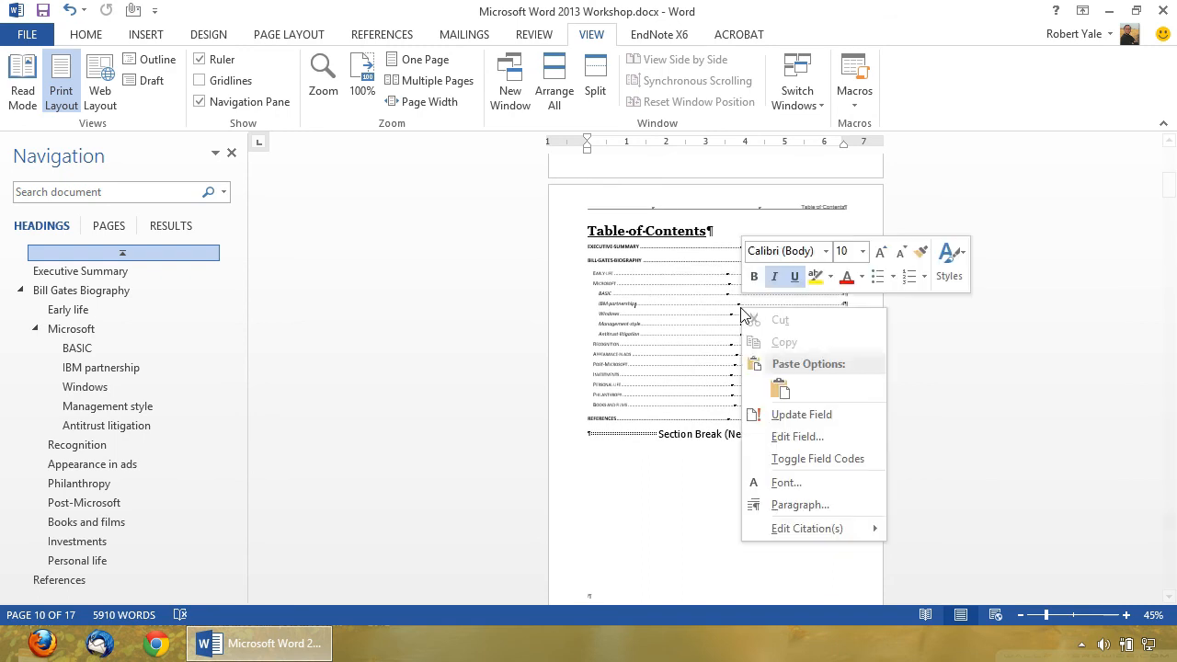
click(812, 414)
click(578, 322)
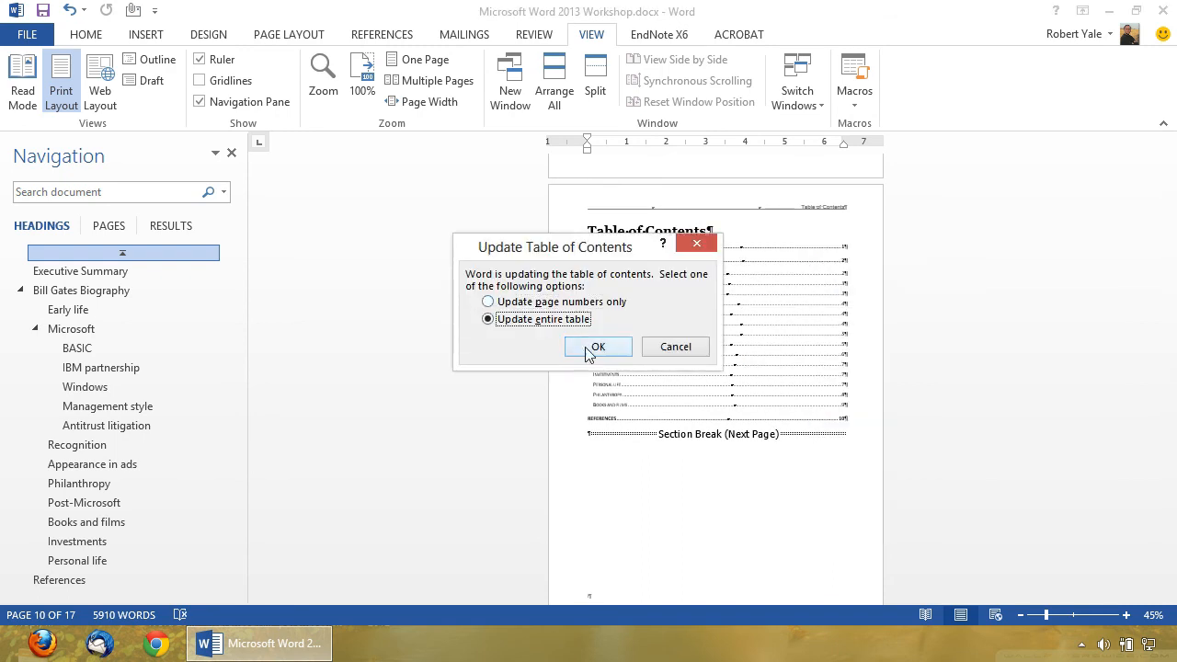
click(598, 347)
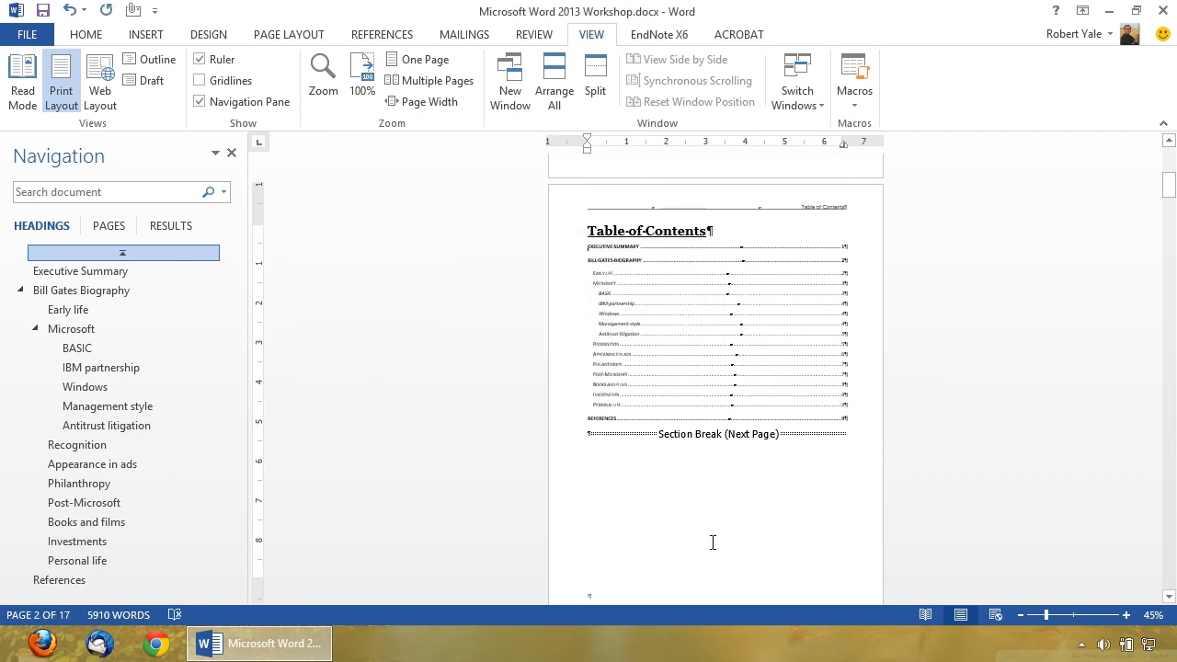